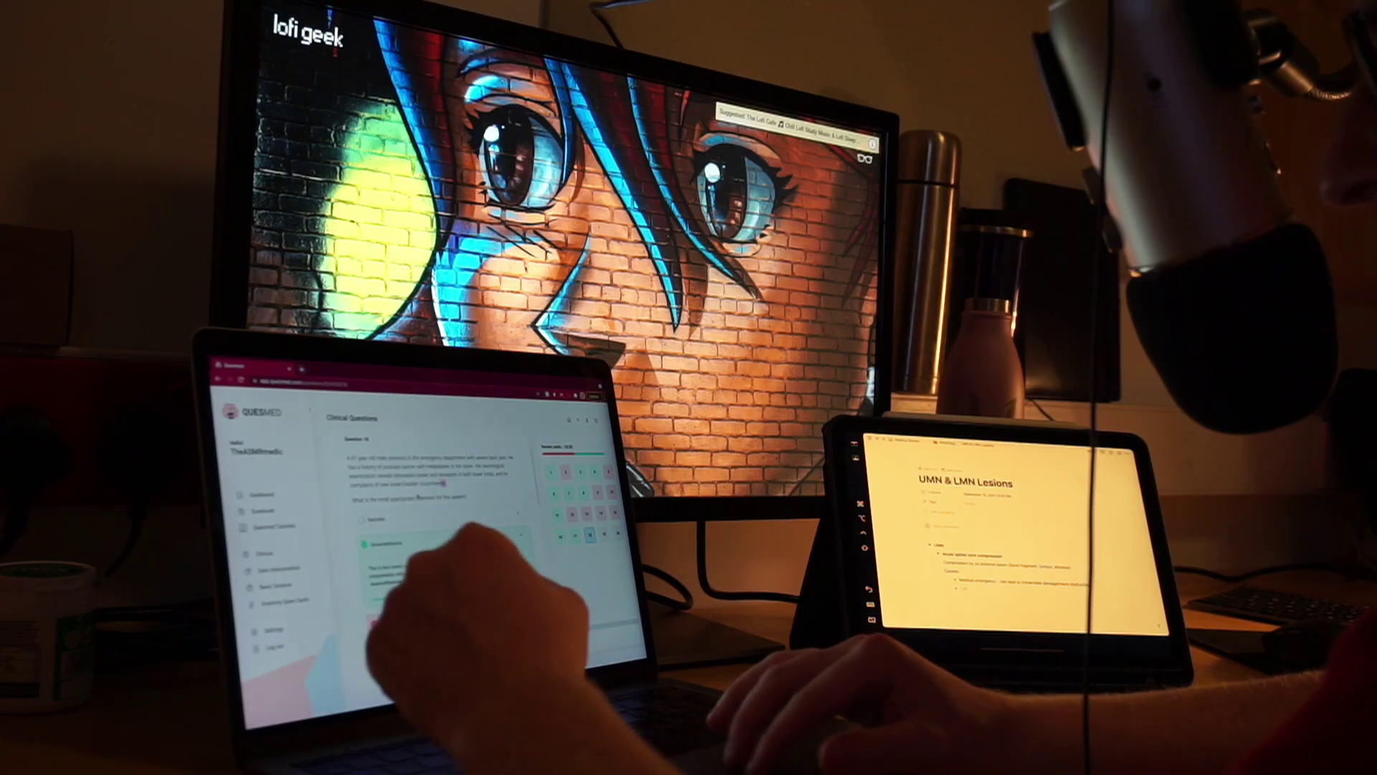
scroll(444, 483, "down", 3)
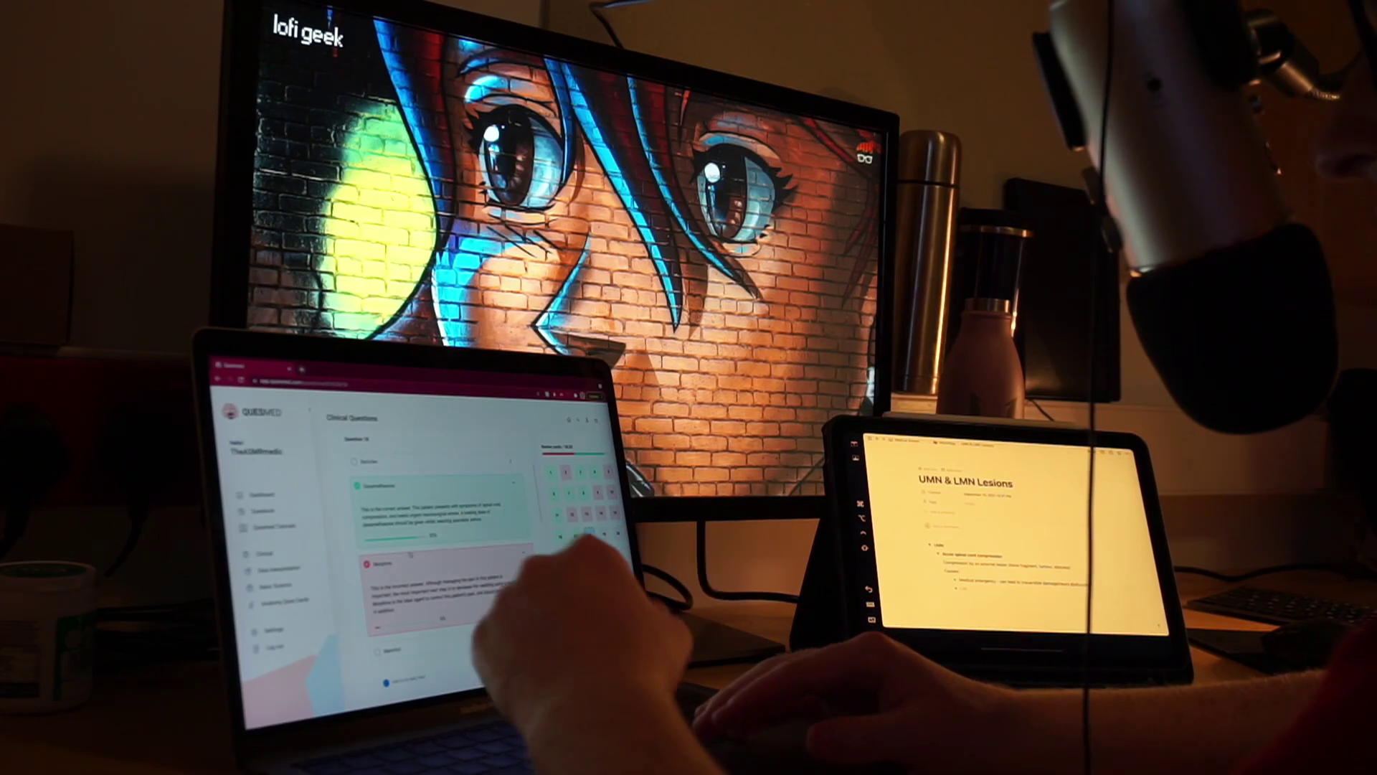
scroll(441, 538, "up", 2)
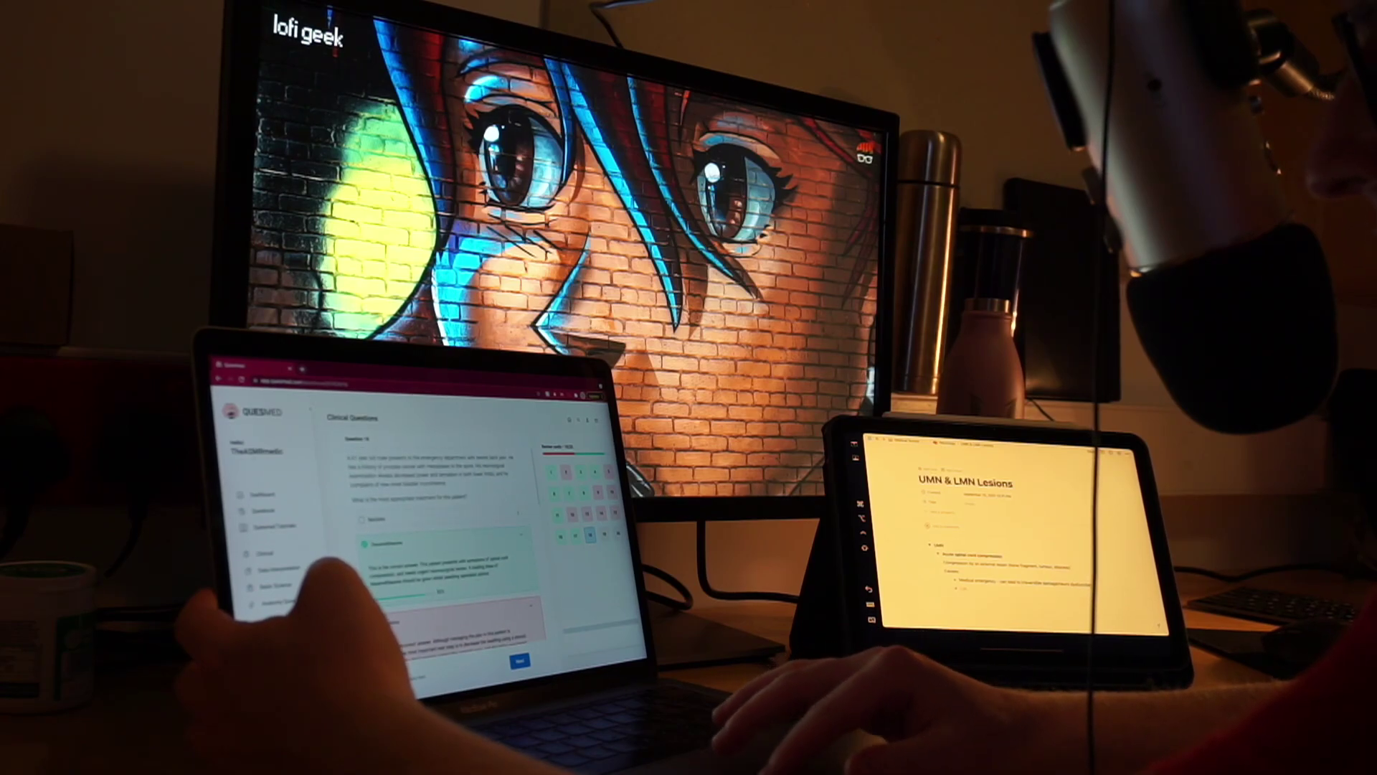
Step: Highlight the question stem and expand the explanations for the first and correct answer options
left_click_drag(360, 456, 511, 488)
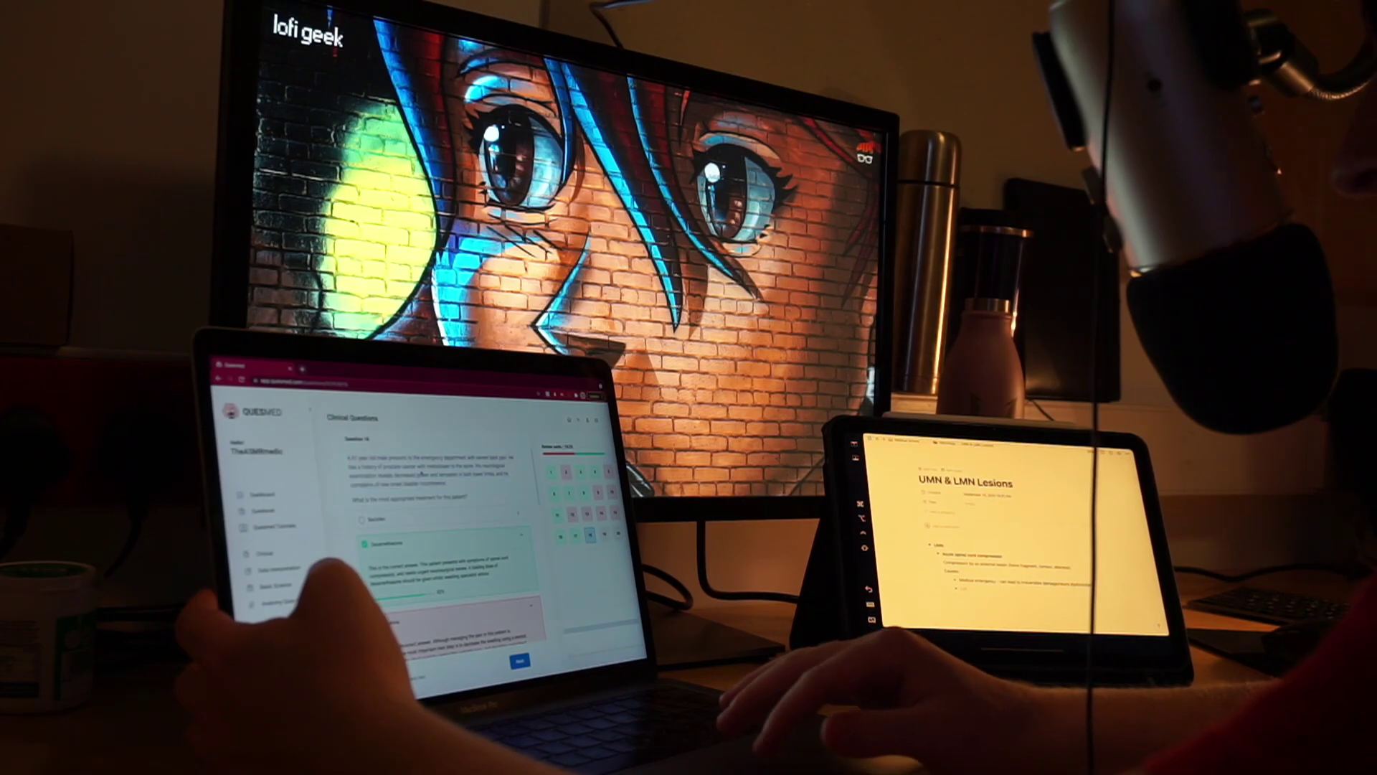
scroll(441, 517, "down", 2)
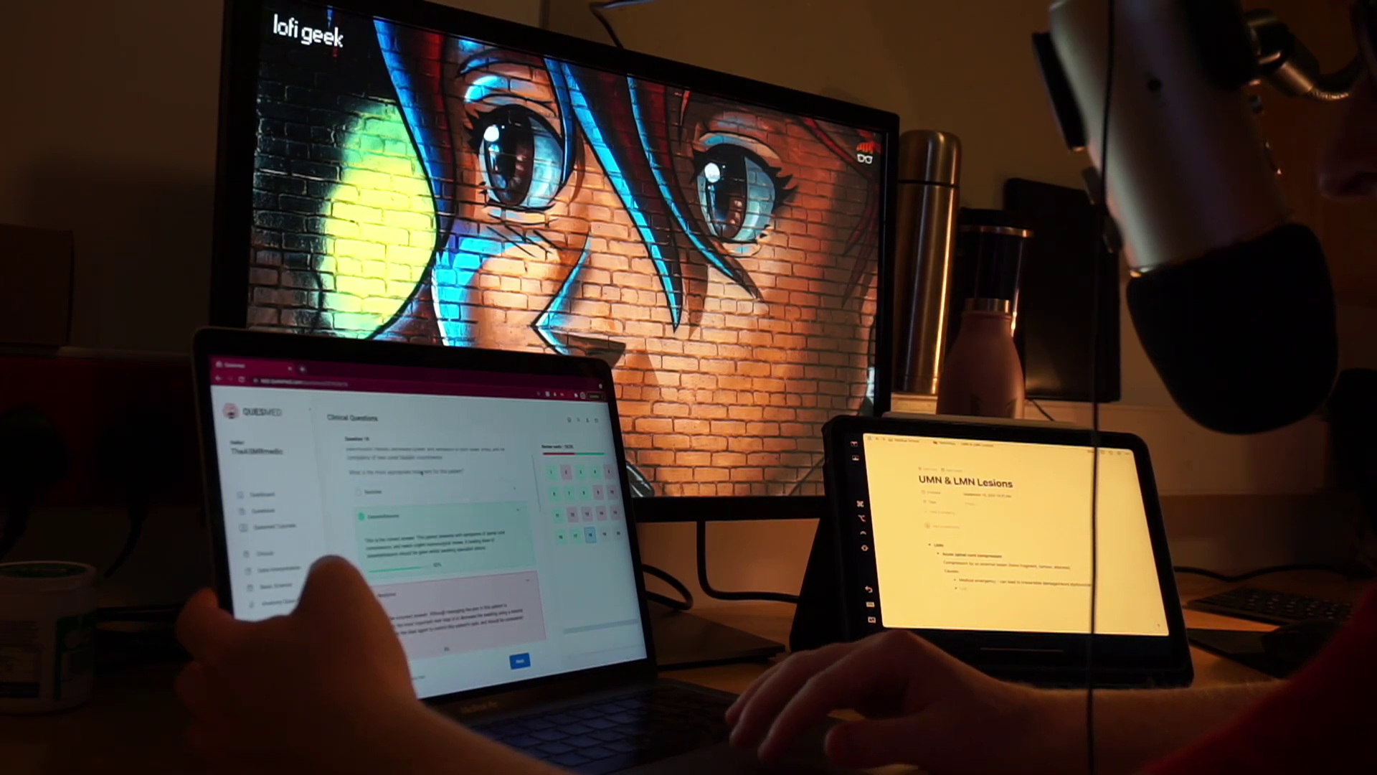
left_click(405, 493)
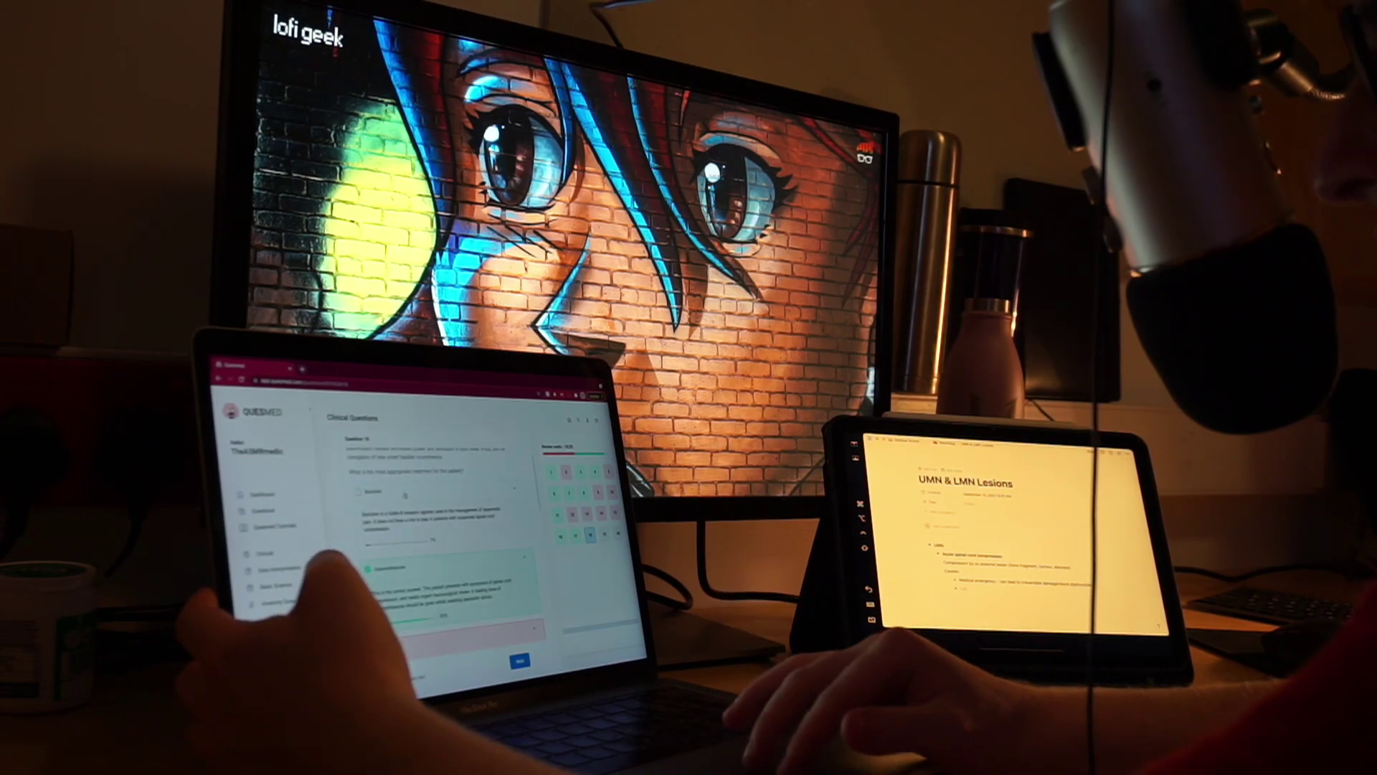
scroll(406, 495, "down", 5)
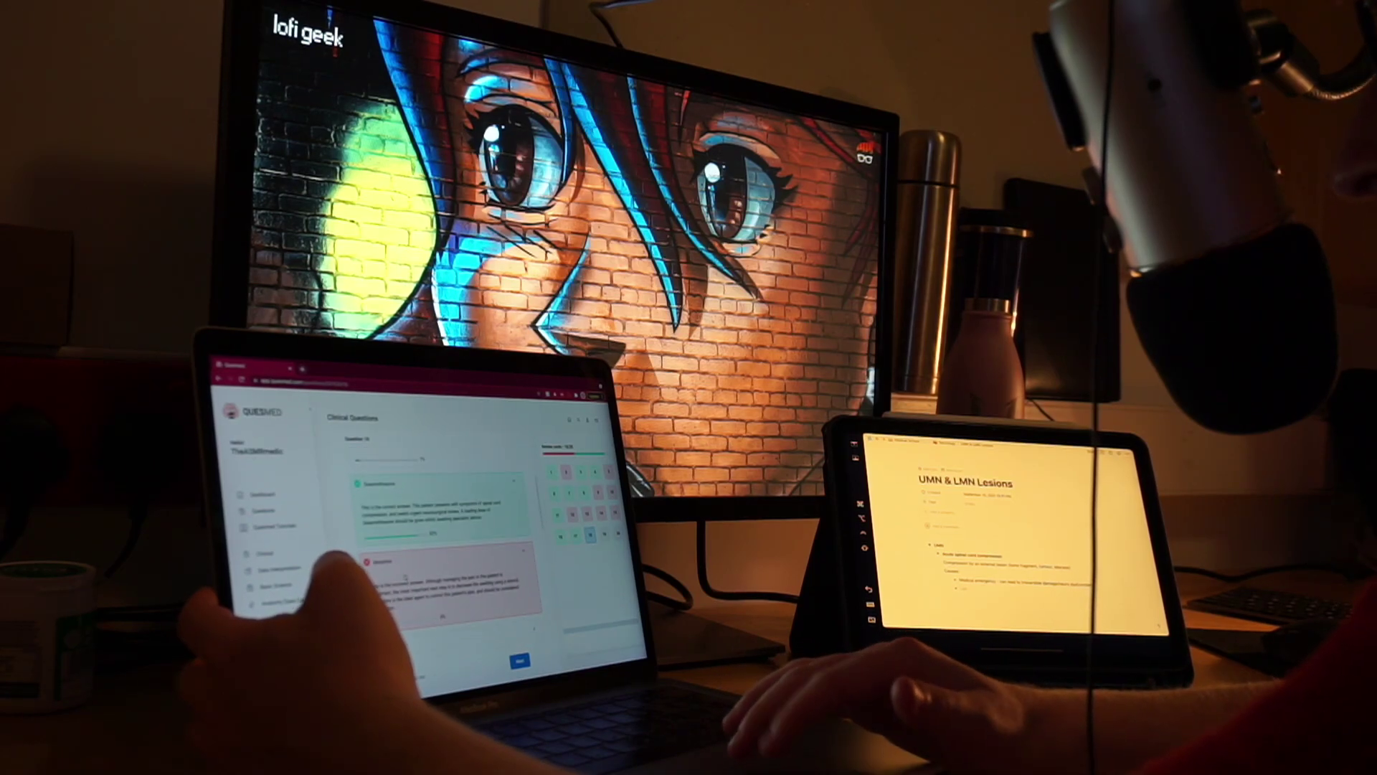
scroll(441, 527, "down", 2)
left_click(398, 477)
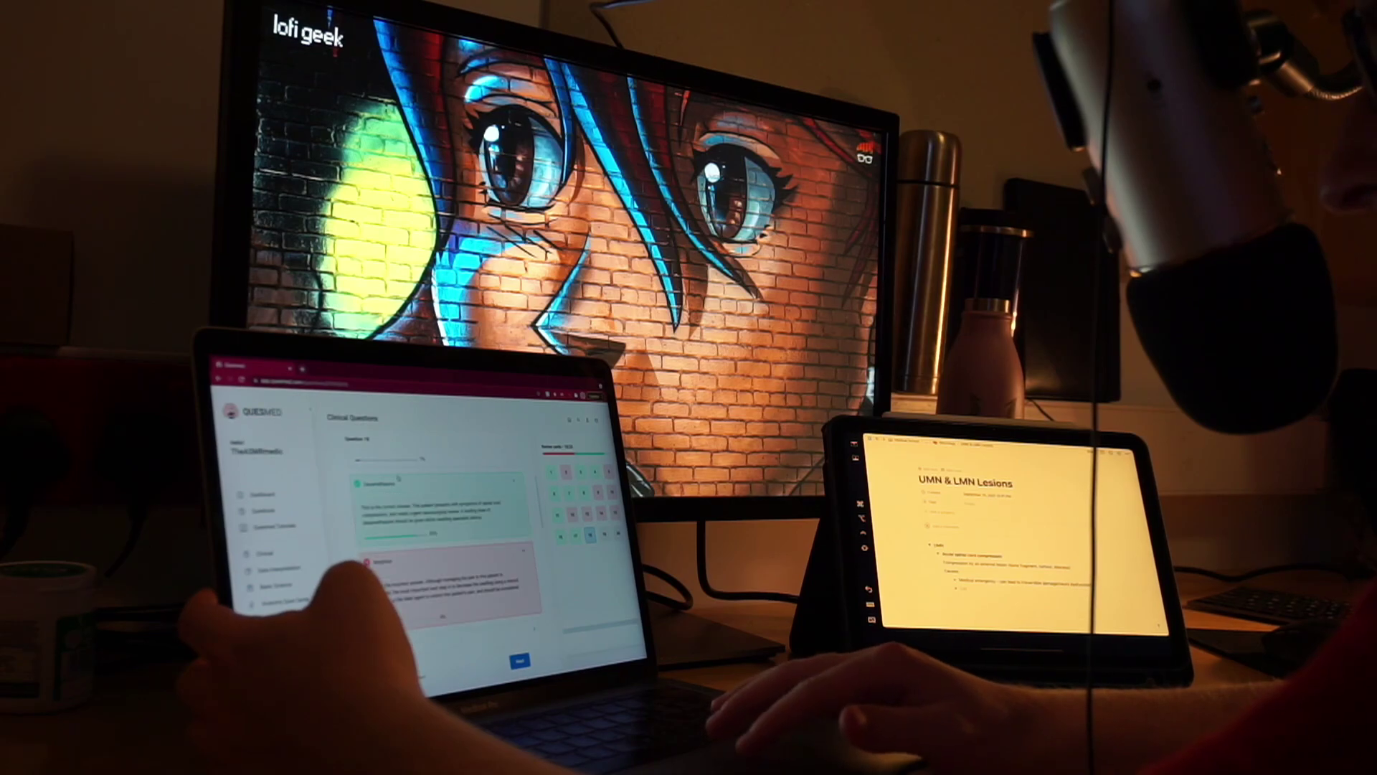
scroll(432, 528, "up", 3)
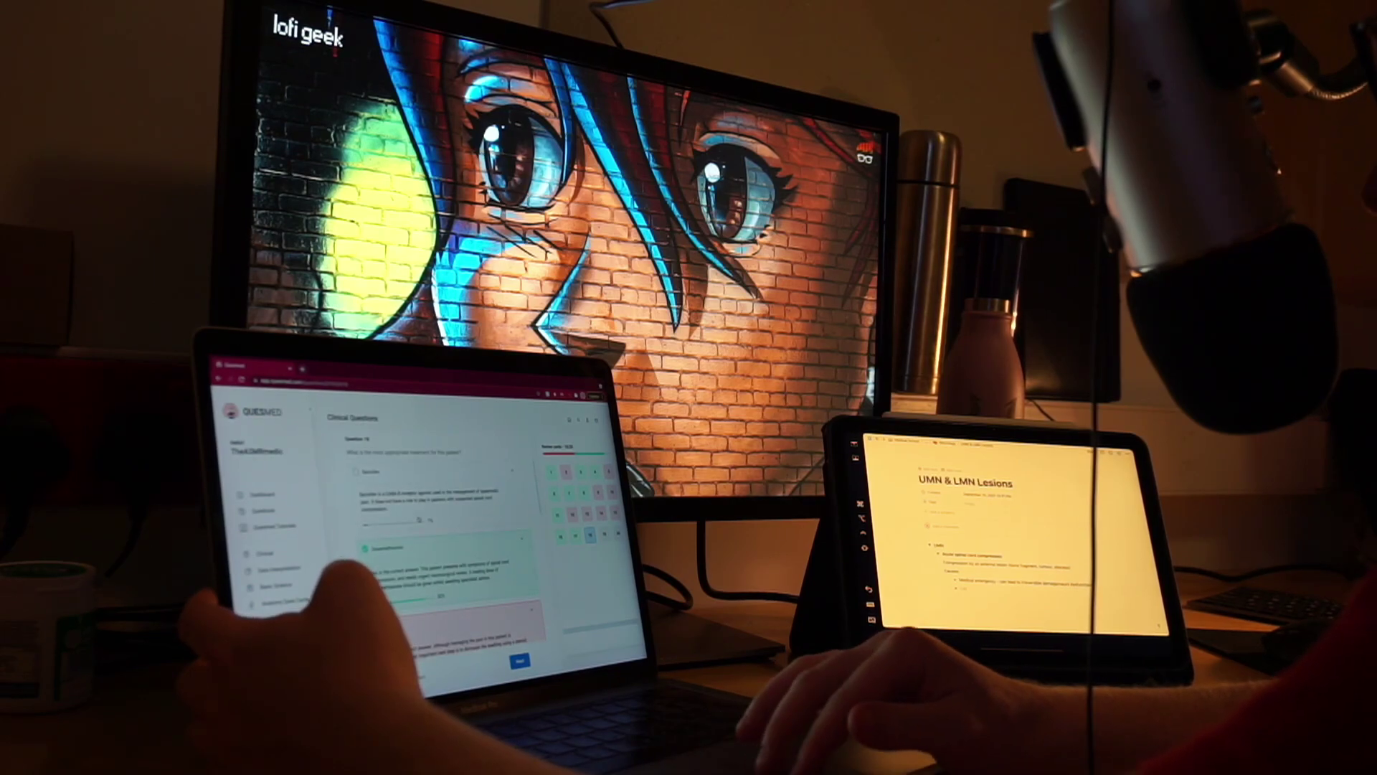
scroll(441, 528, "up", 2)
scroll(442, 527, "up", 1)
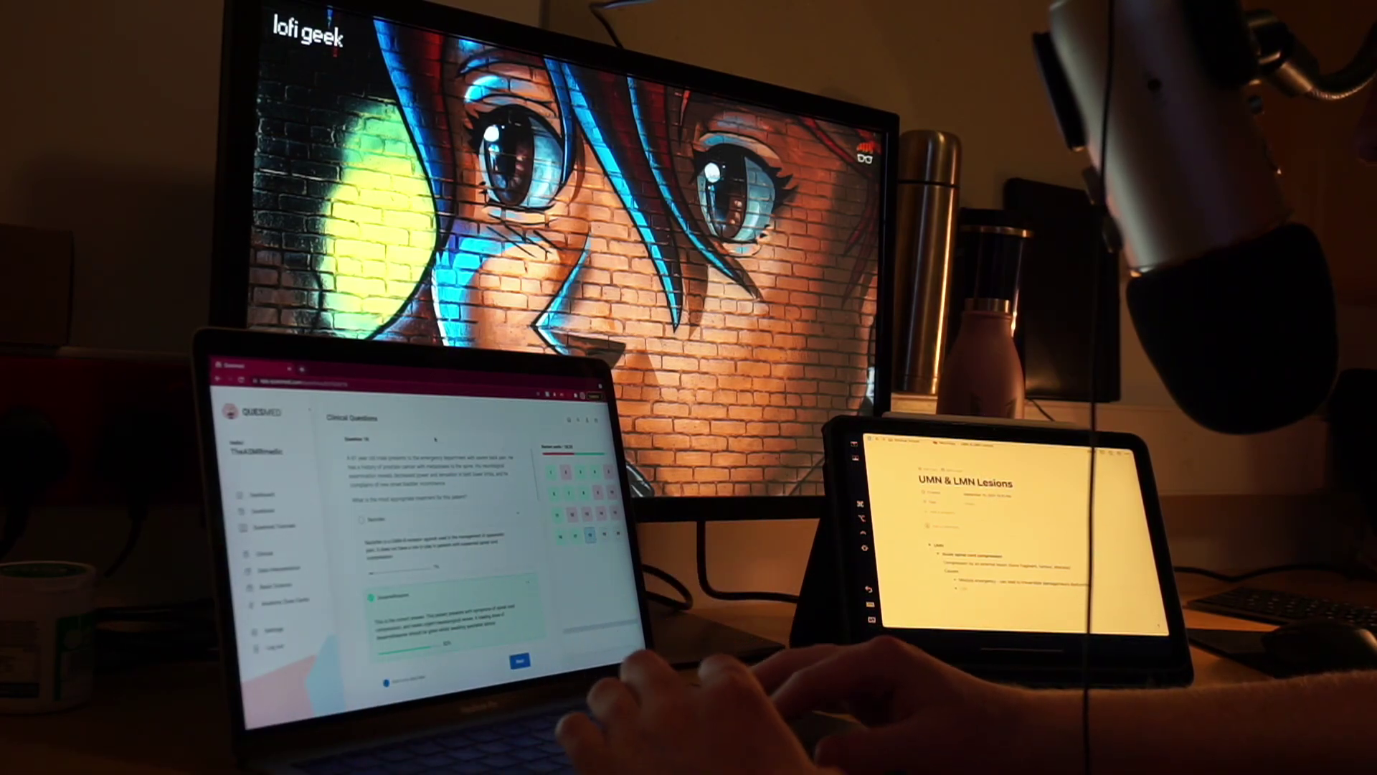
Step: Copy the Quesmed case text and paste it under the QUESMED example bullet in the note
left_click_drag(348, 455, 467, 499)
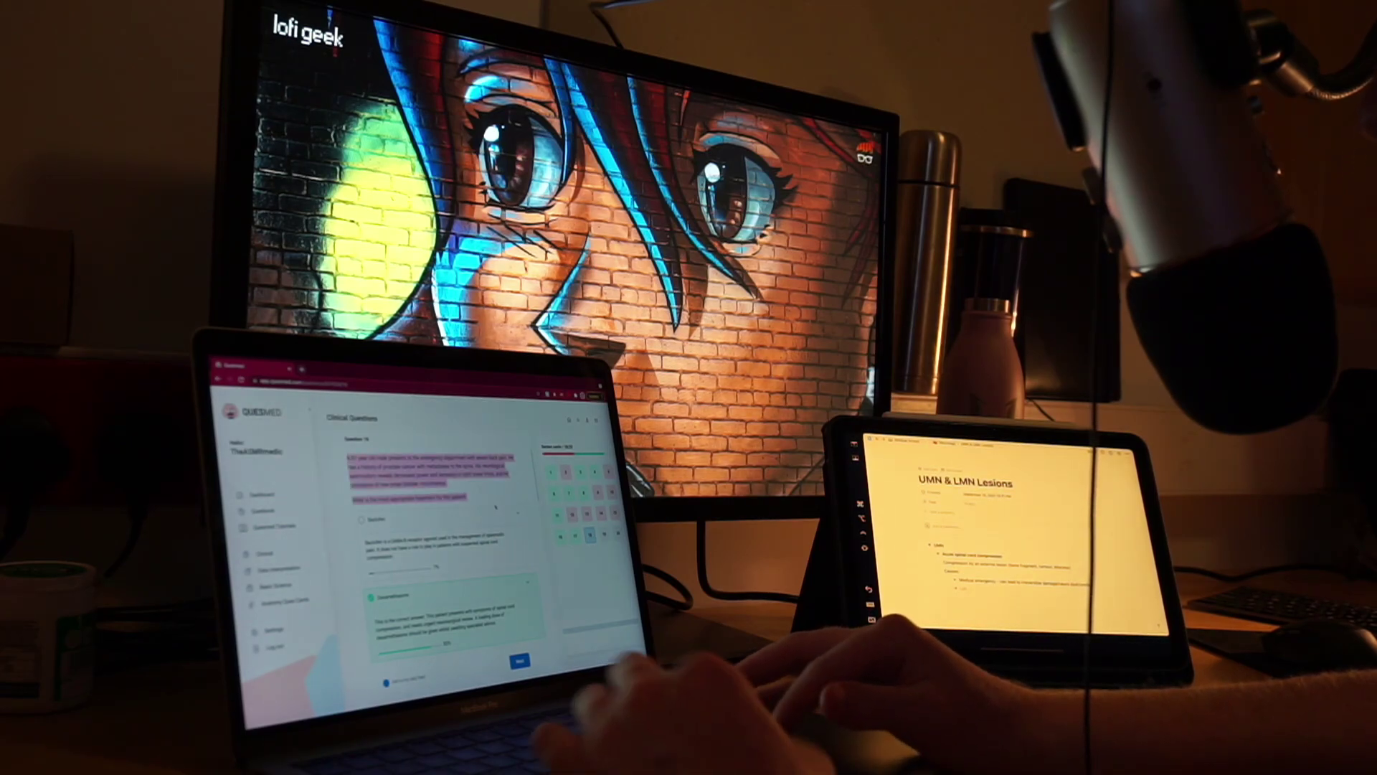
scroll(1011, 538, "down", 1)
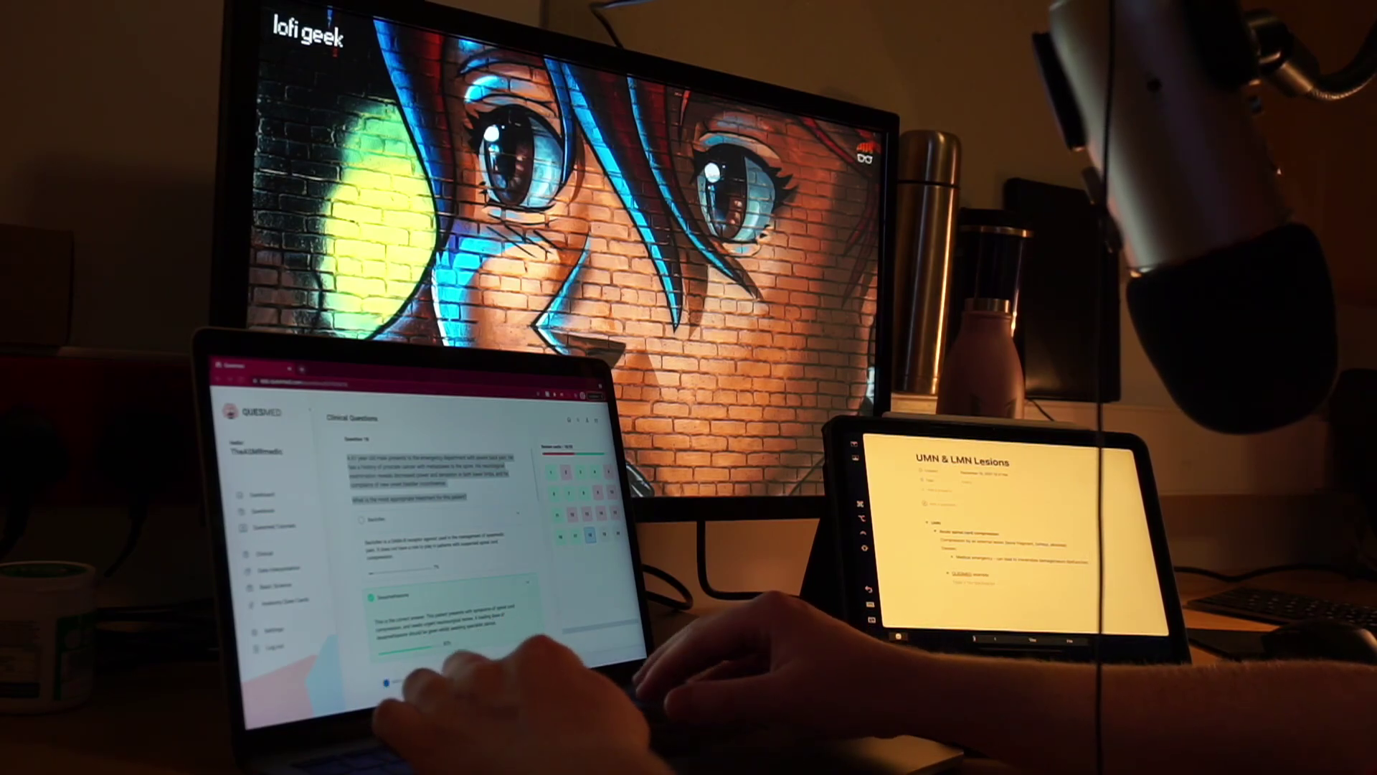
key("ctrl+v")
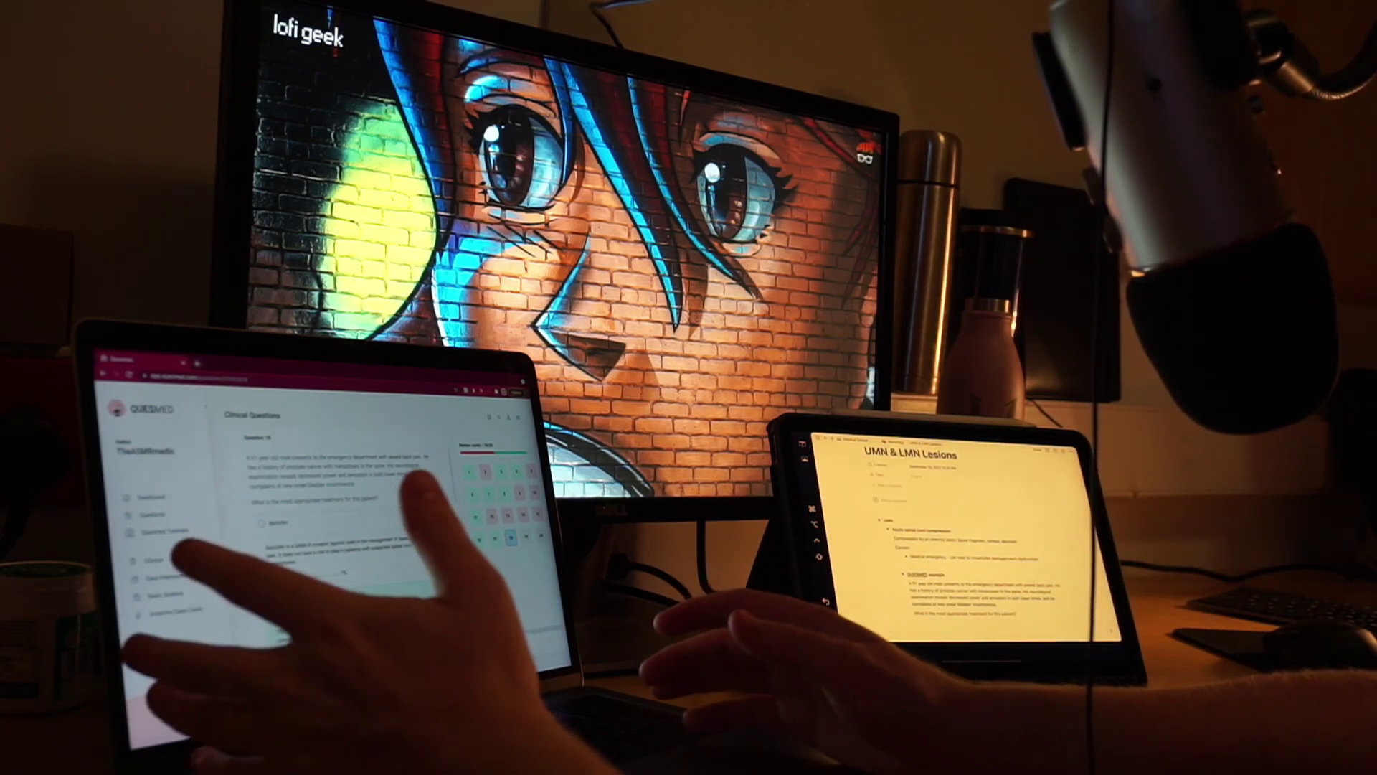
Step: Submit the chosen answer to reveal the discussion on acute spinal cord compression management
left_click(403, 505)
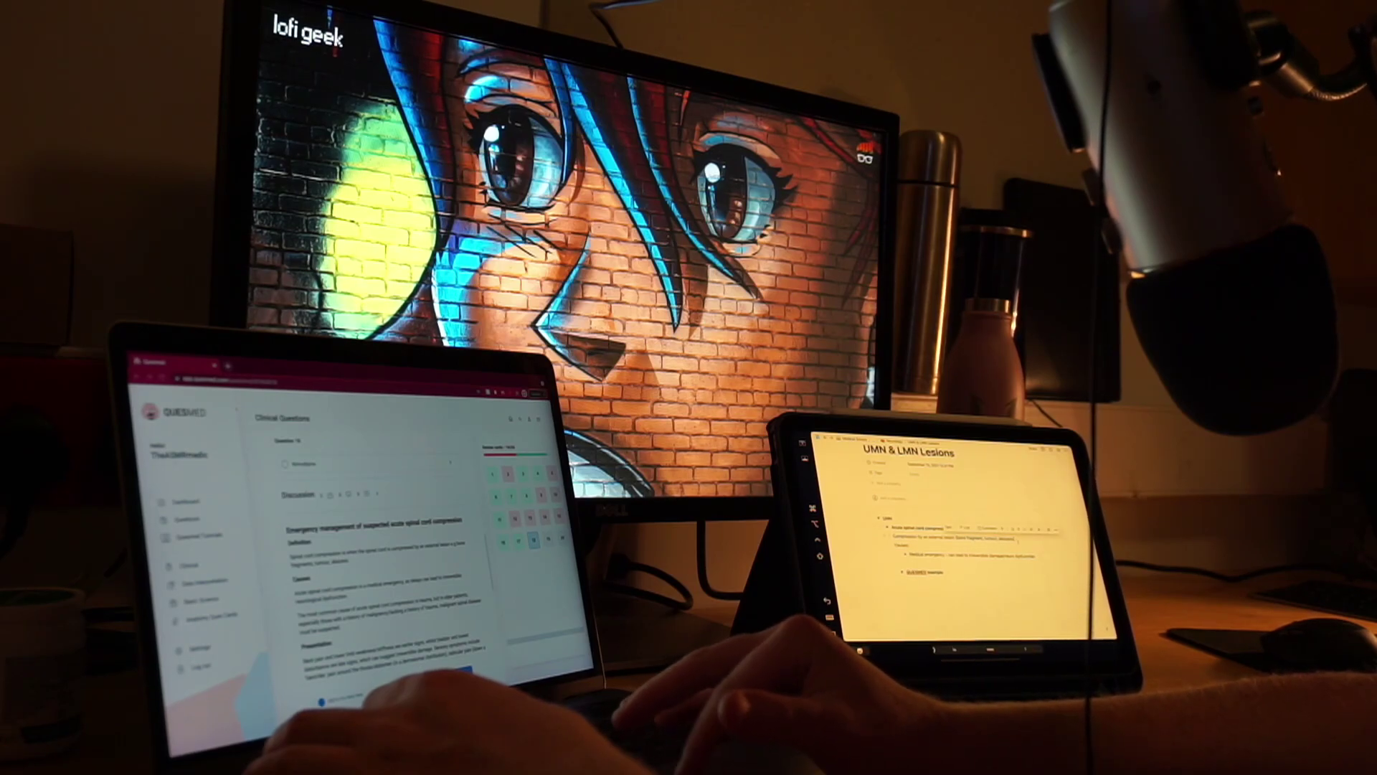
scroll(377, 560, "down", 2)
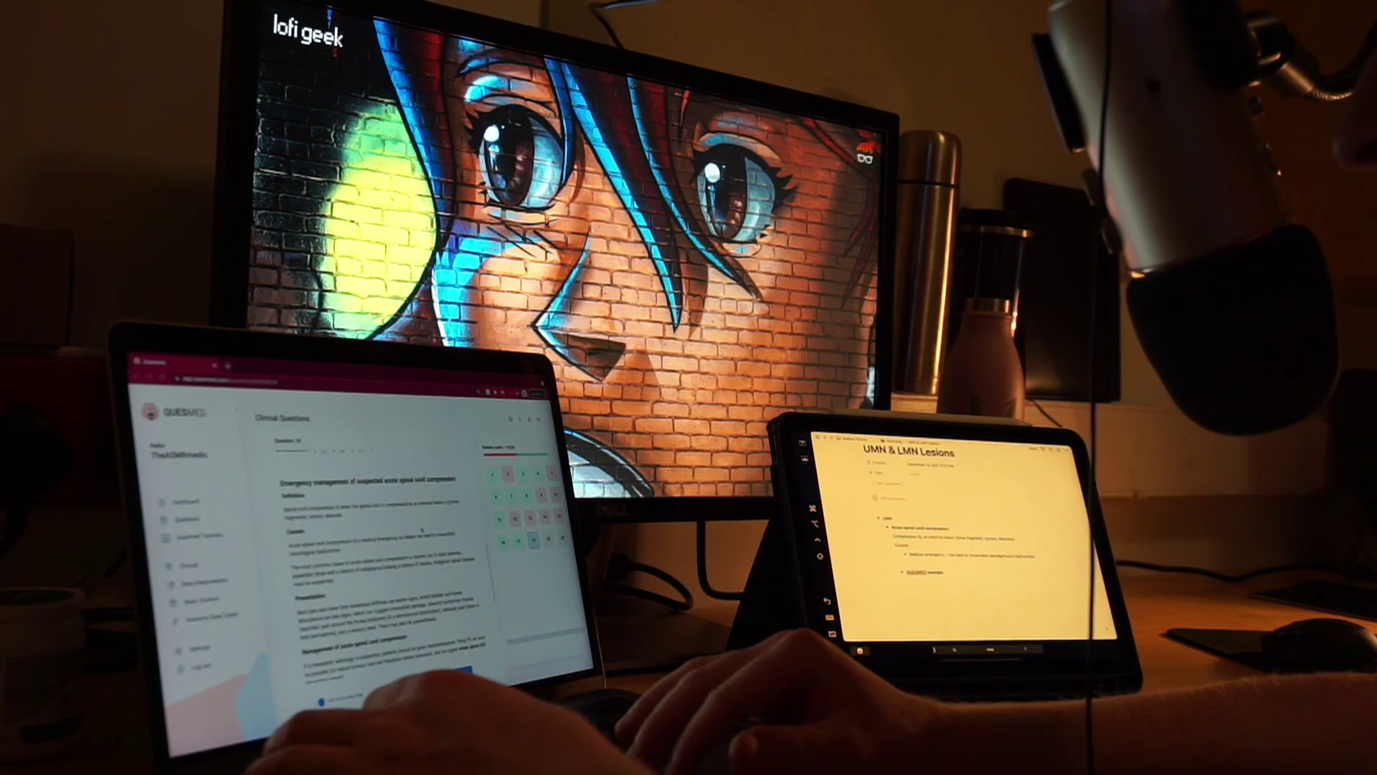
scroll(421, 520, "down", 1)
Step: Add presentation bullets for lower motor neuron signs and late-stage bladder incontinence suggesting cord involvement
key("XF86MonBrightnessUp")
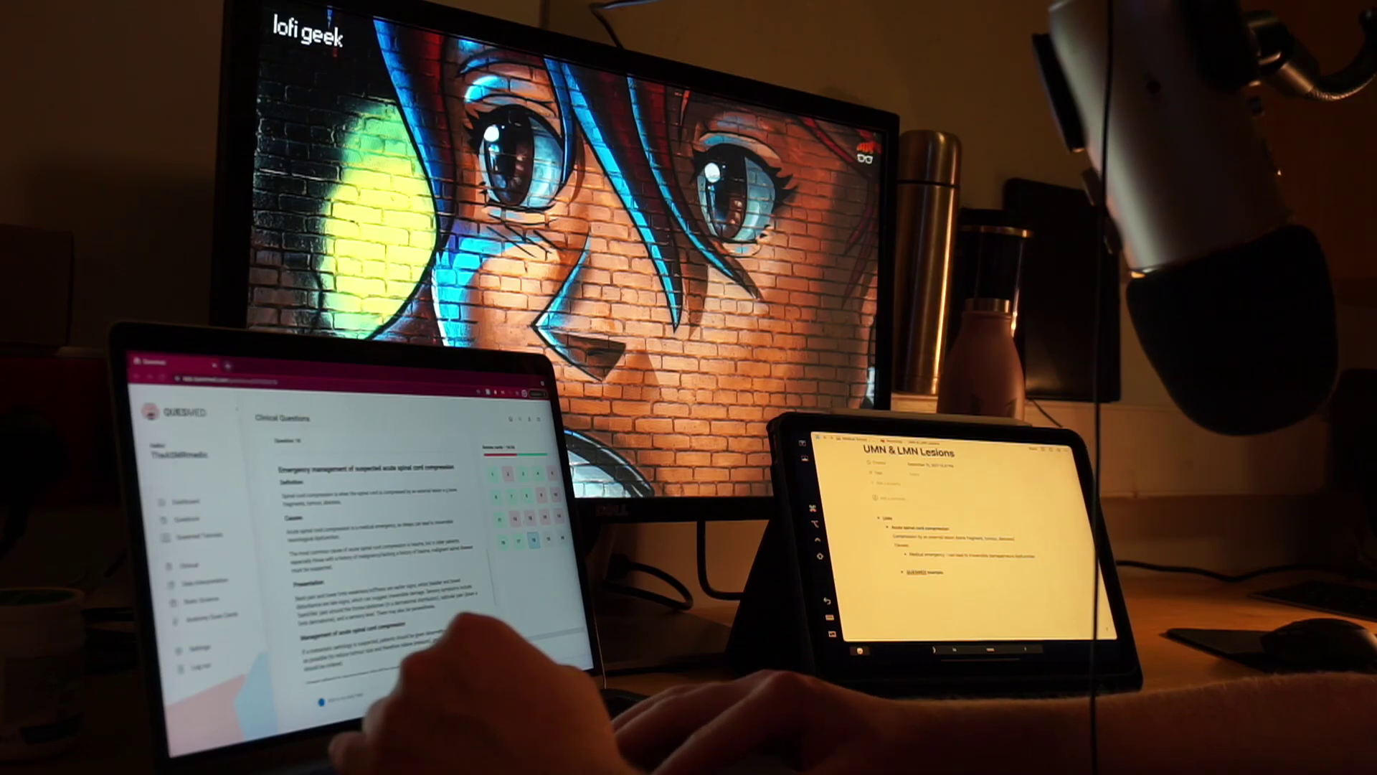
scroll(377, 559, "down", 2)
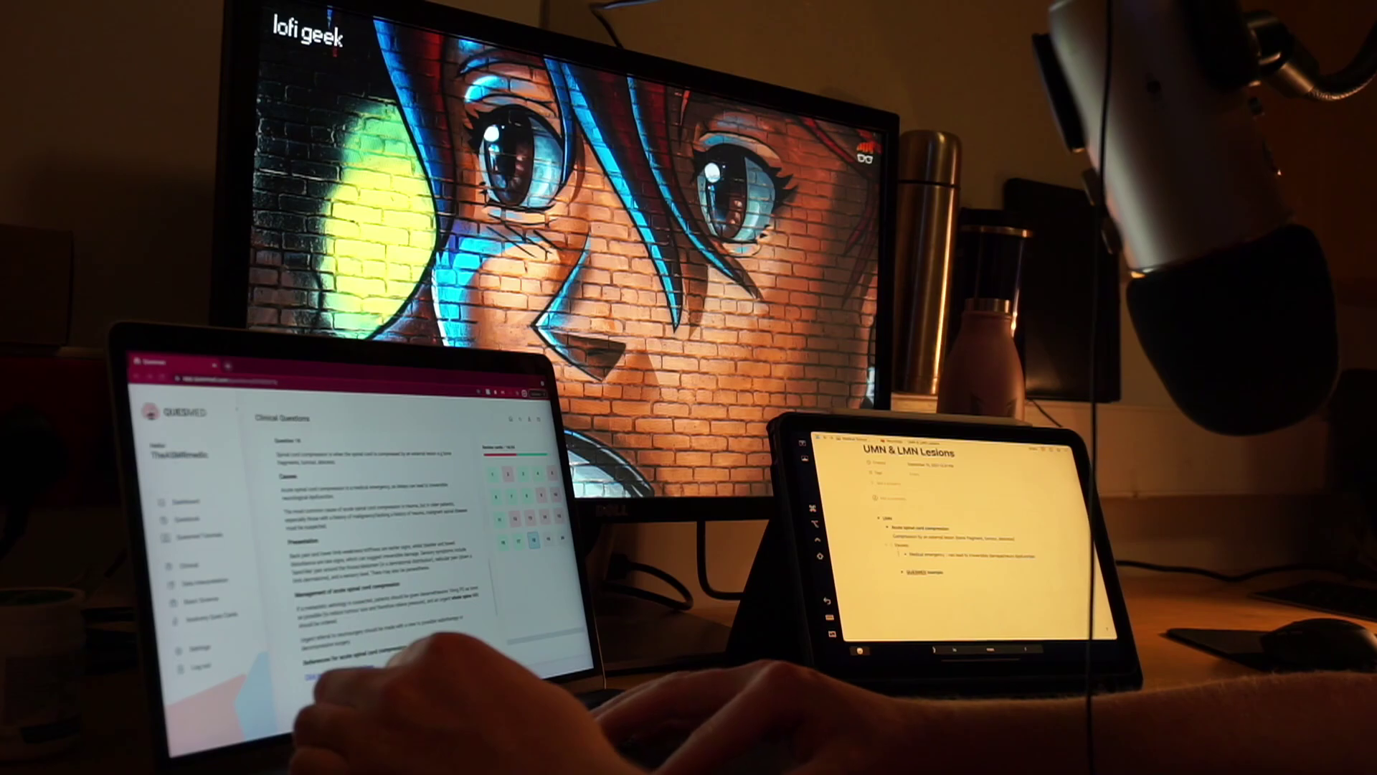
type("urgent MRI whole spine")
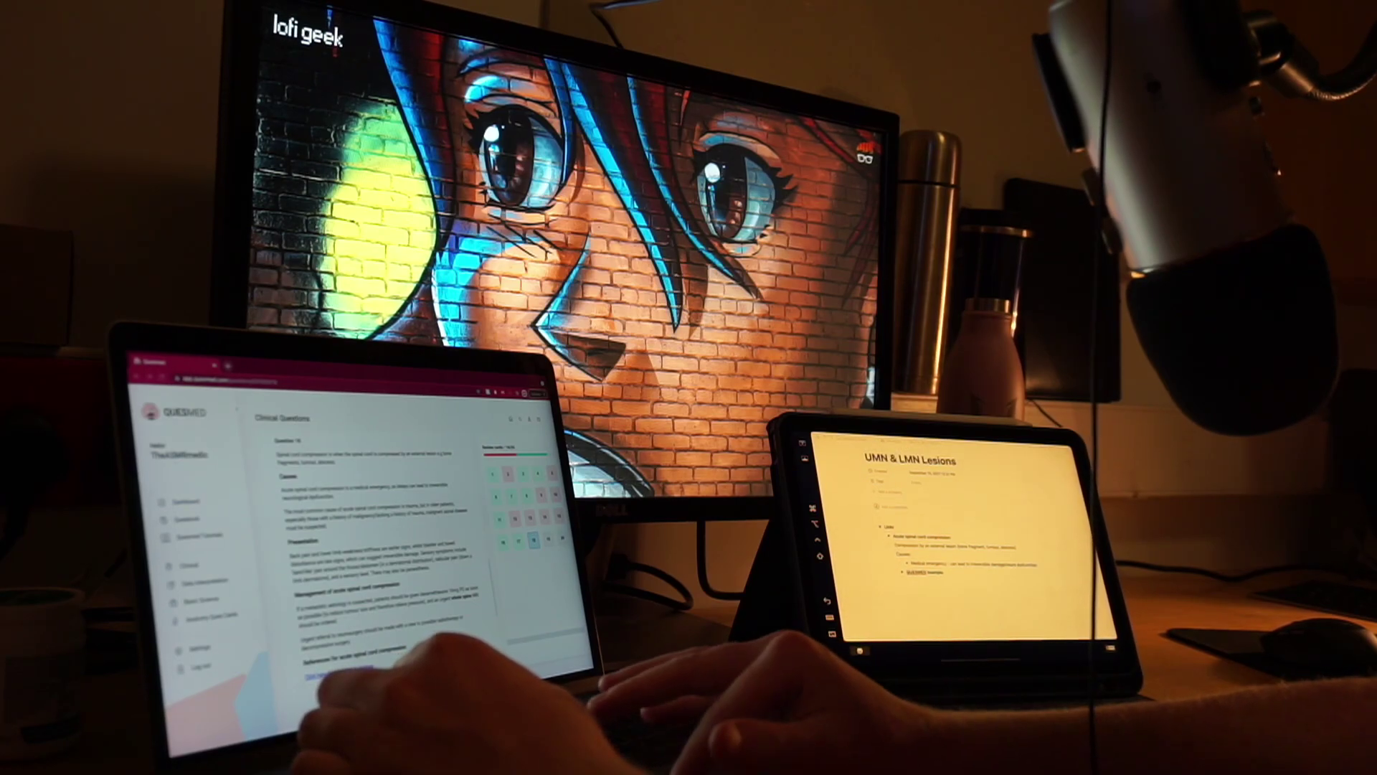
key("Return")
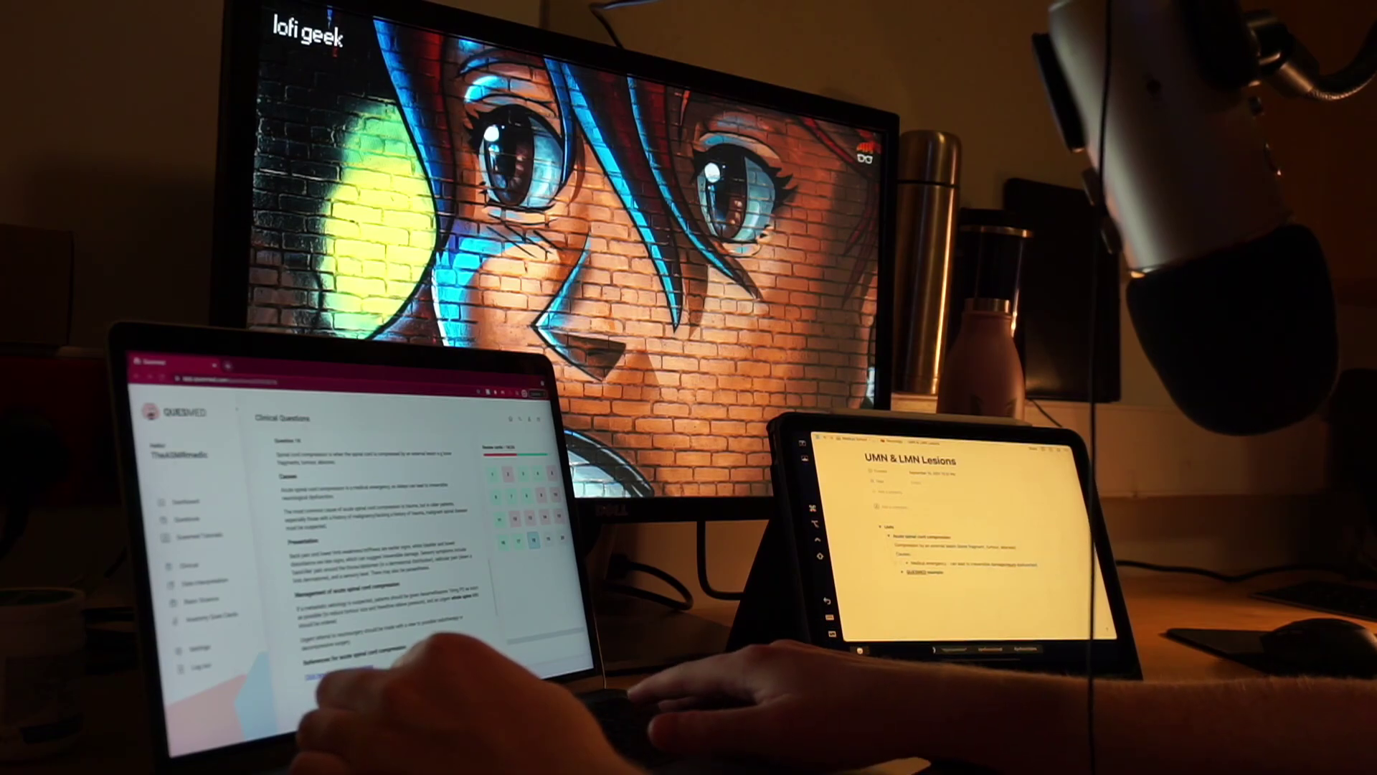
type("Preparation")
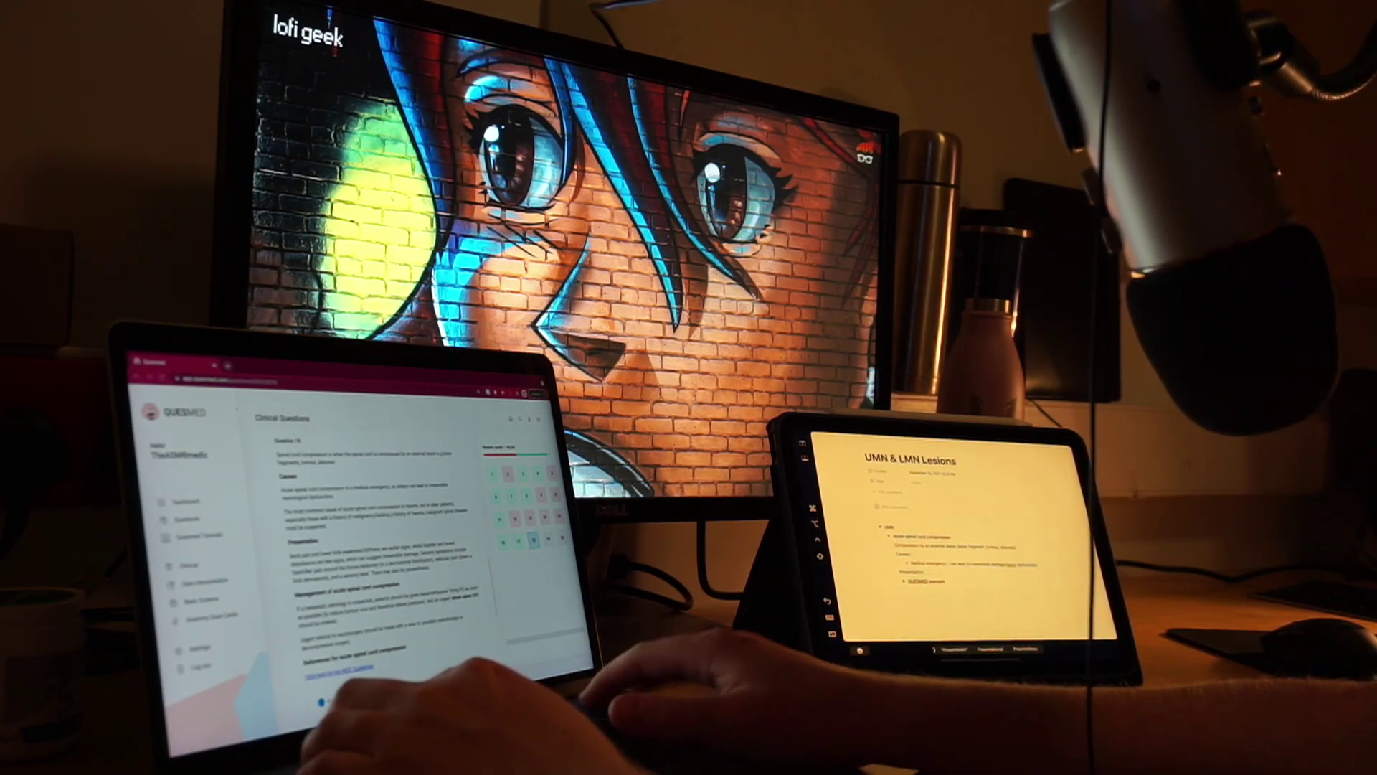
key("Return")
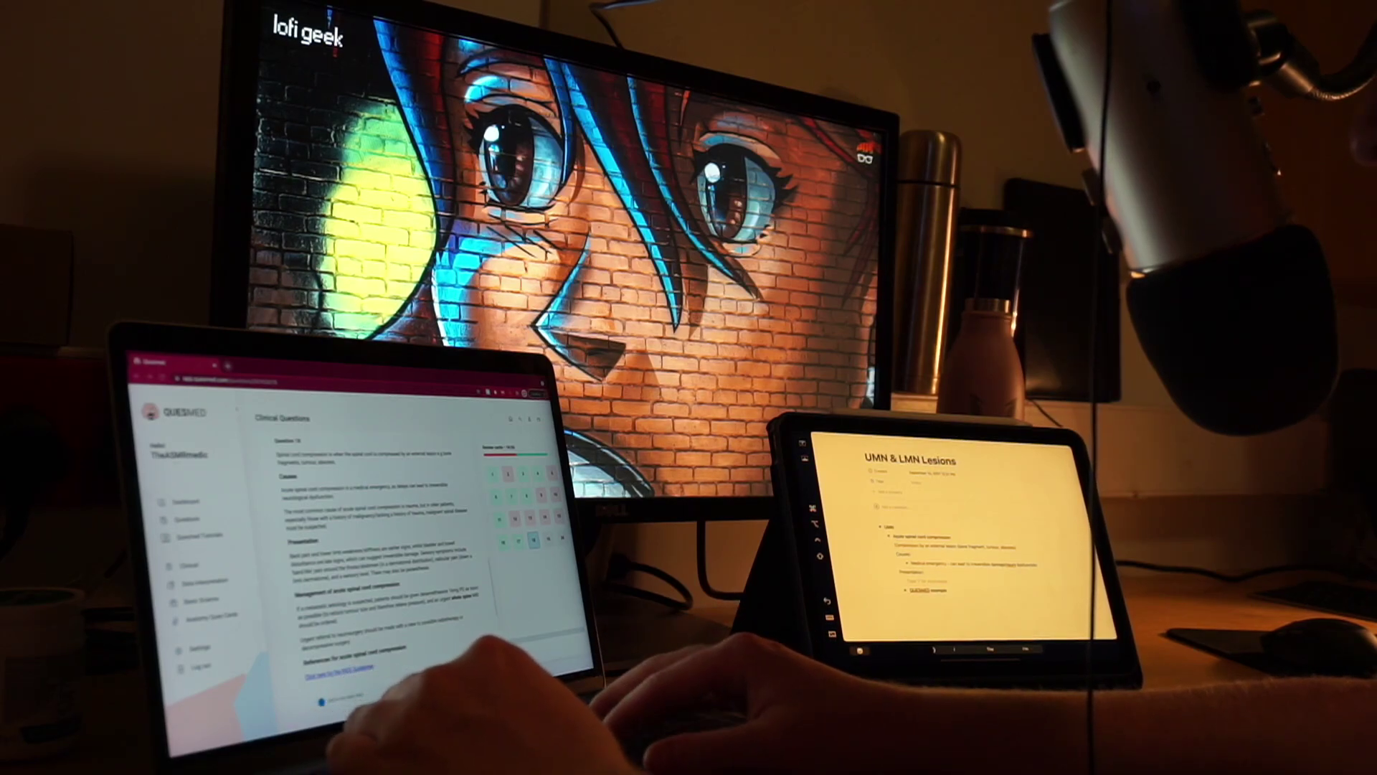
type("A")
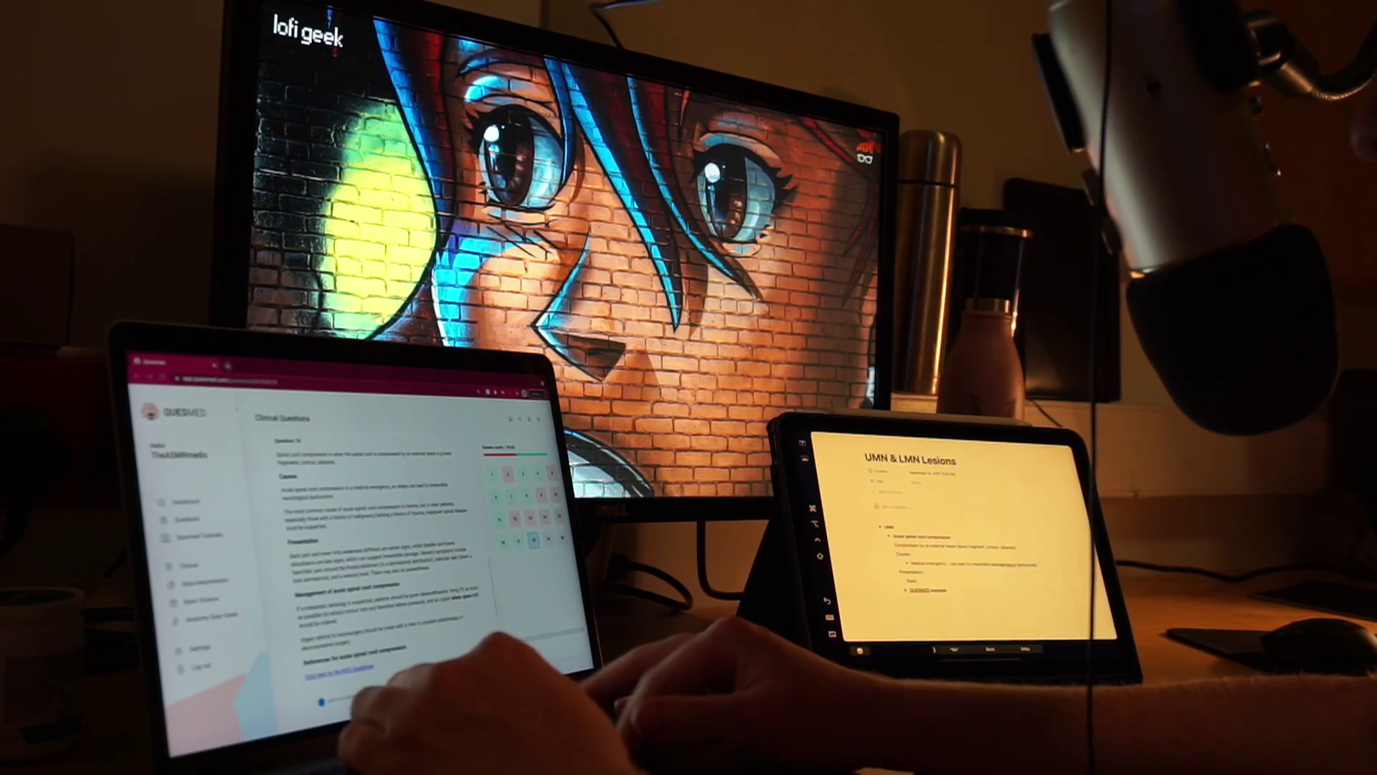
type("ck pain")
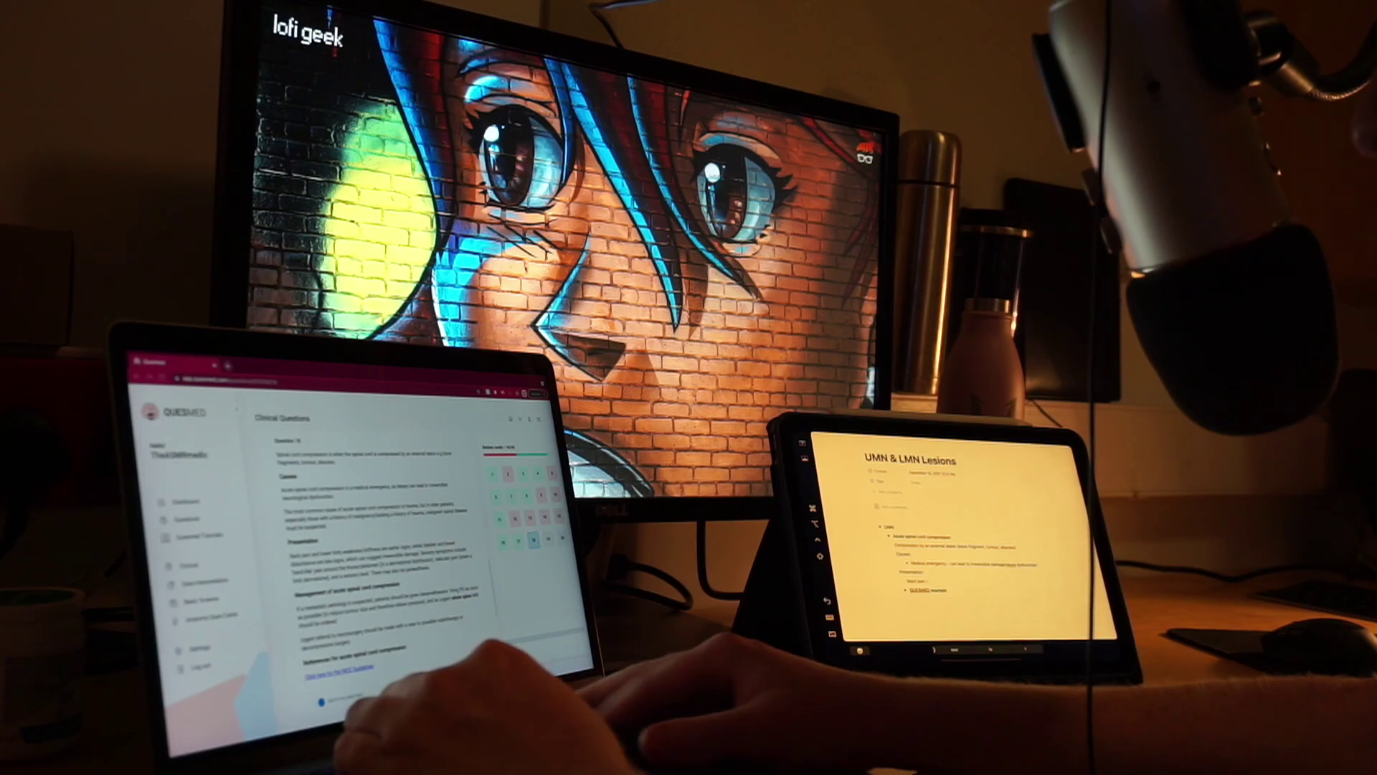
type("LL weakne")
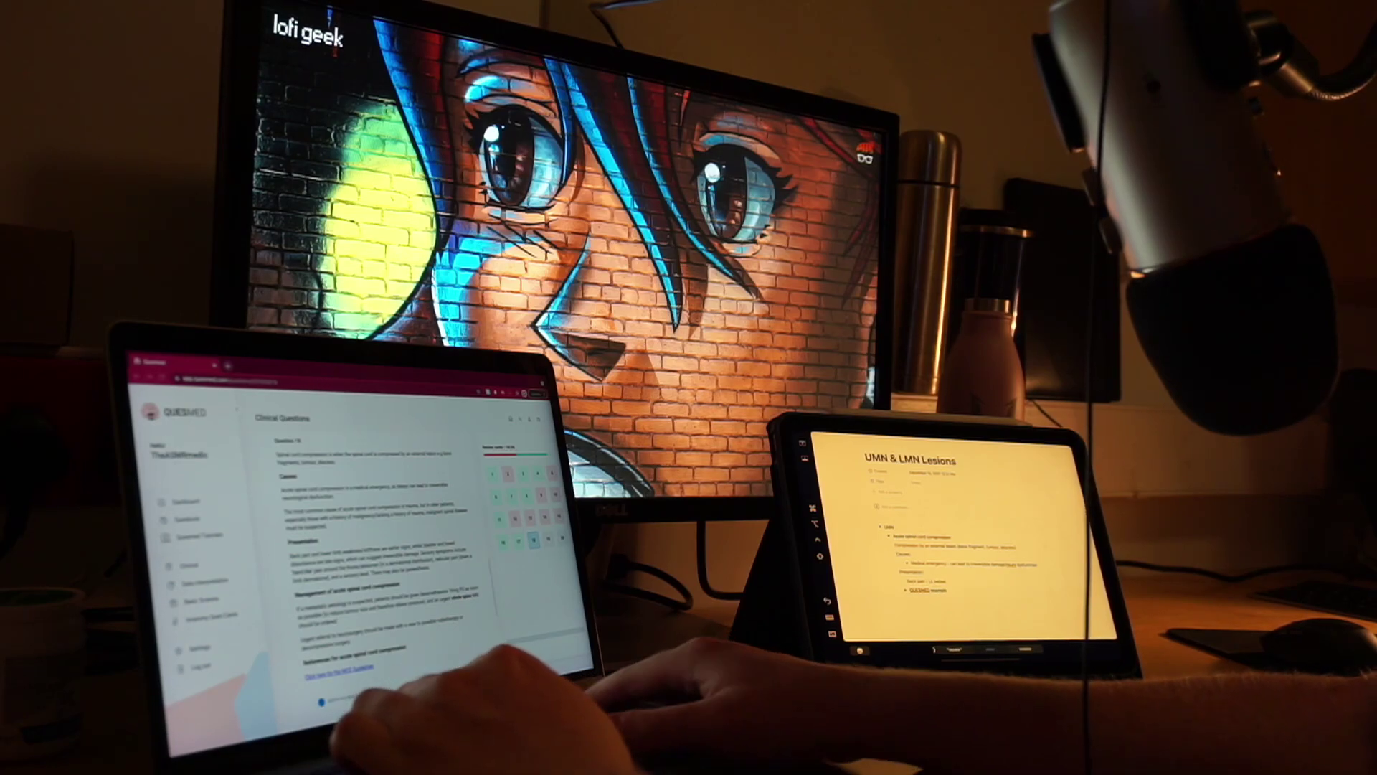
type("MN")
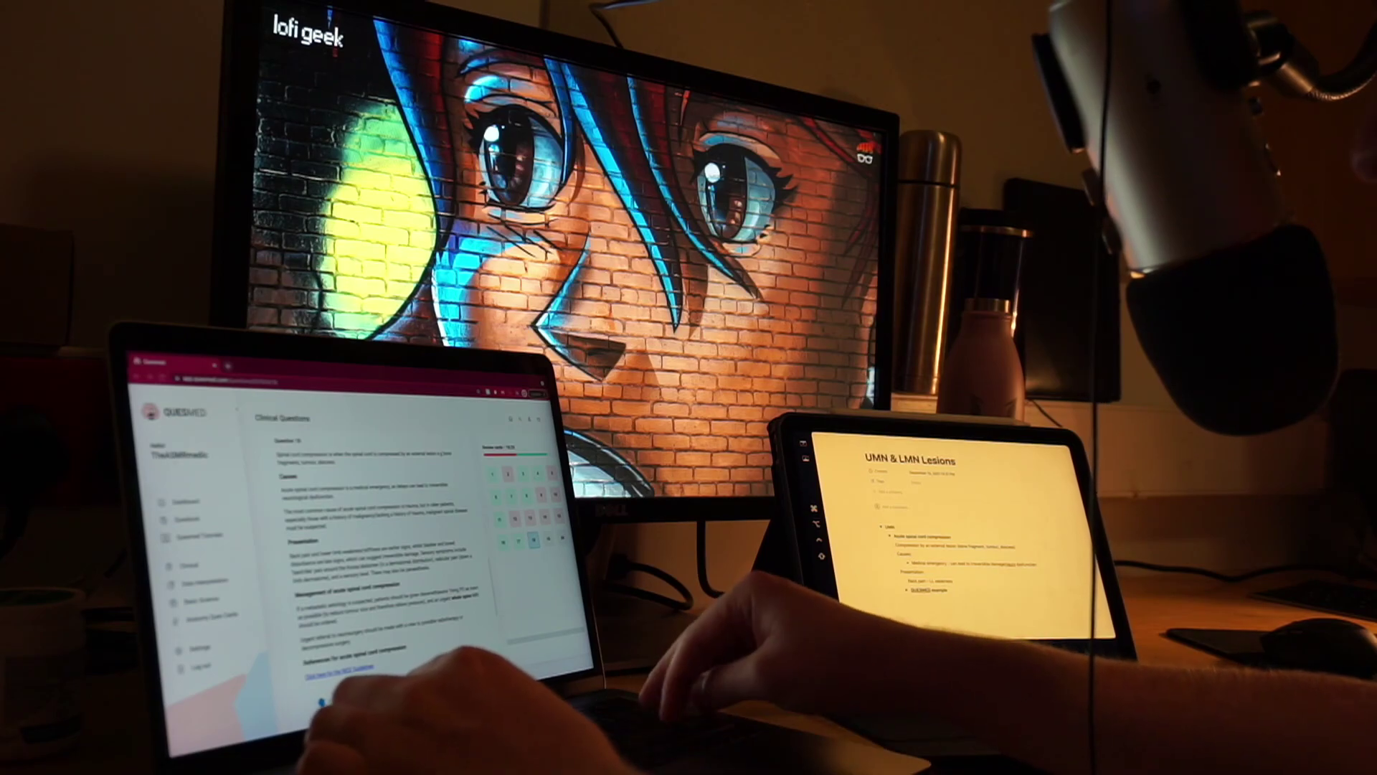
type("/")
key("Return")
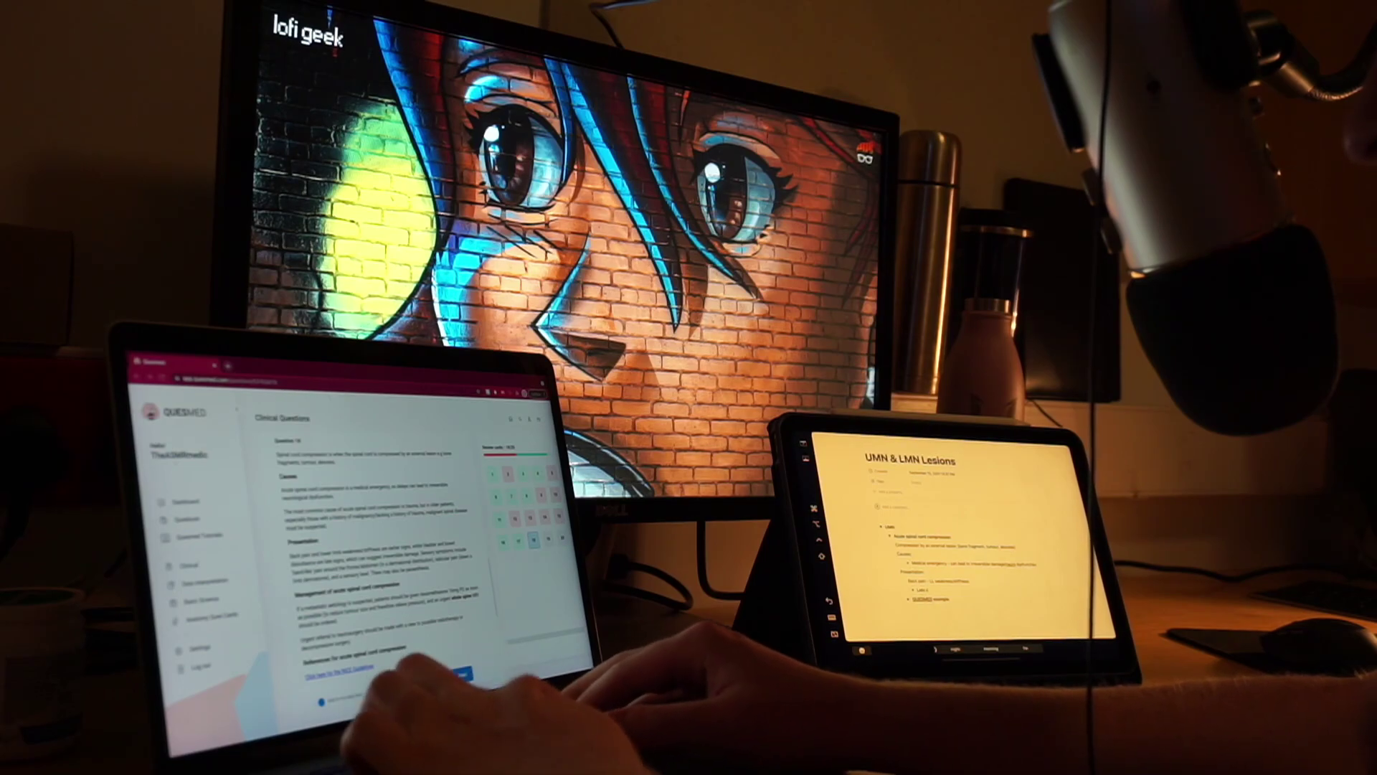
type("ower motor neuron")
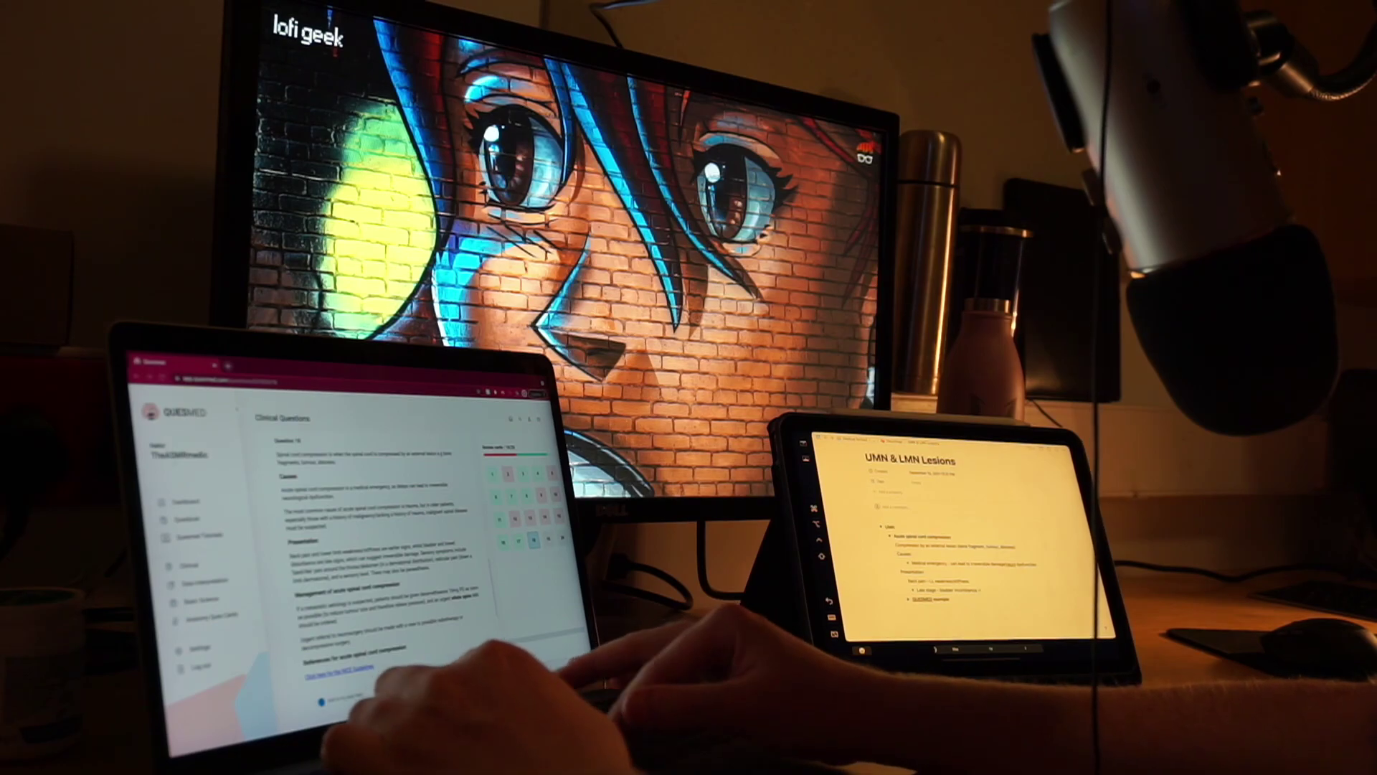
type("- suggestion")
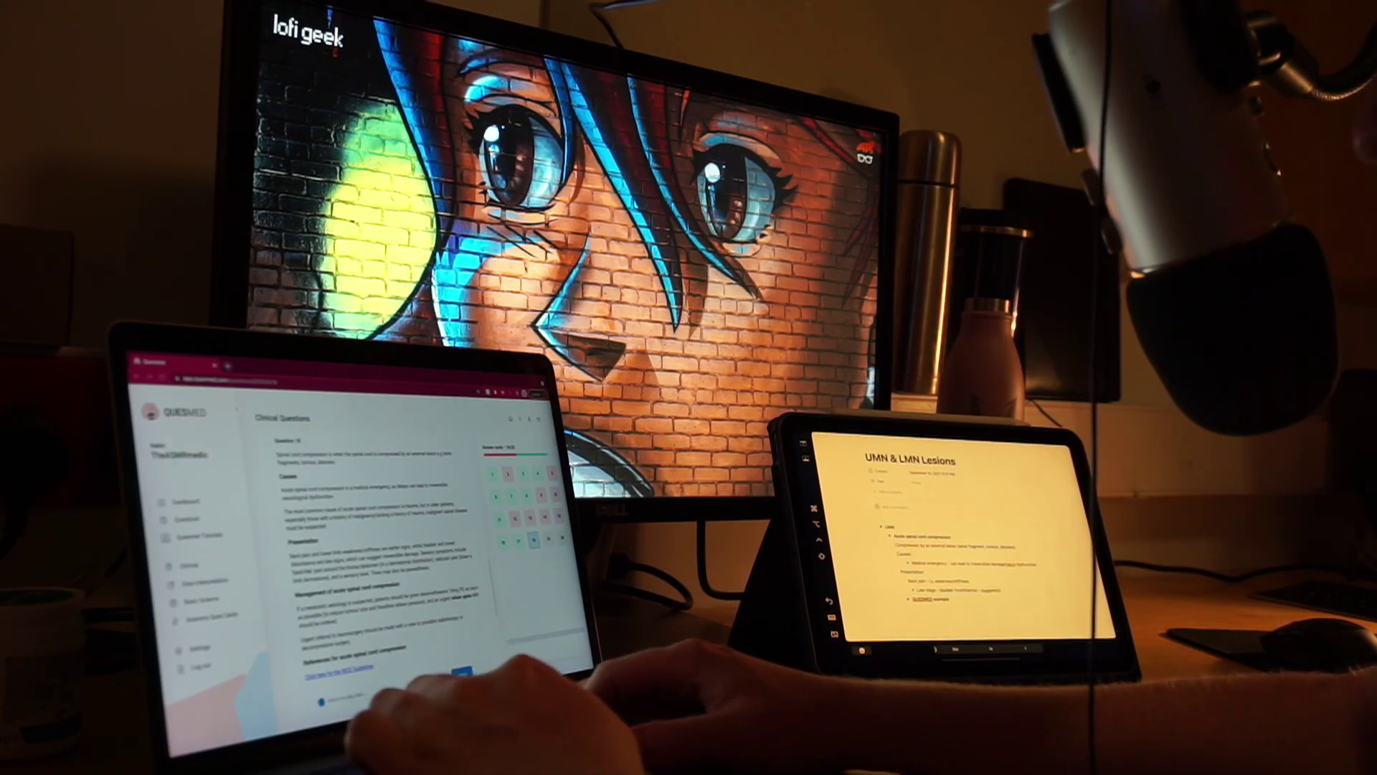
type(" of")
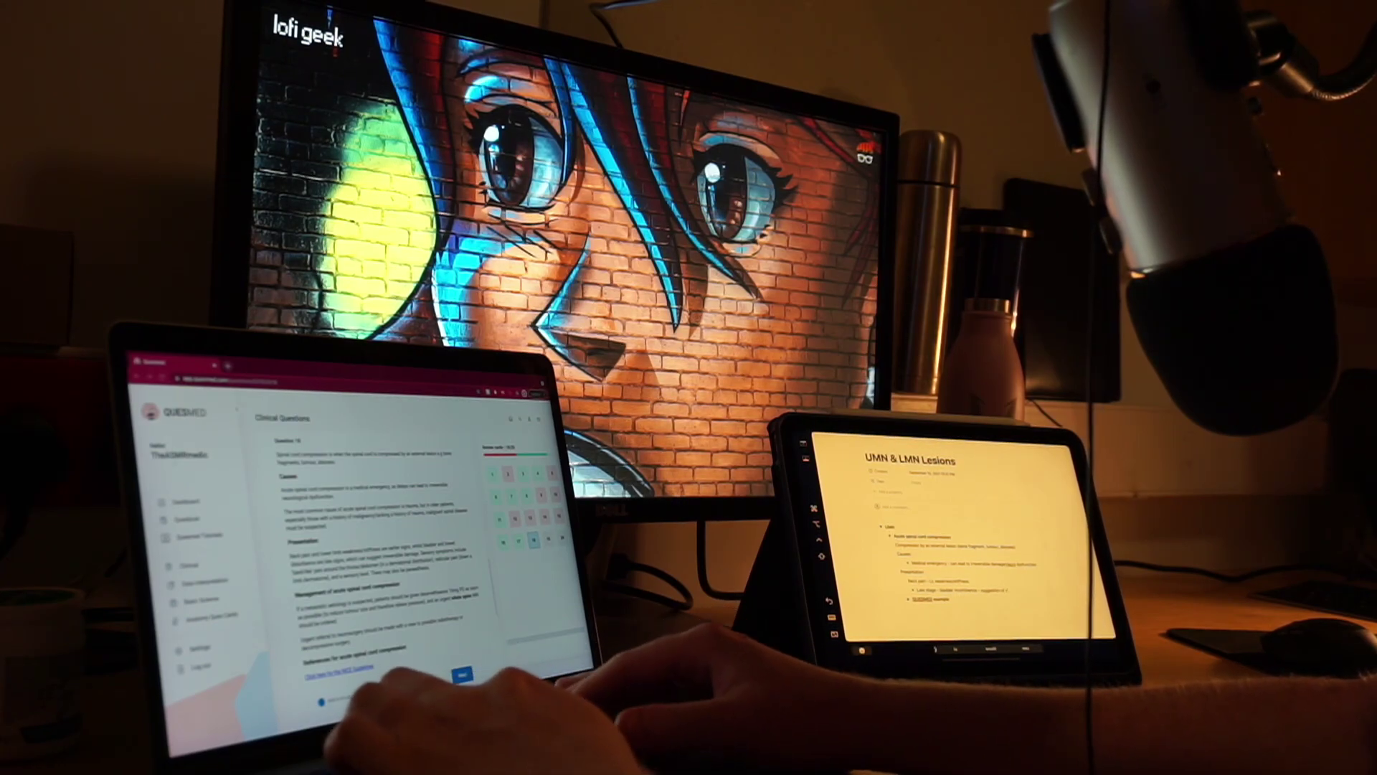
type(" cord")
key("Return")
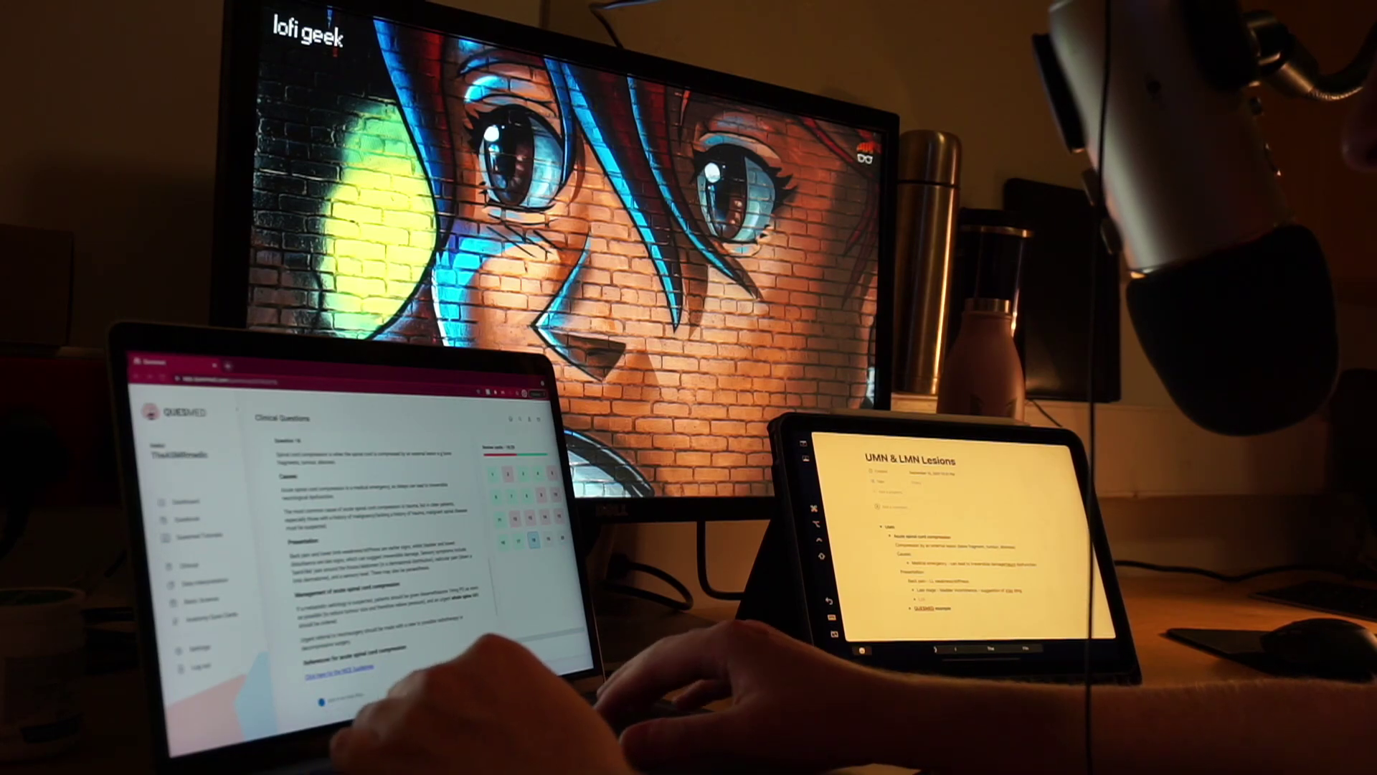
type("Tet")
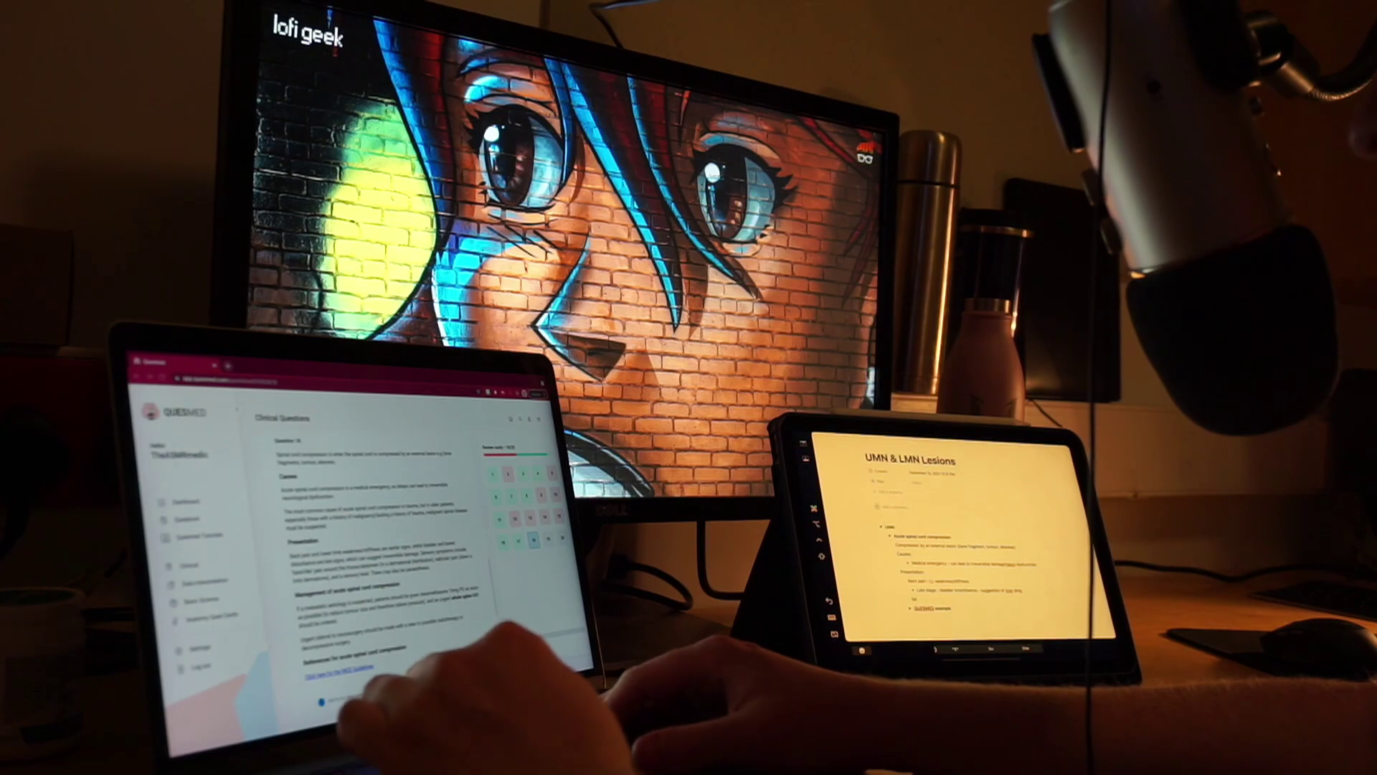
type("any")
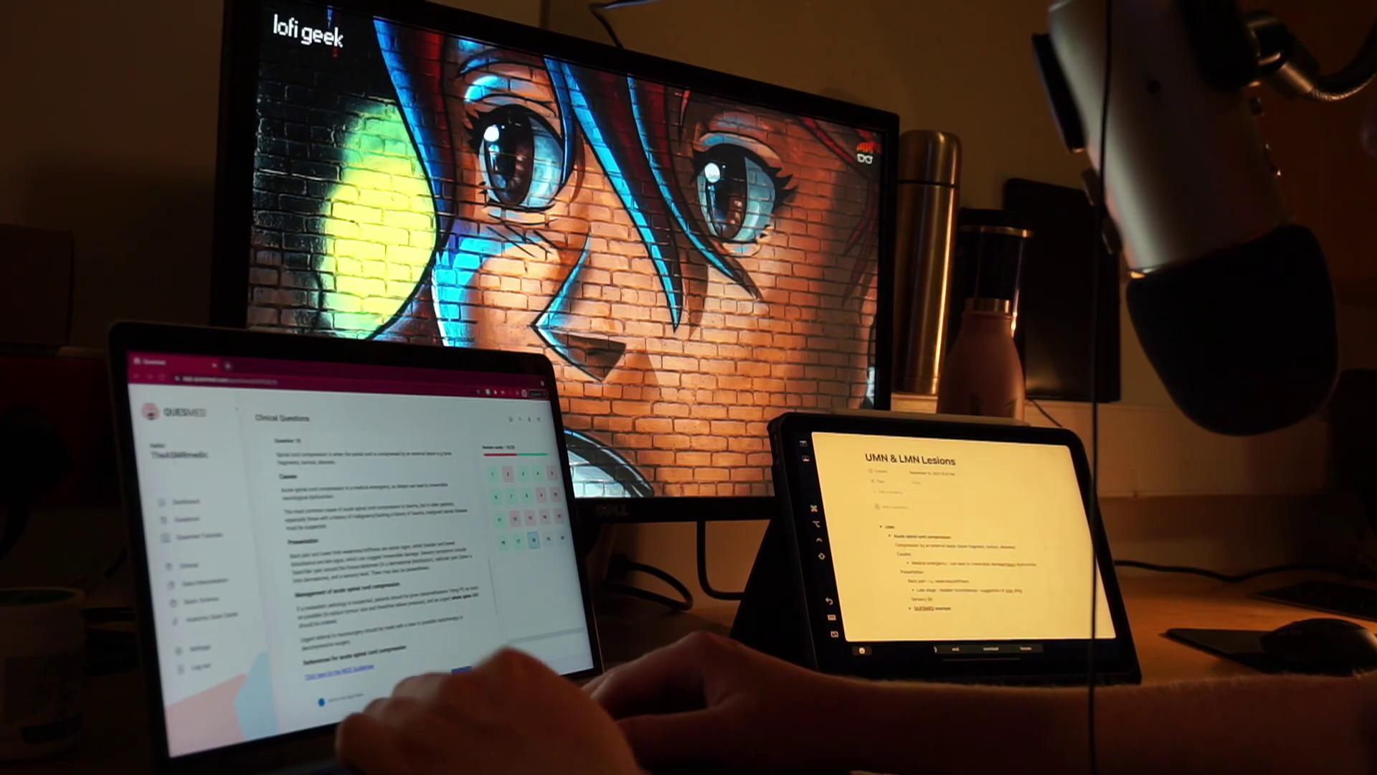
type(" (weakness)")
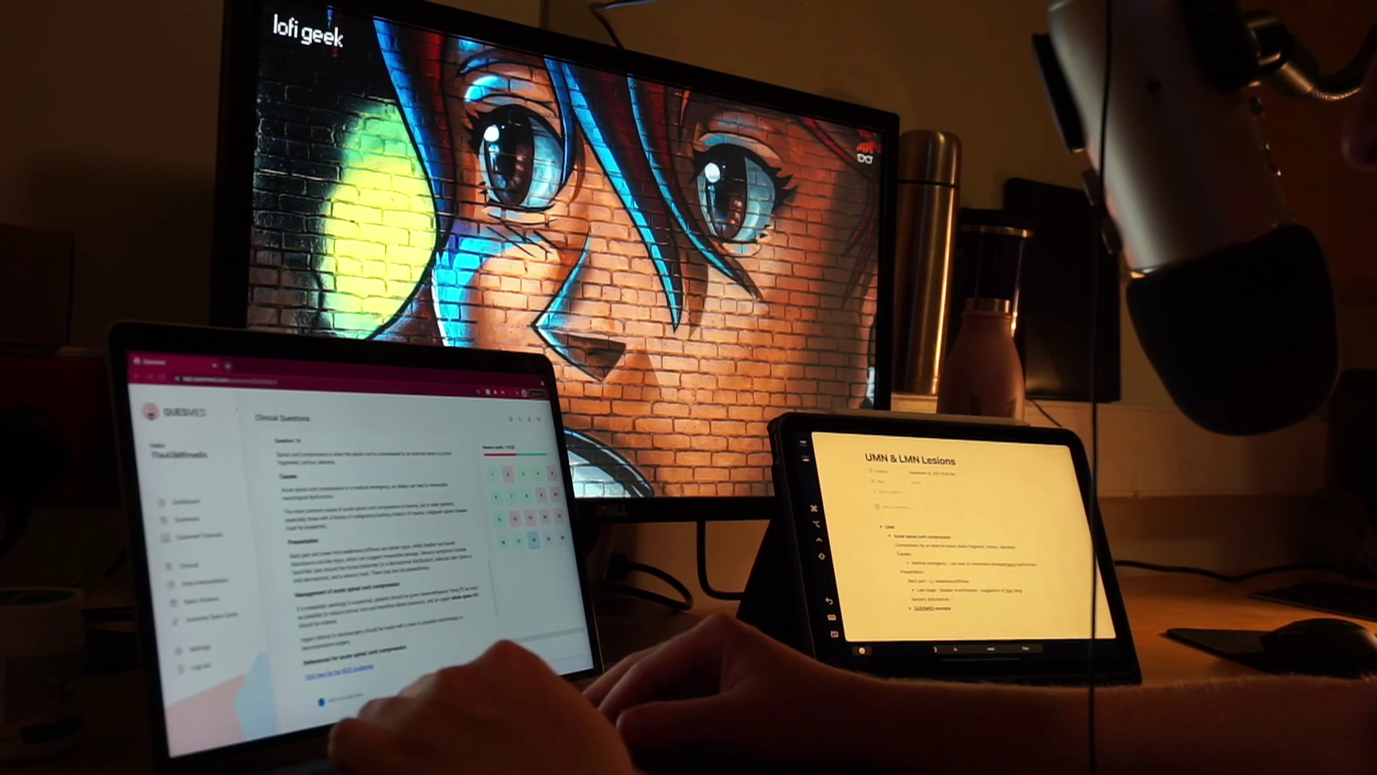
type("band")
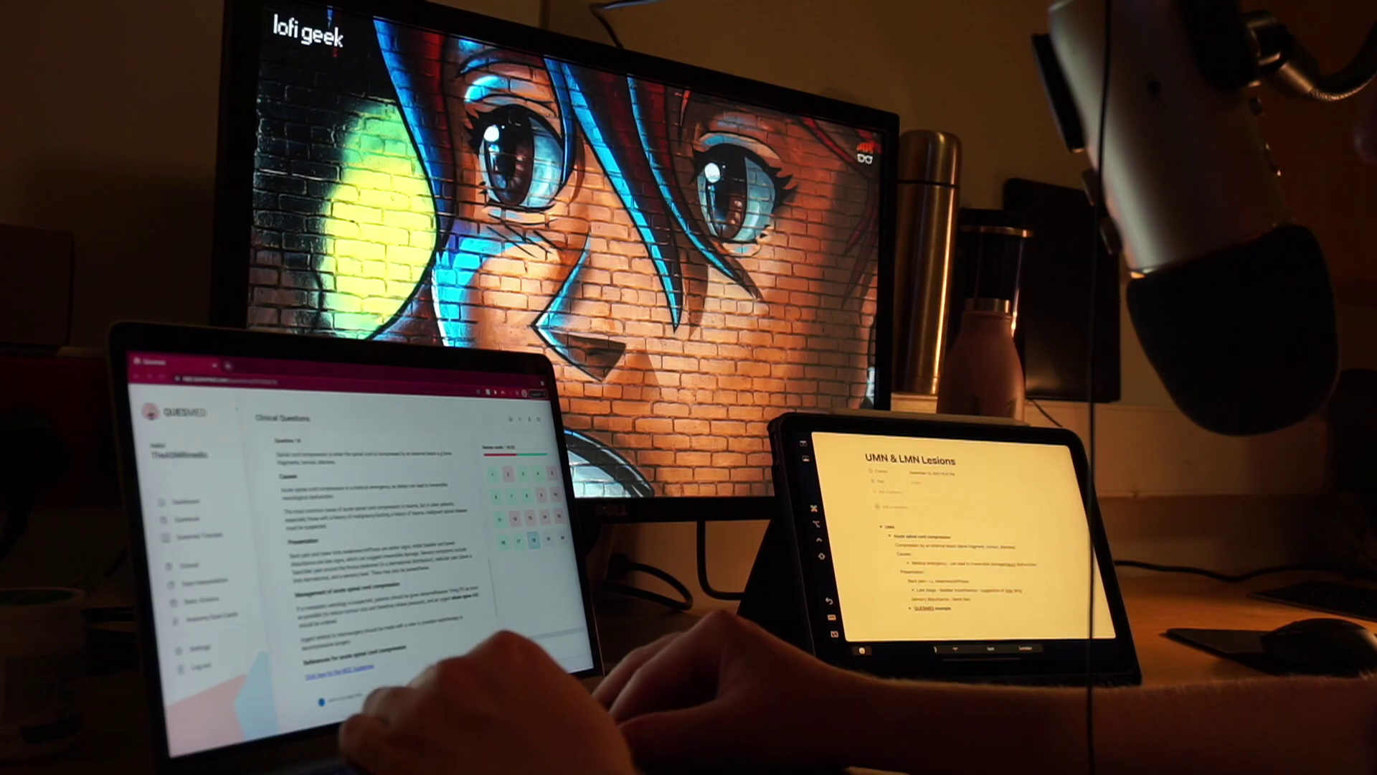
type(" like")
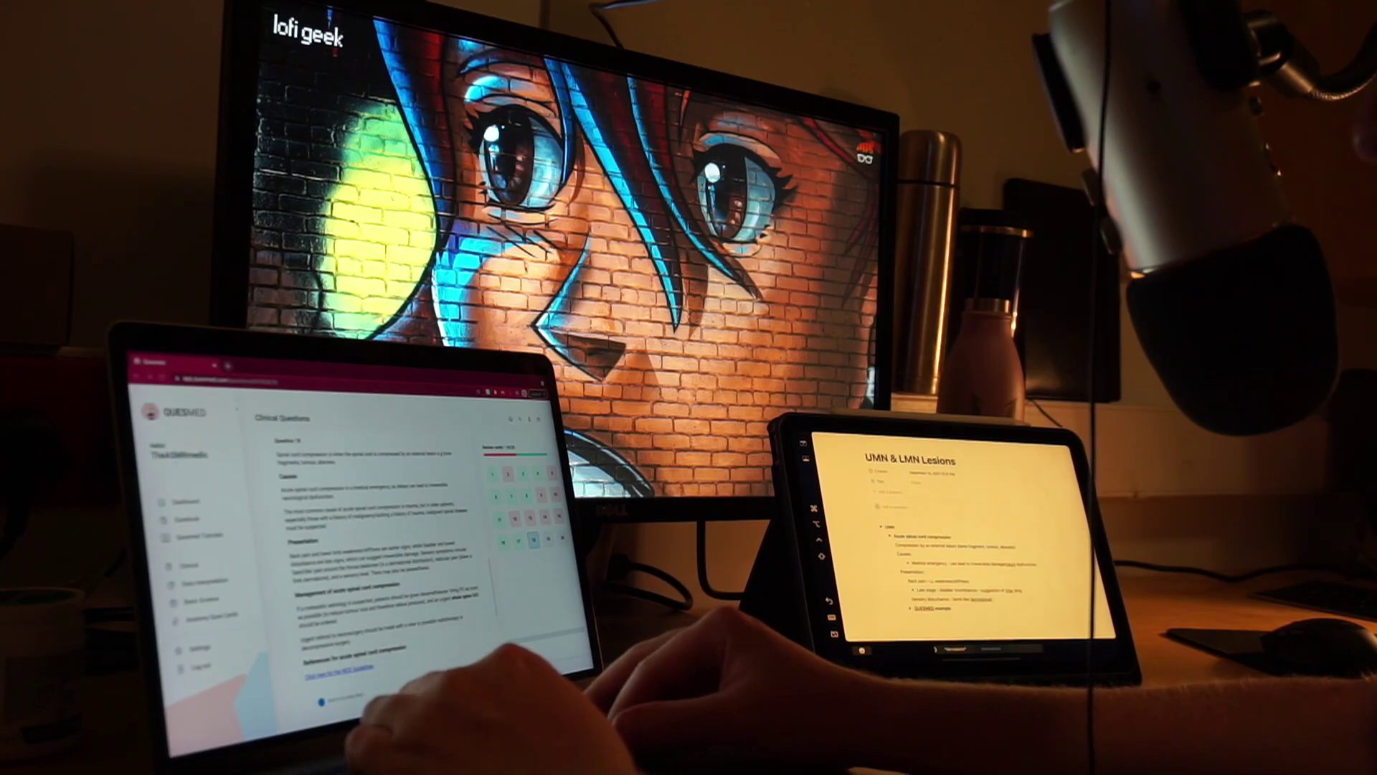
type(" loss")
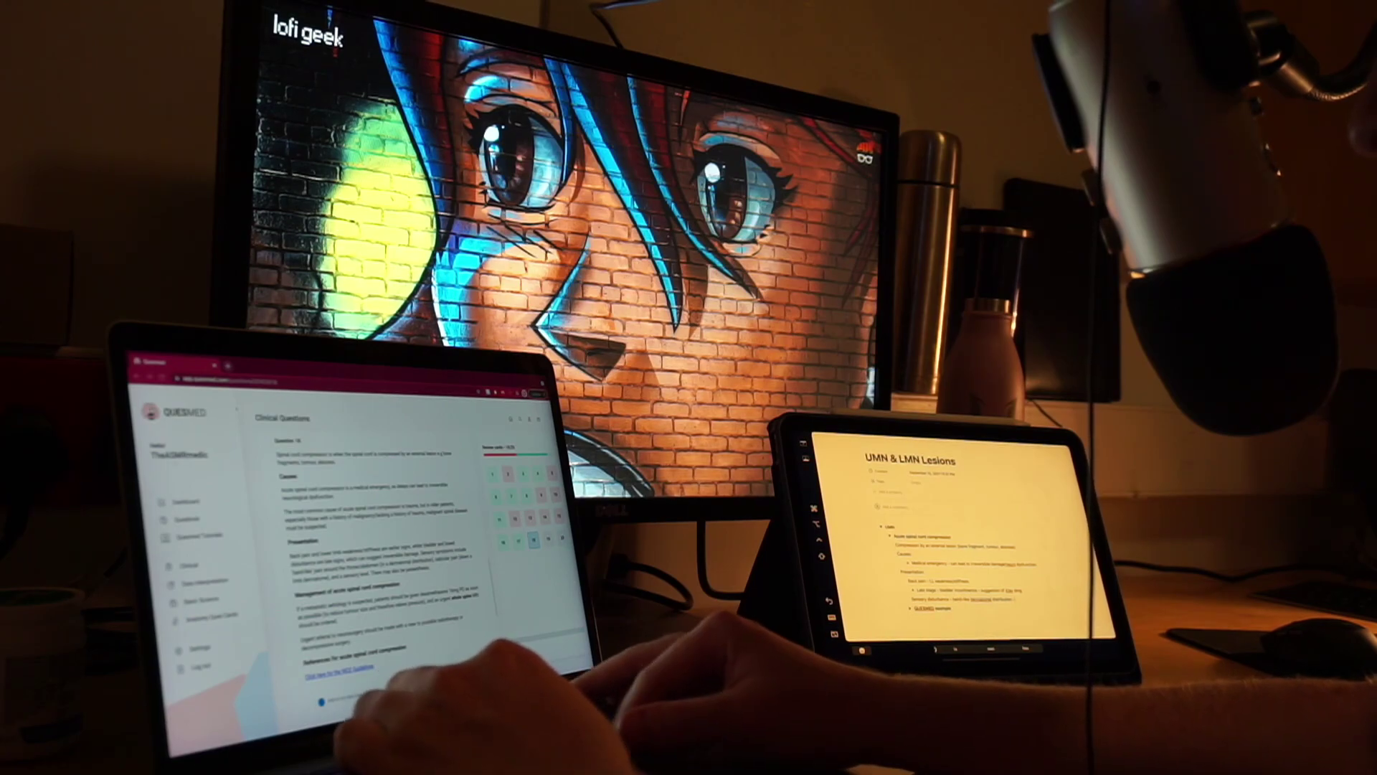
type(" - thor@")
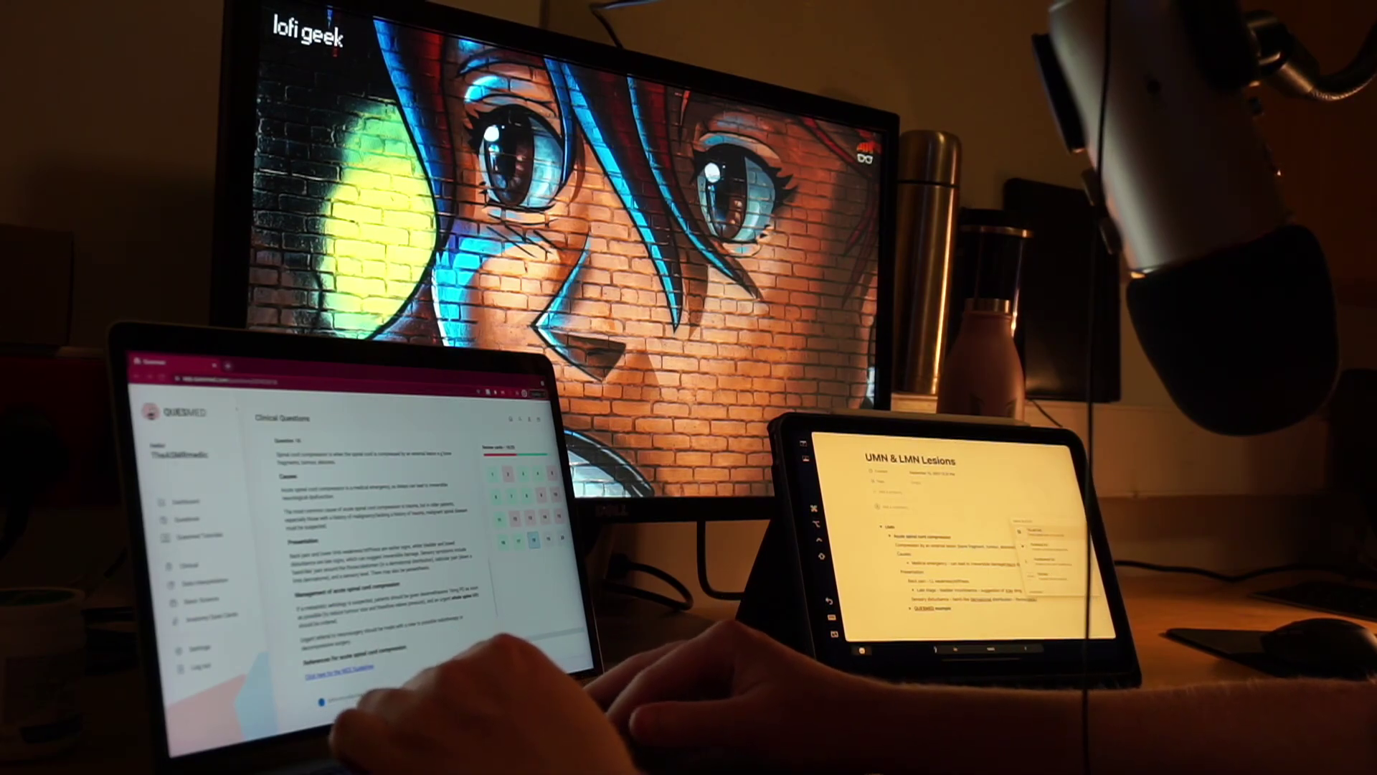
Step: Extend the Sensory disturbance bullet and remove the accidental empty checkbox line
key("Return")
key("BackSpace")
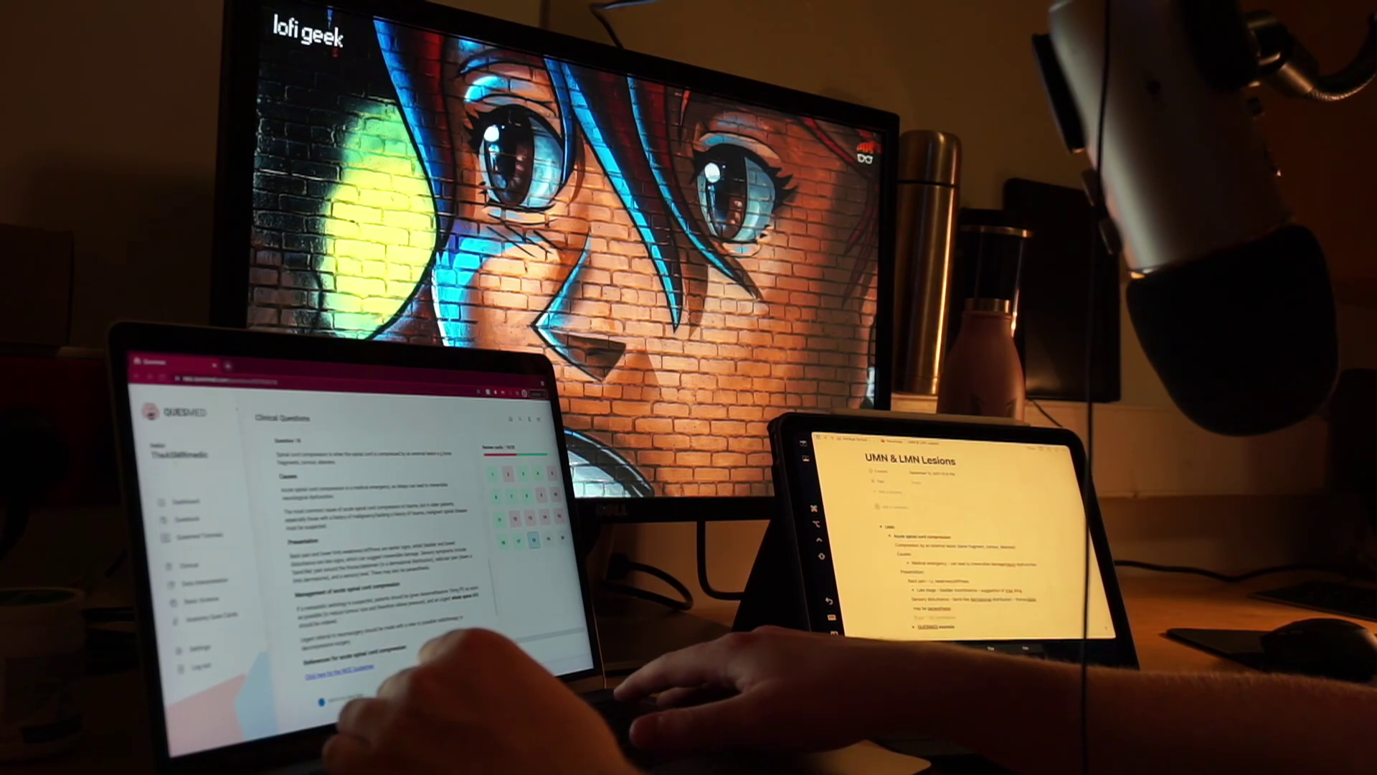
Step: Add bullets for urgent whole-spine MRI investigation and dexamethasone management
key("Return")
scroll(365, 539, "down", 2)
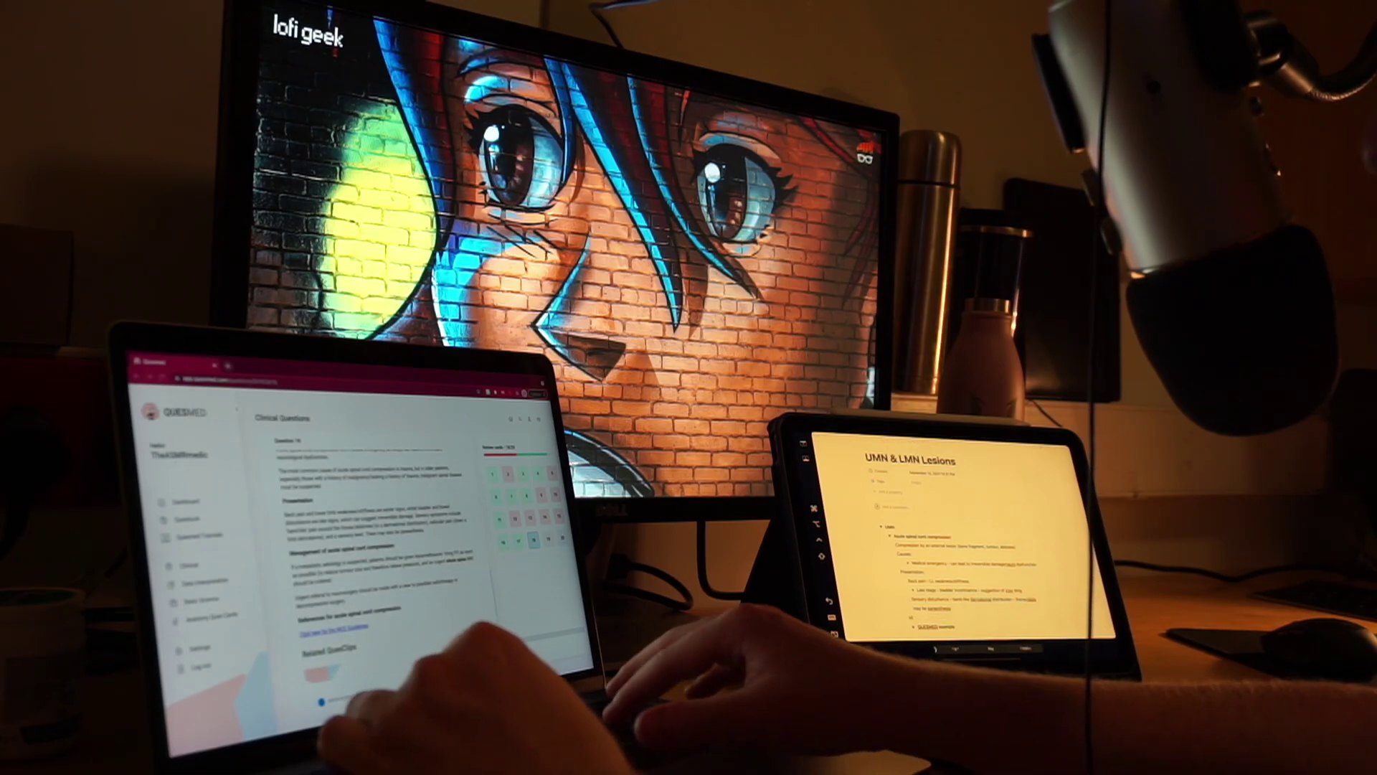
key("Return")
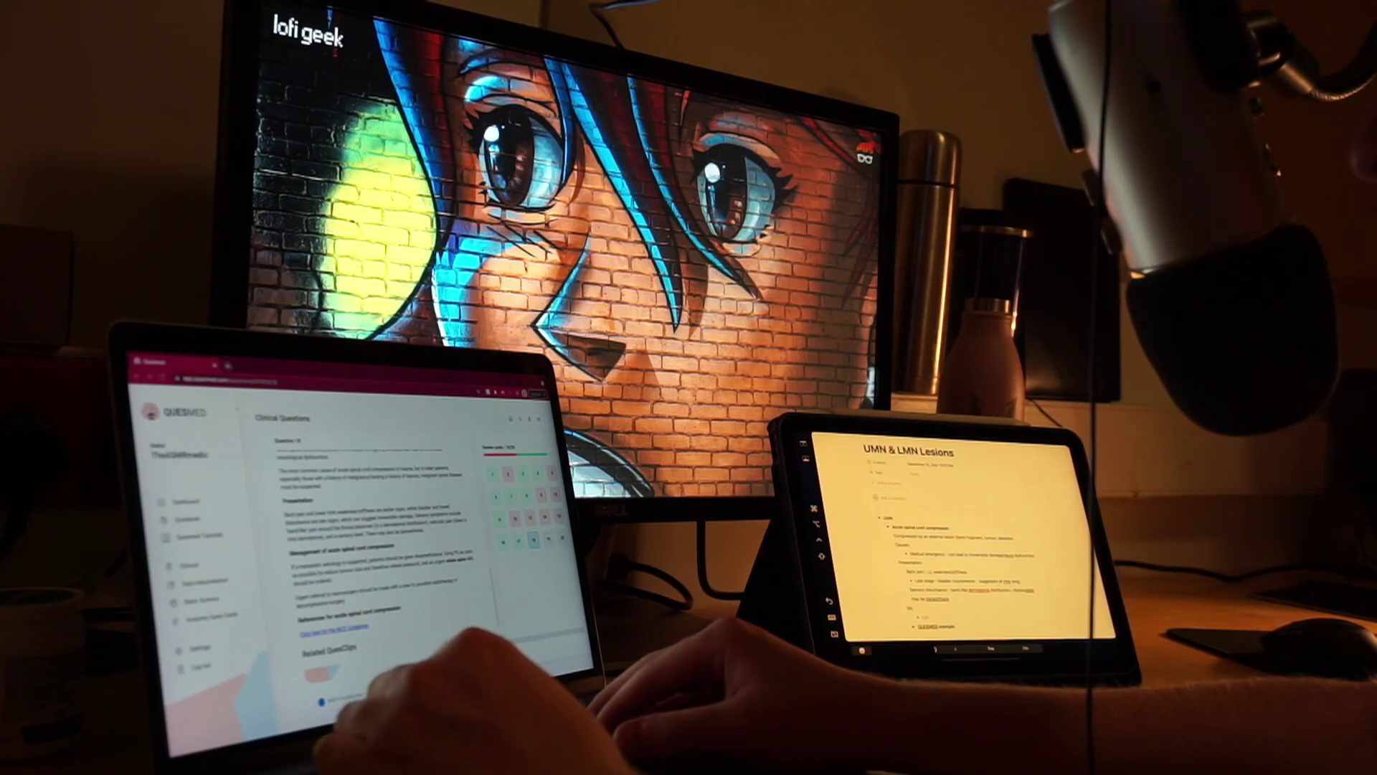
type("cord")
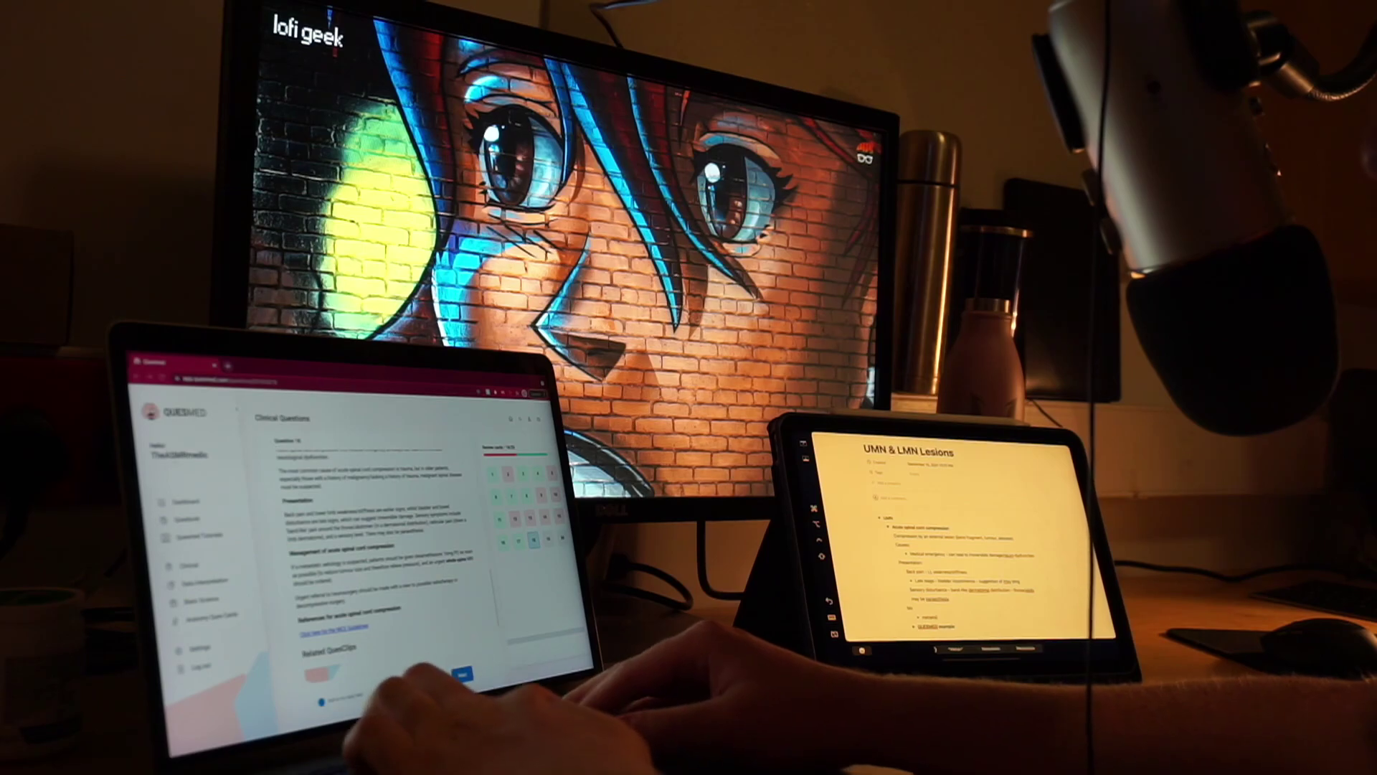
type(" compression")
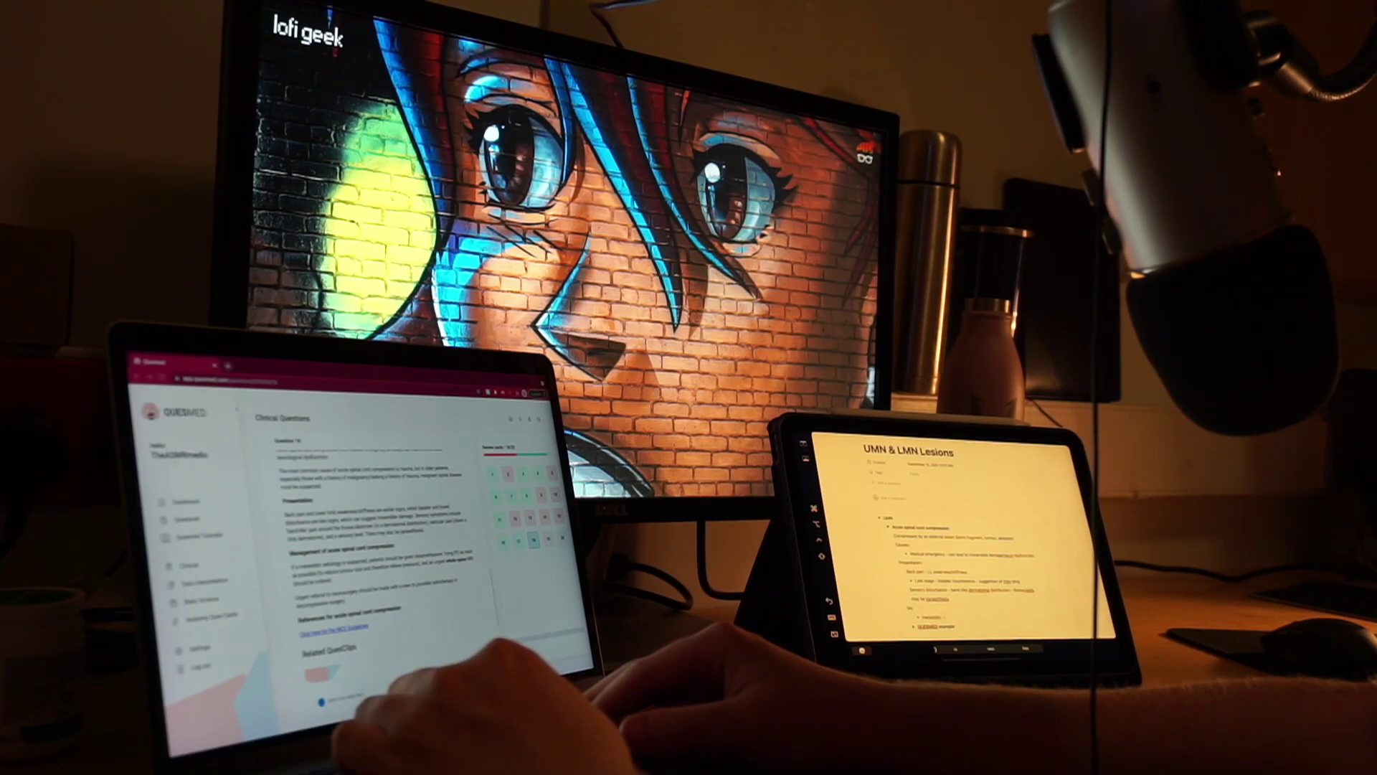
scroll(378, 538, "down", 2)
scroll(947, 539, "down", 3)
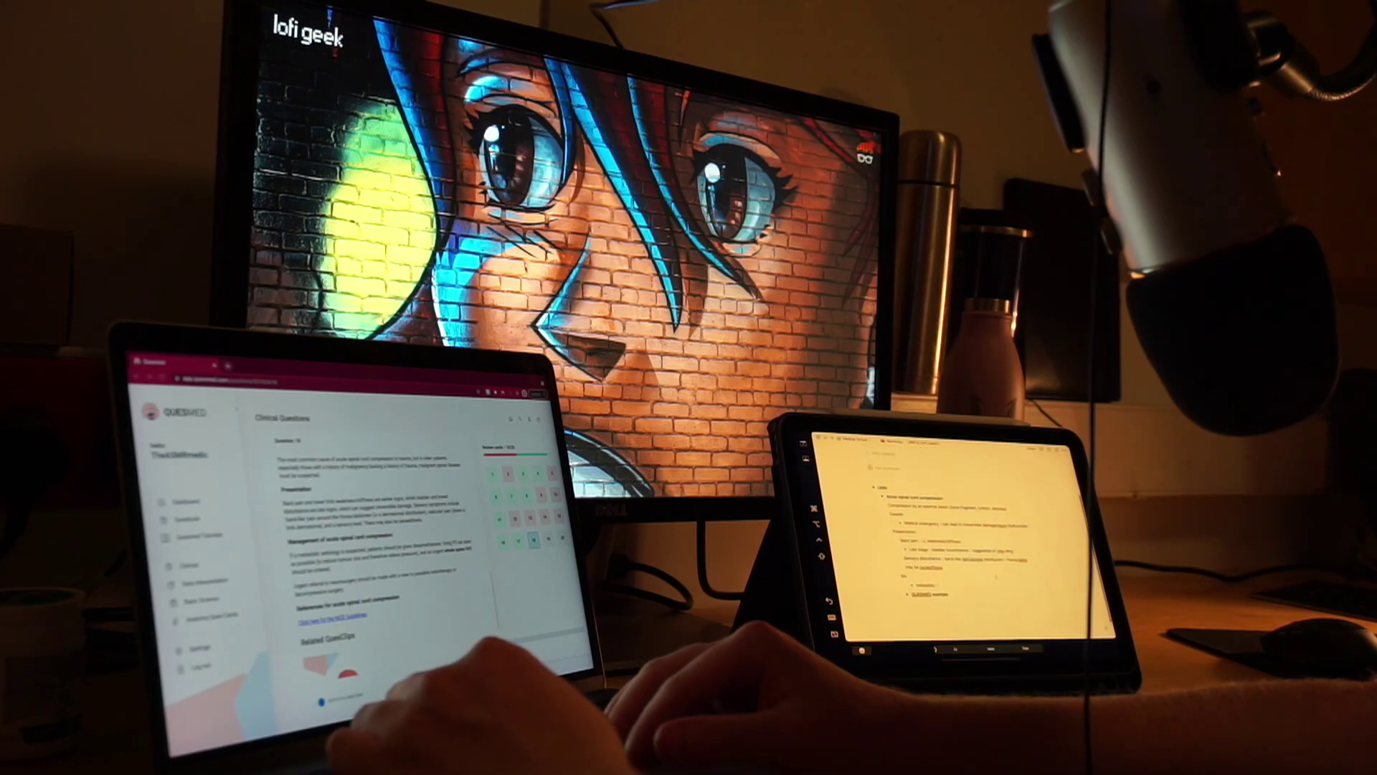
type("Neuroimaging")
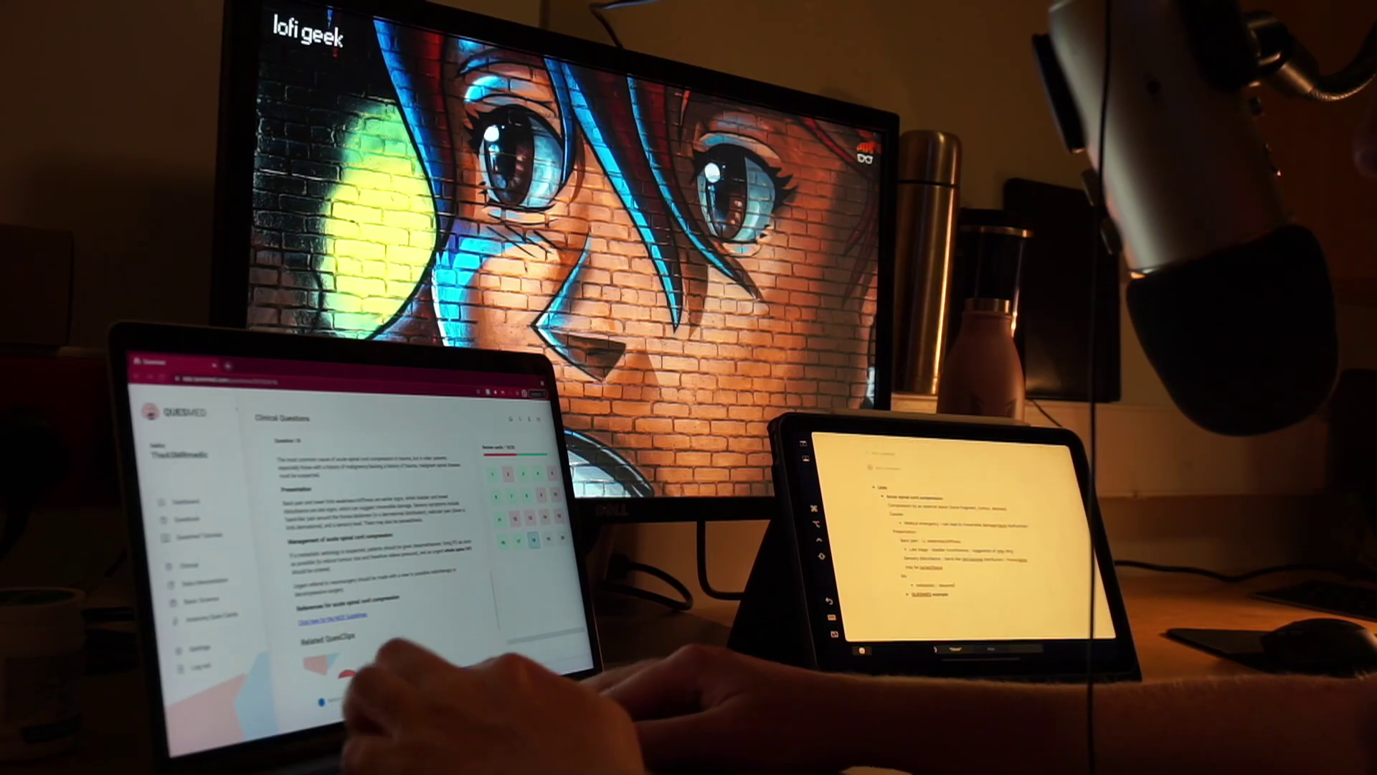
type(" MRI")
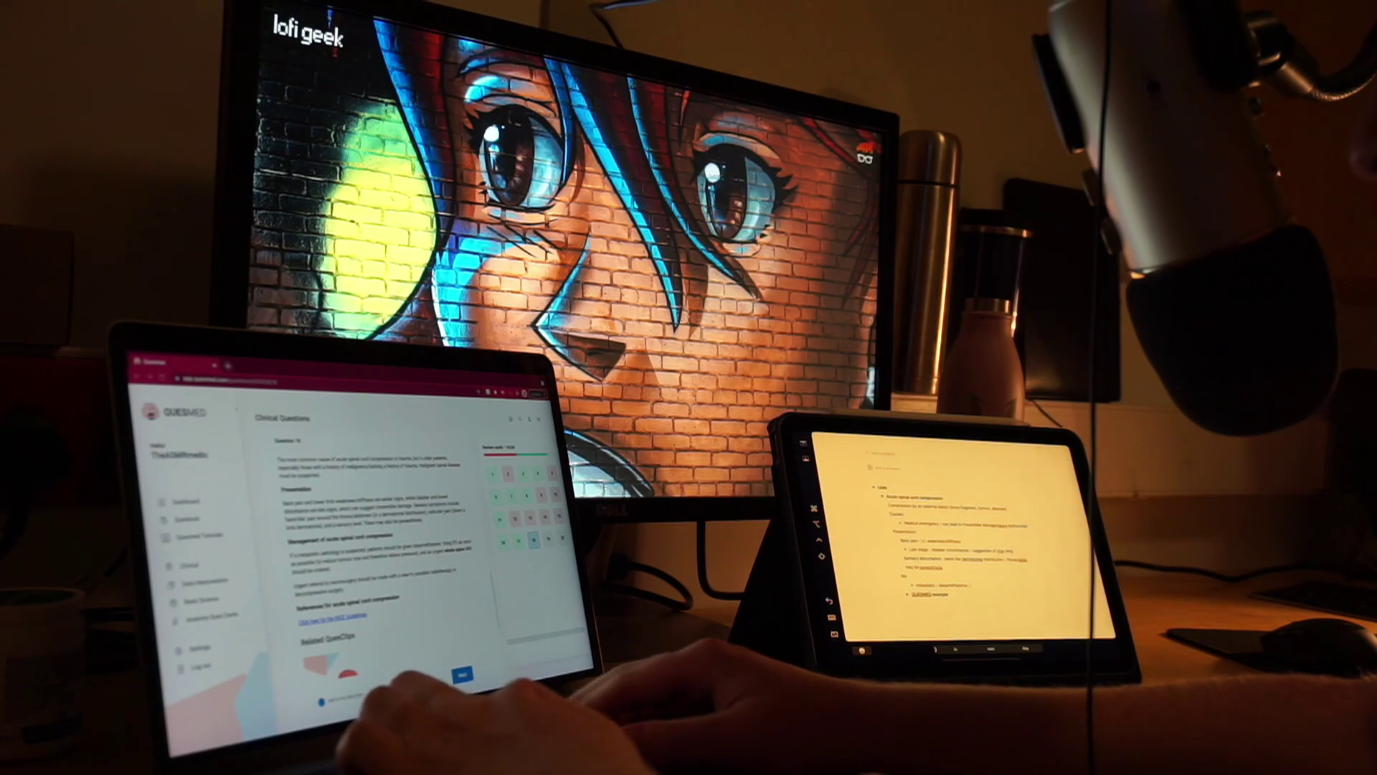
type("16mg")
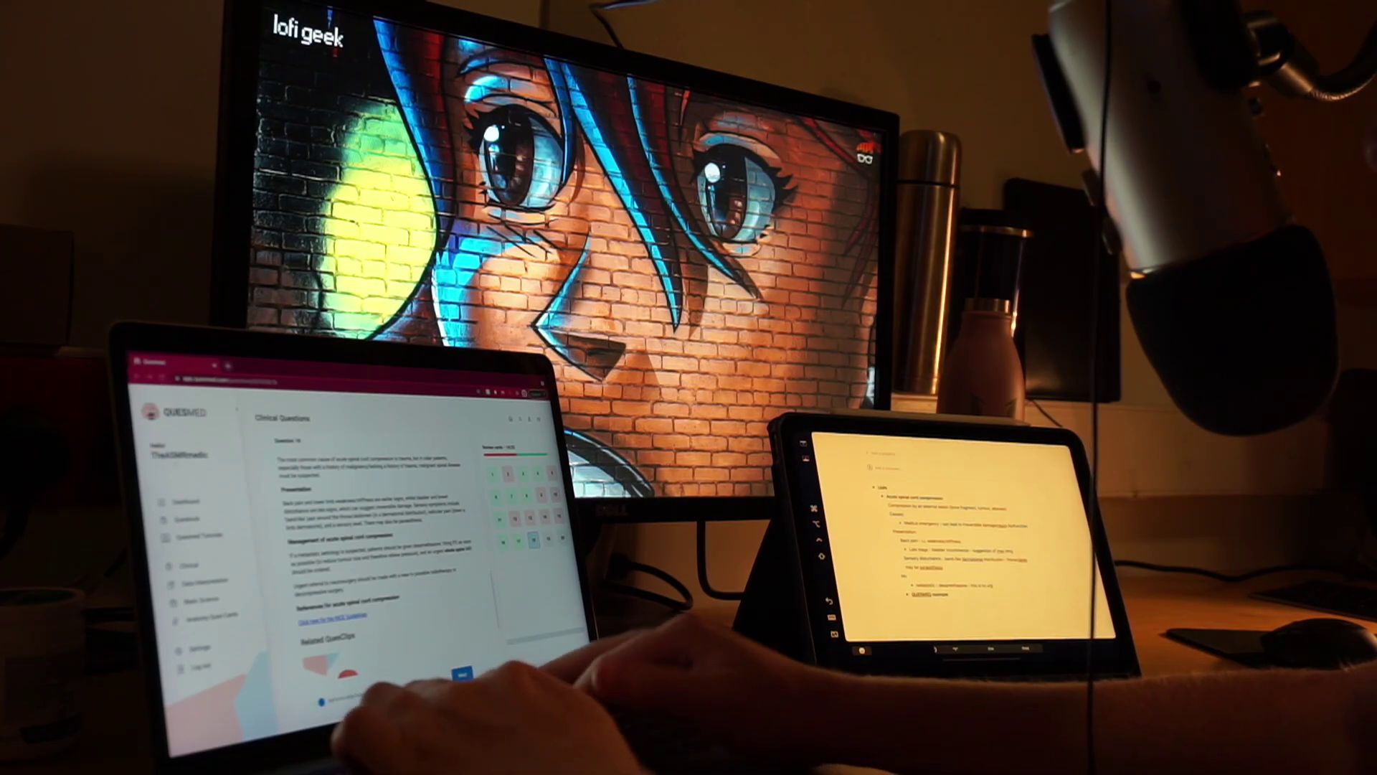
type(" po")
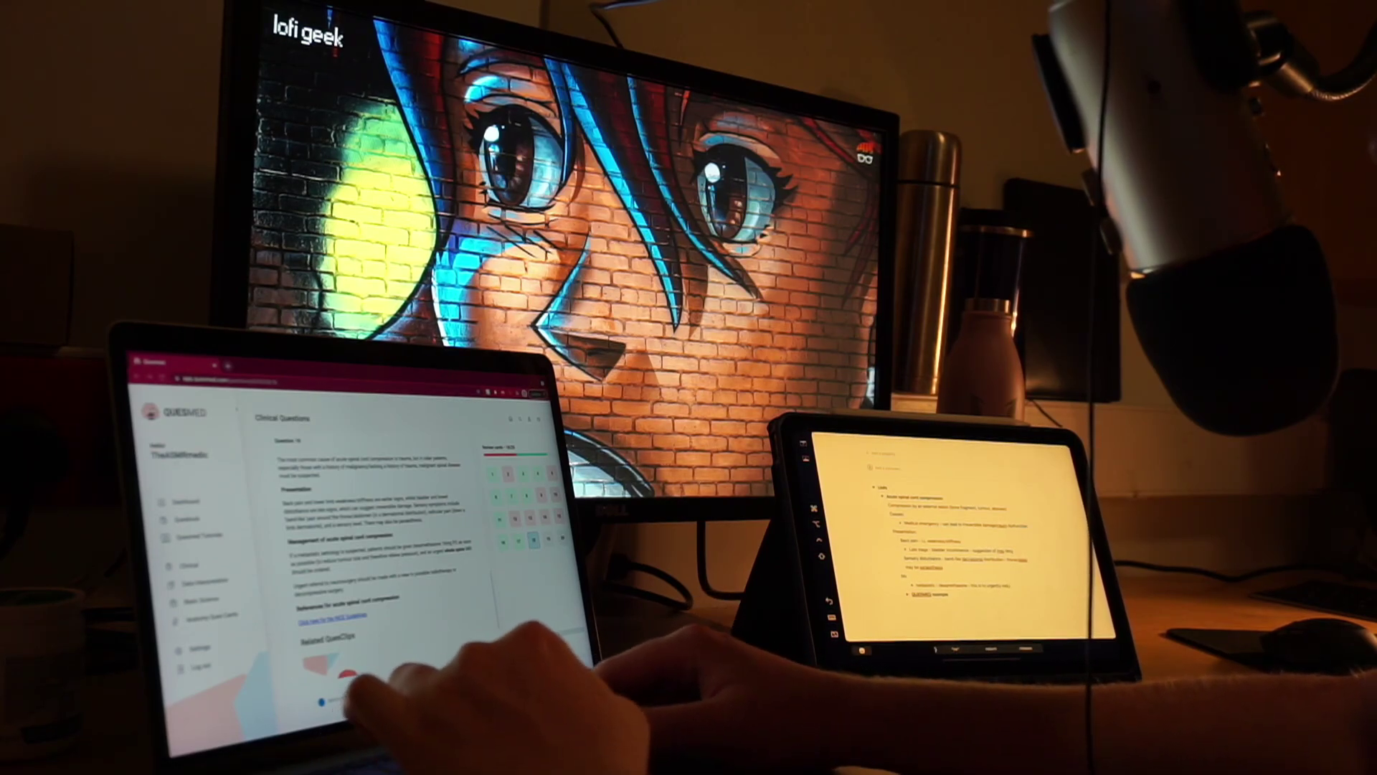
type(" od")
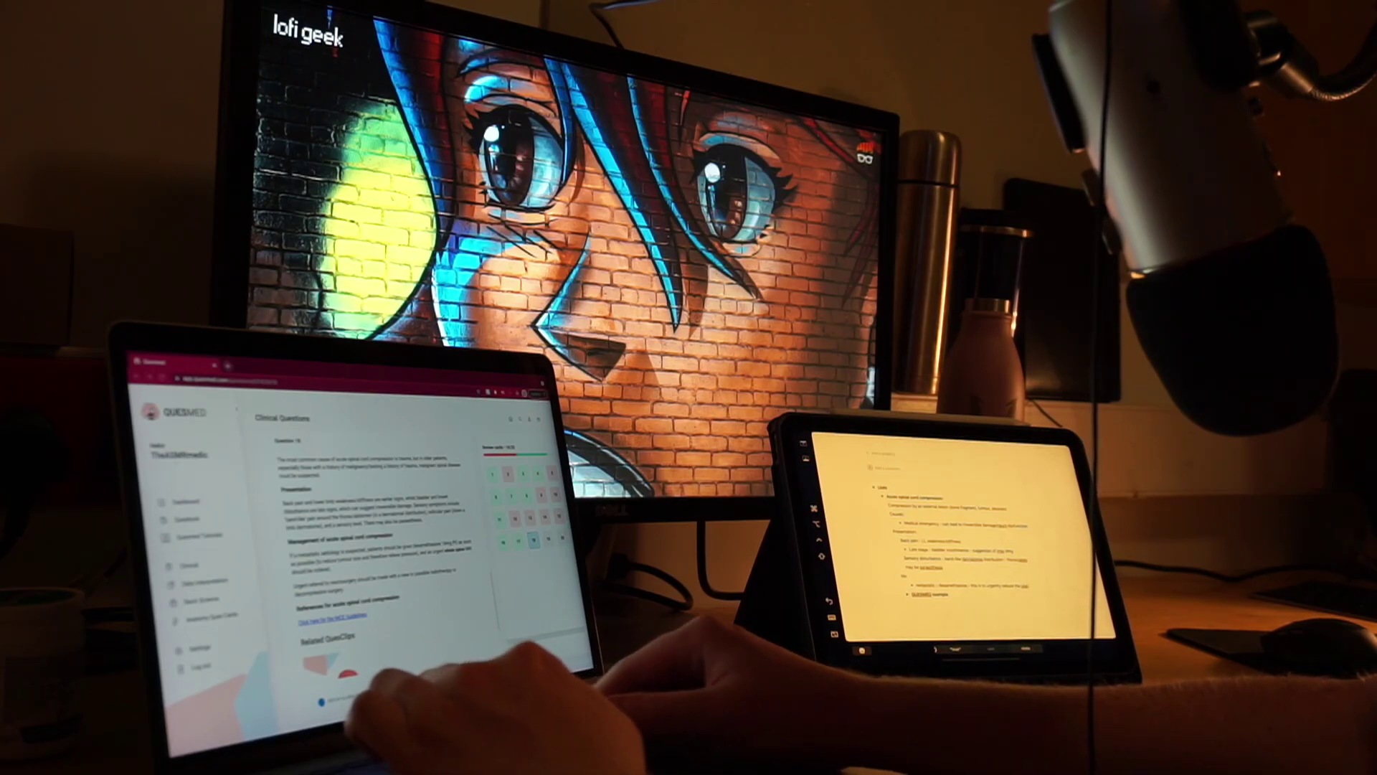
type(" for of")
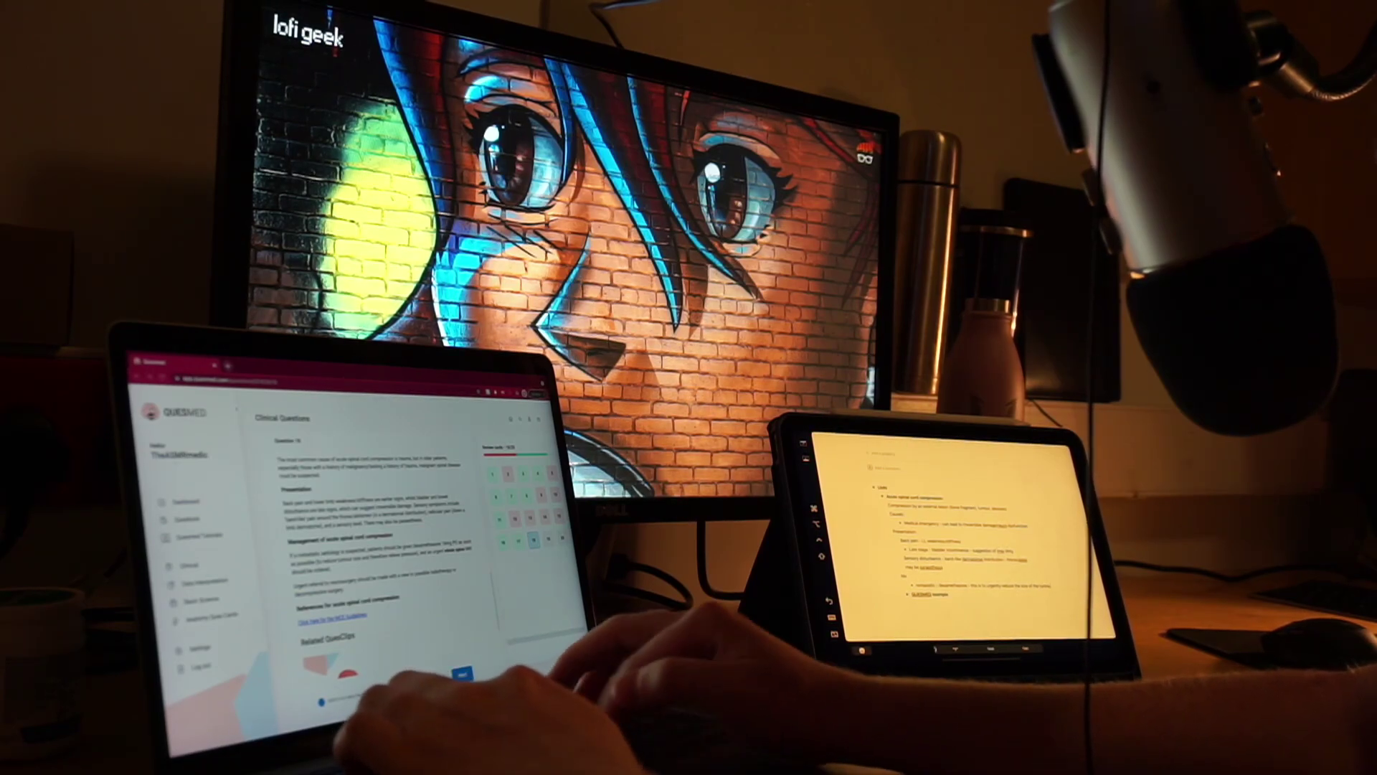
type(" the")
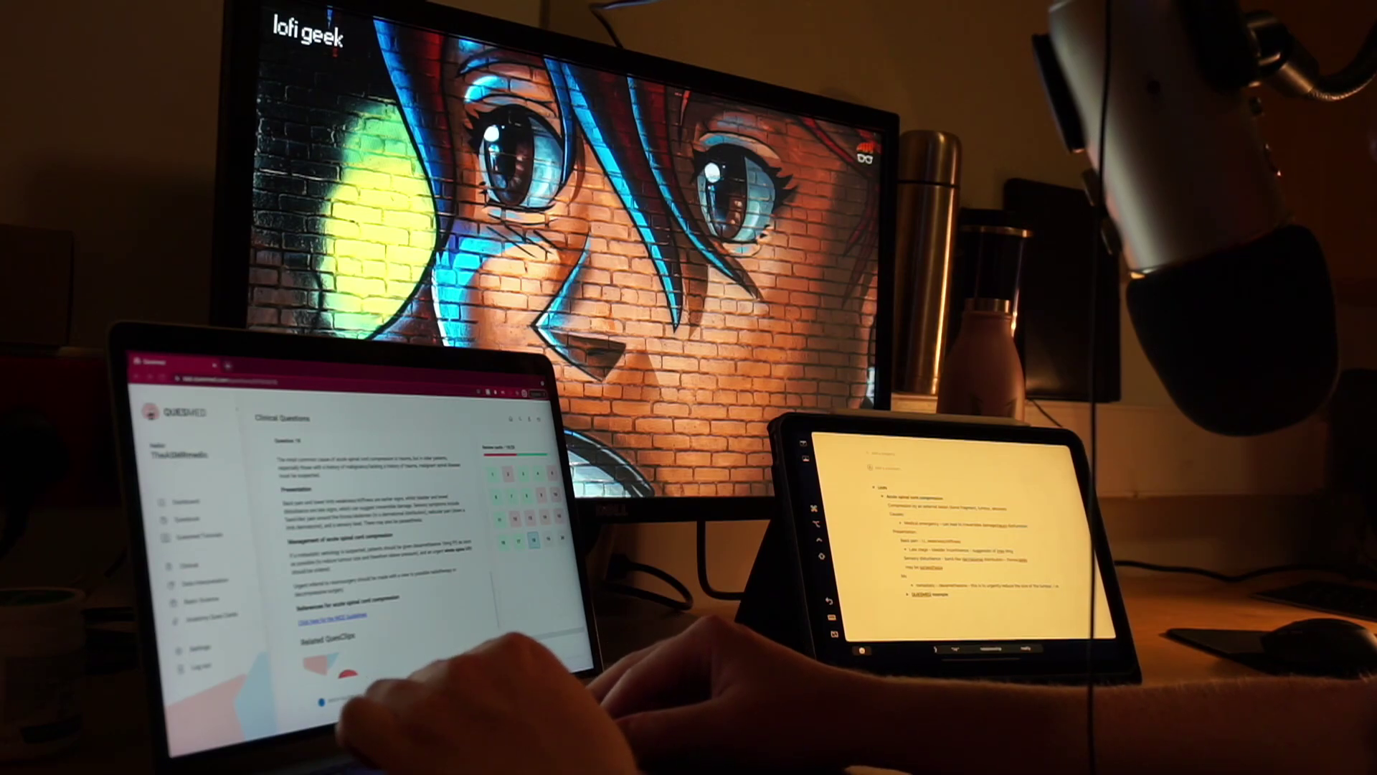
type(" spine")
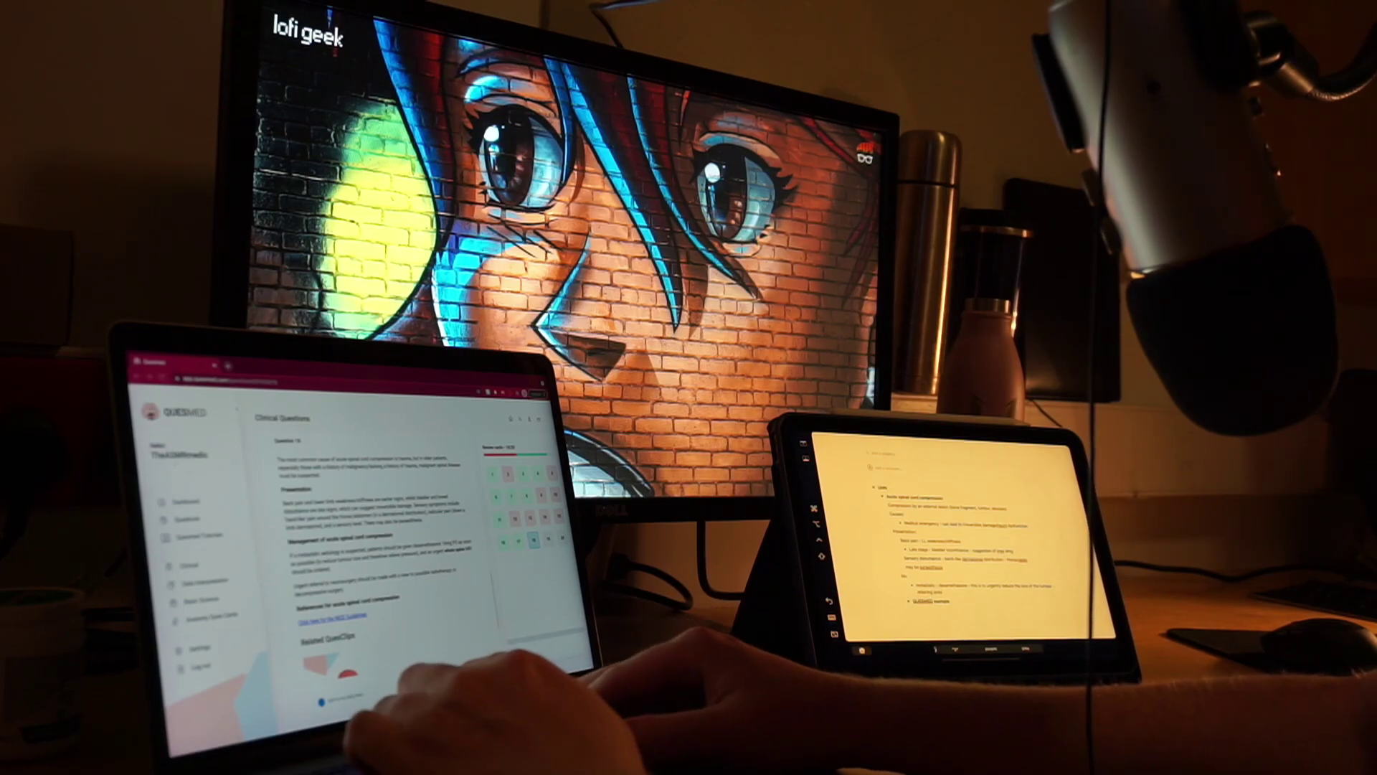
type(" e")
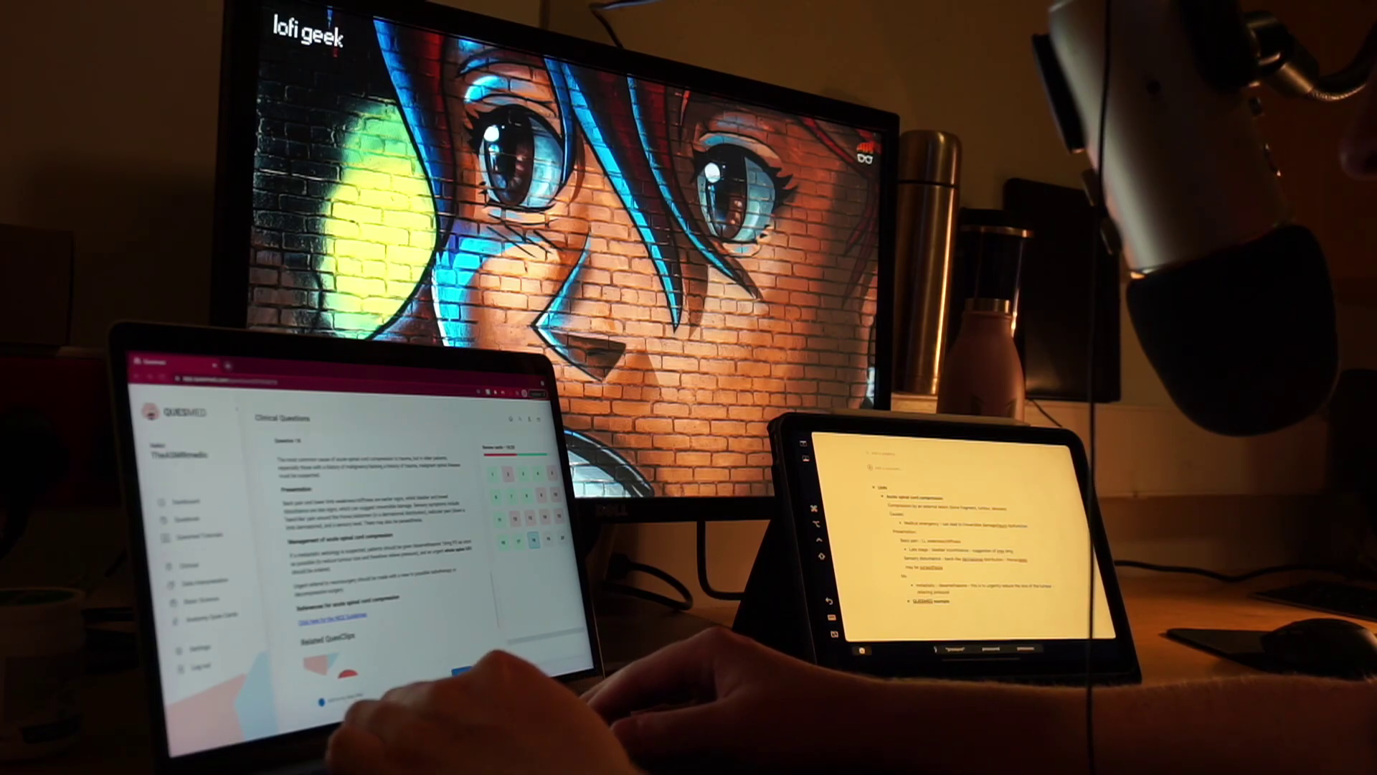
type("rgent")
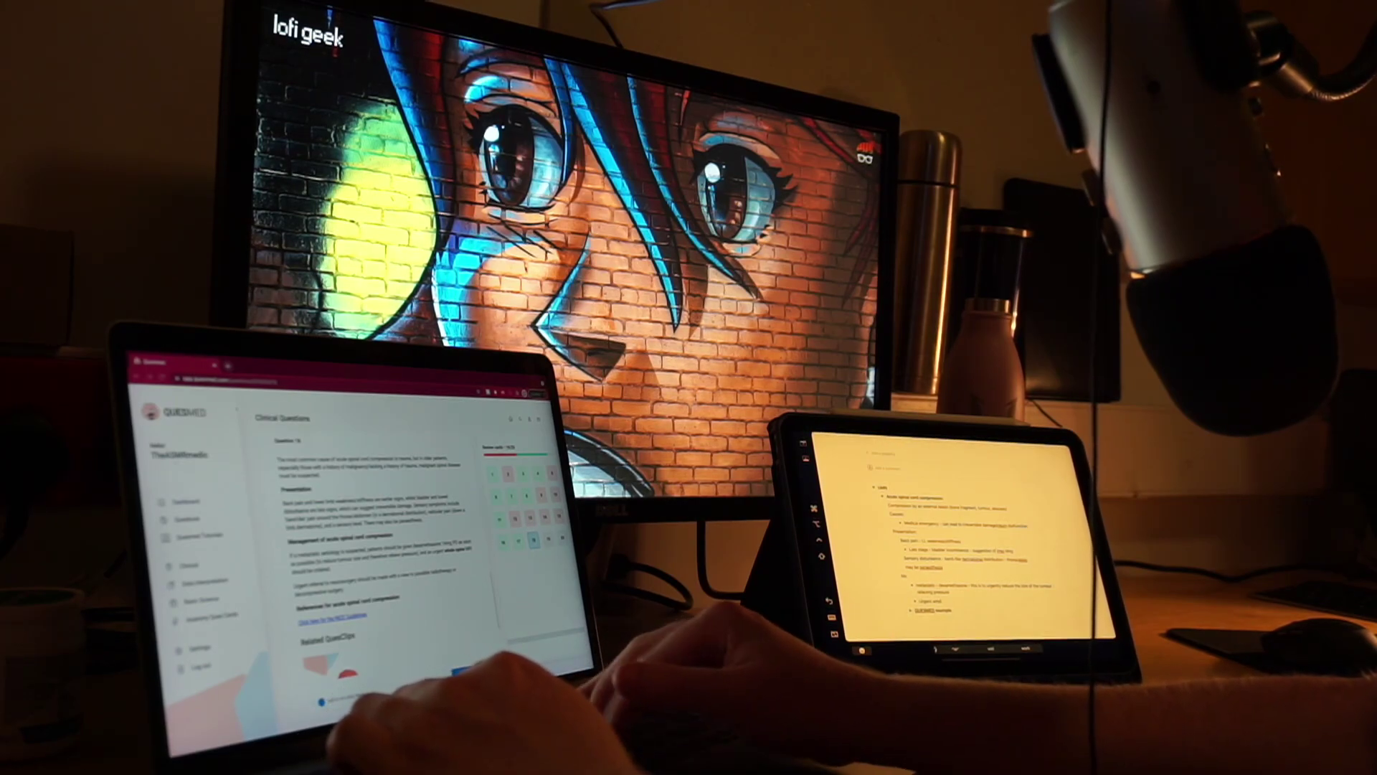
type("s")
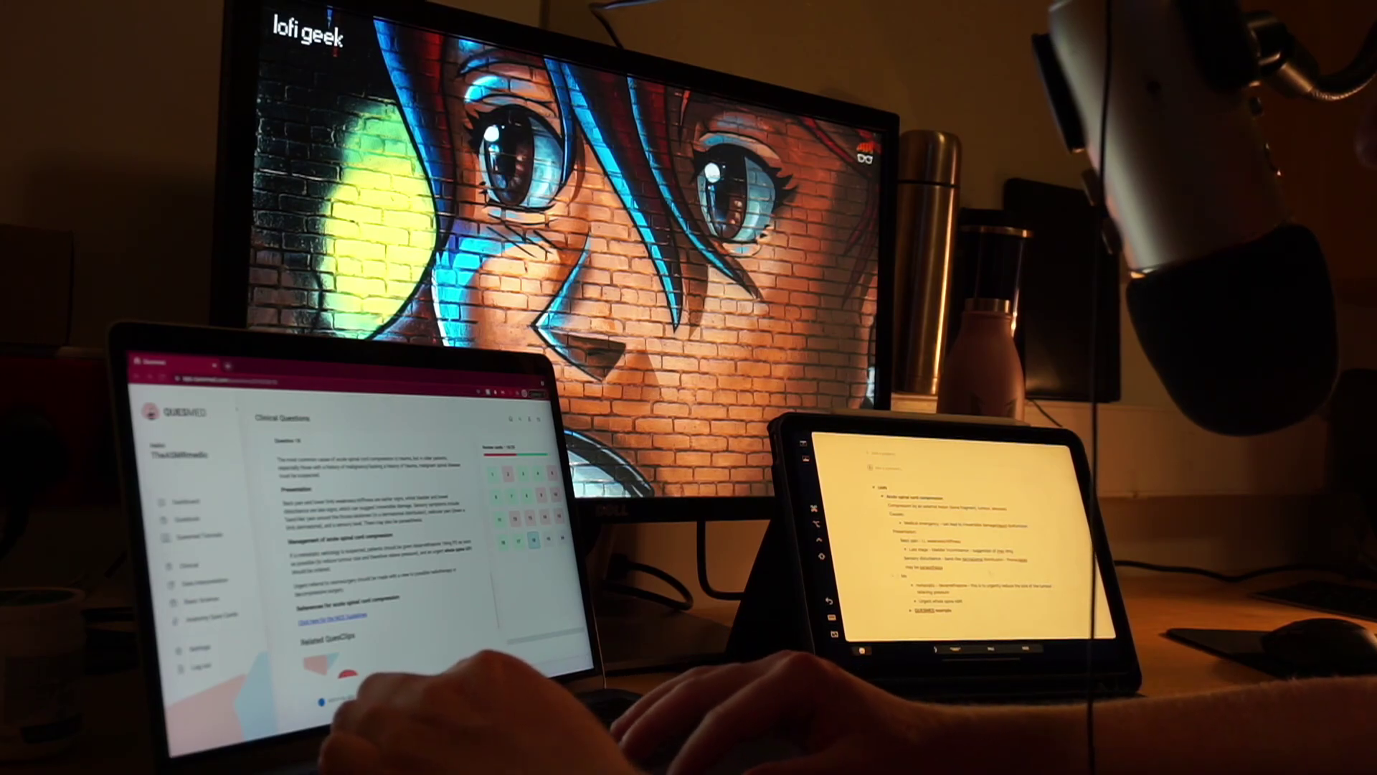
Step: Toggle the sidebar, tidy the last line's formatting, and navigate back toward the Medical School page
key("ctrl+backslash")
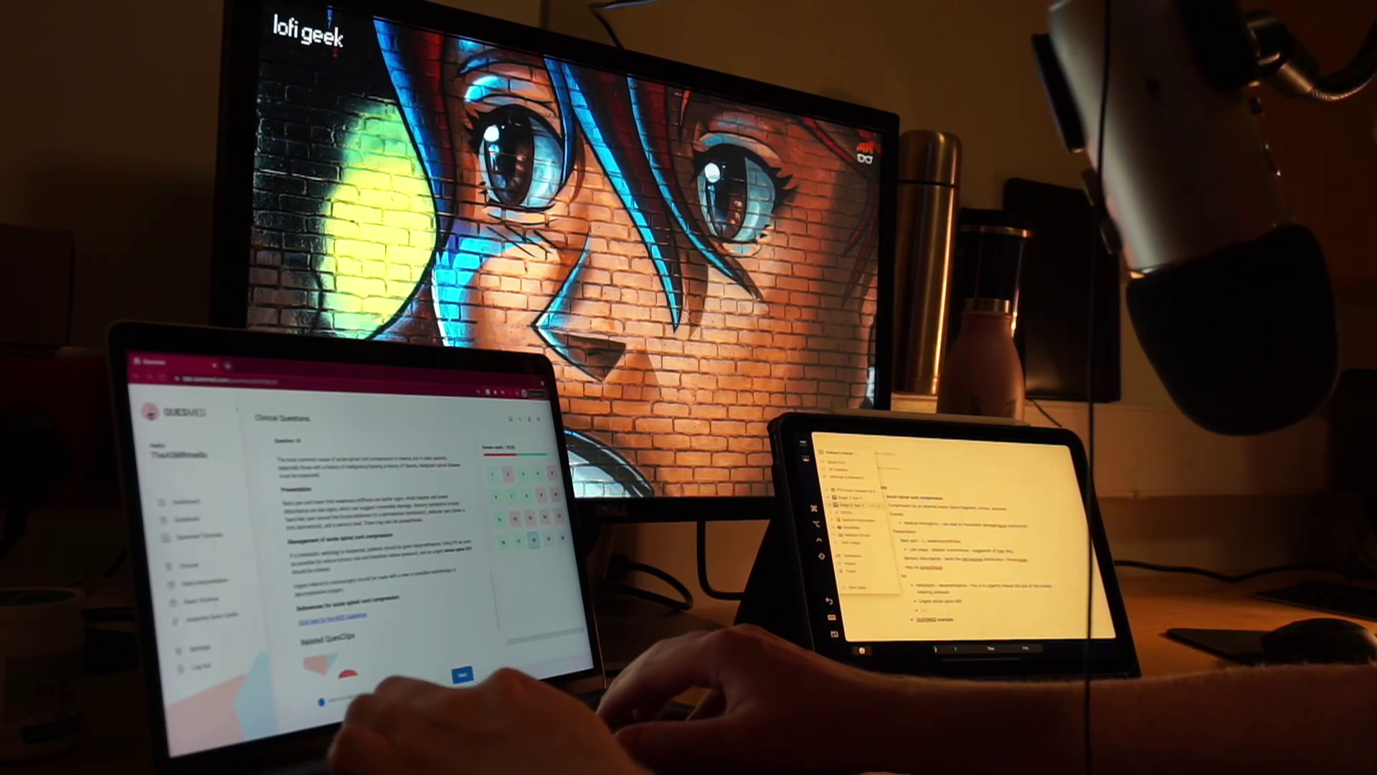
key("ctrl+backslash")
type("Referral")
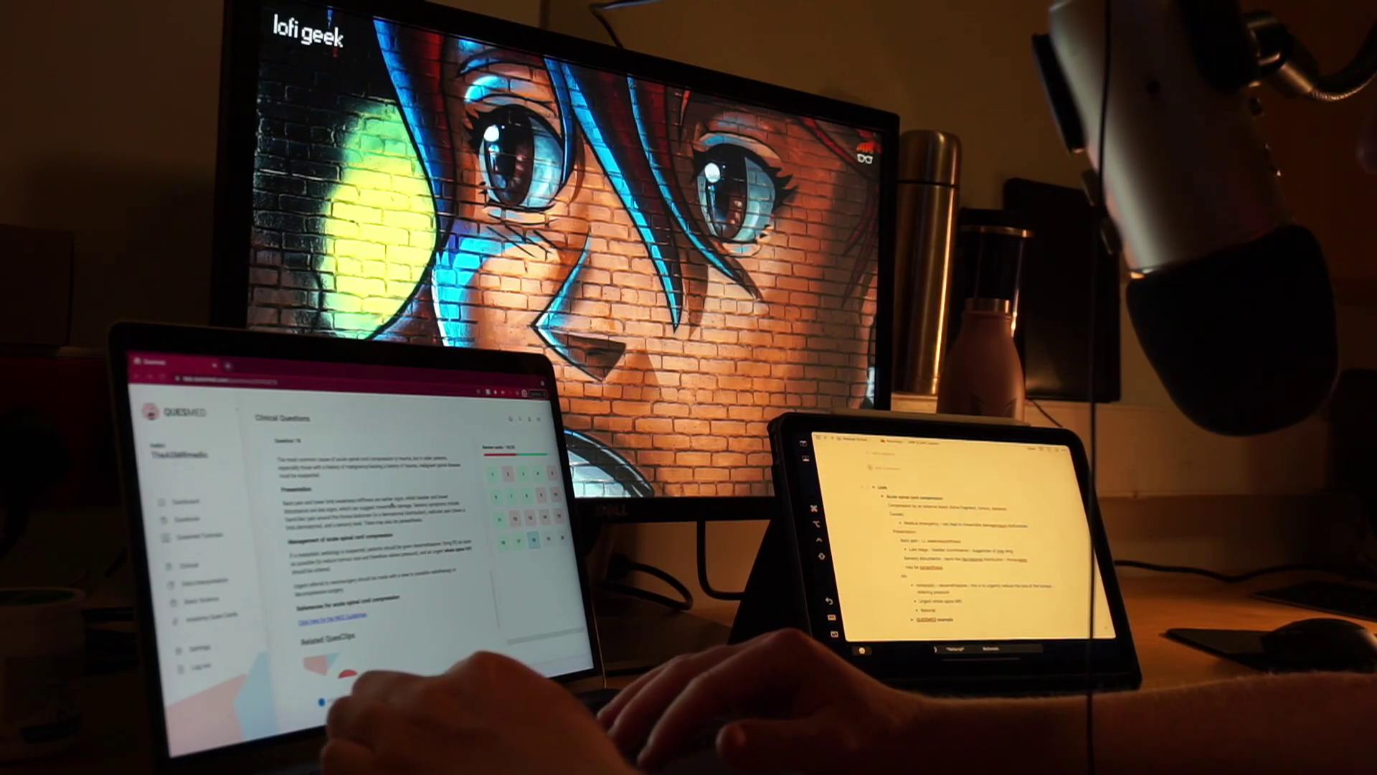
scroll(366, 516, "down", 3)
scroll(366, 517, "down", 3)
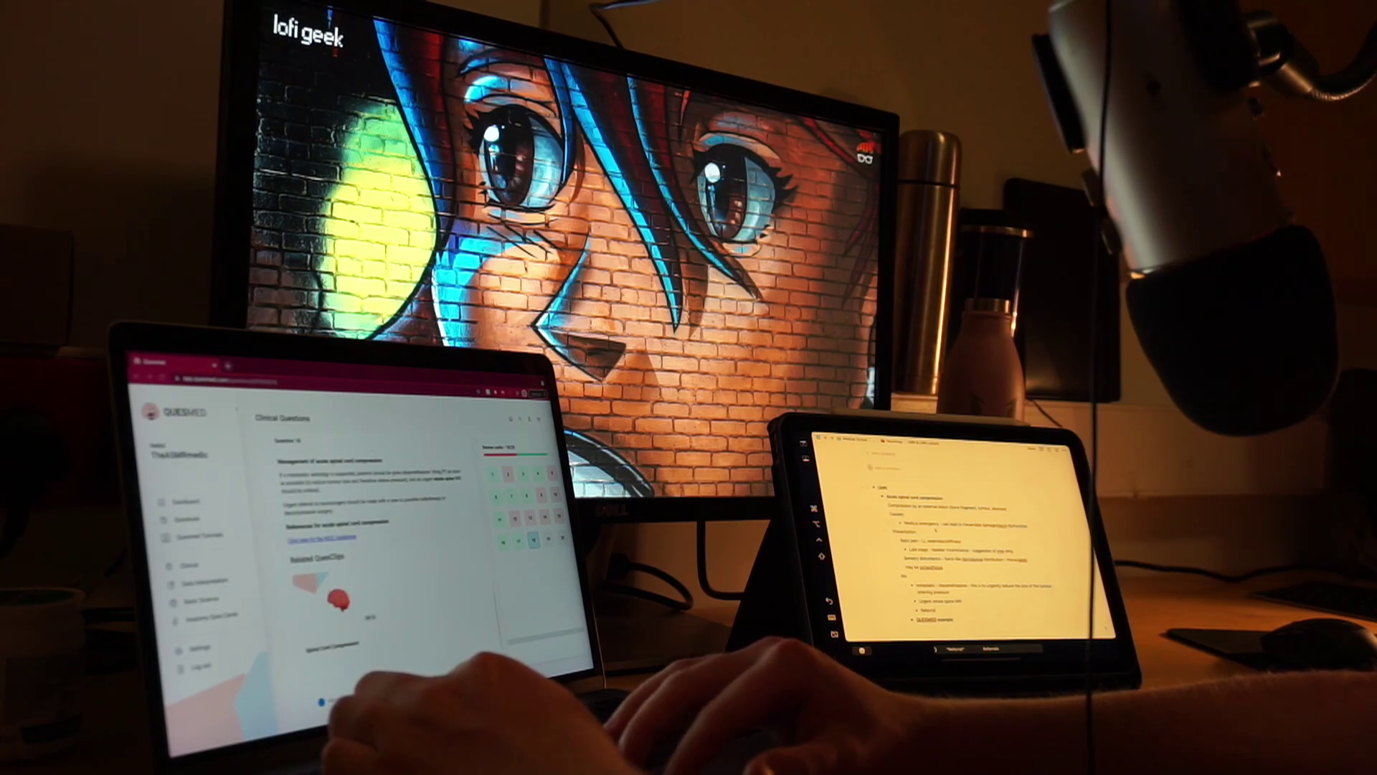
scroll(959, 539, "up", 5)
scroll(957, 538, "down", 5)
key("shift+Up")
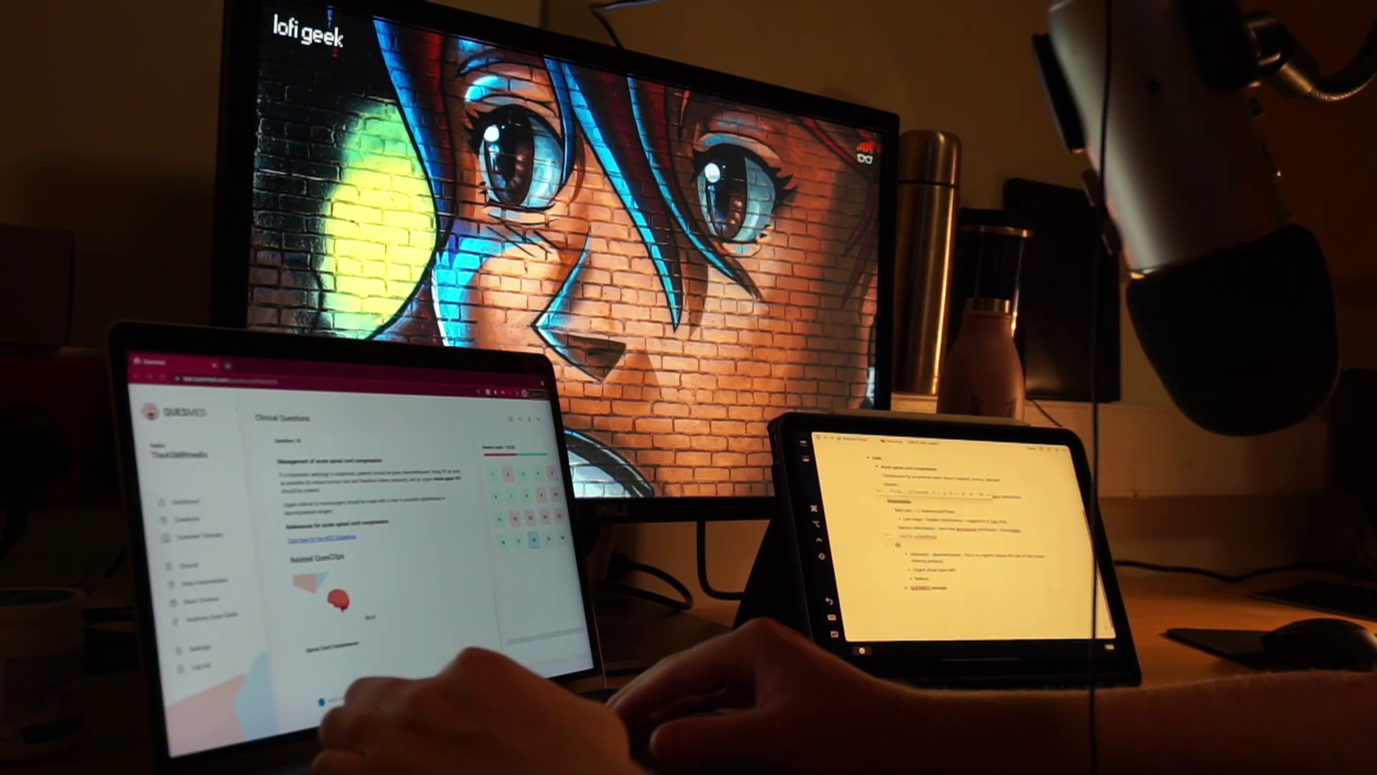
key("ctrl+n")
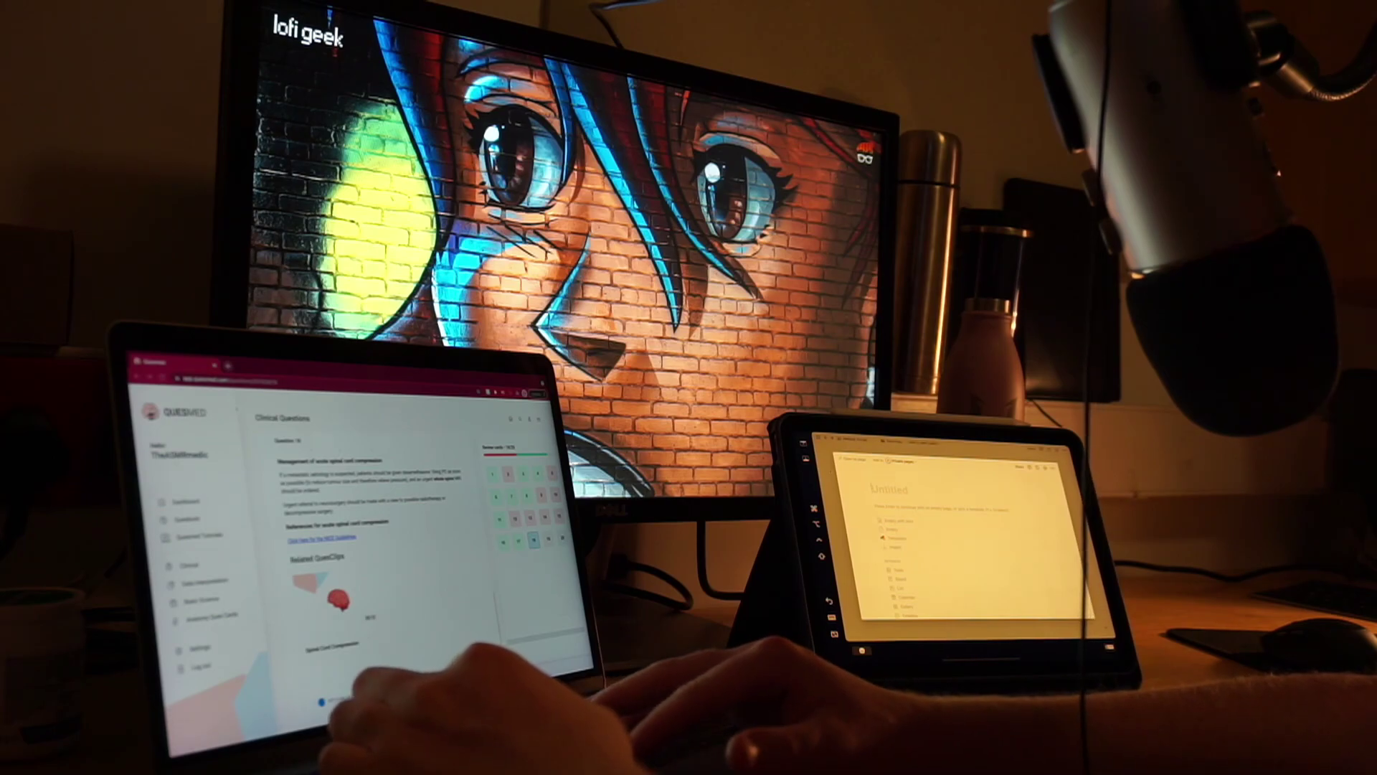
key("ctrl+[")
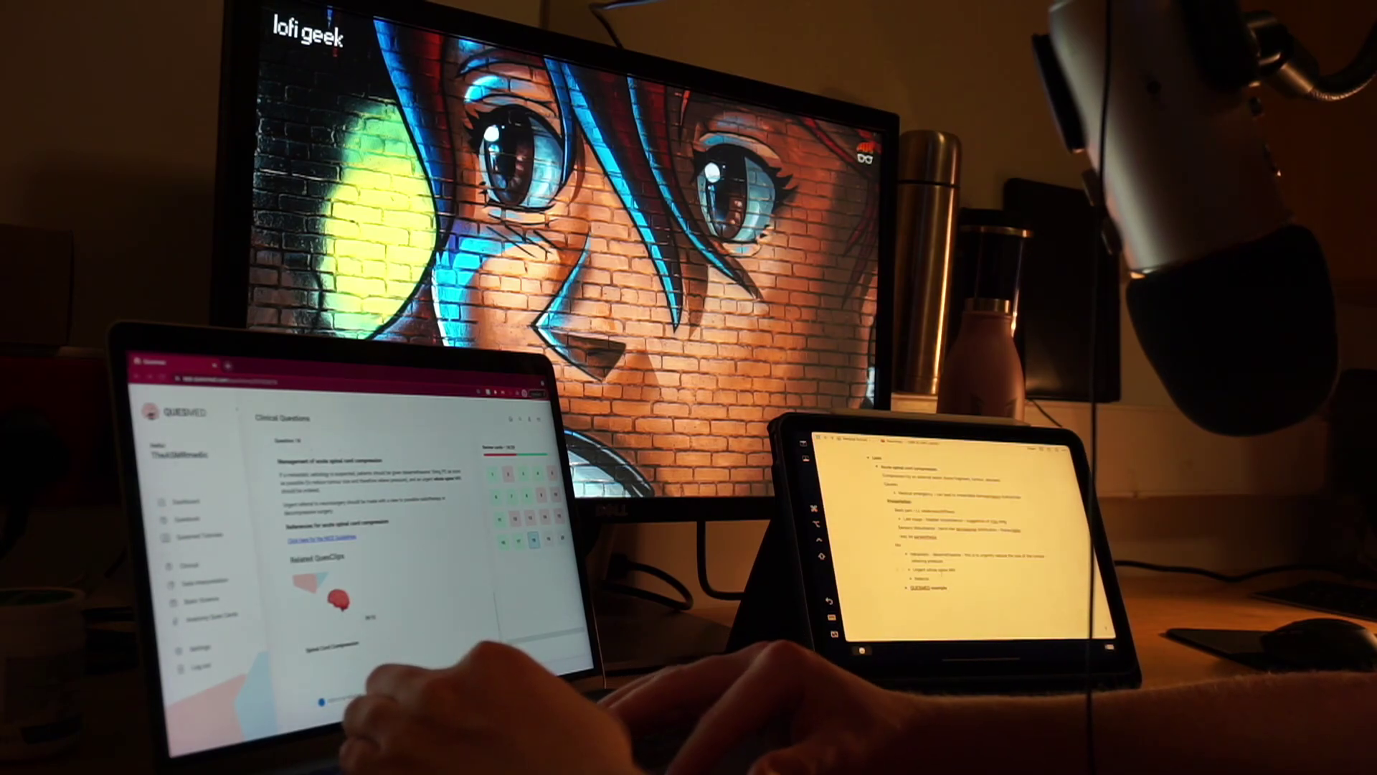
key("shift+Home")
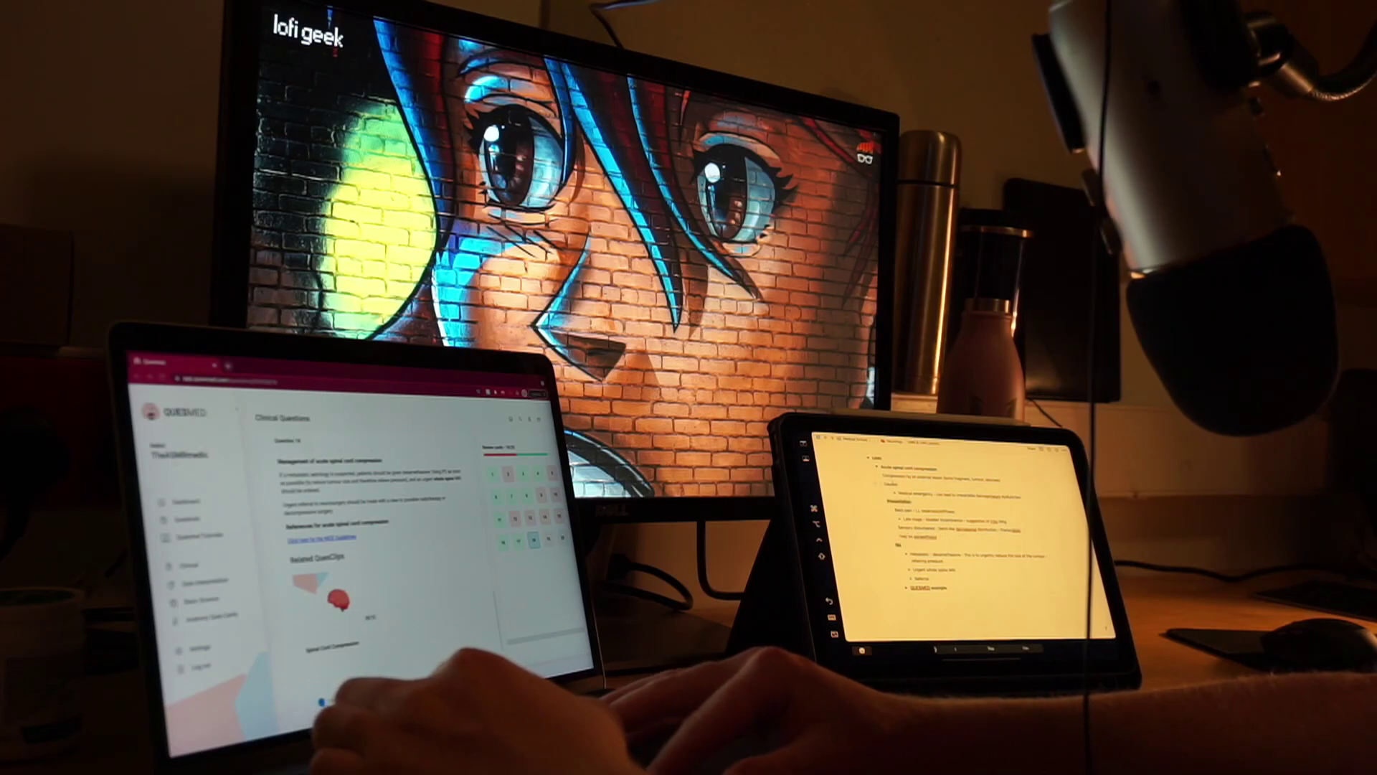
key("BackSpace")
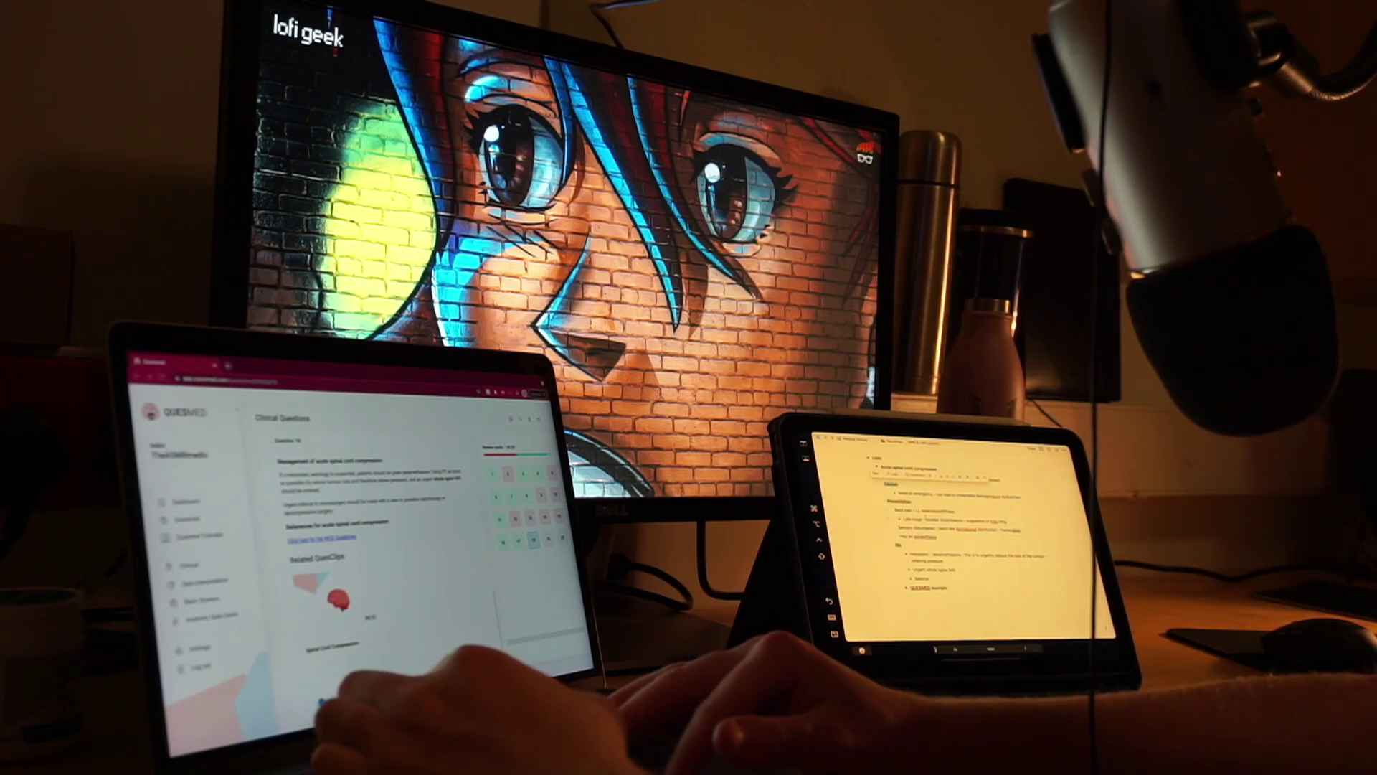
scroll(957, 527, "down", 1)
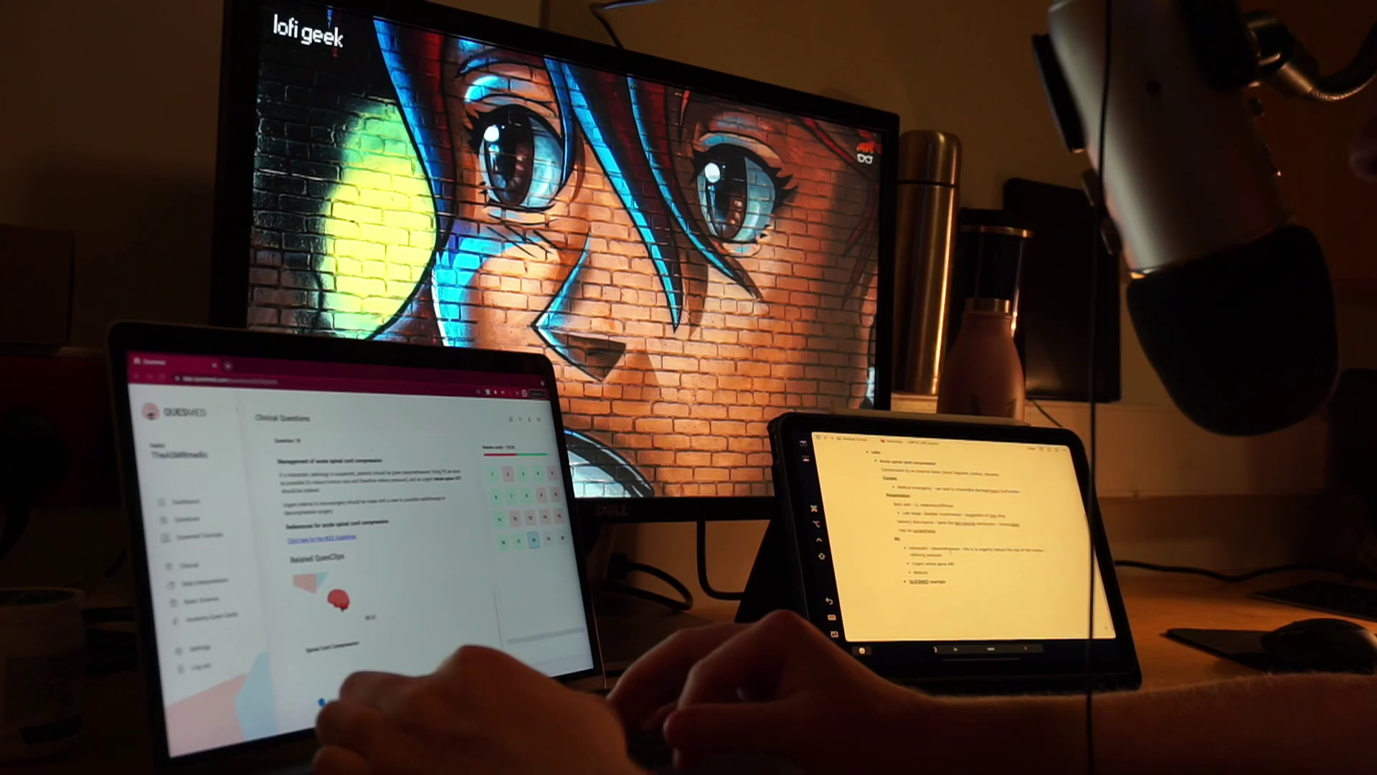
scroll(366, 517, "up", 3)
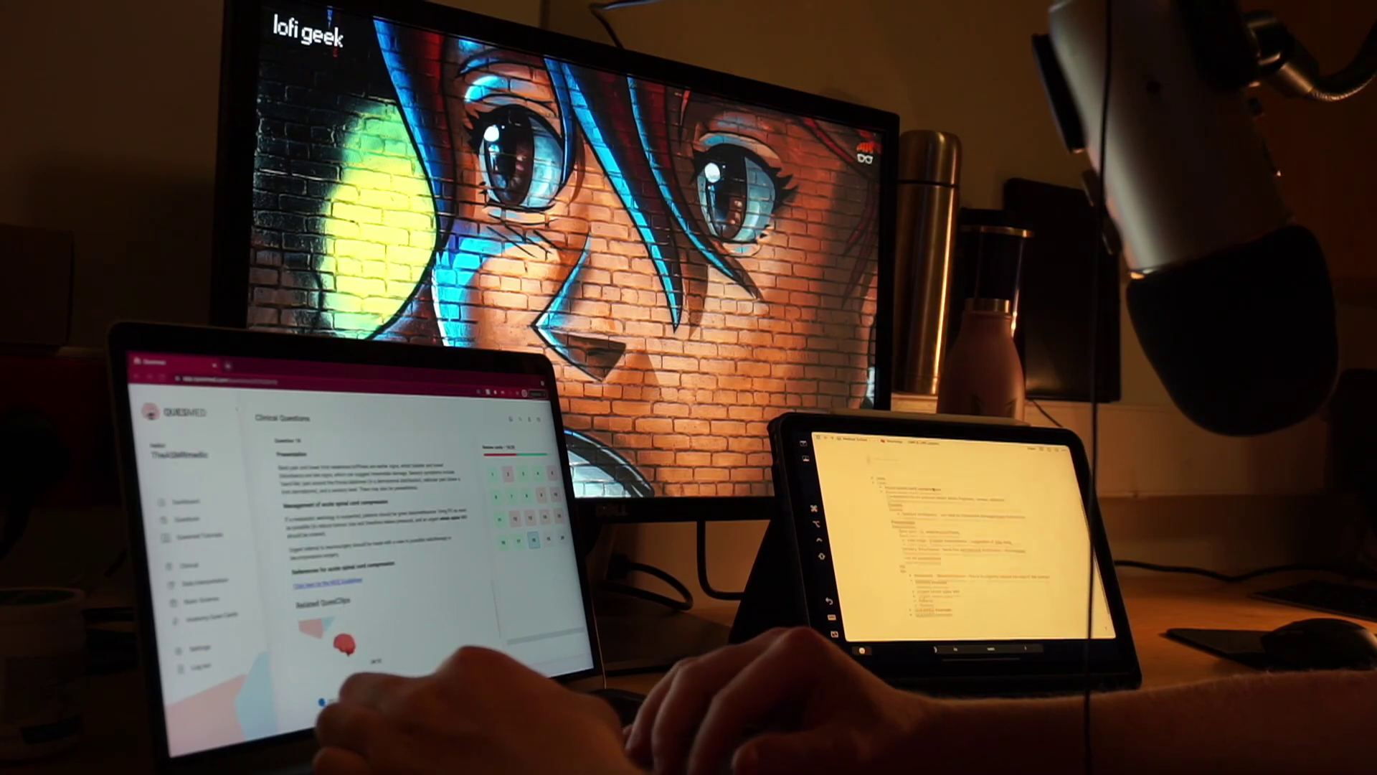
scroll(948, 539, "up", 3)
Step: Open the Drugs board, search the web for dexamethasone, and add a new Untitled page to the board
key("alt+Left")
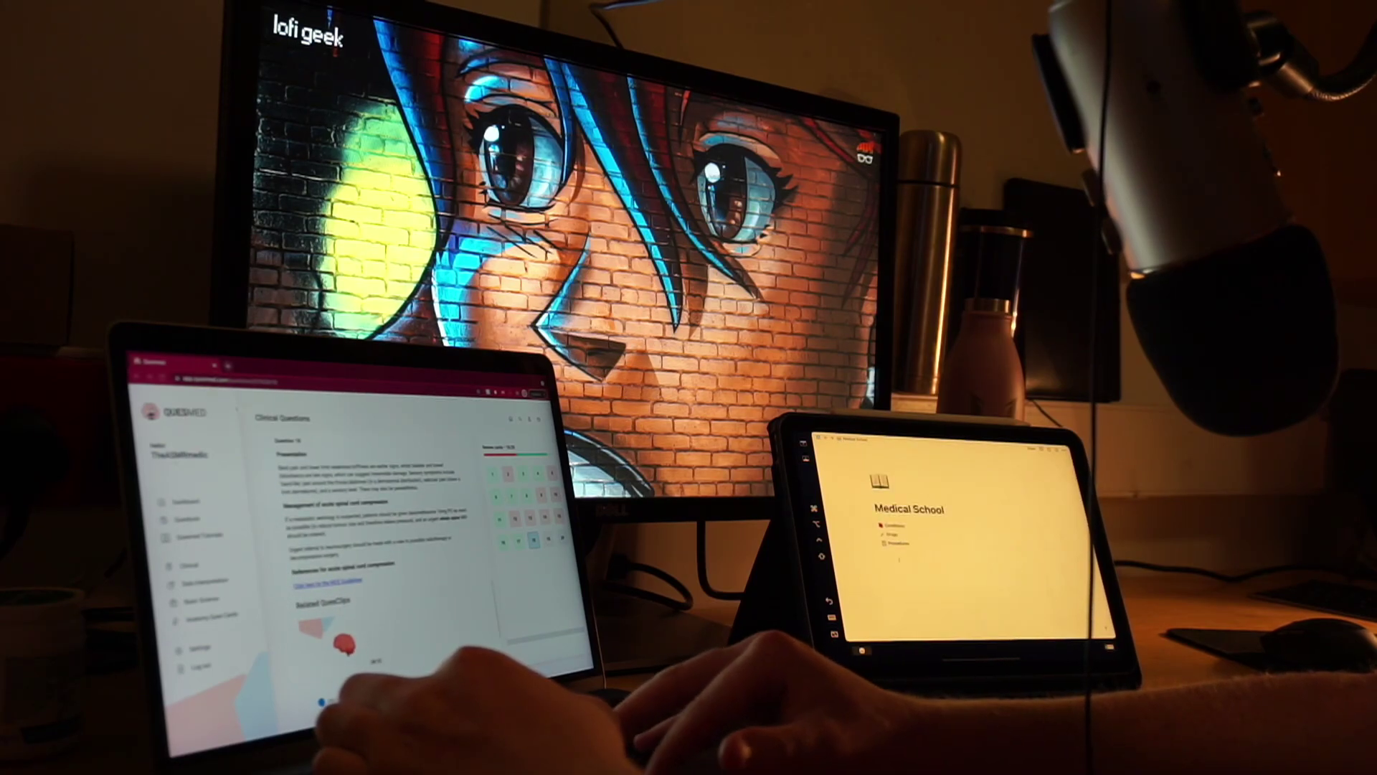
left_click(885, 533)
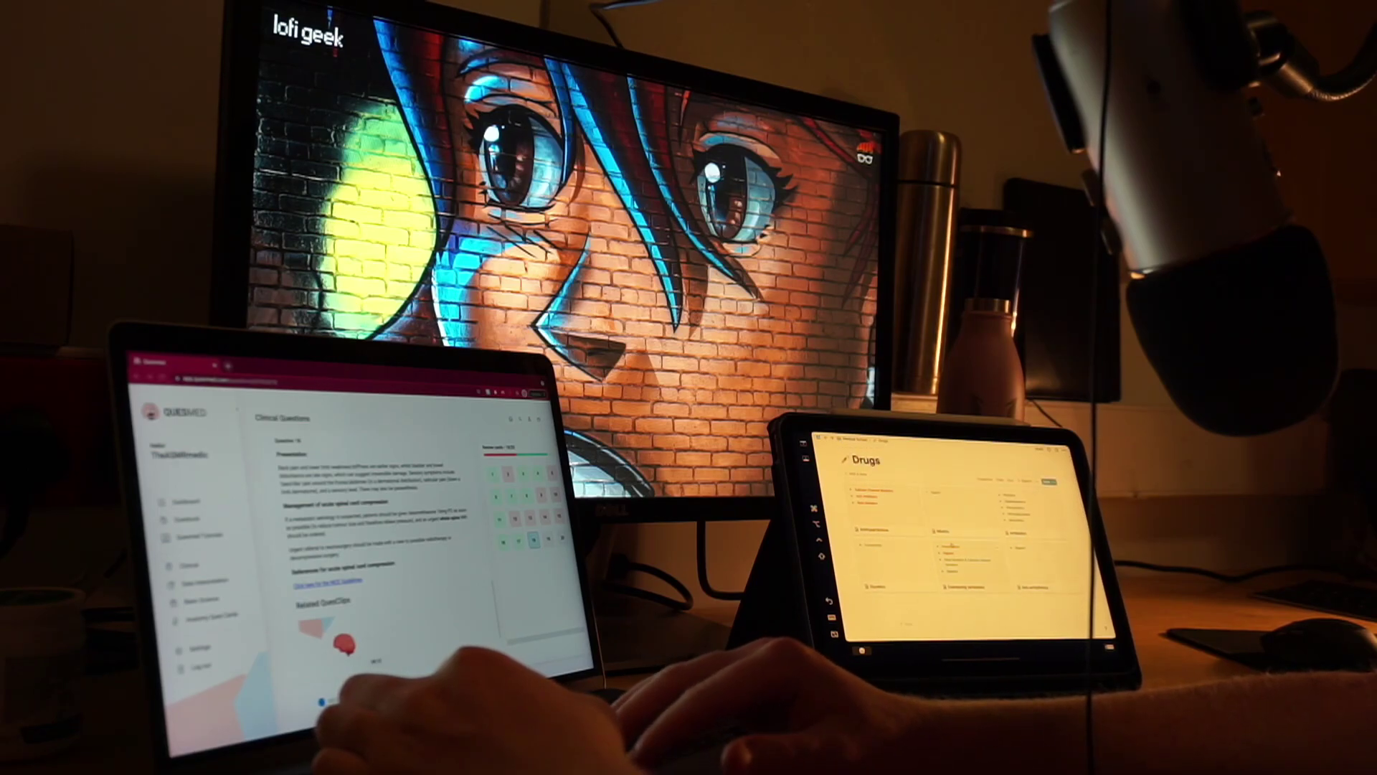
scroll(948, 538, "down", 2)
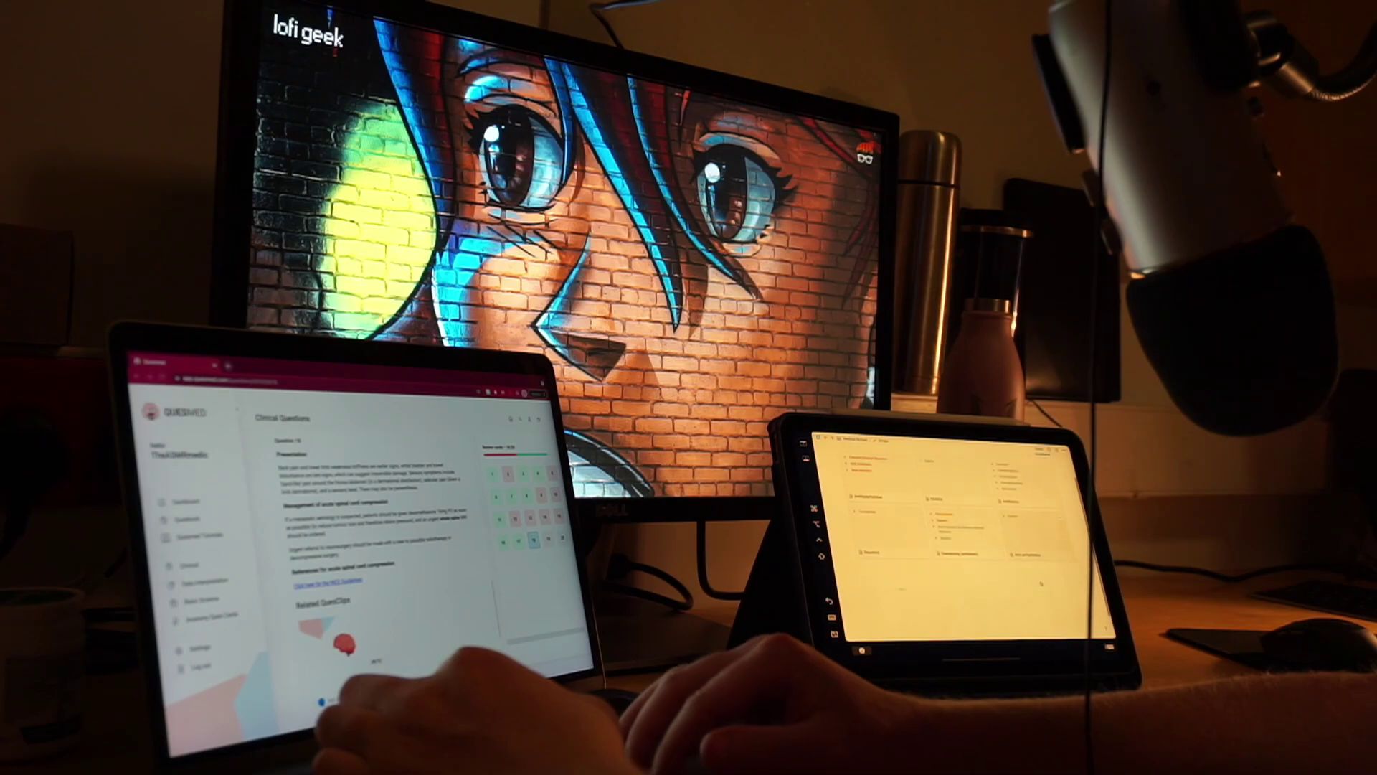
scroll(947, 527, "down", 1)
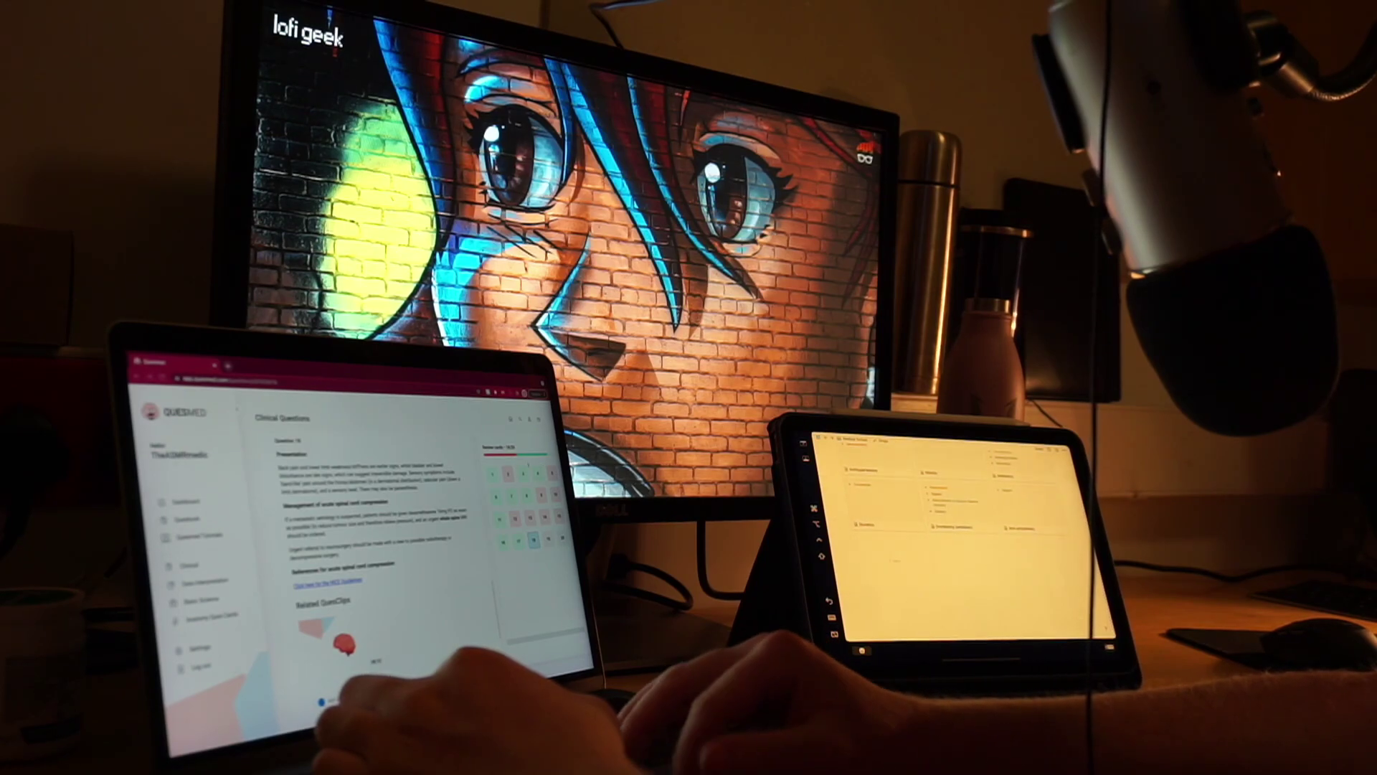
key("ctrl+t")
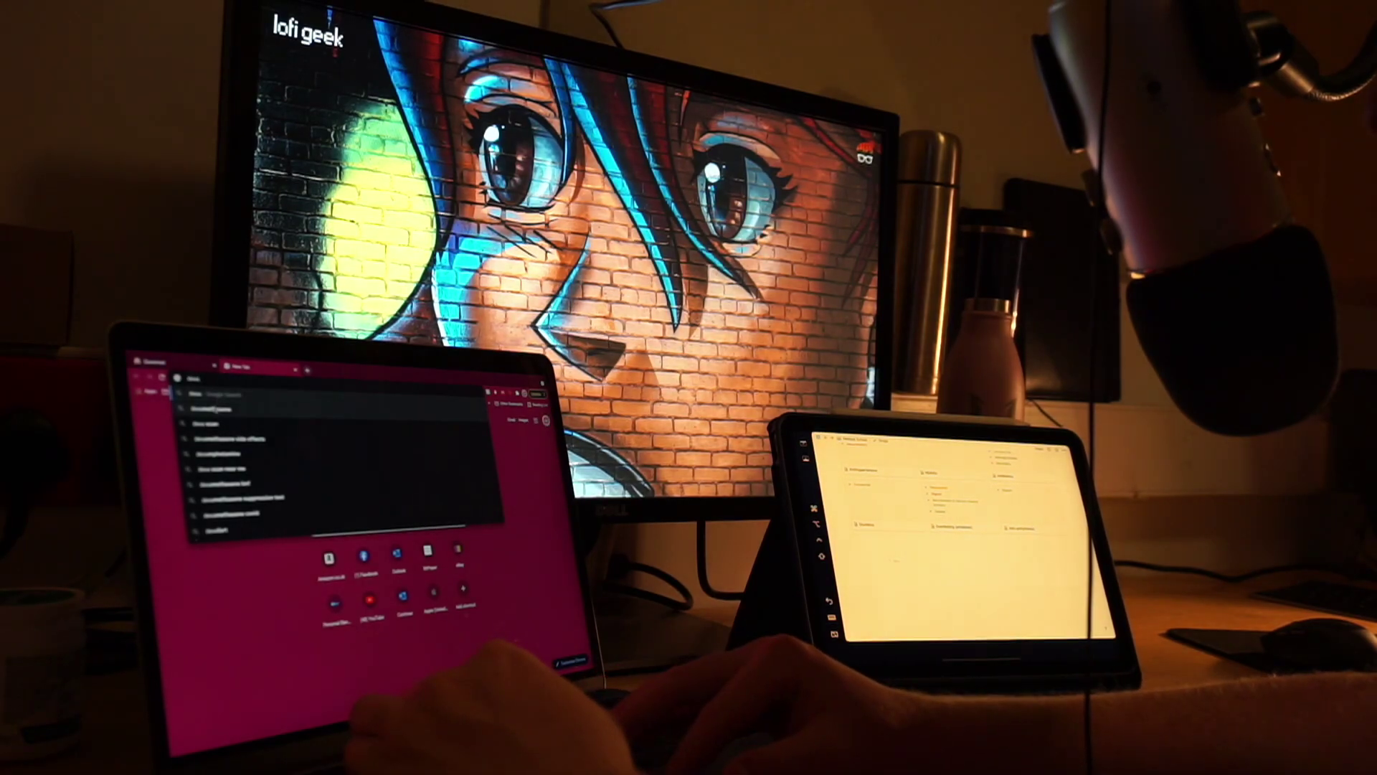
key("Return")
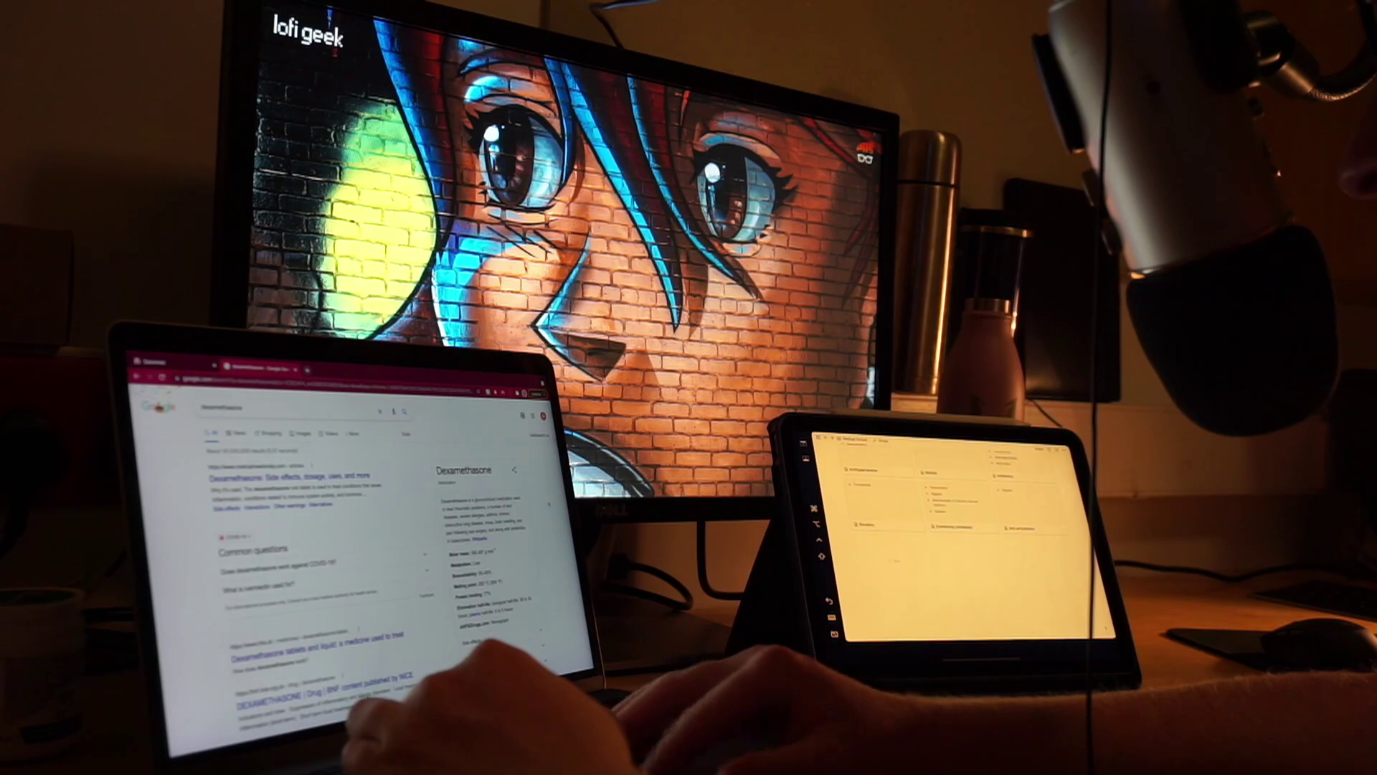
left_click(896, 560)
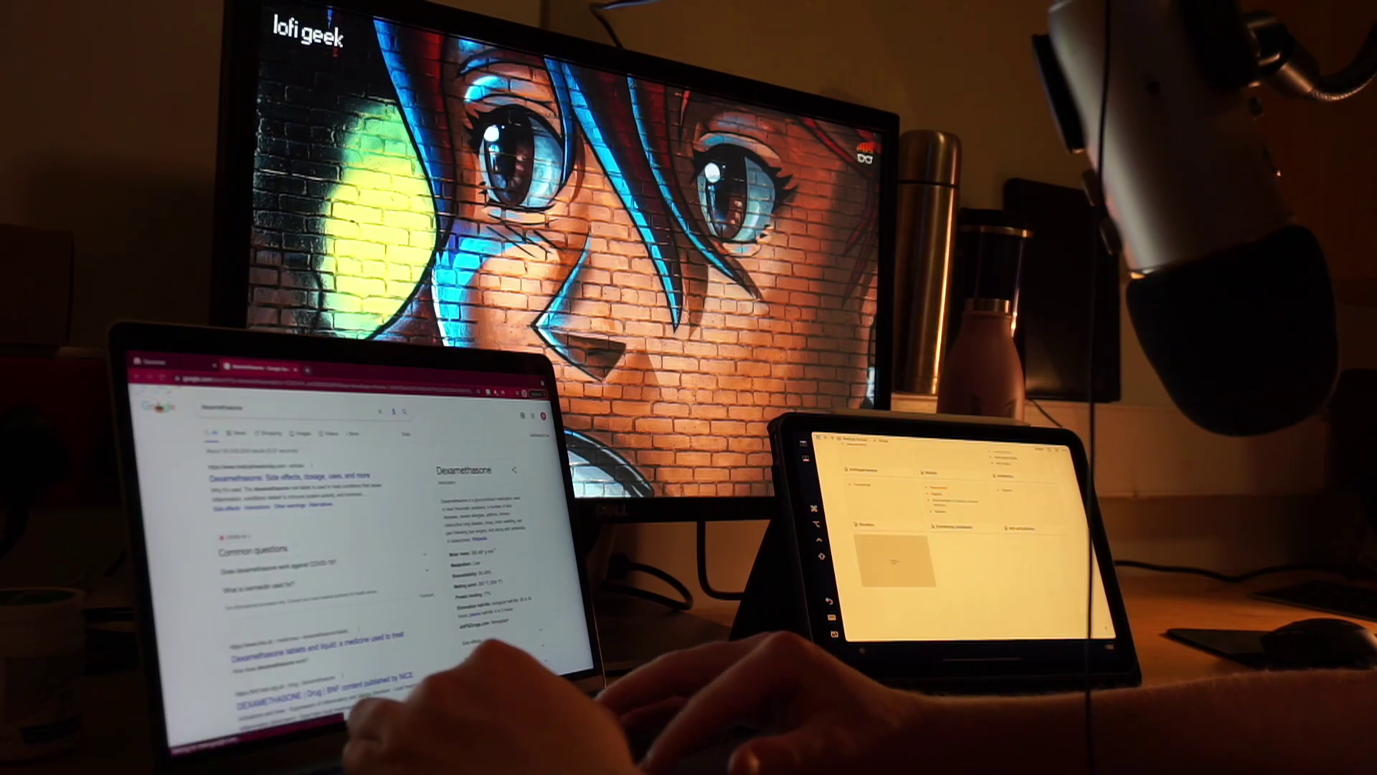
type("Gluco")
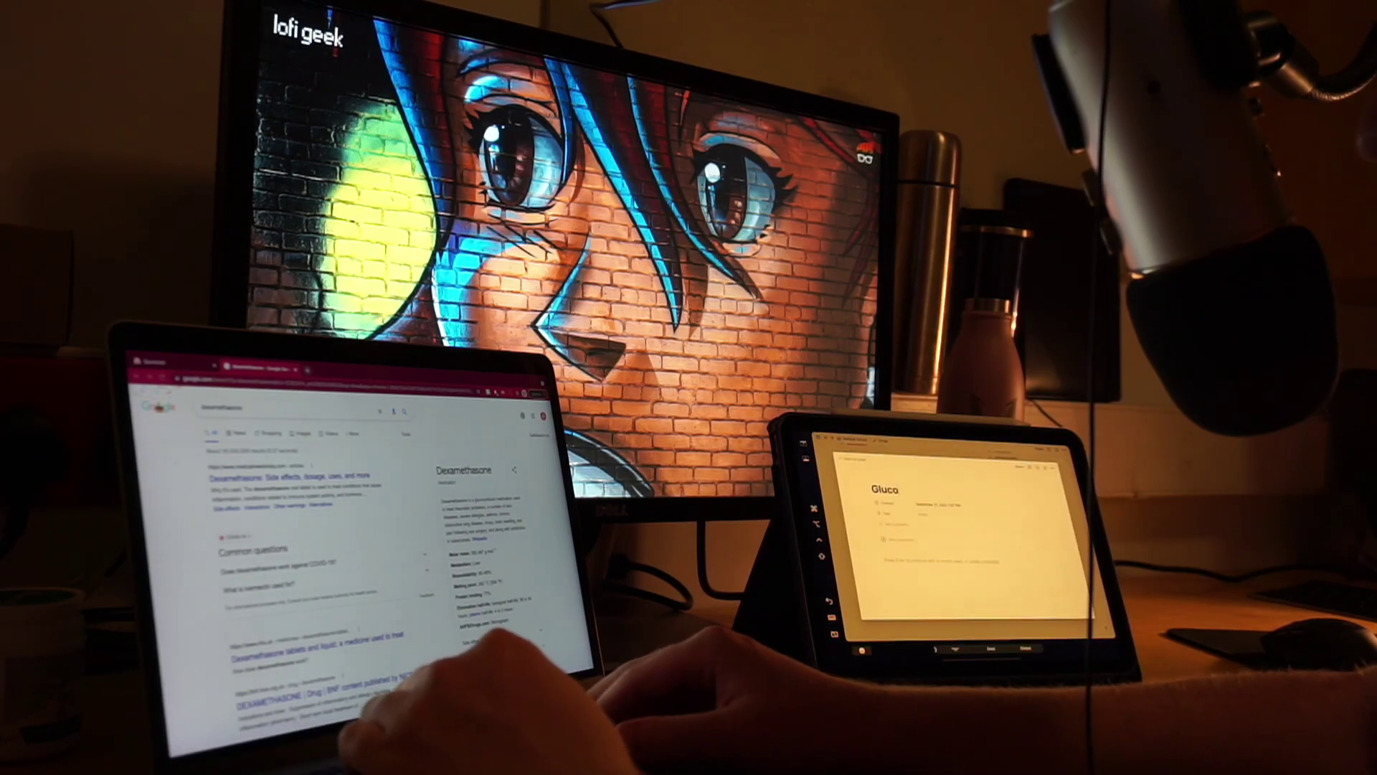
type("corticoids")
Step: Title the page Glucocorticoids in full-page view and open Dexamethasone's Wikipedia article
key("Return")
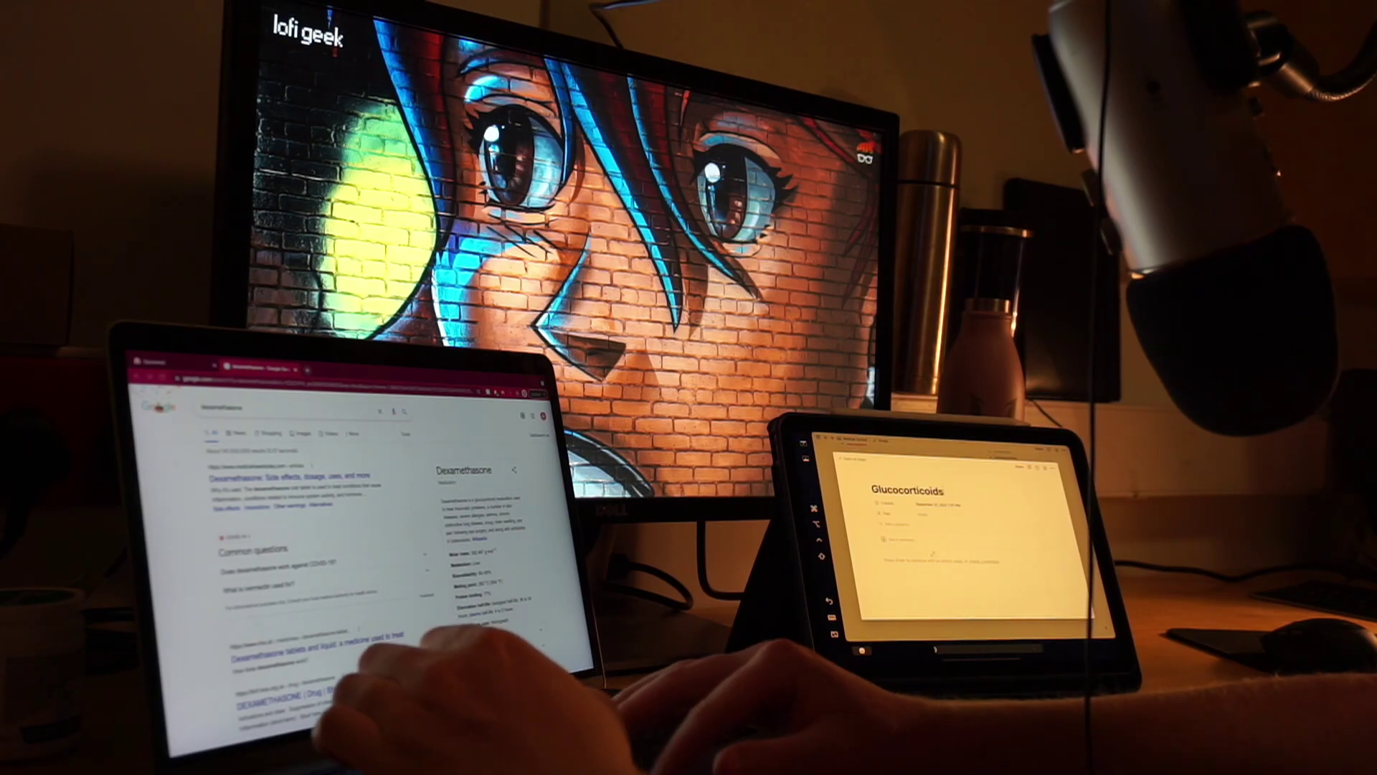
key("super+Return")
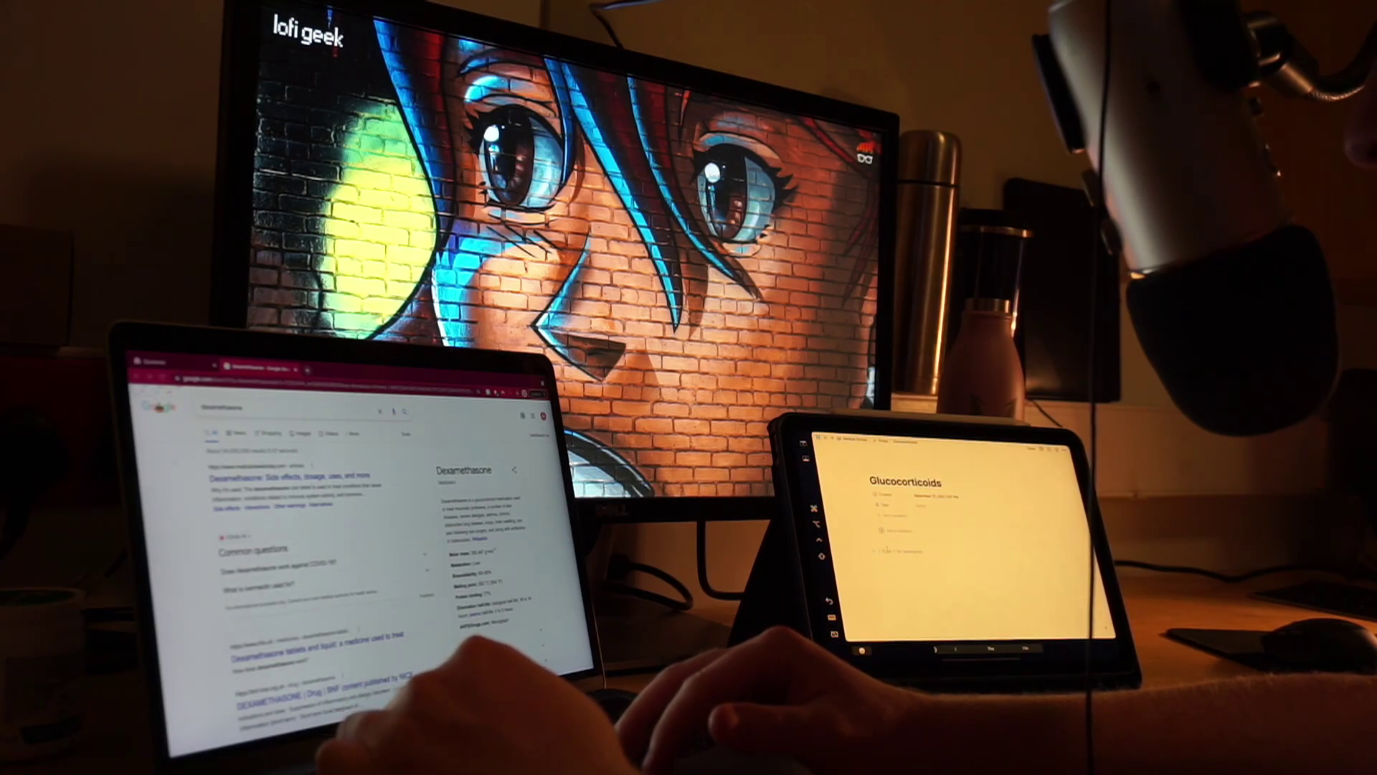
scroll(339, 544, "down", 2)
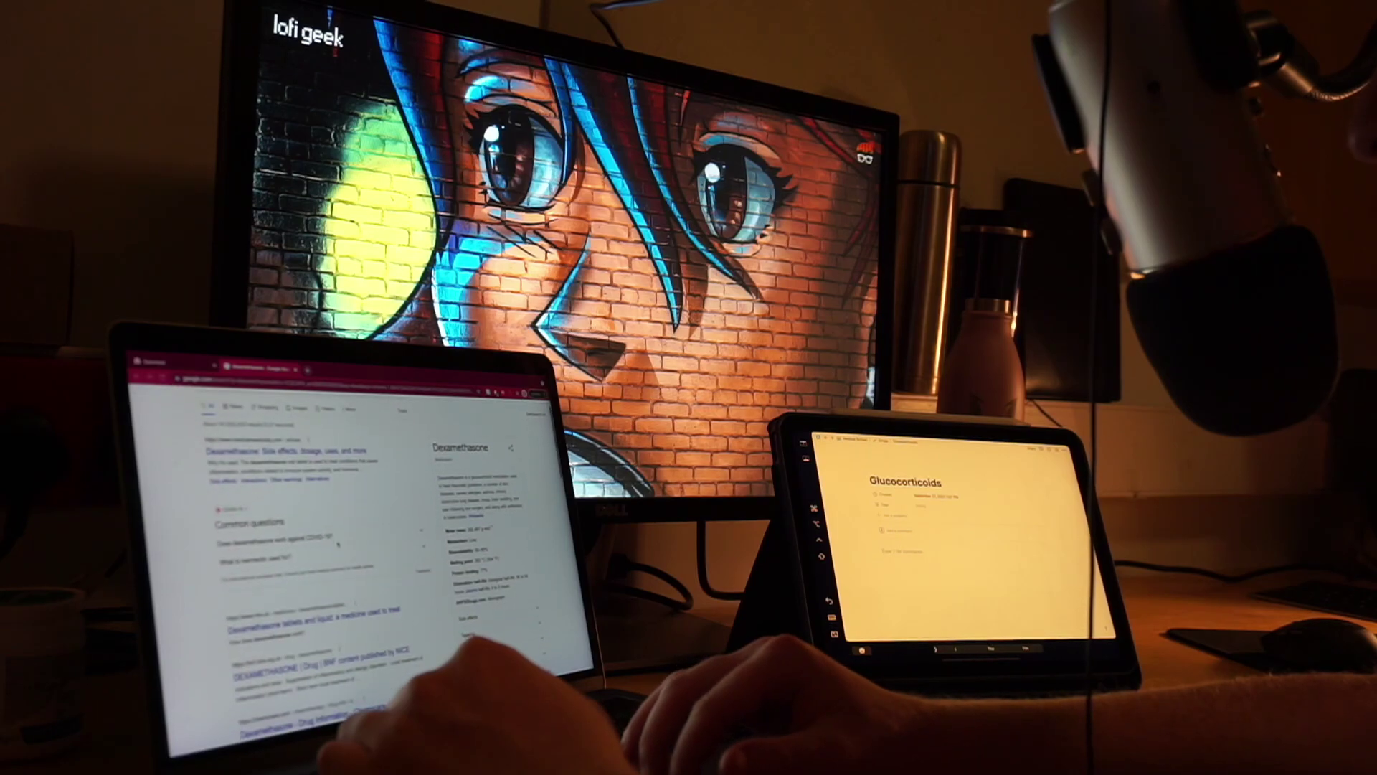
scroll(339, 544, "down", 1)
scroll(339, 543, "down", 1)
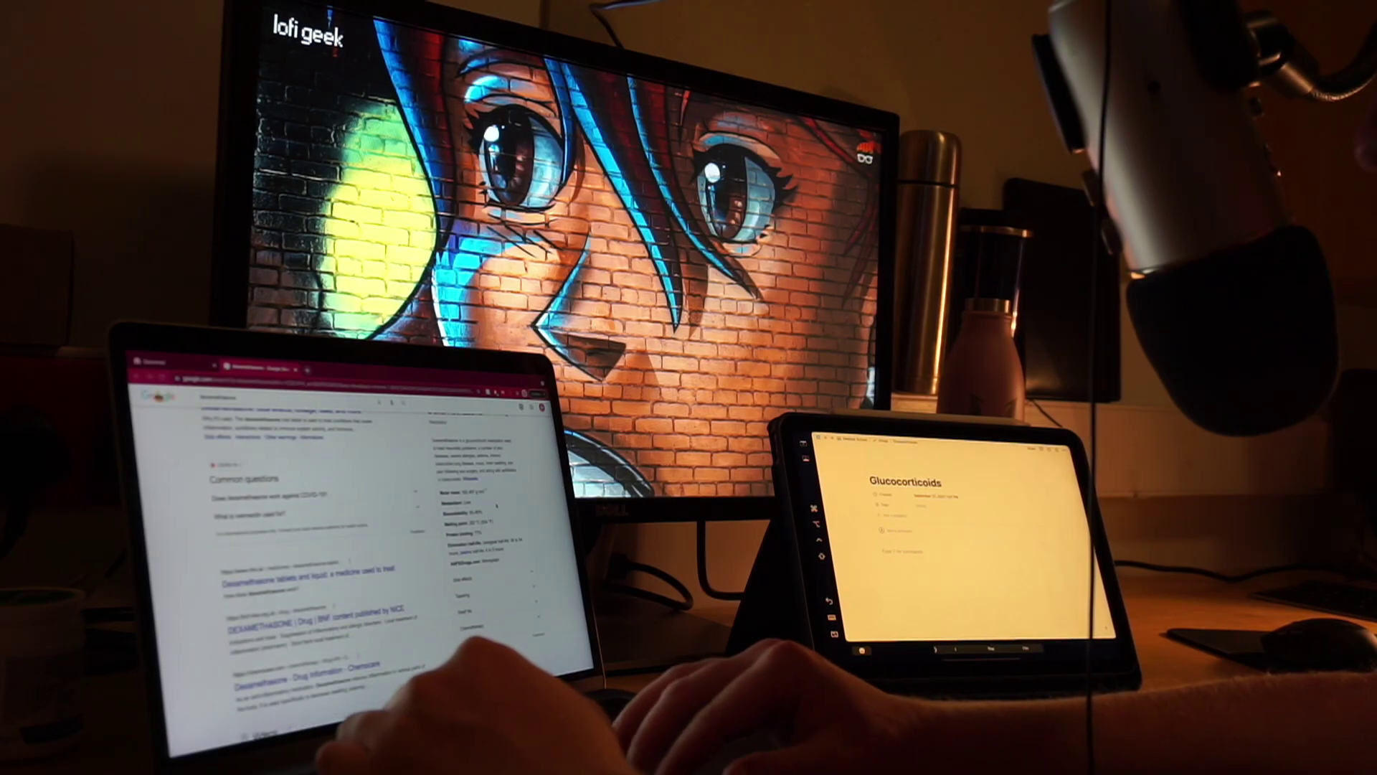
scroll(338, 543, "up", 2)
left_click(312, 609)
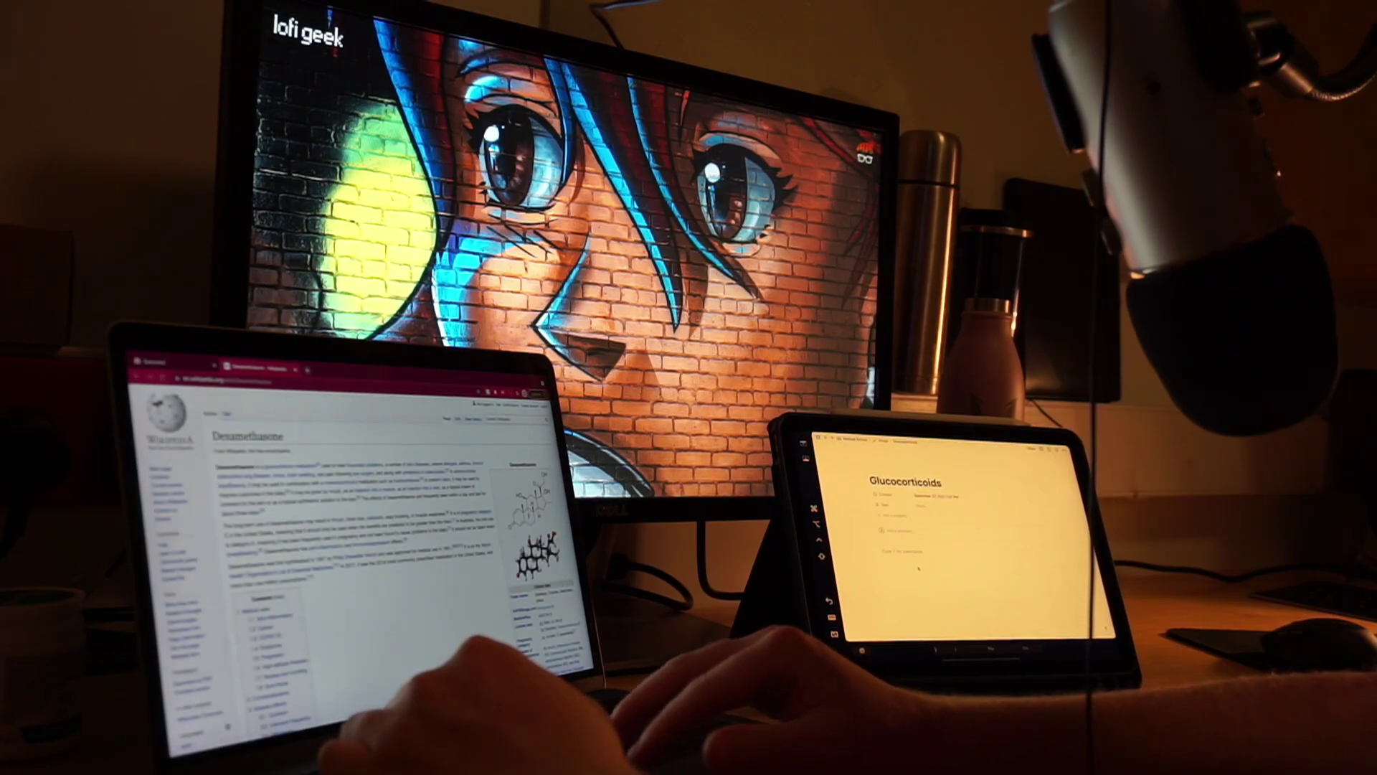
type("Dexamethasone")
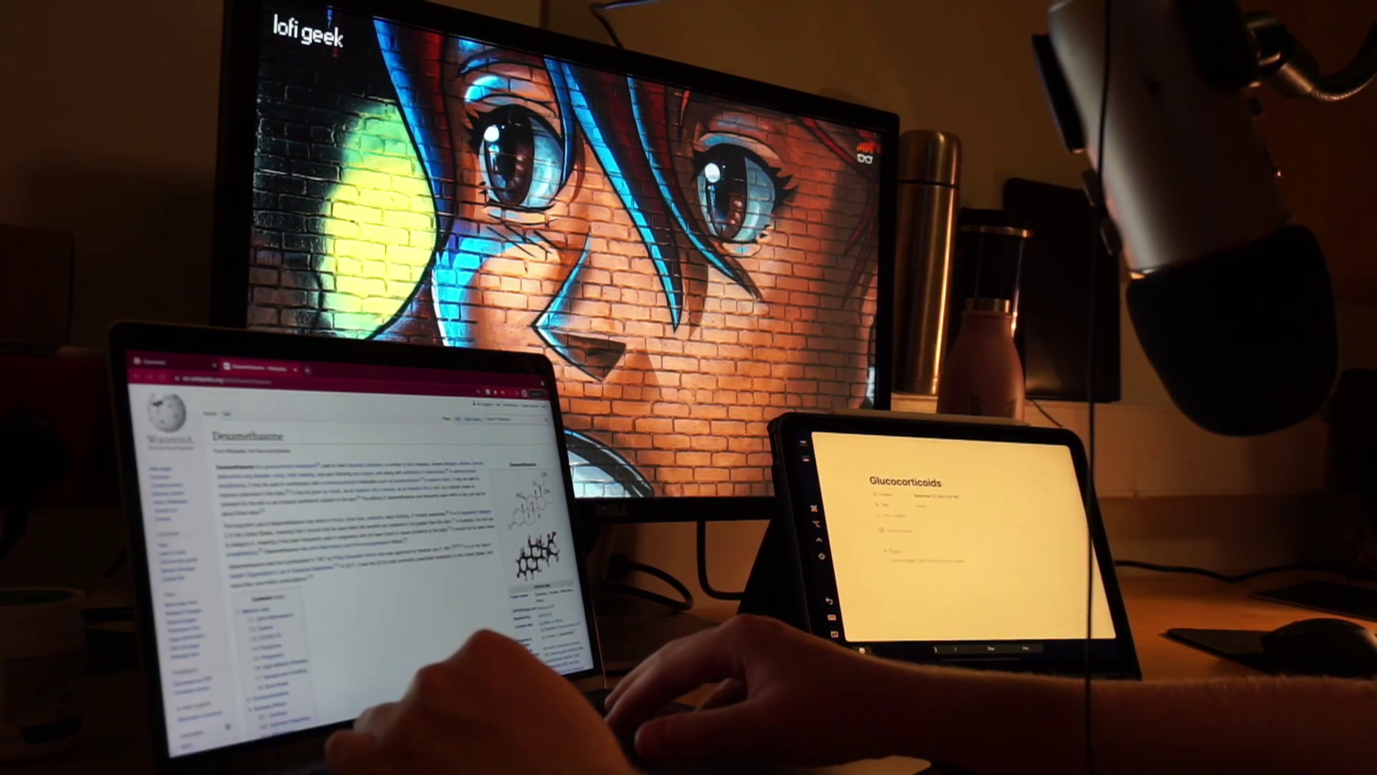
type("Class")
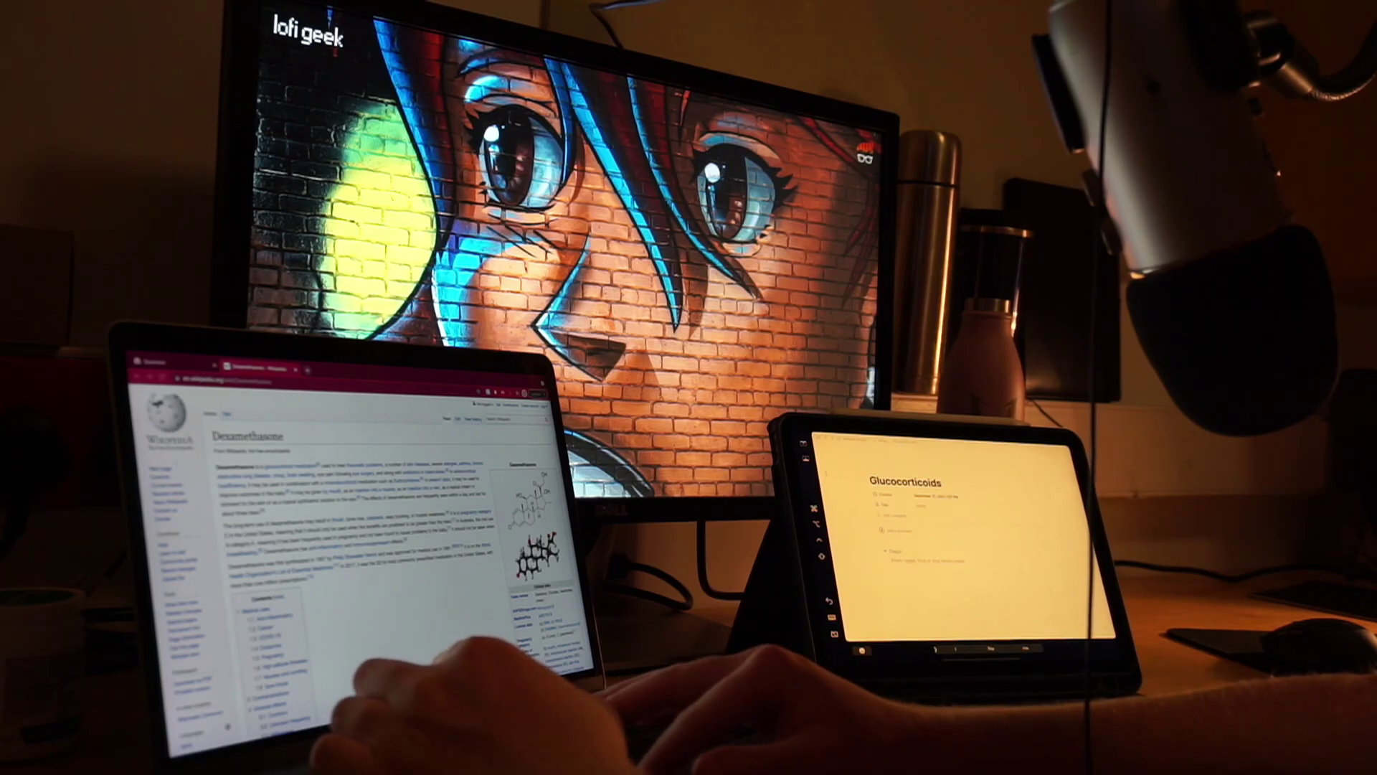
Step: Visit the Overdosing note on the Drugs board, then step back to the Glucocorticoids page
key("super+bracketleft")
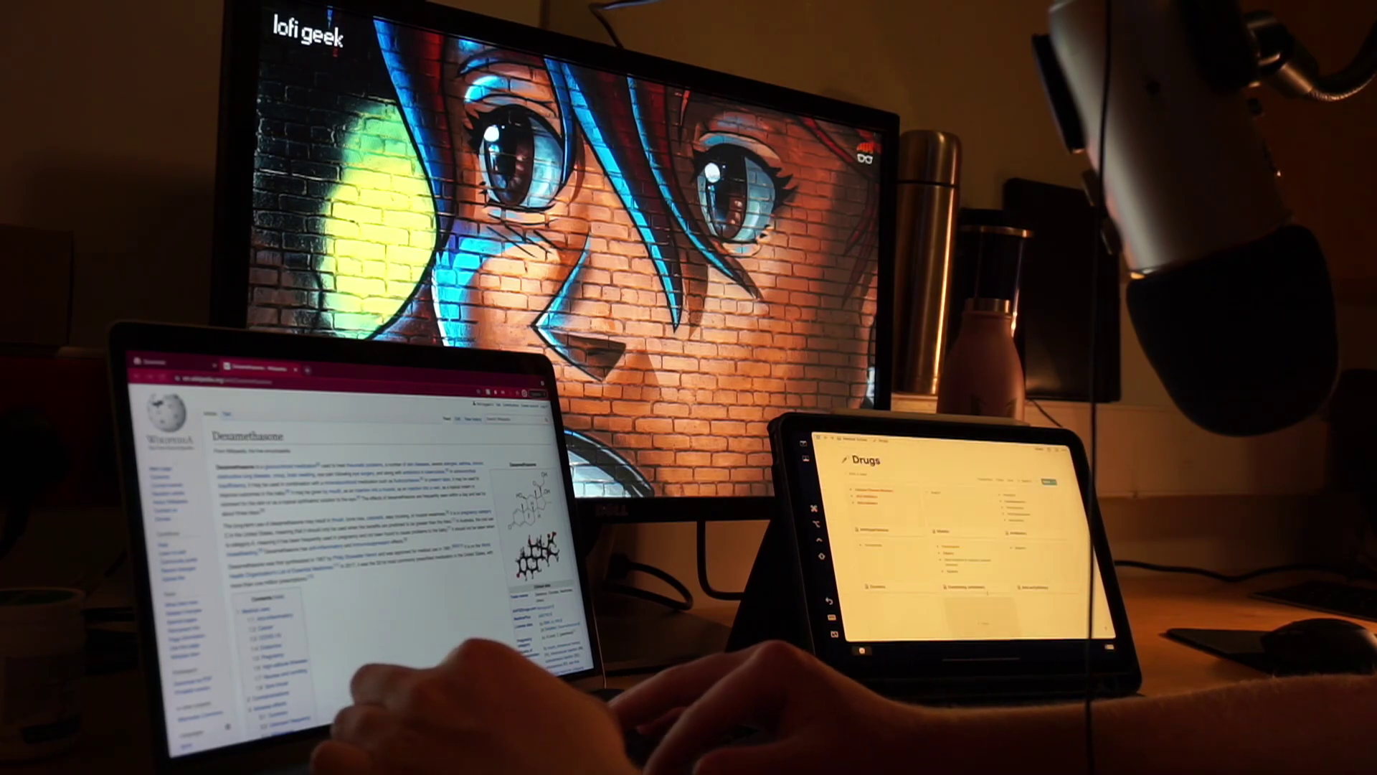
left_click(978, 570)
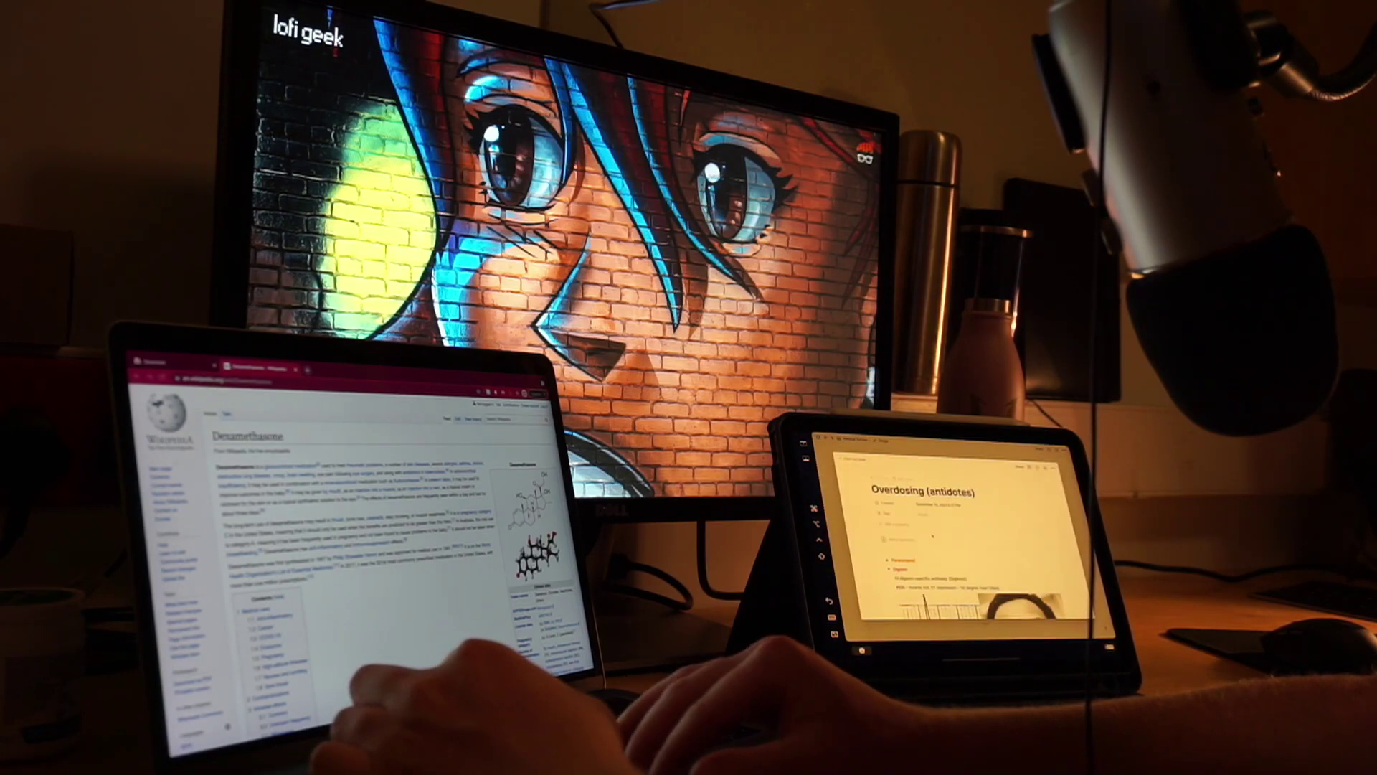
key("super+bracketleft")
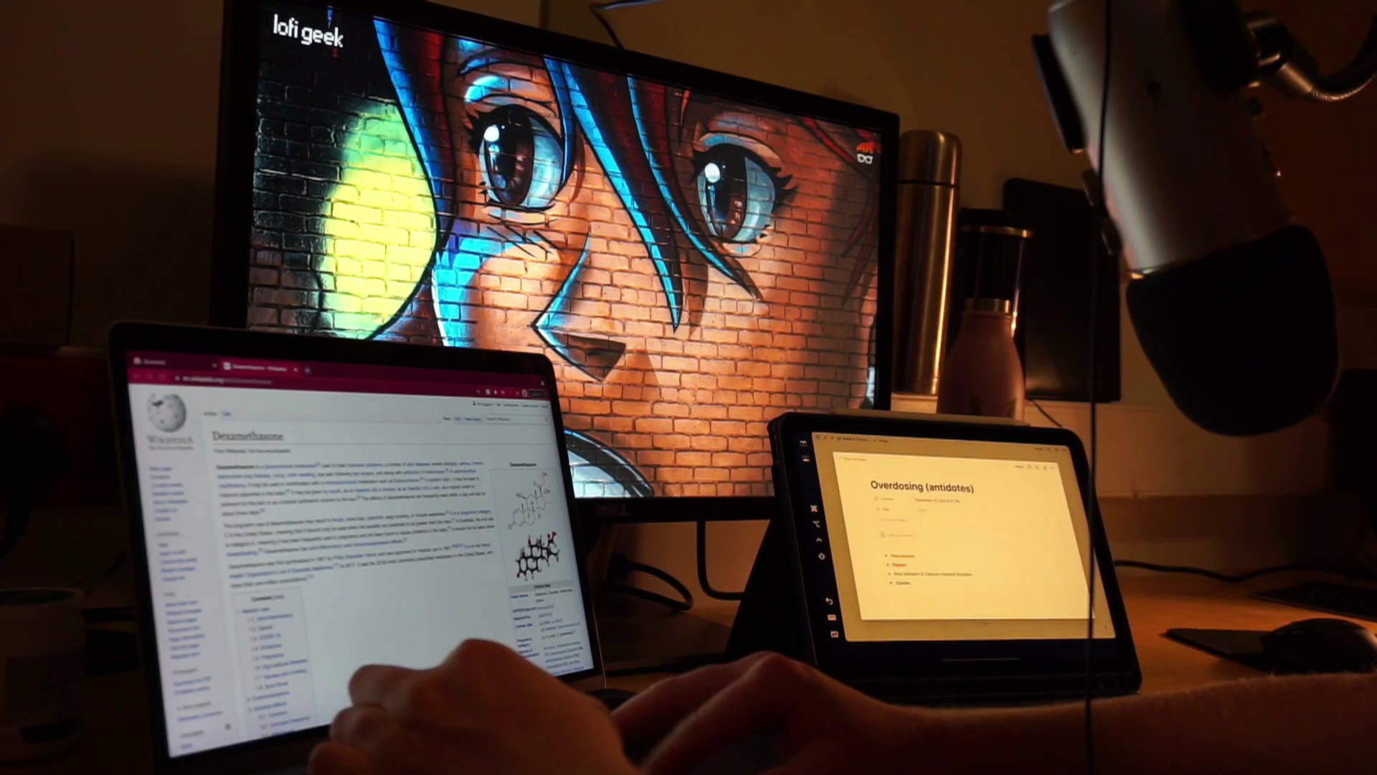
key("super+bracketleft")
key("super+bracketright")
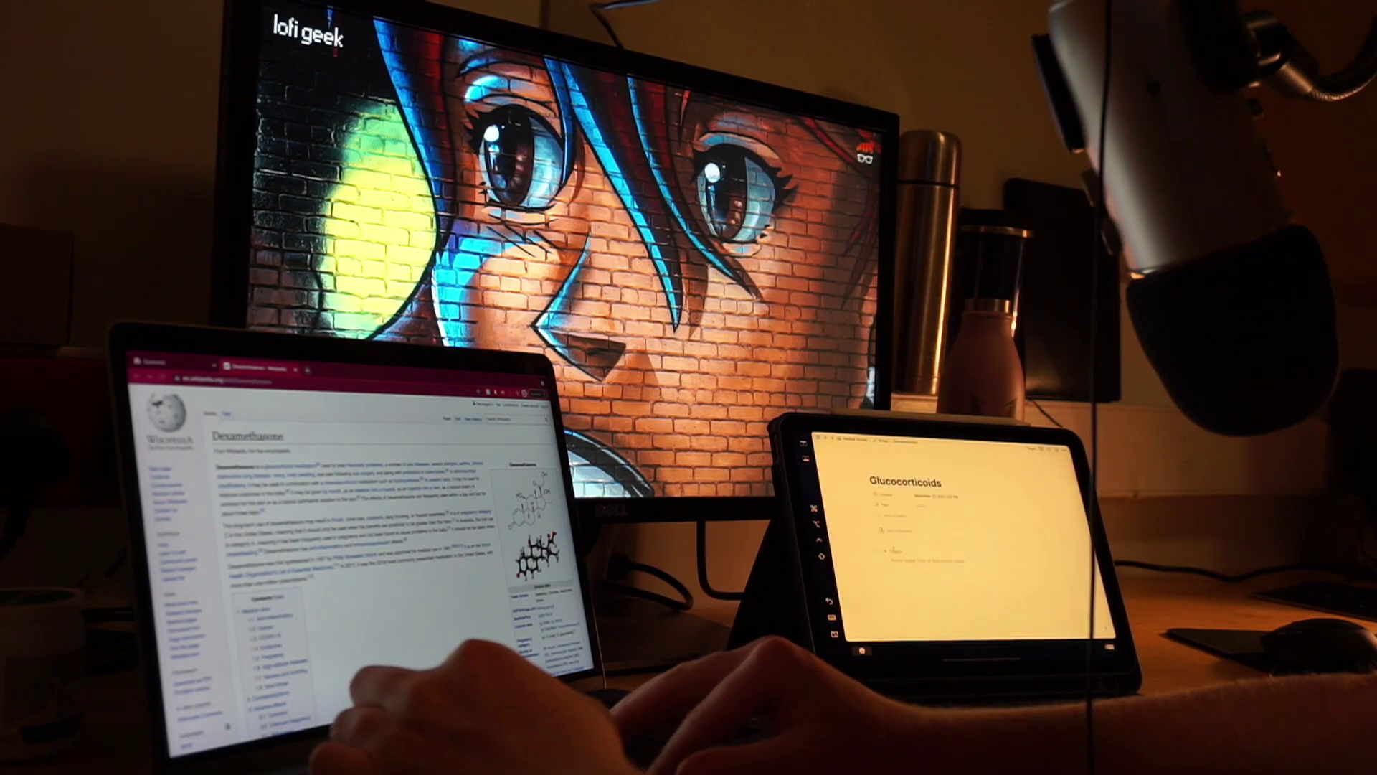
type("exam")
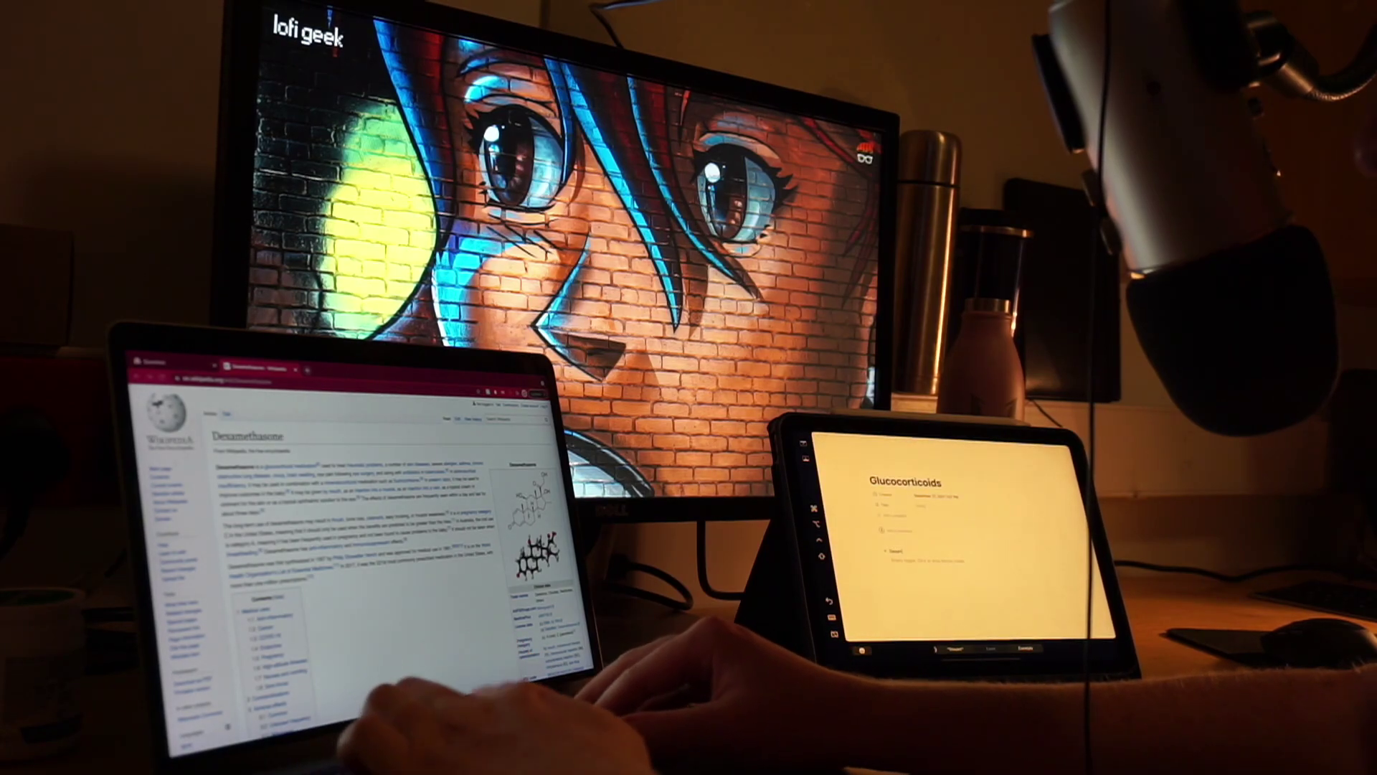
type("ethasone")
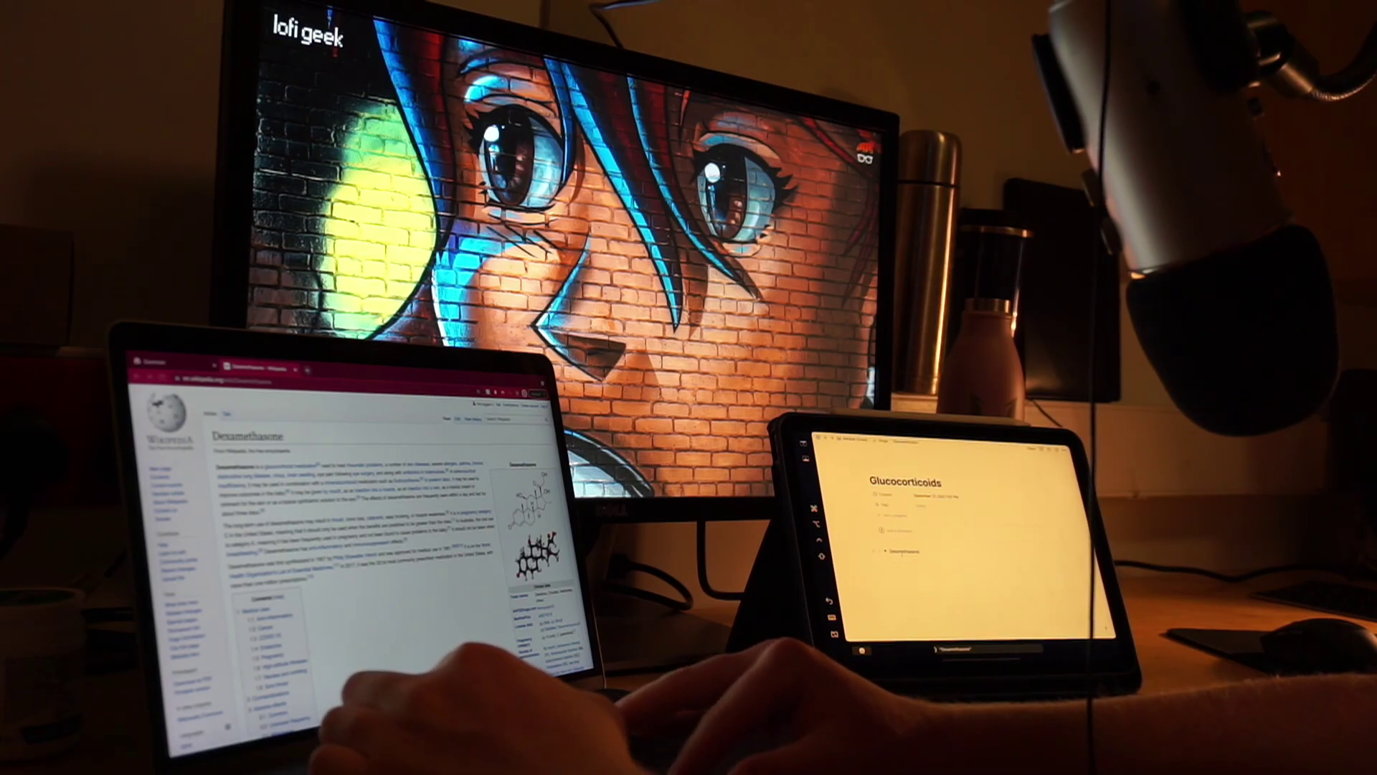
Step: Correct the bullet to Dexamethasone and start an indented detail line beneath it
key("Escape")
key("Return")
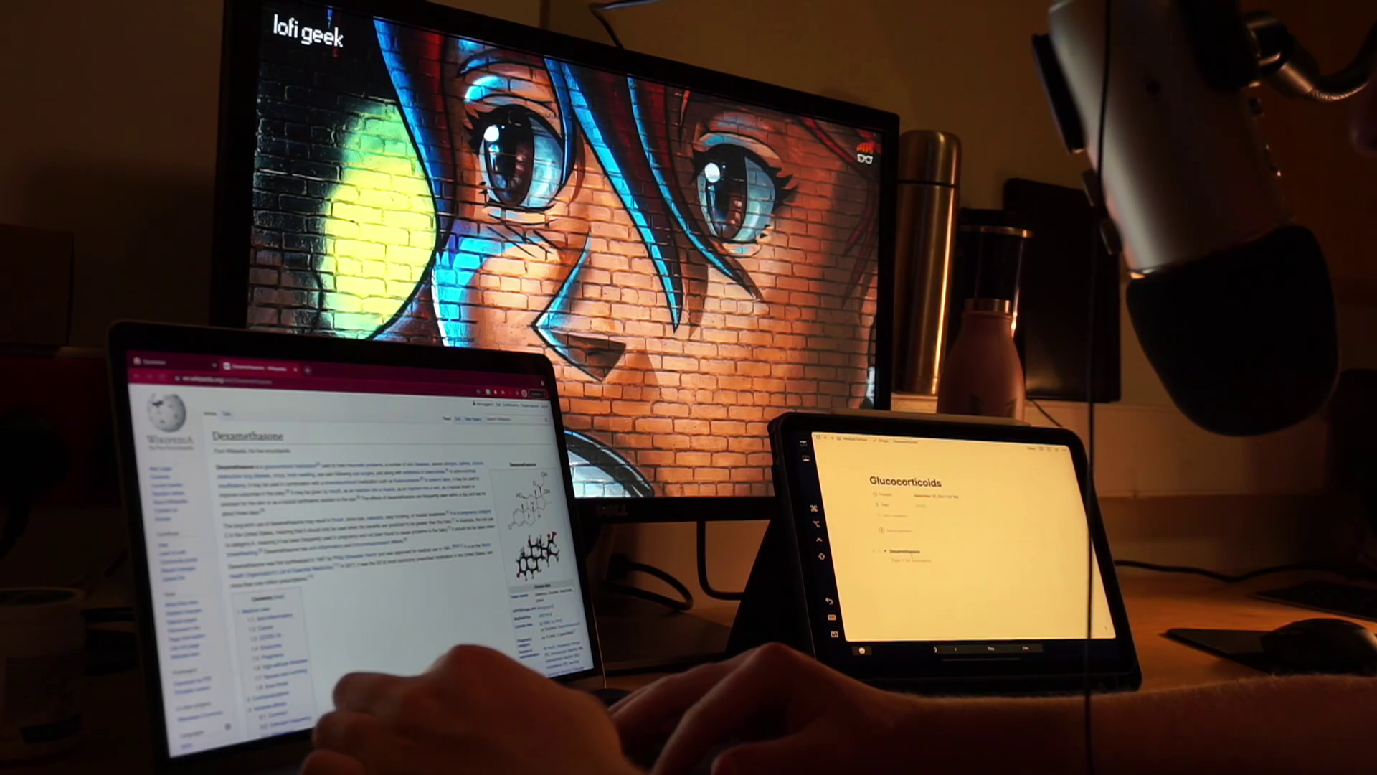
type("M")
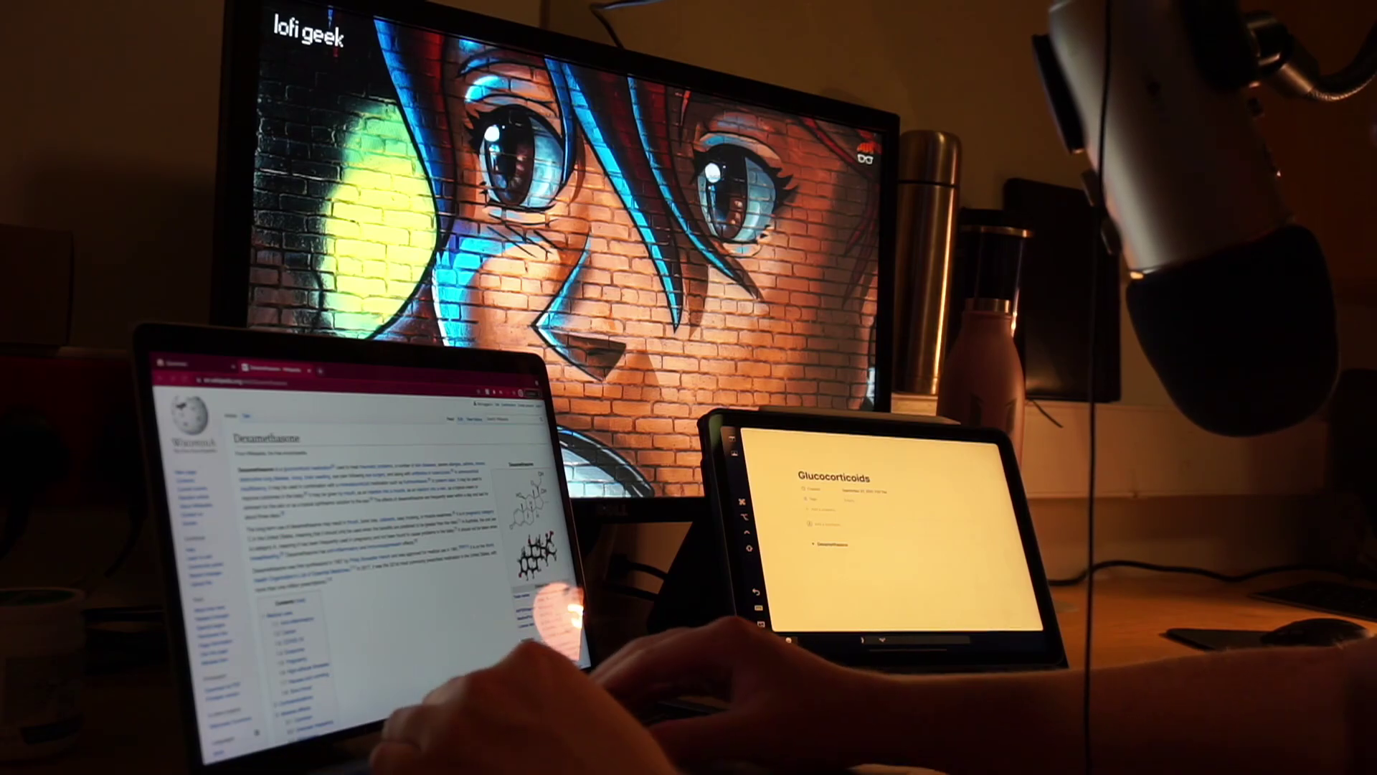
Step: Start an indented detail line under the Dexamethasone bullet describing what it is used to treat
key("Return")
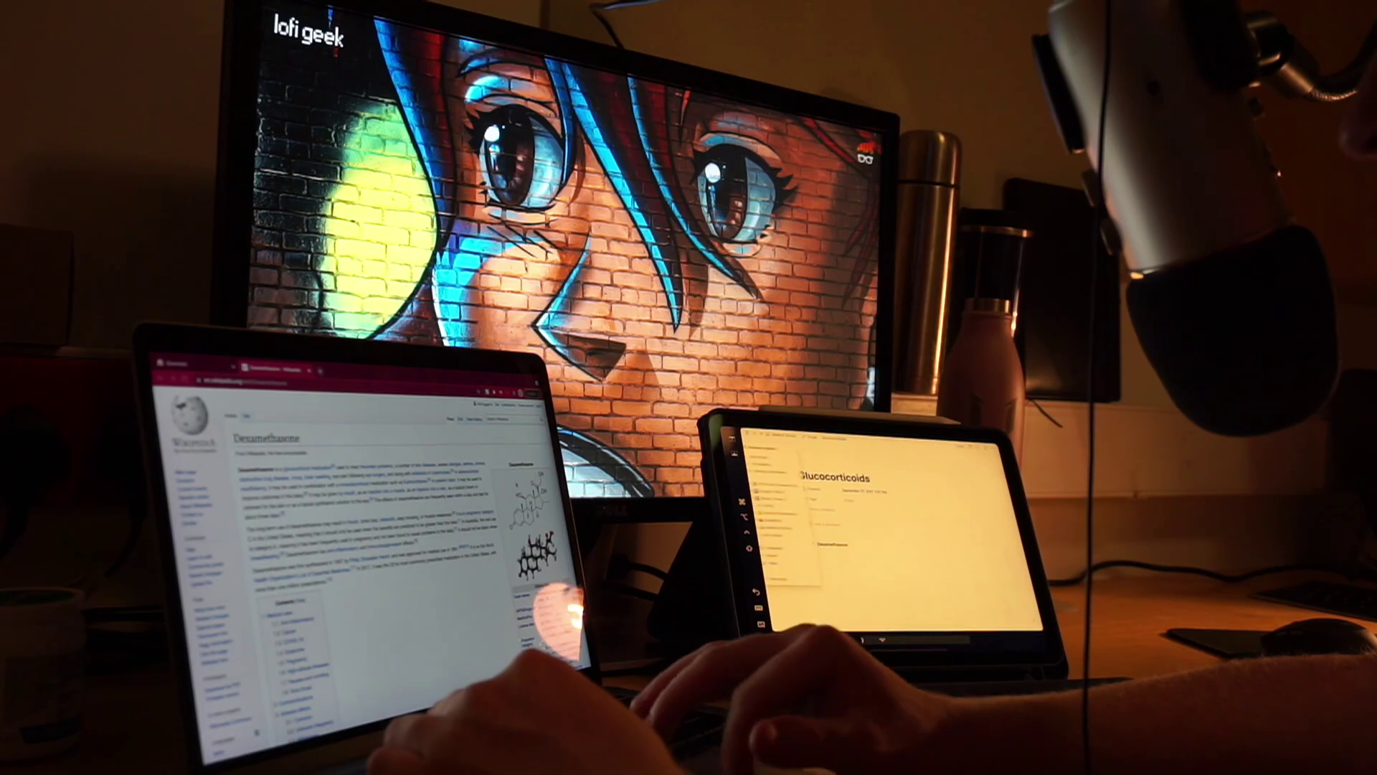
key("ctrl+backslash")
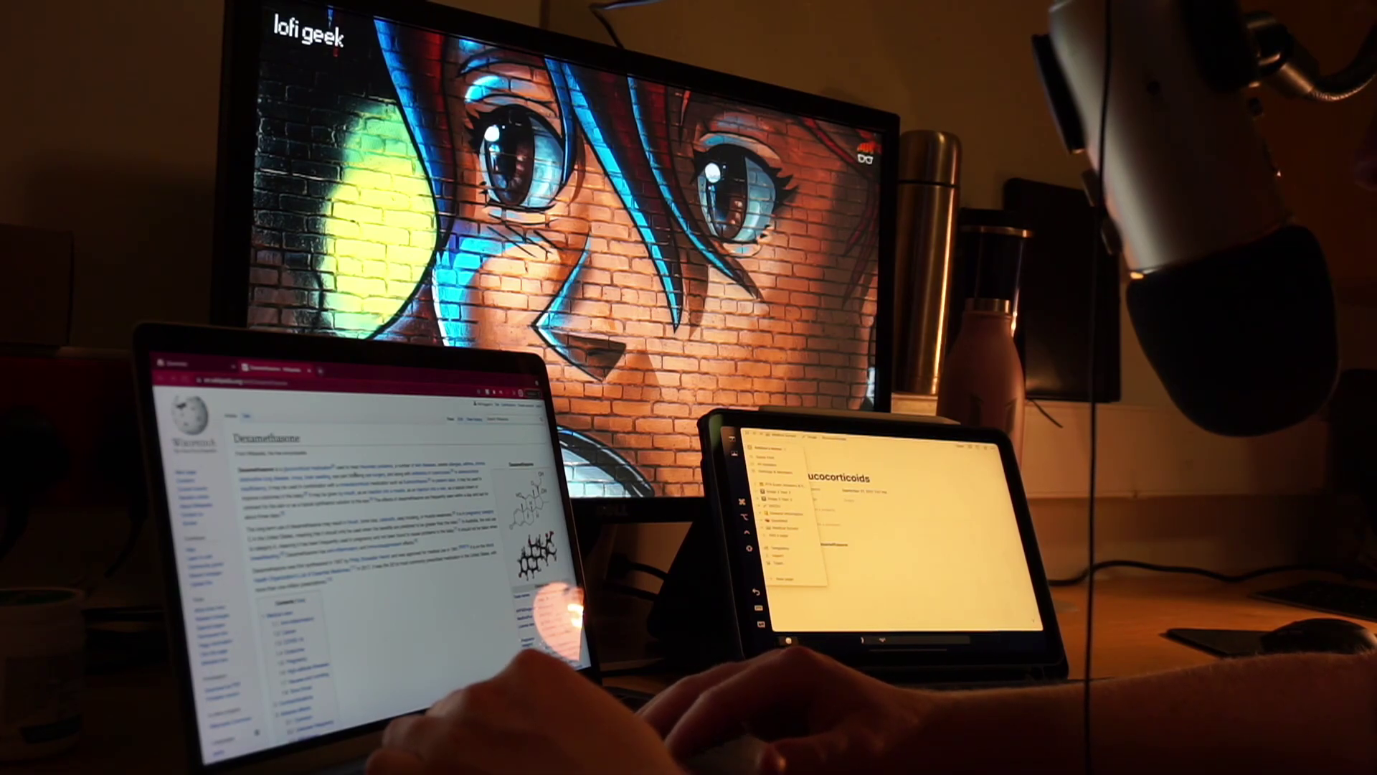
key("ctrl+backslash")
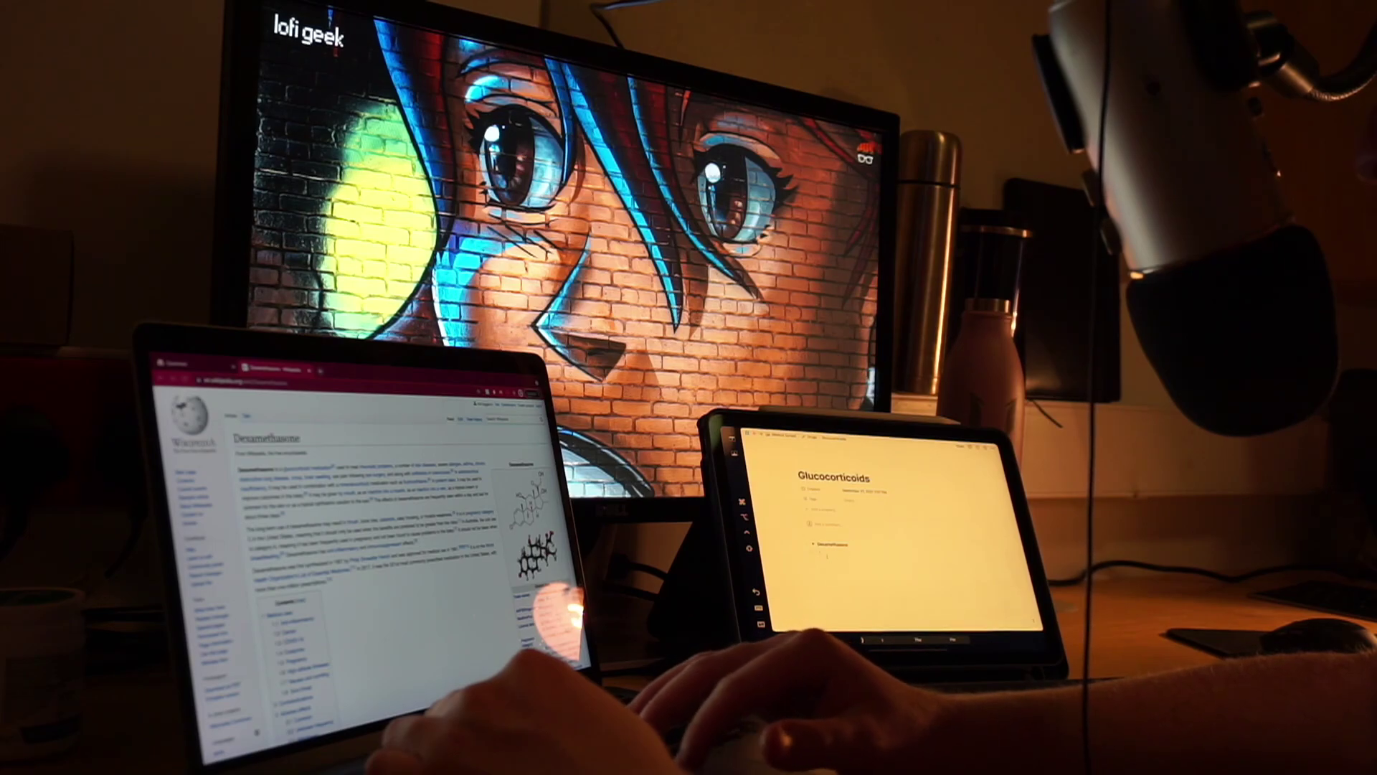
key("Return")
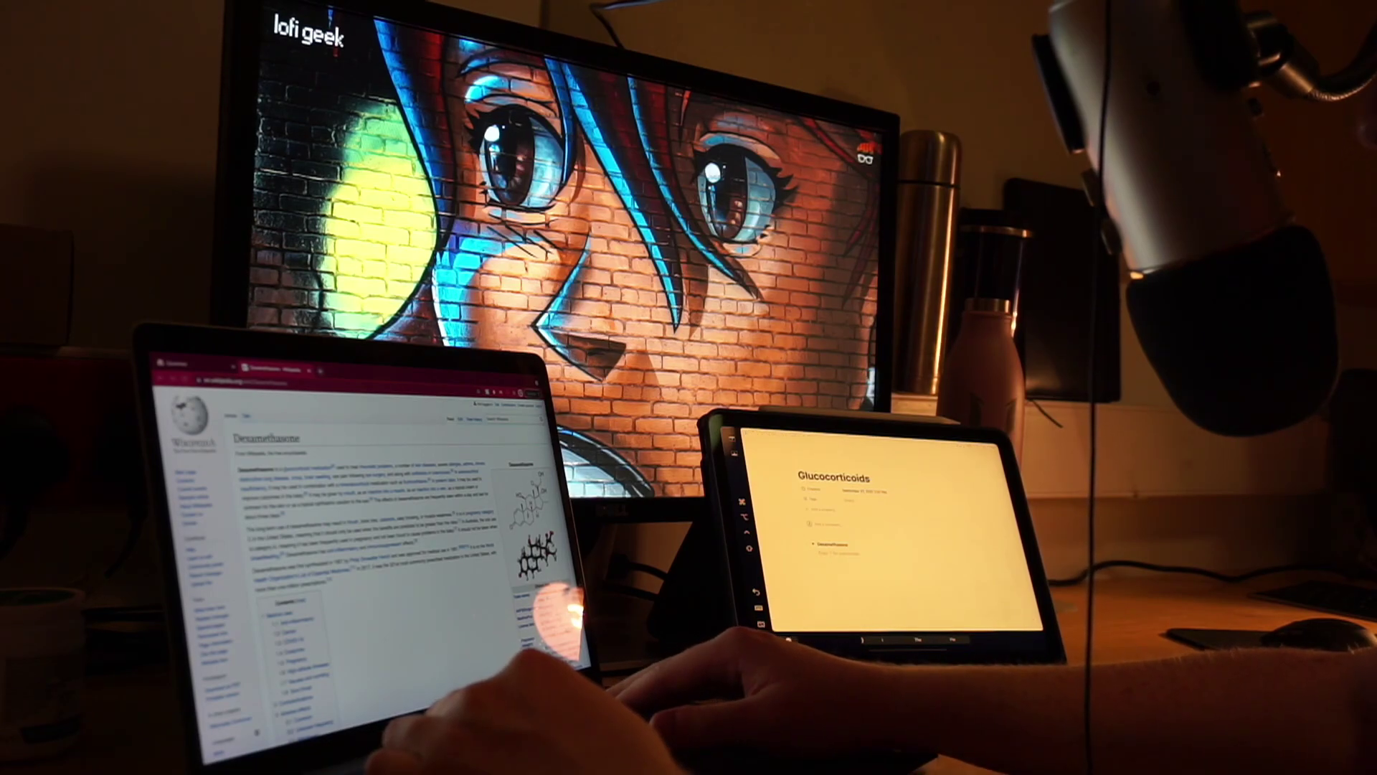
type("Used to t")
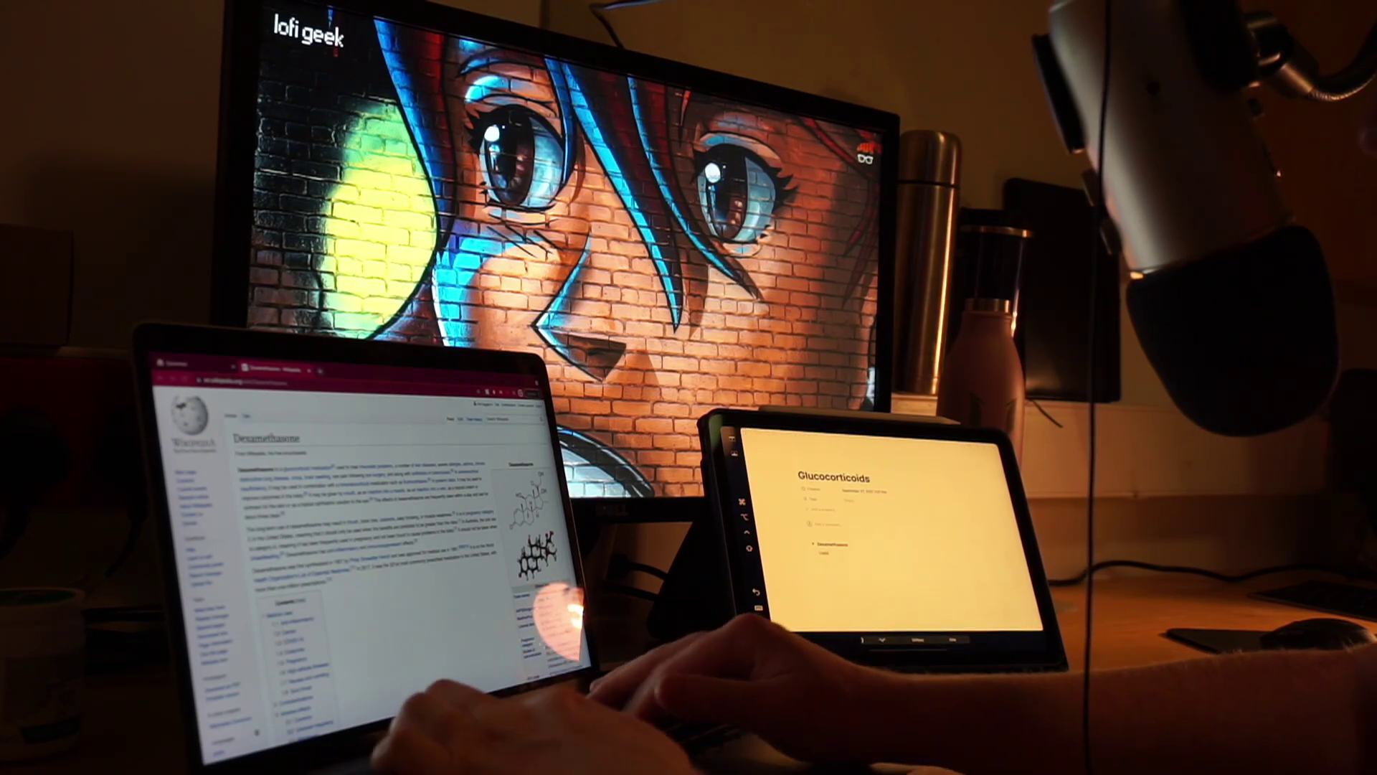
type("reat")
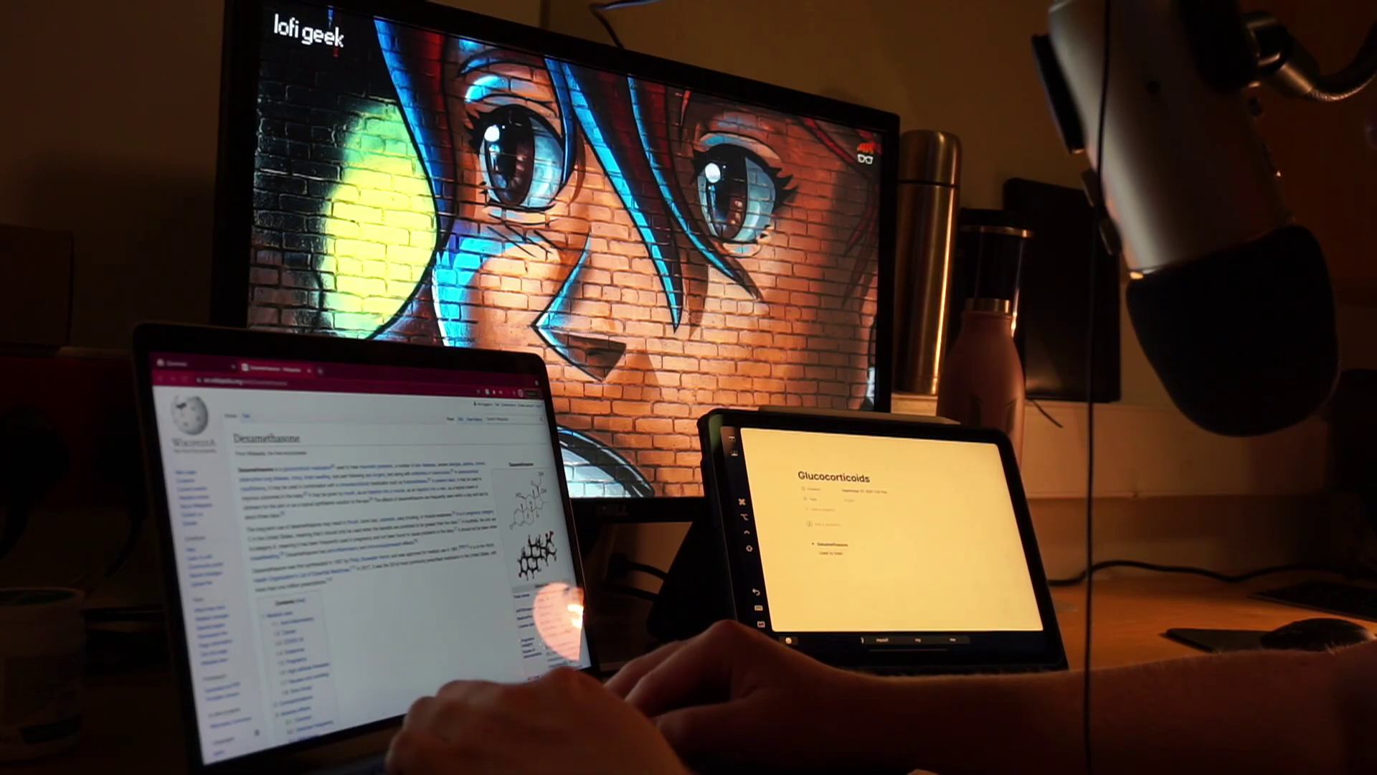
type(" rheumatic")
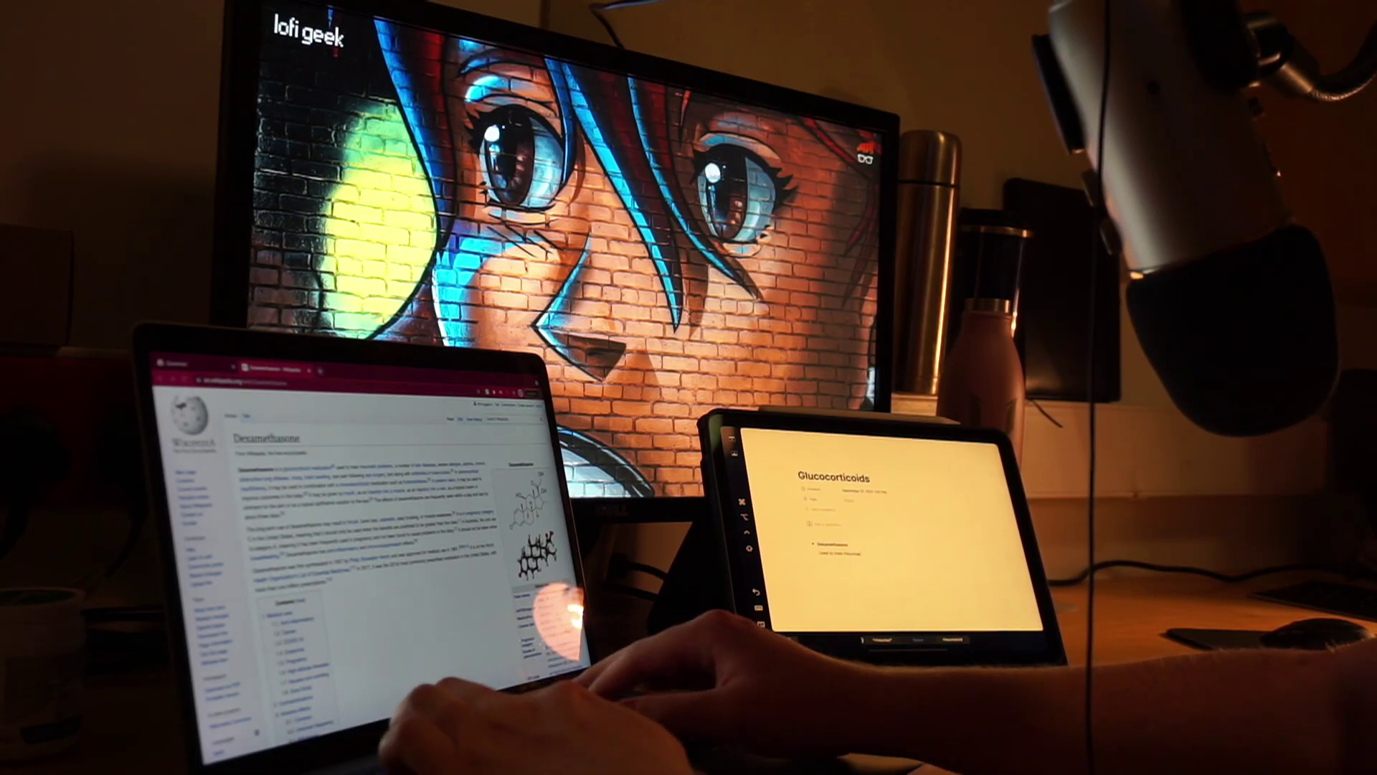
type("atoid problems, skin diseases, al")
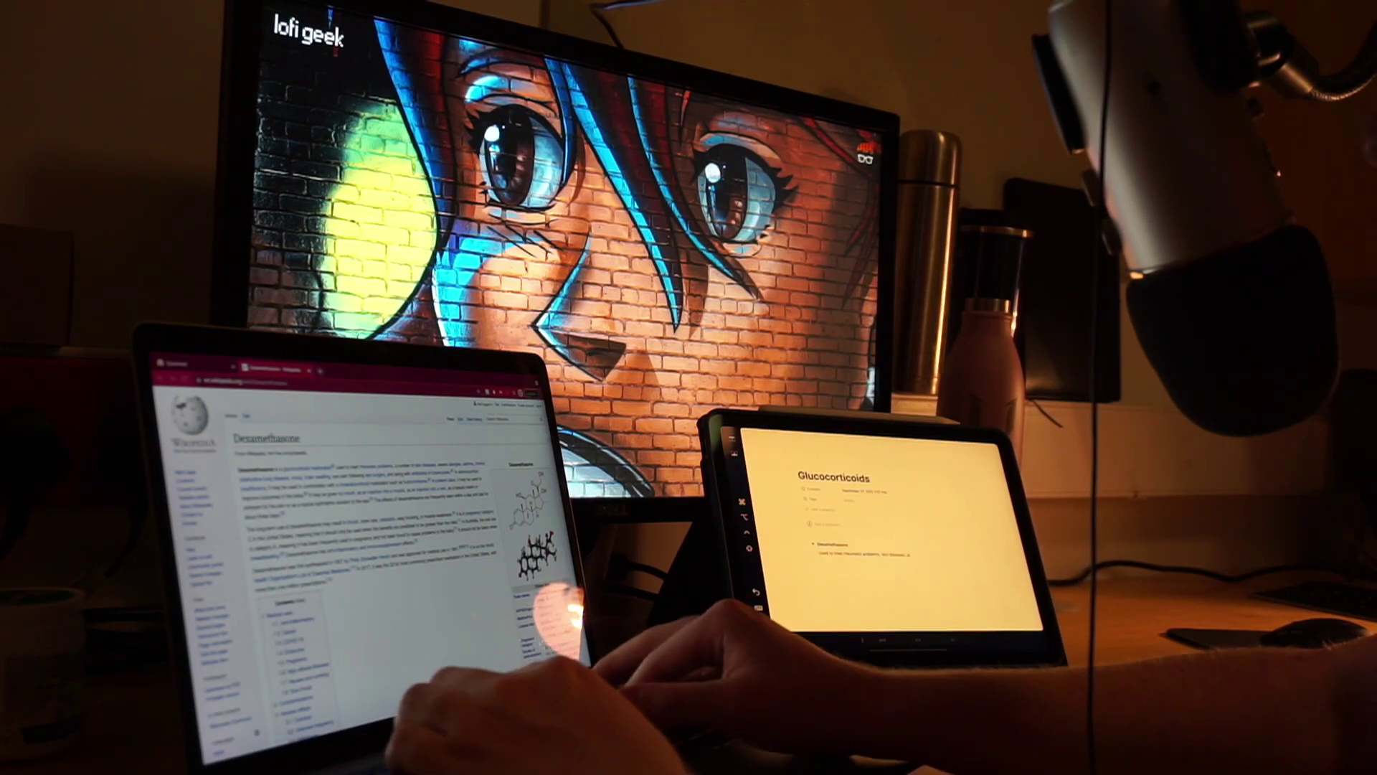
type("es, asthma, CO")
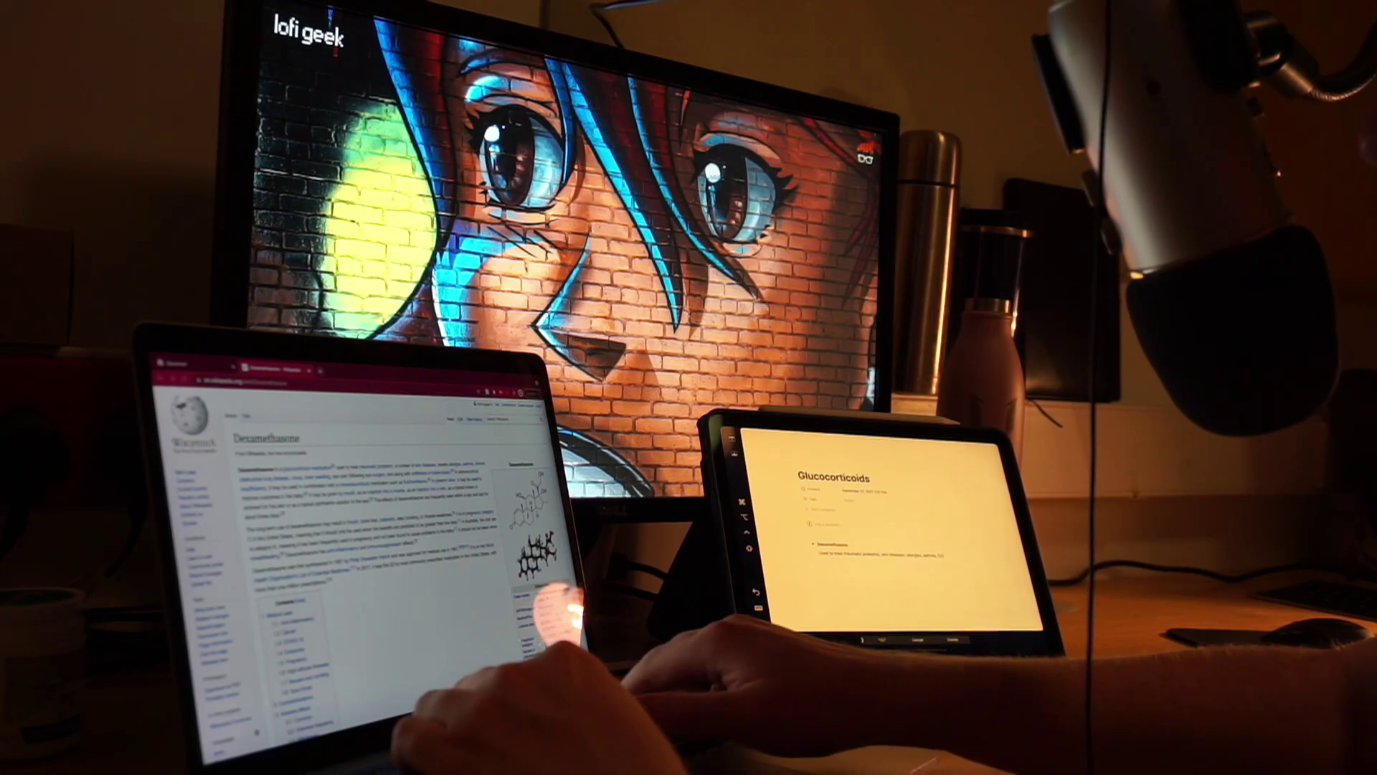
type("PD, ")
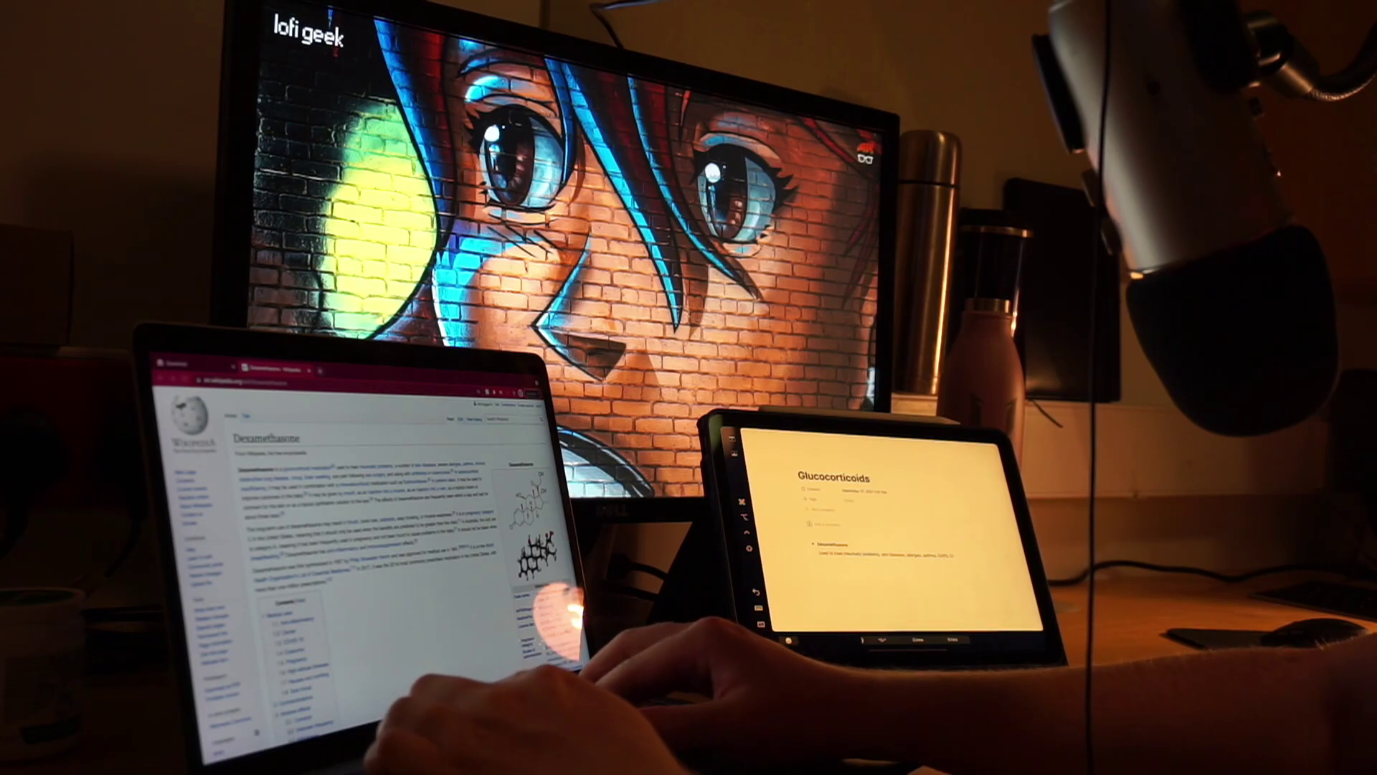
type(", ")
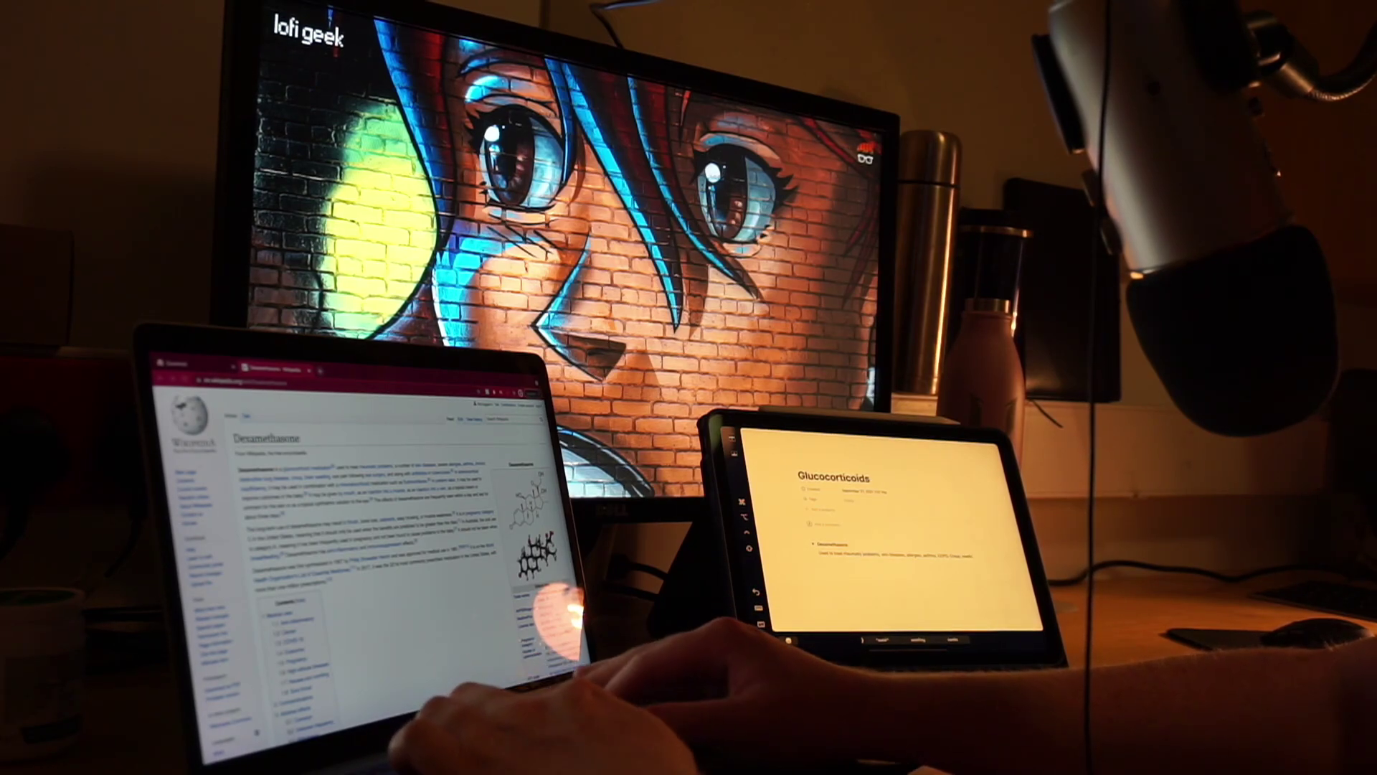
type(" swe")
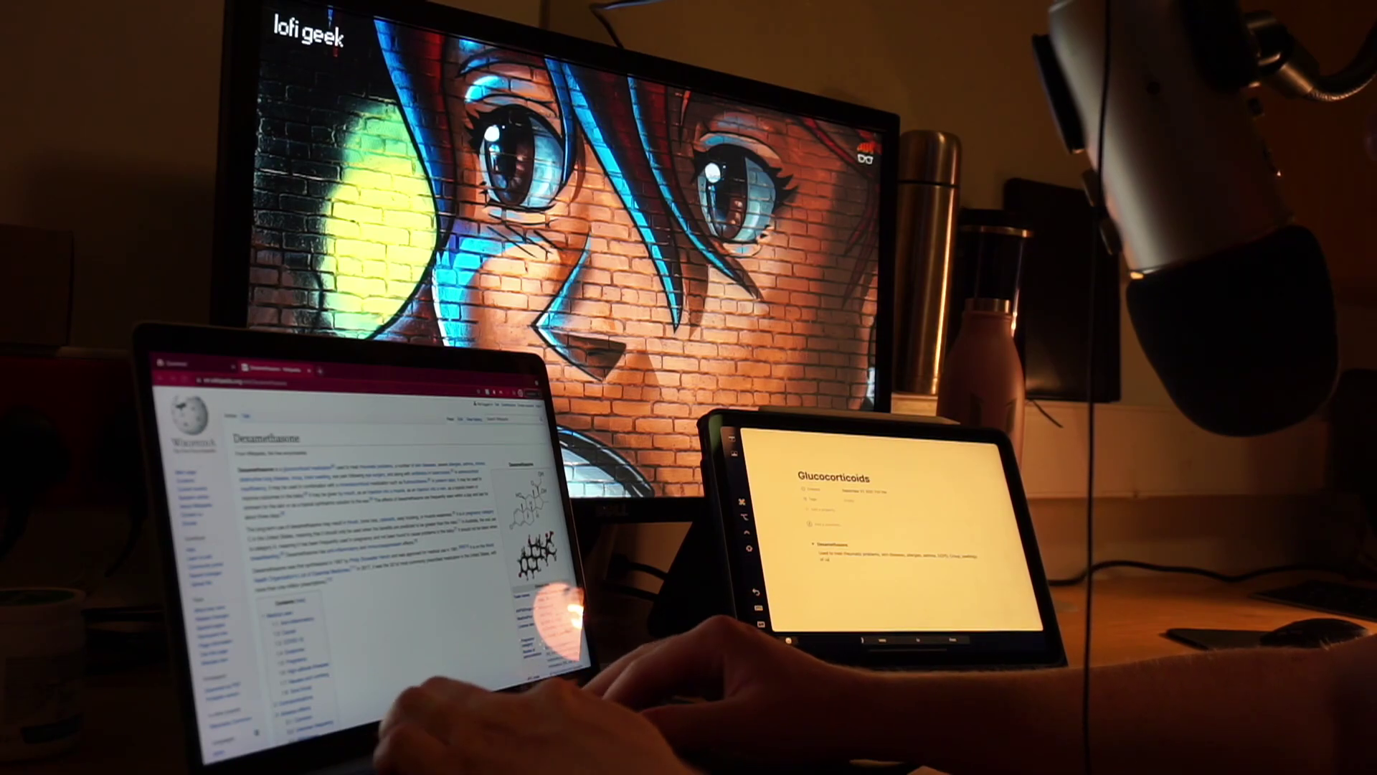
type("lling, ")
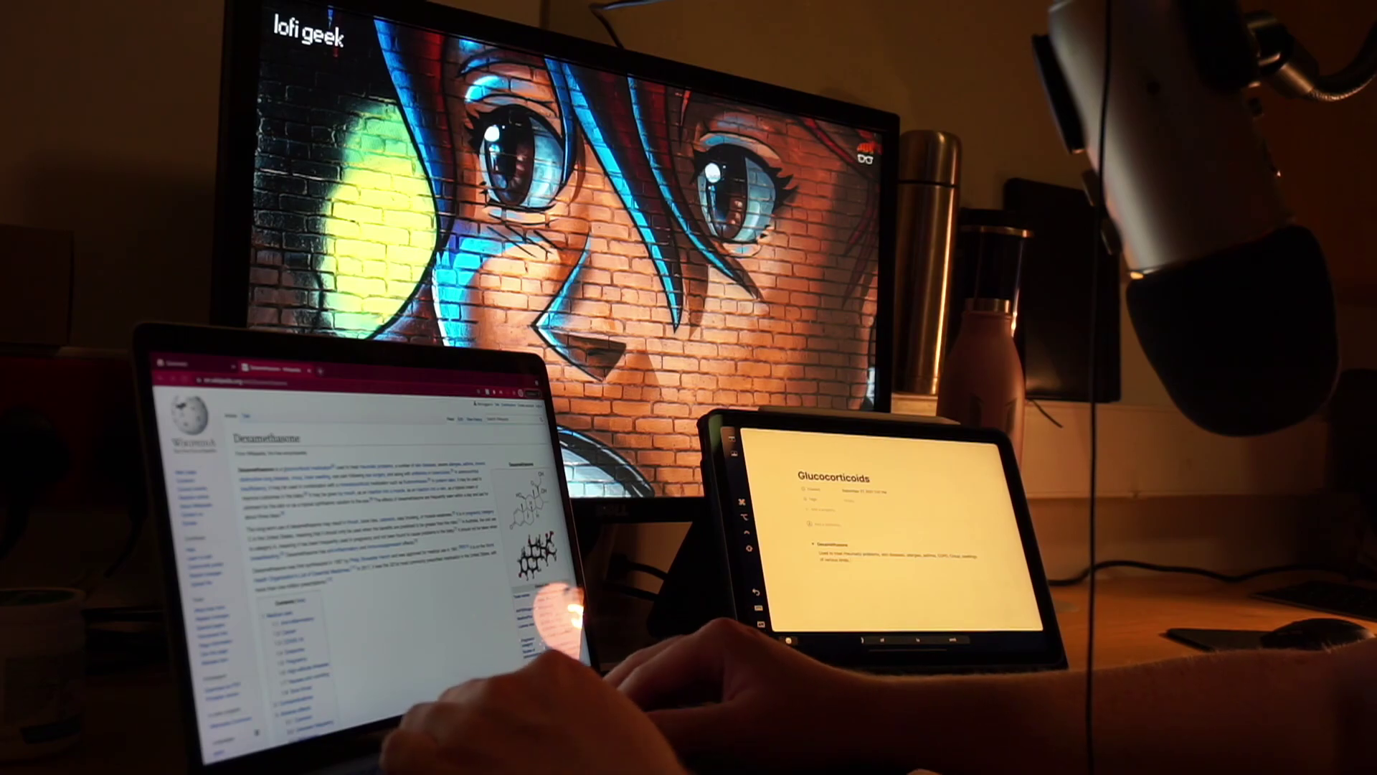
type(", wi")
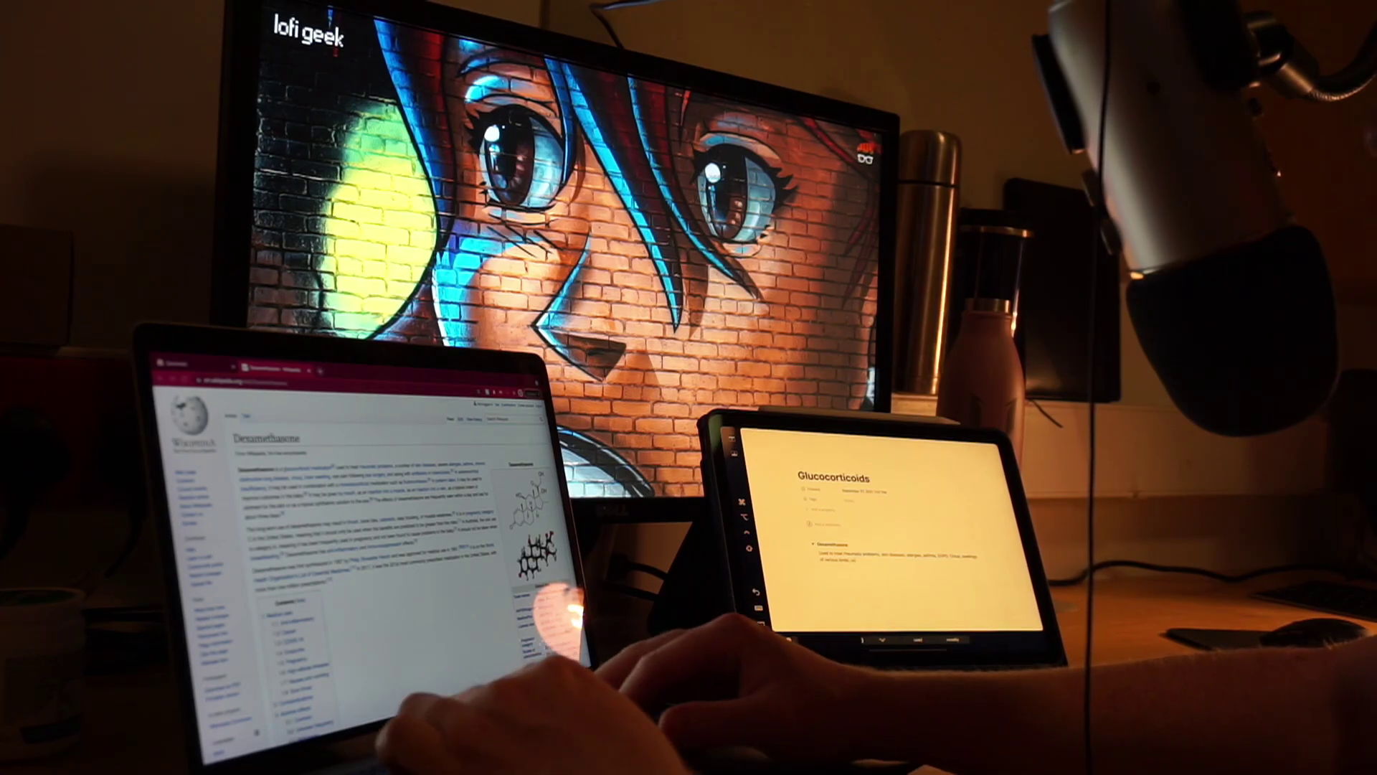
type("th")
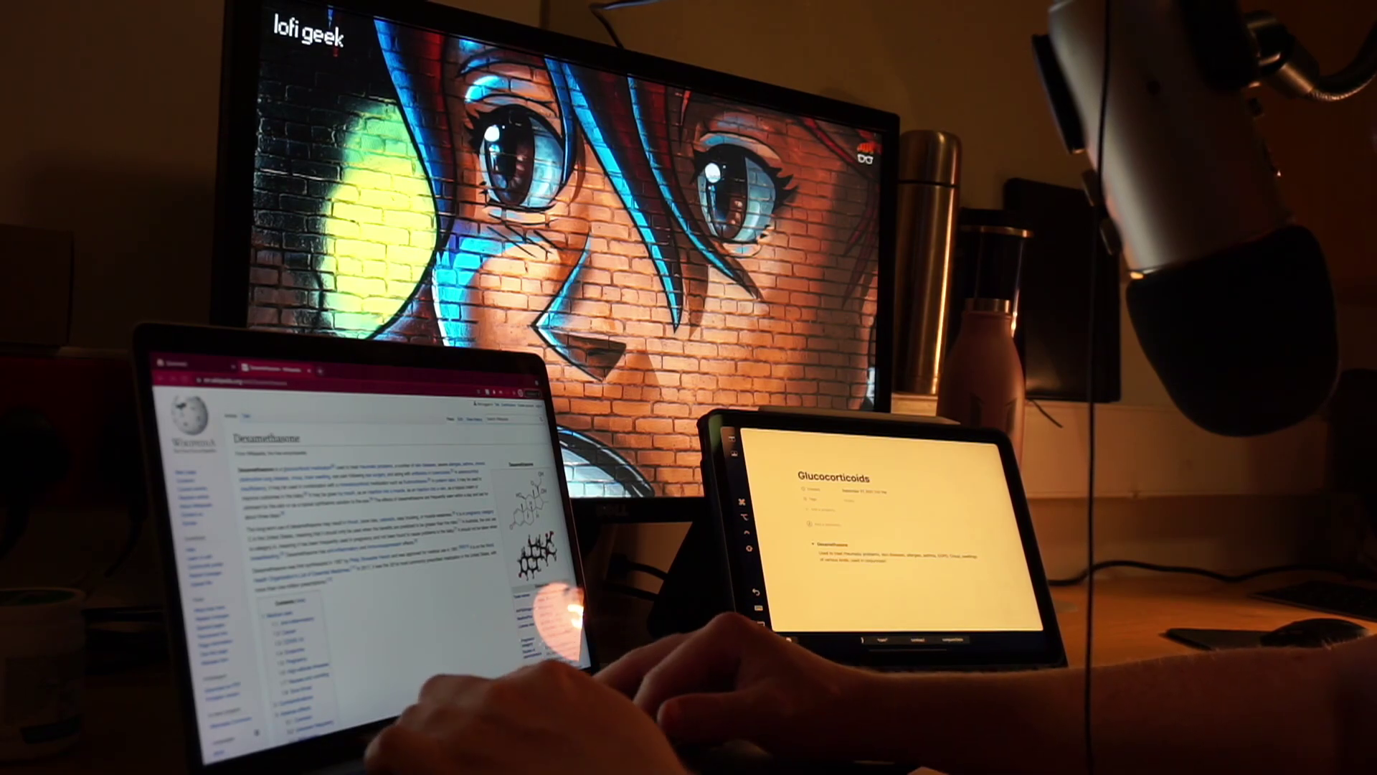
type(" with dex")
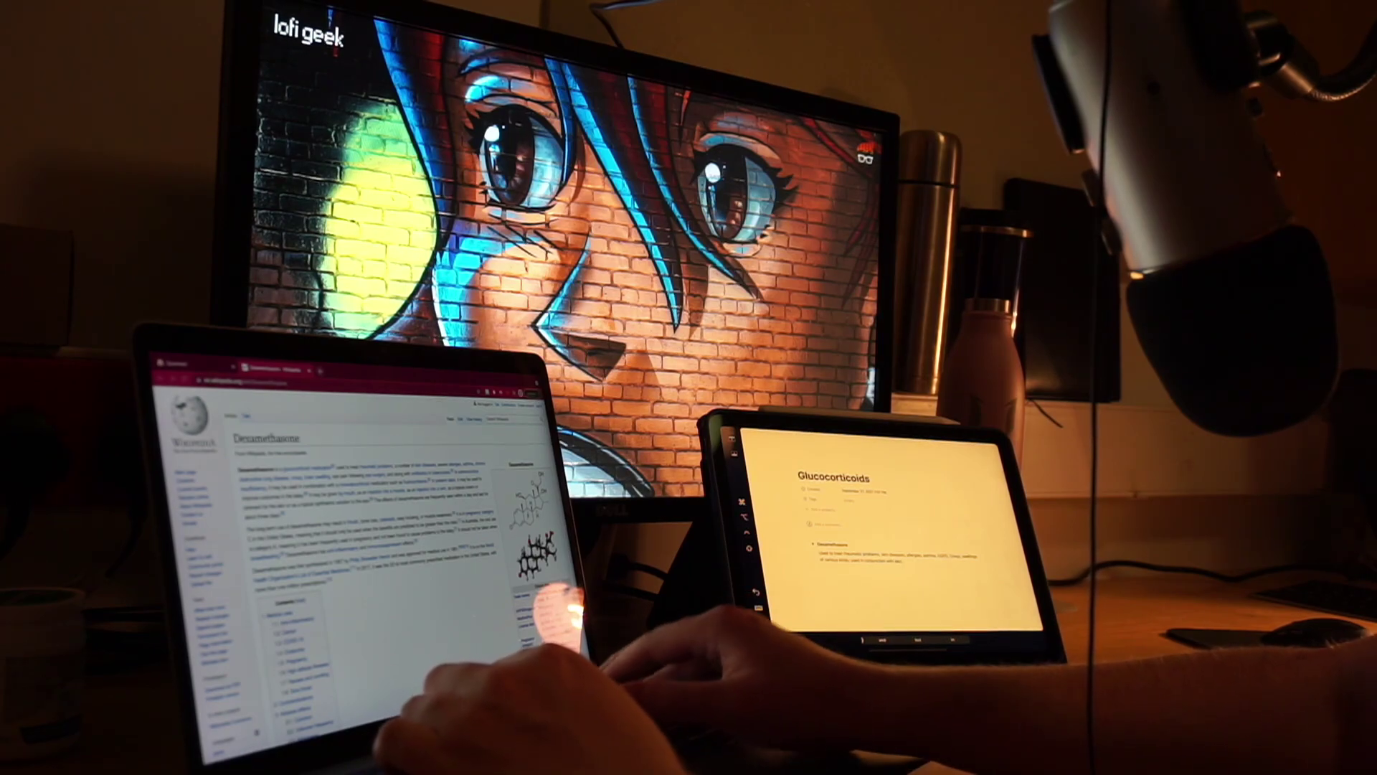
type("am")
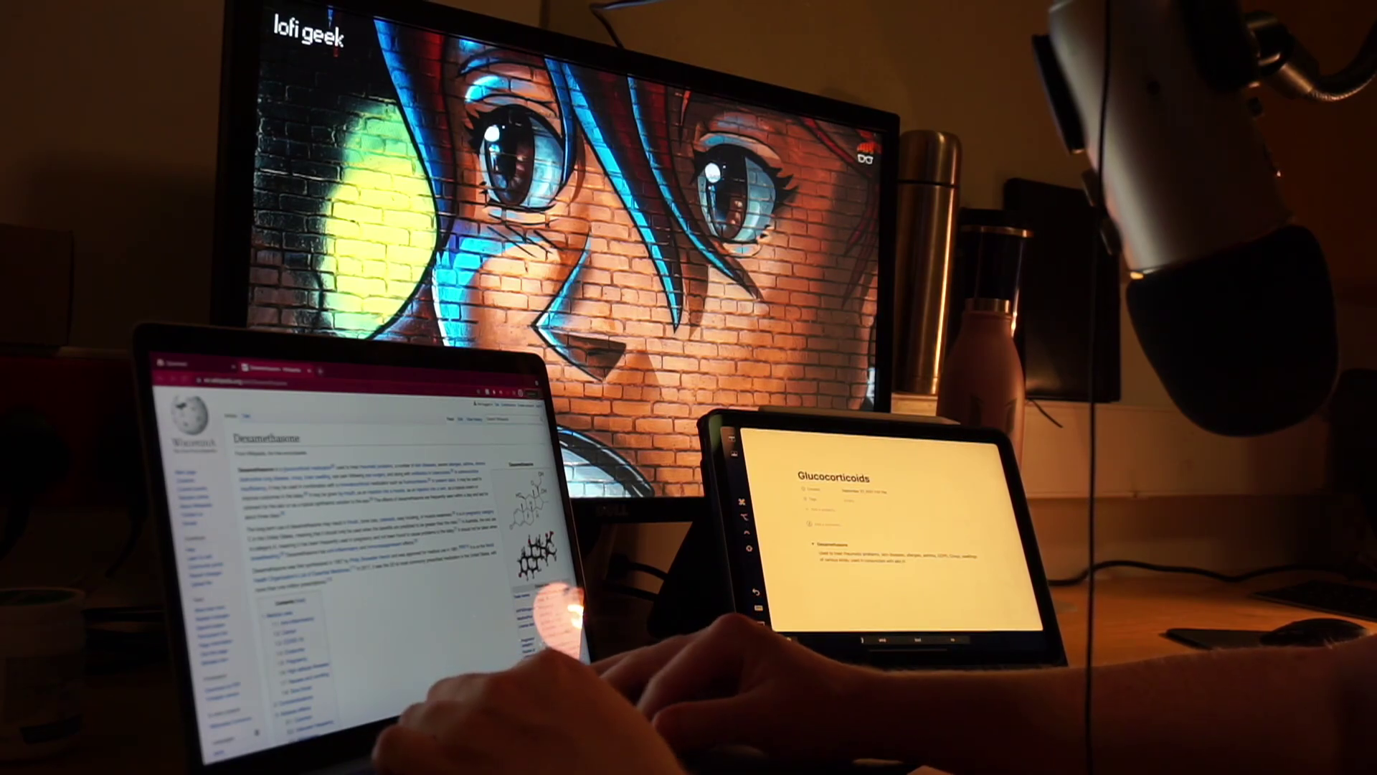
type("eth")
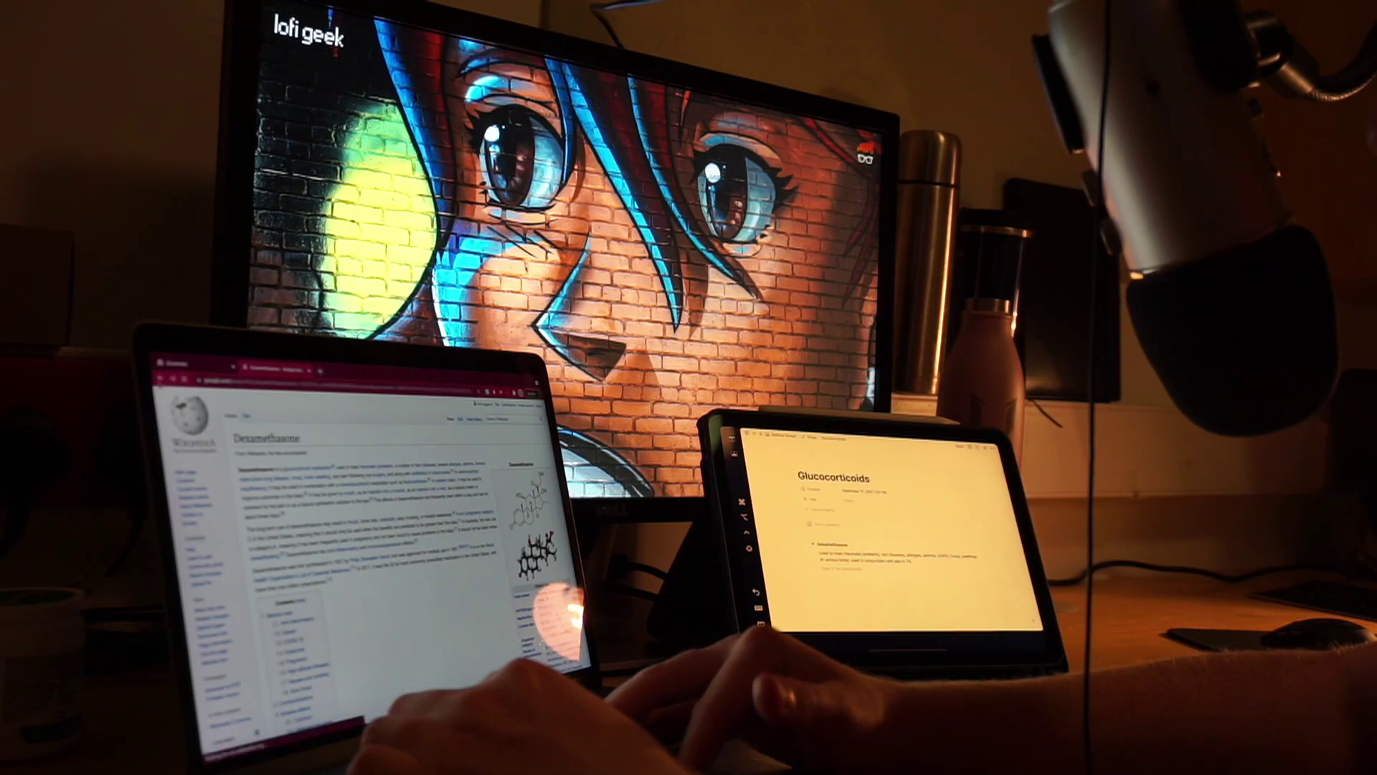
Step: Find and load the NICE BNF Dexamethasone page from the Google results
key("super+Left")
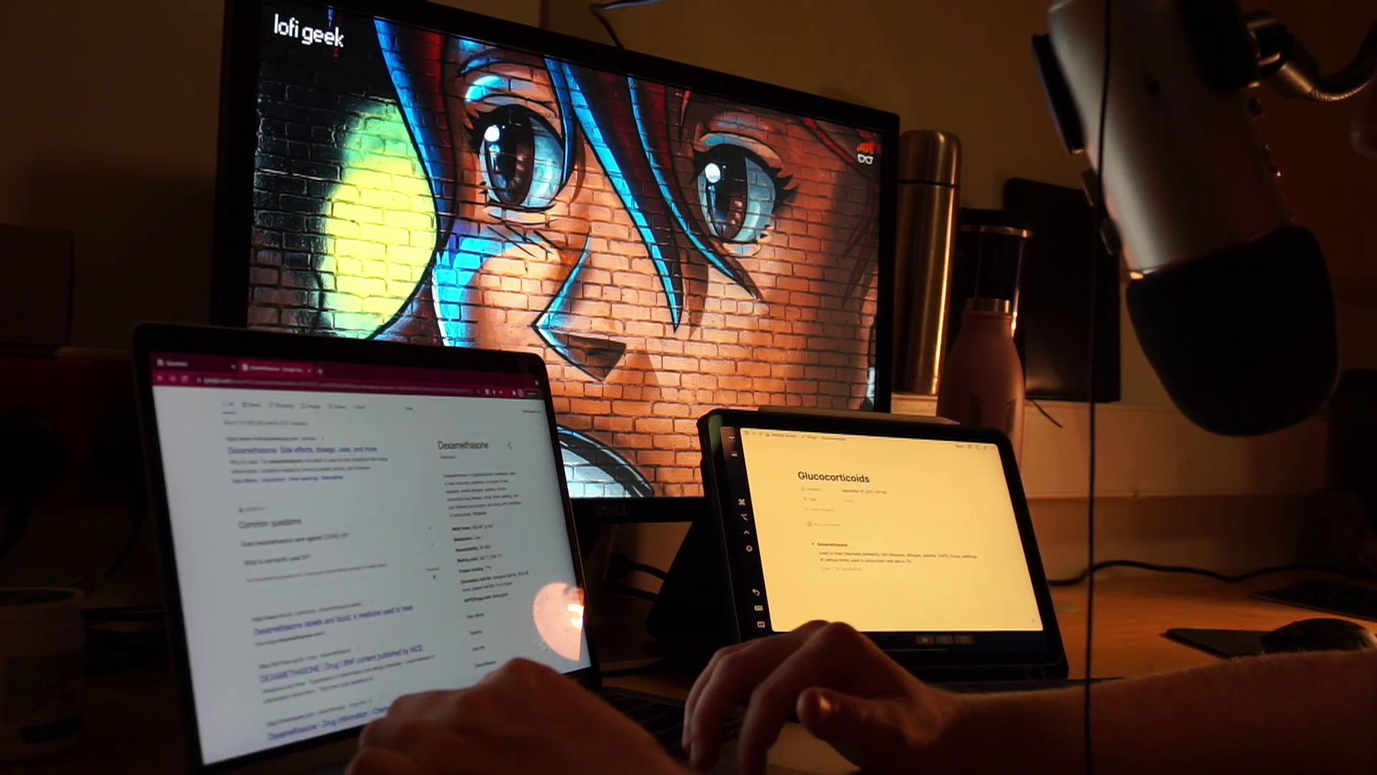
scroll(355, 538, "down", 2)
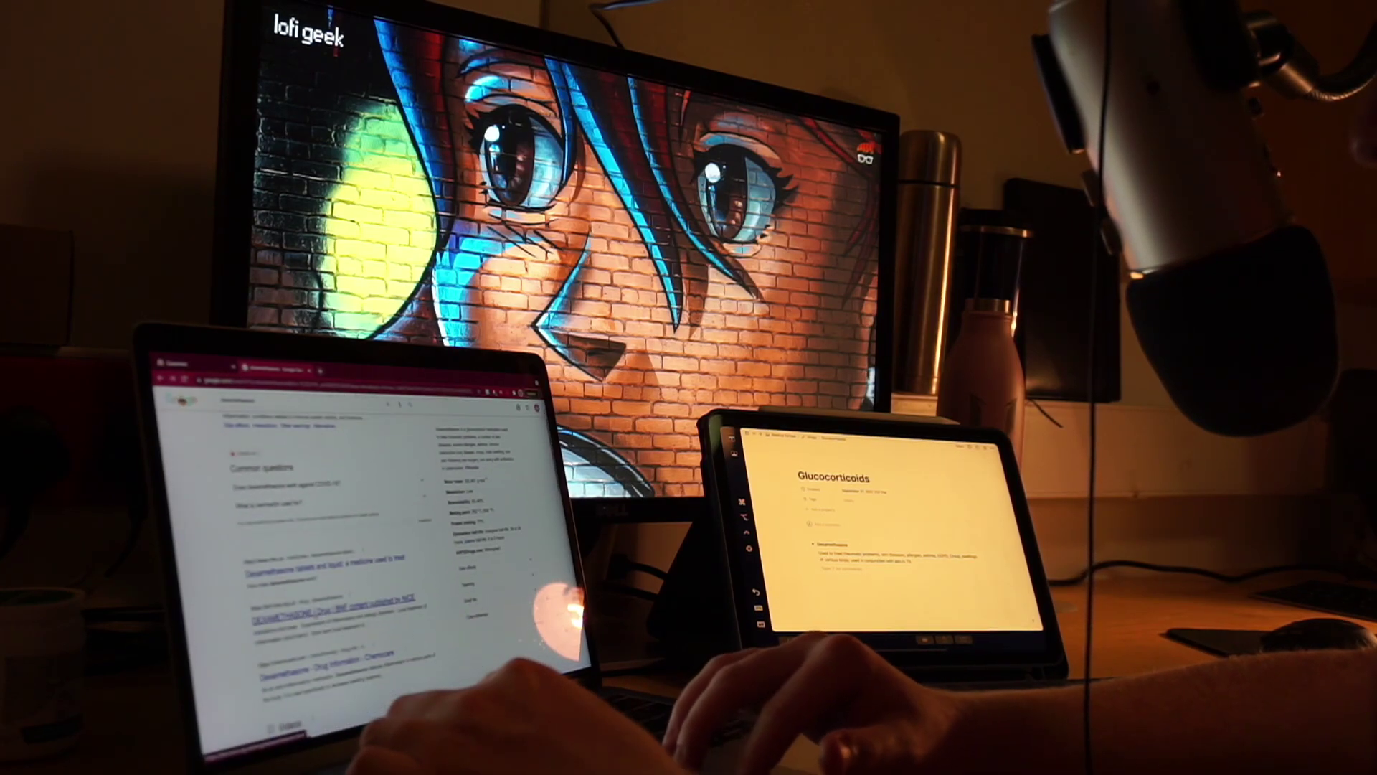
left_click(328, 597)
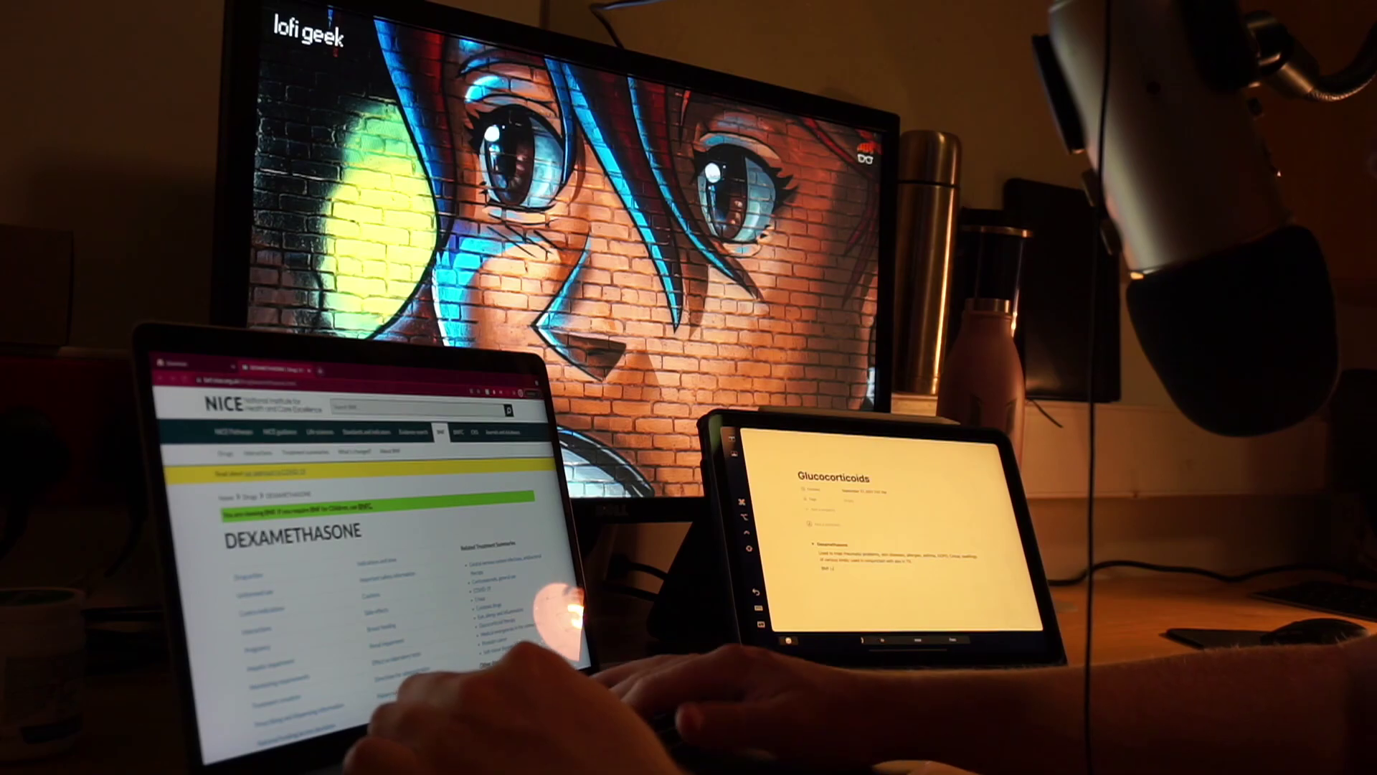
type("link")
Step: Turn the 'BNF link' text into a hyperlink to the BNF page and tidy the stray pasted line
key("shift+Left")
key("shift+Left")
key("shift+Left")
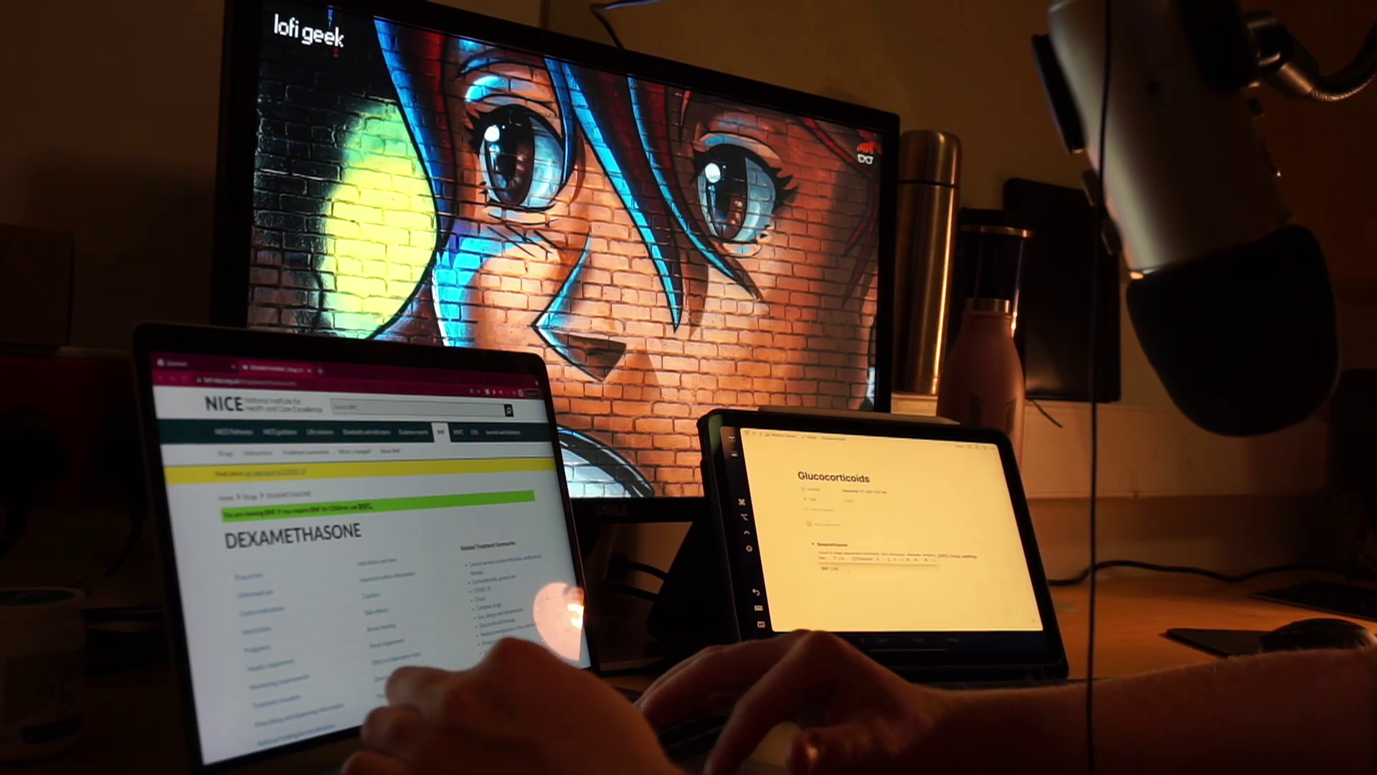
key("super+k")
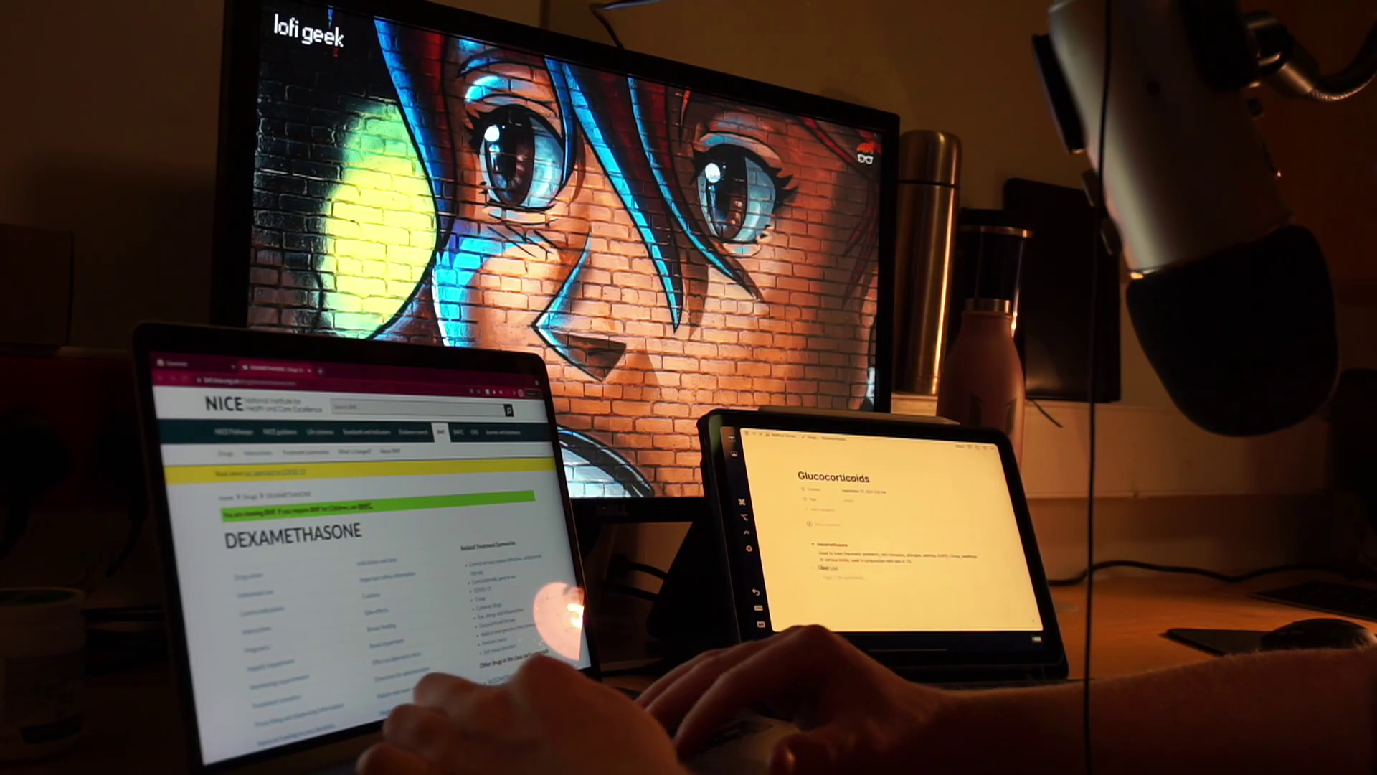
key("Return")
key("super+v")
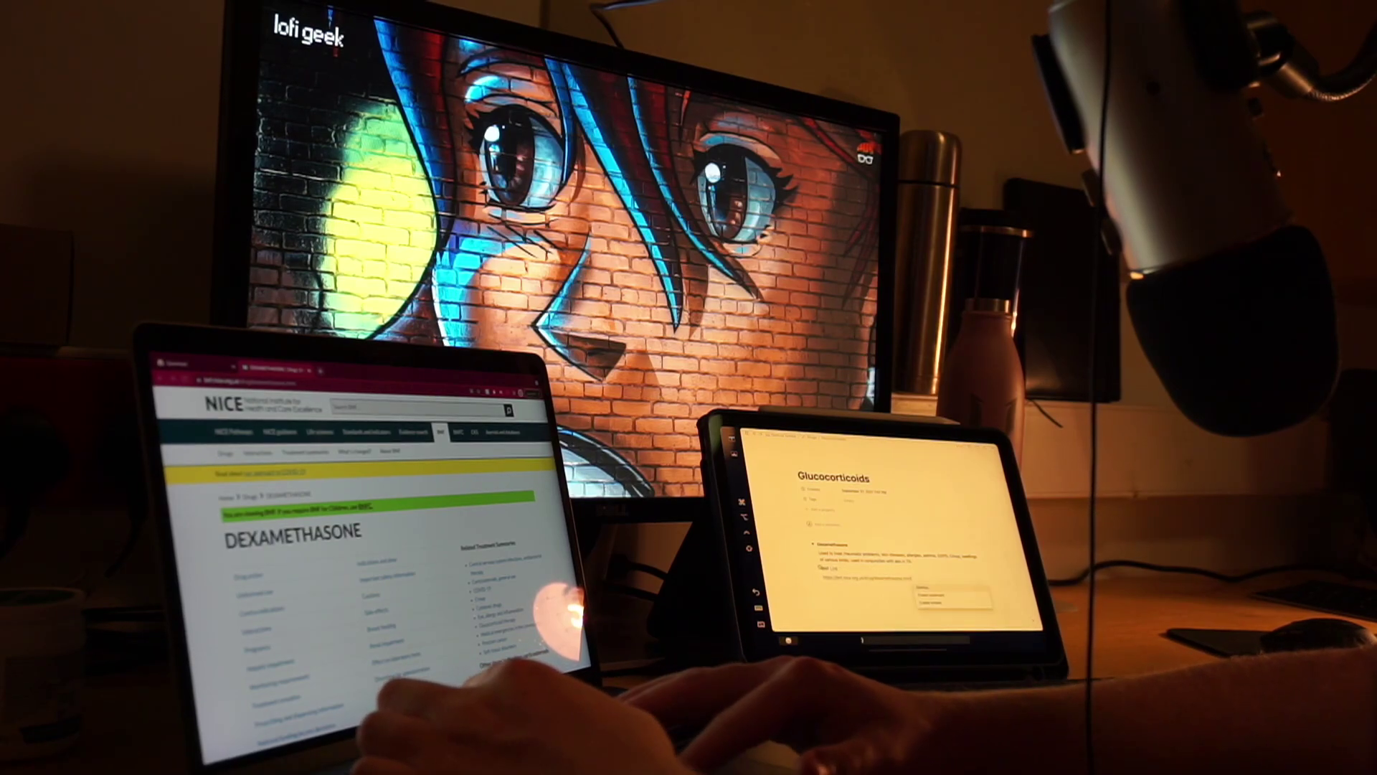
key("super+z")
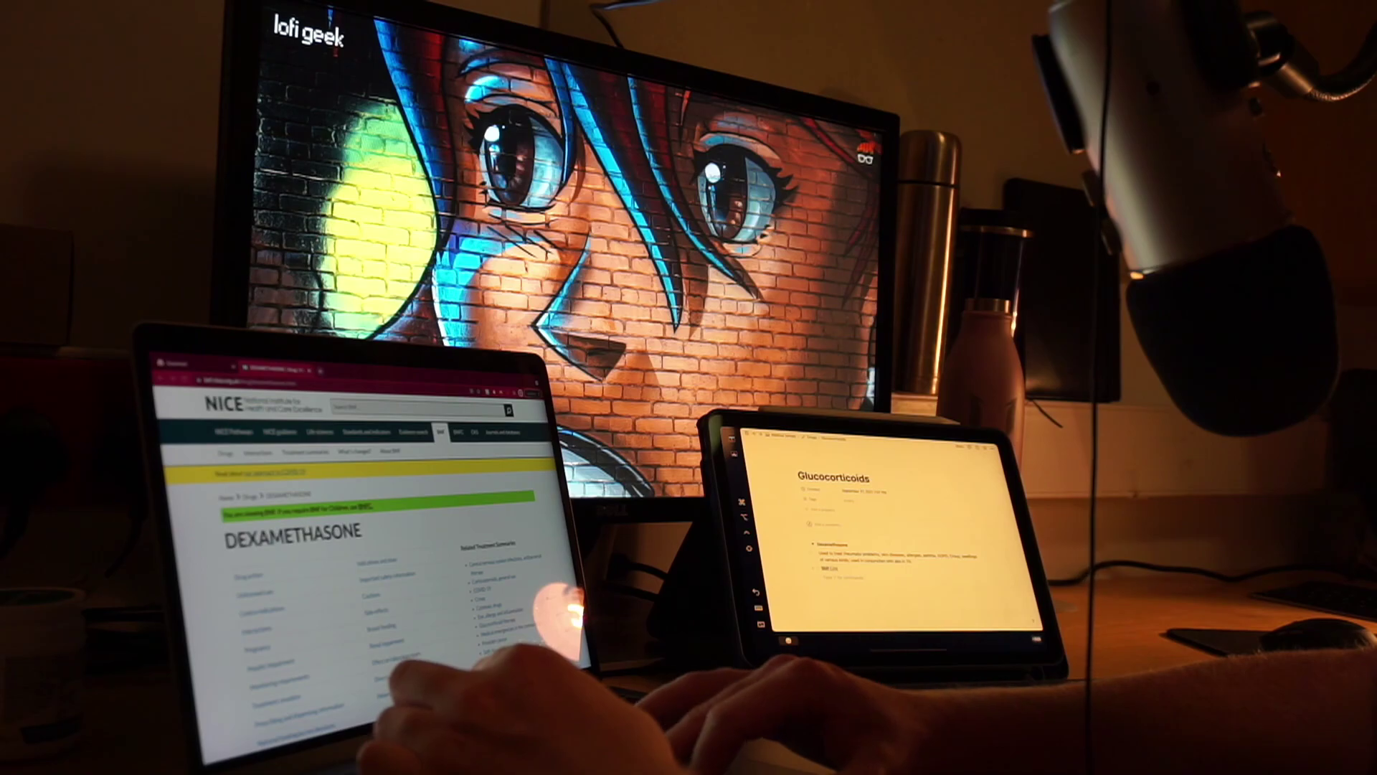
key("BackSpace")
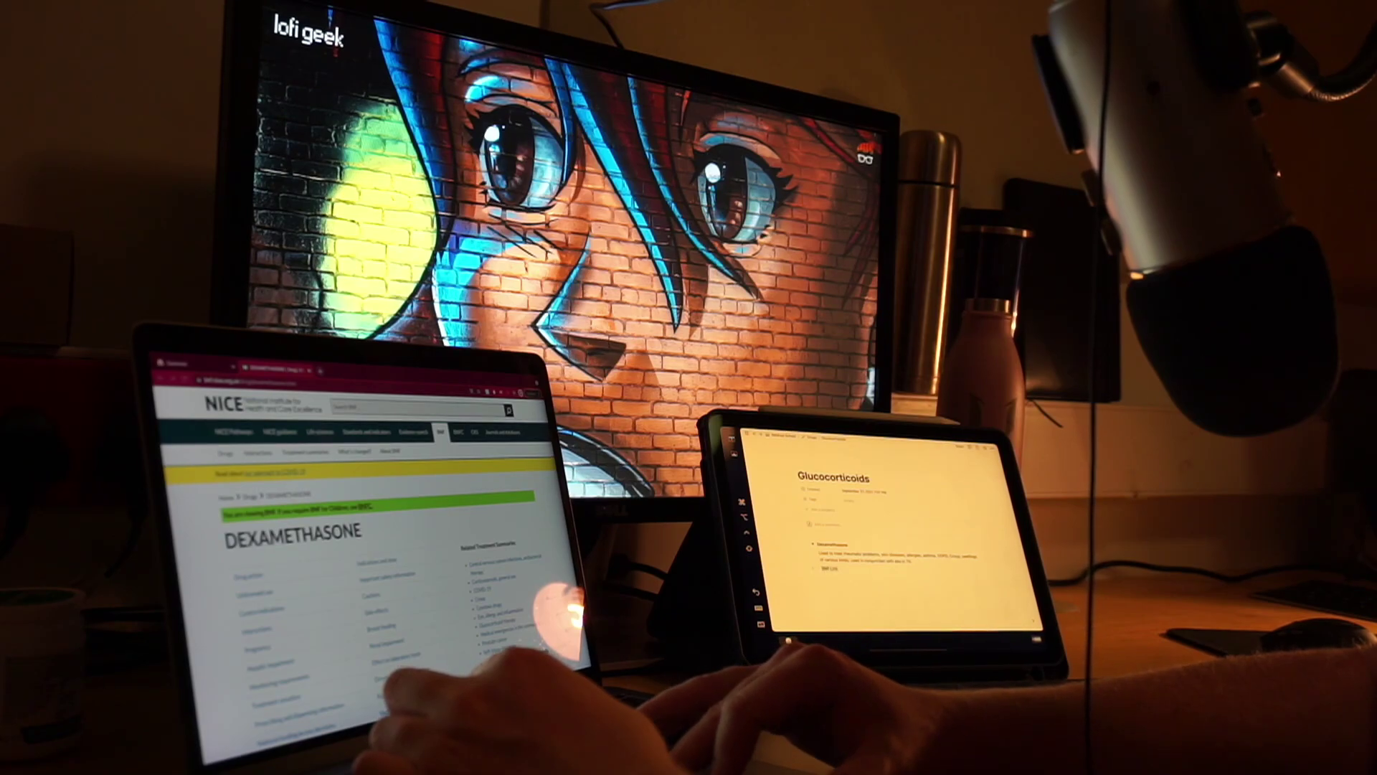
key("shift+Up")
key("shift+Up")
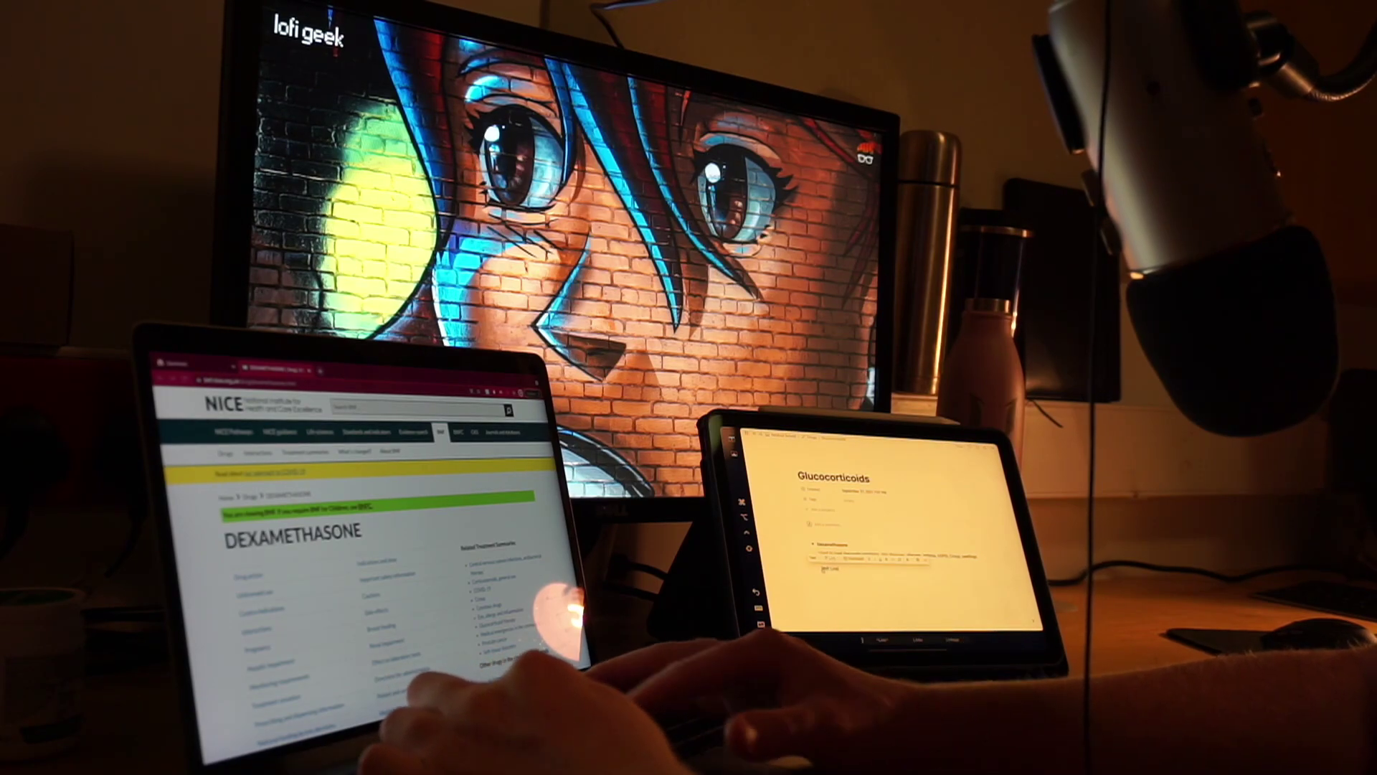
key("Right")
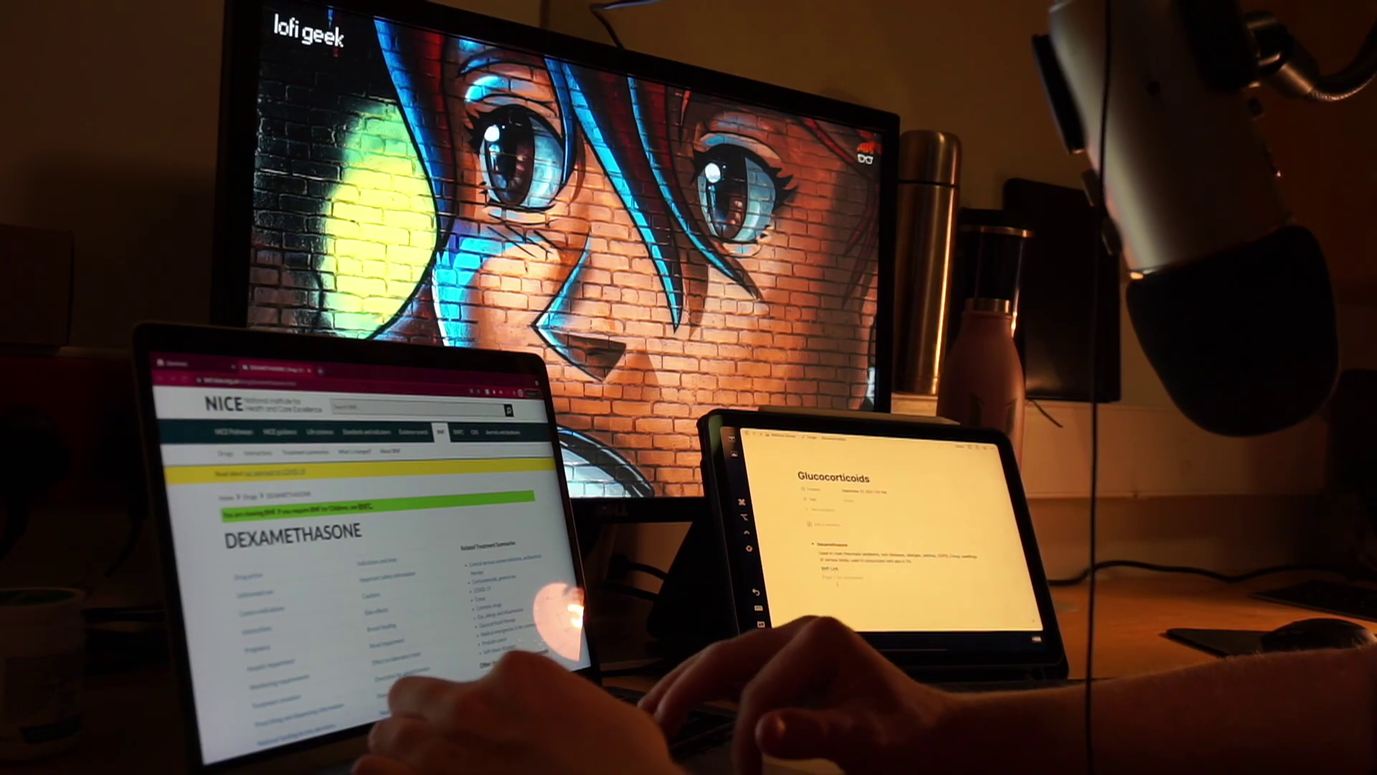
scroll(366, 560, "down", 3)
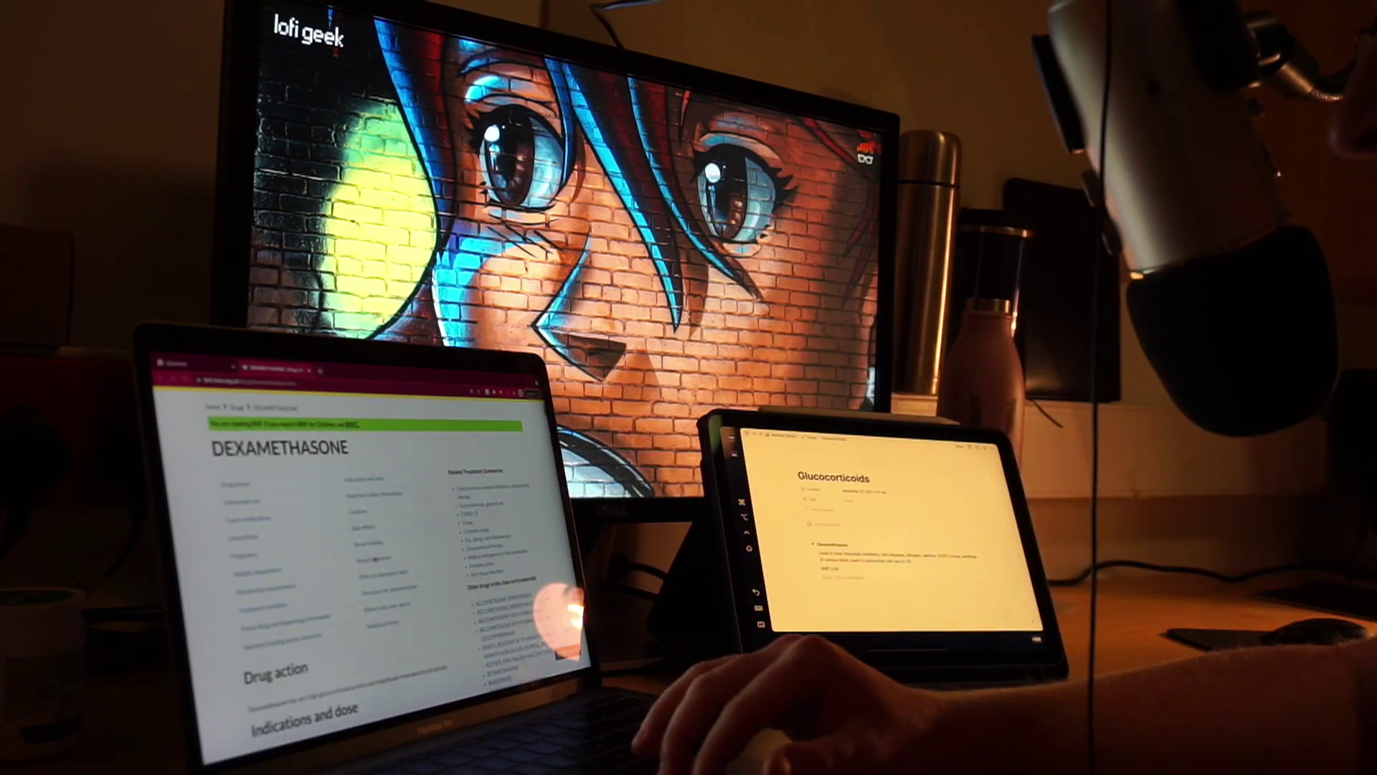
scroll(374, 558, "down", 1)
scroll(373, 558, "down", 3)
scroll(373, 558, "down", 1)
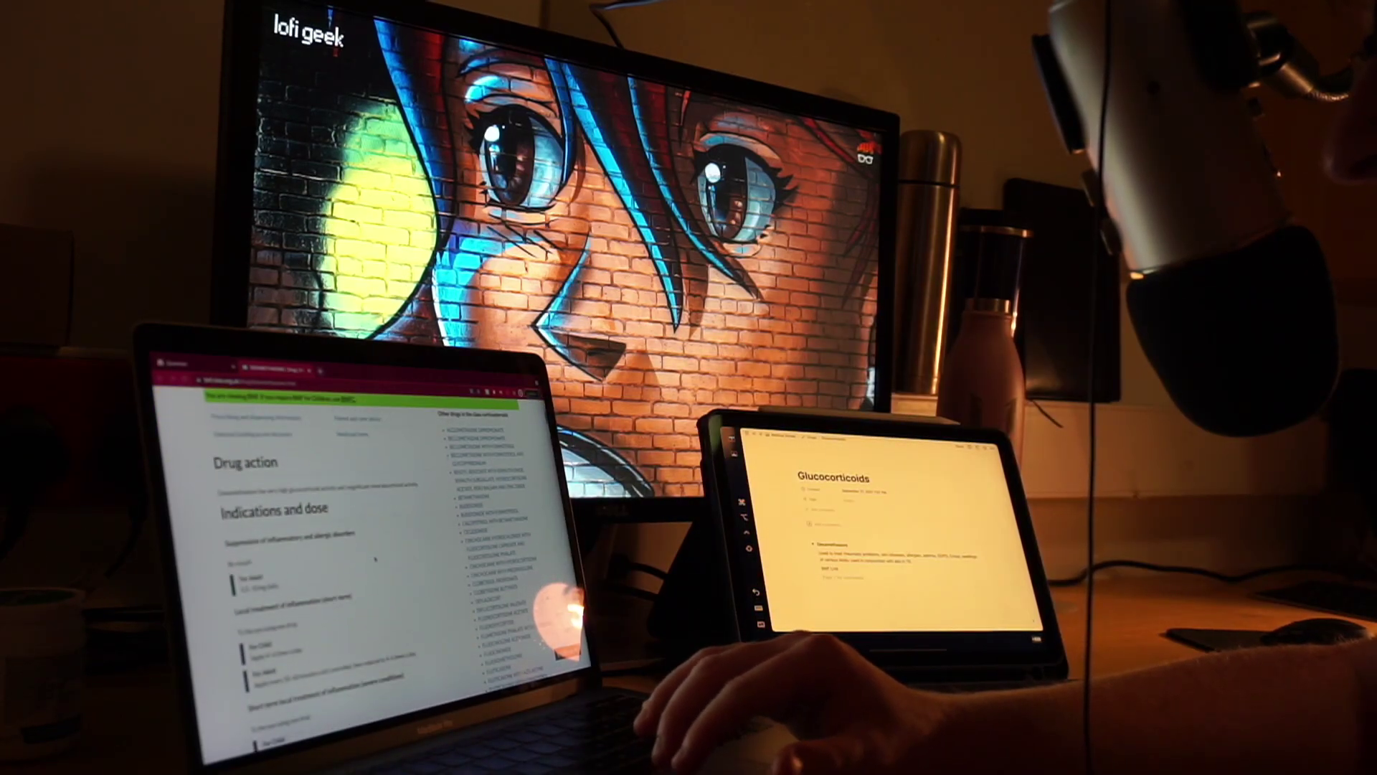
scroll(376, 559, "down", 1)
scroll(376, 559, "down", 1)
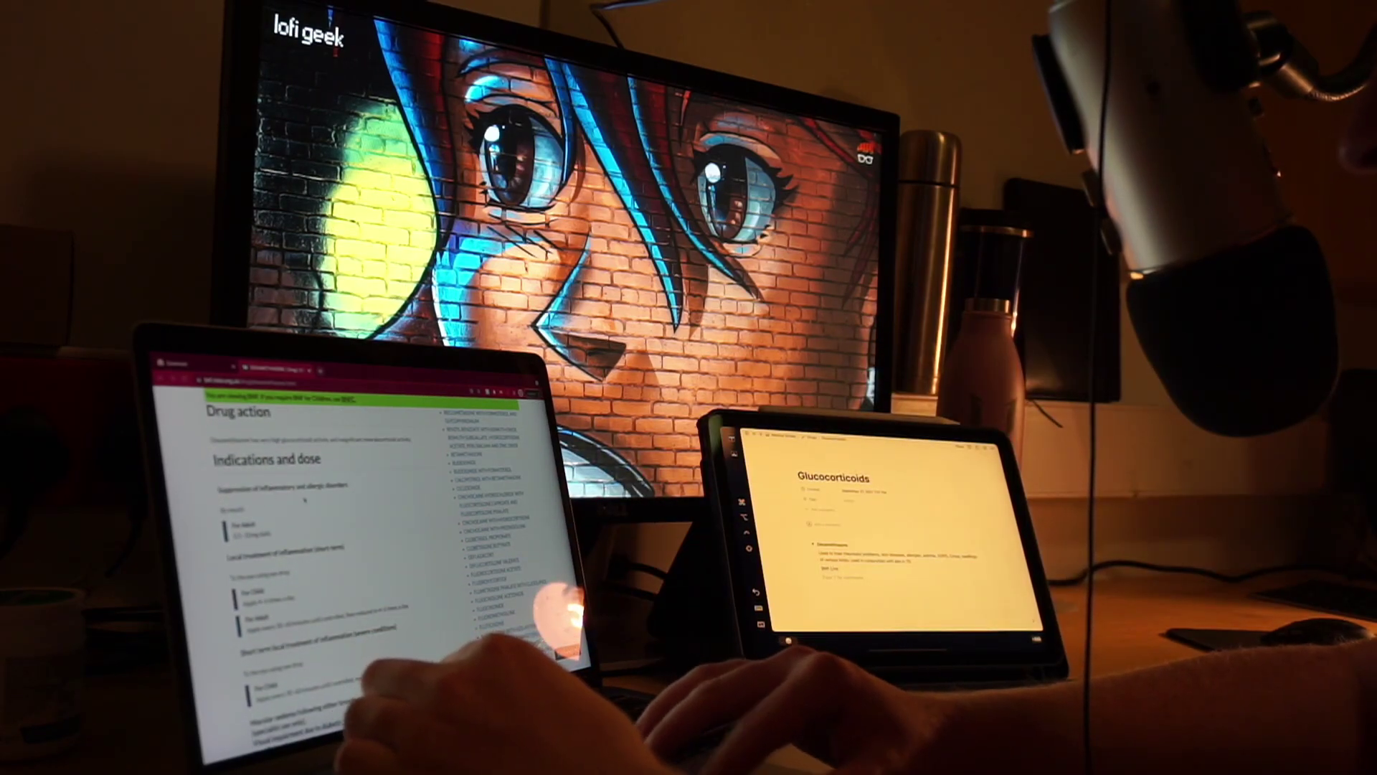
scroll(367, 538, "down", 1)
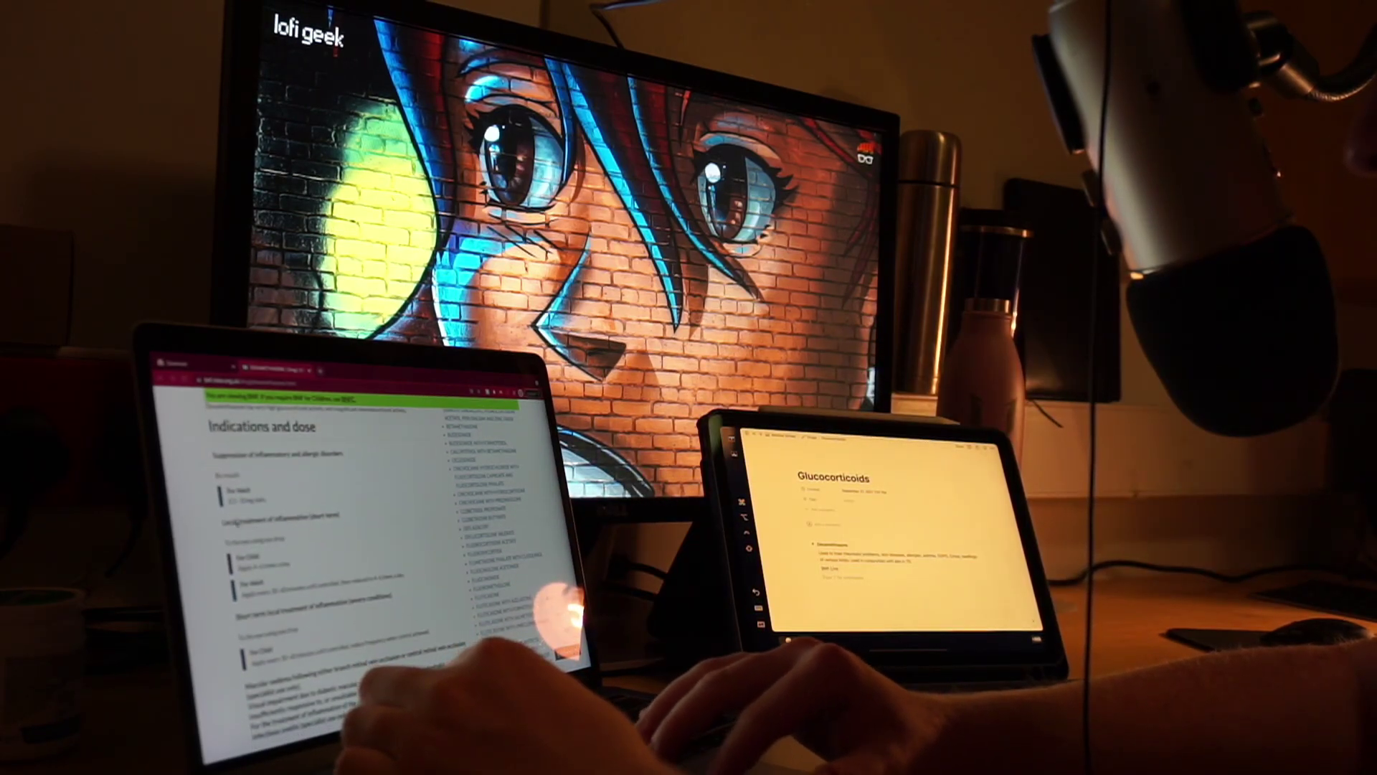
scroll(366, 538, "down", 1)
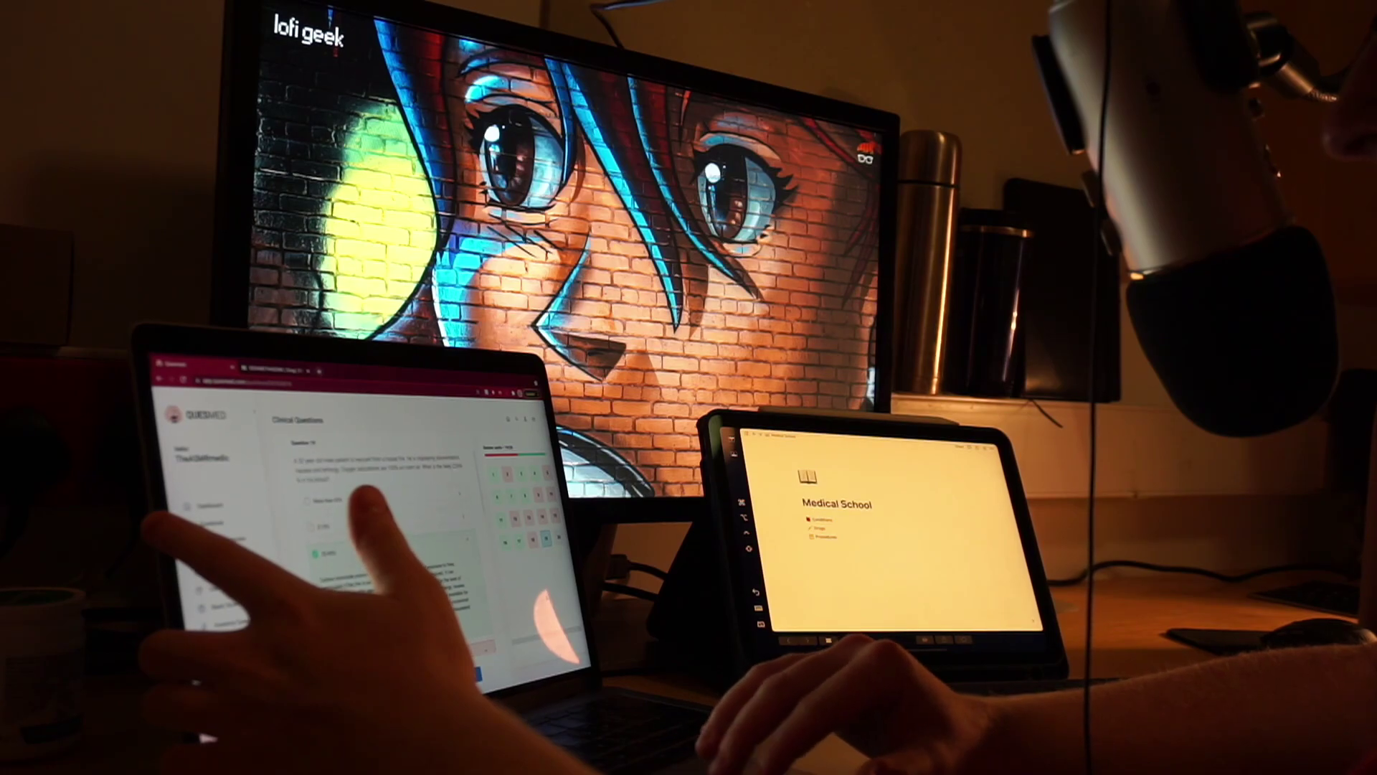
Step: Create a new page under Conditions titled 'Carbon Monoxide Poisoning' and move into its body
left_click(823, 519)
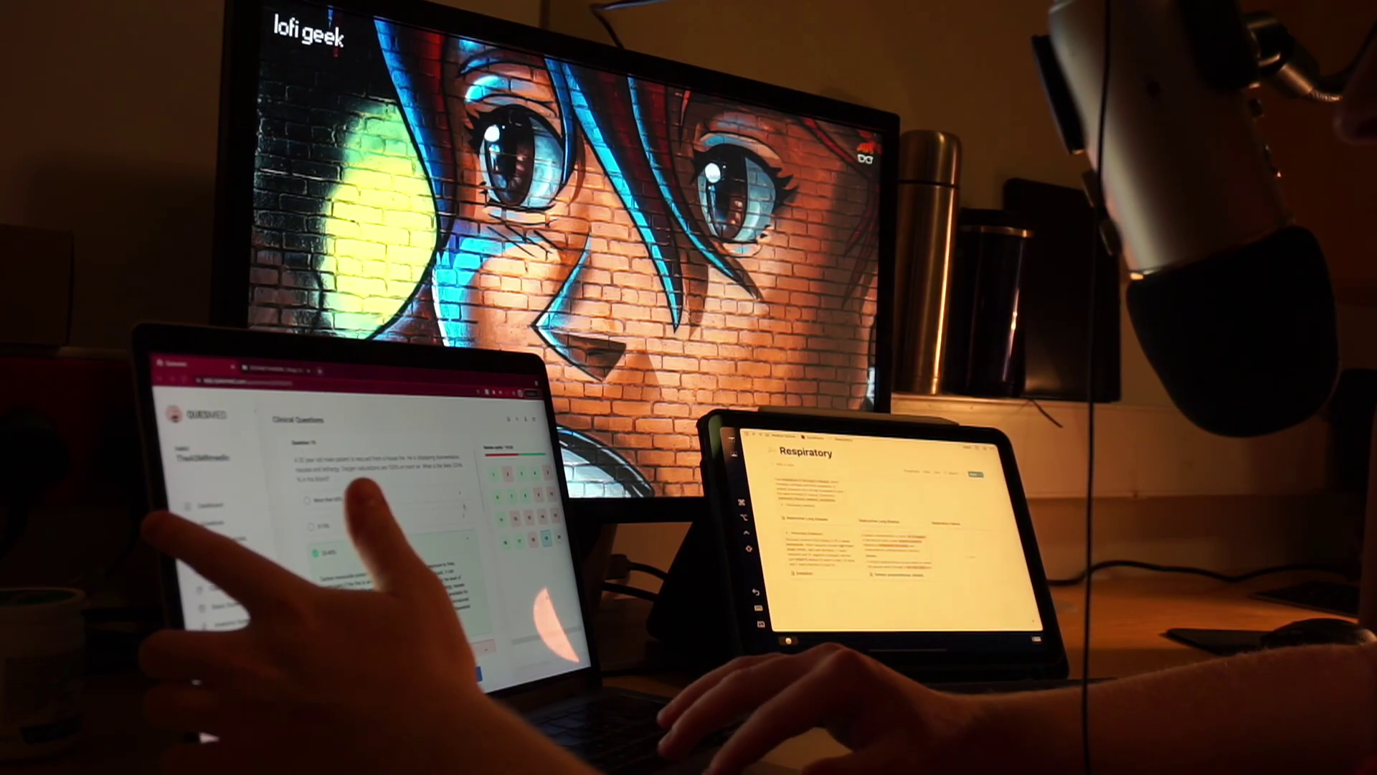
scroll(387, 517, "down", 2)
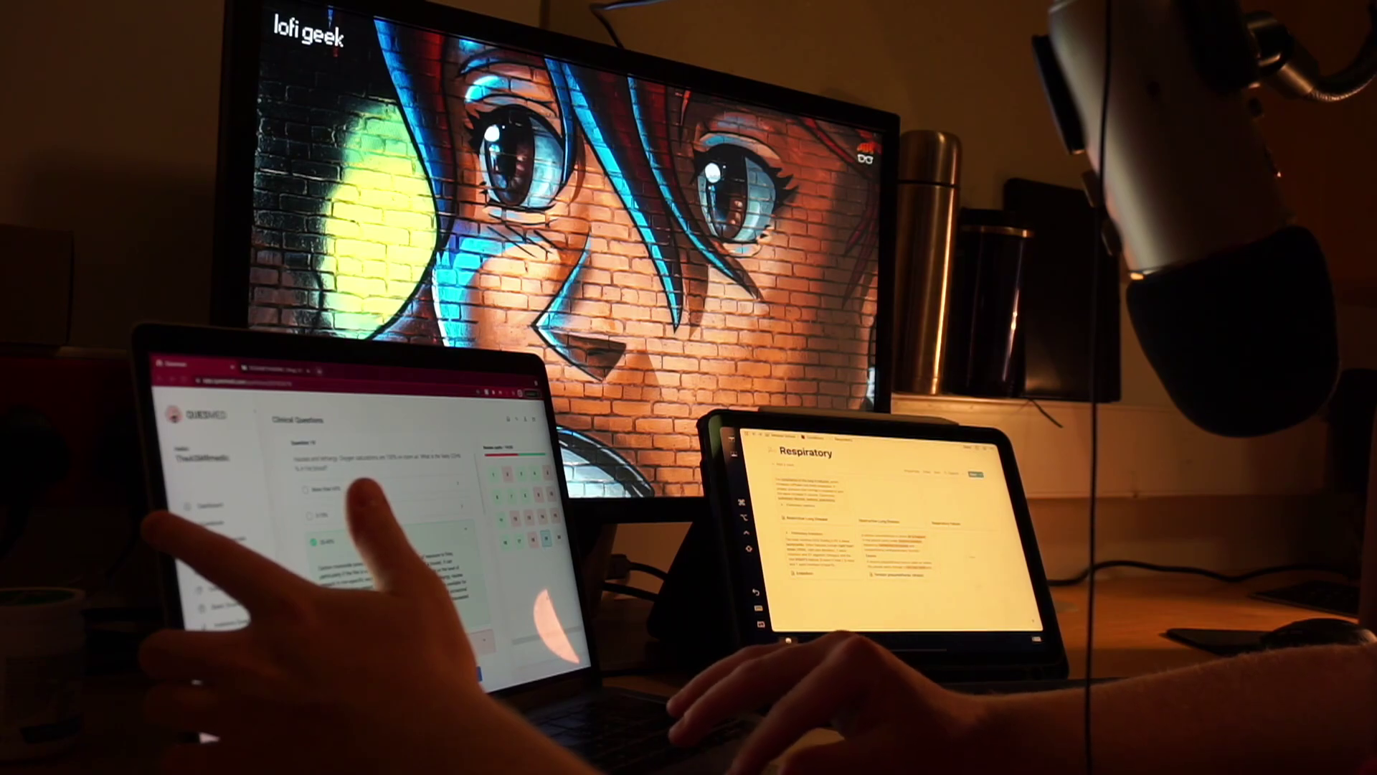
key("Return")
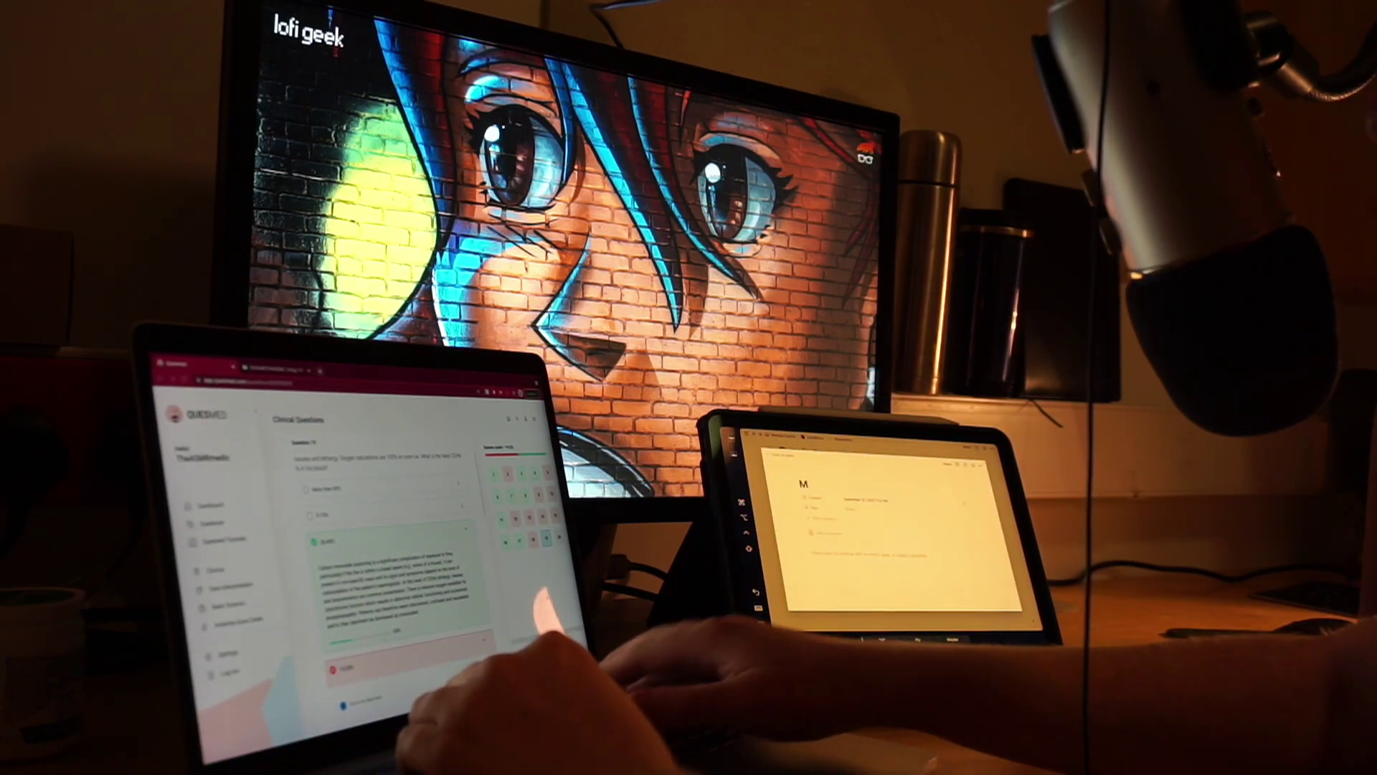
type("Carbon Monoxide")
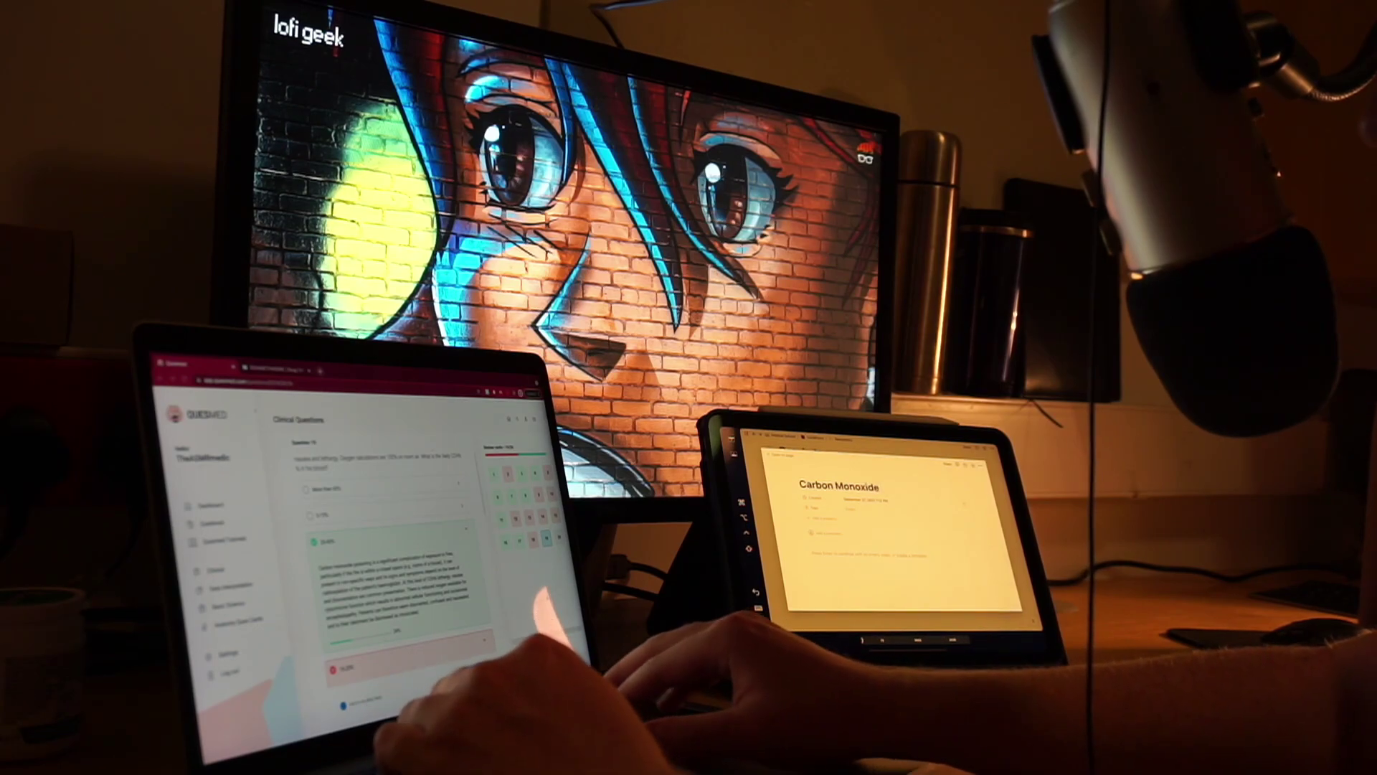
type(" poisoning")
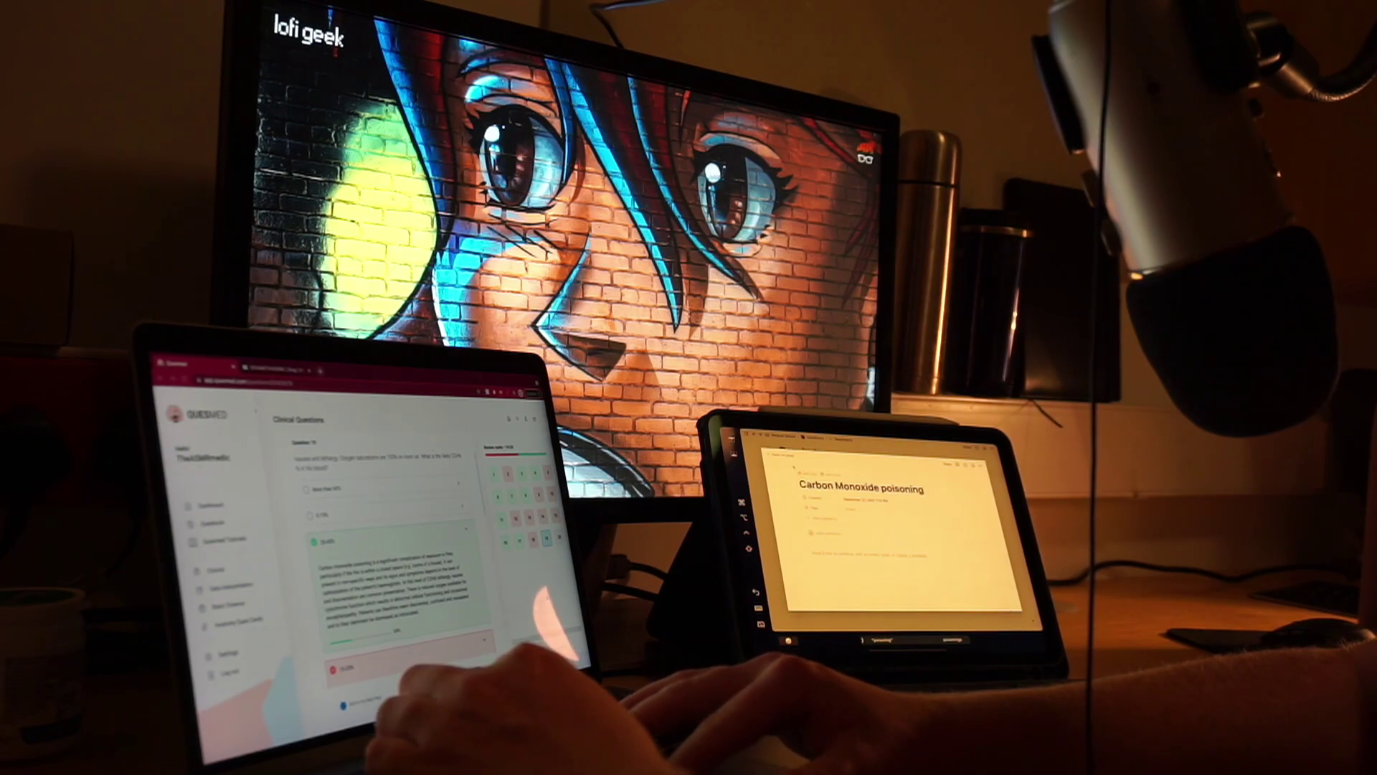
key("Return")
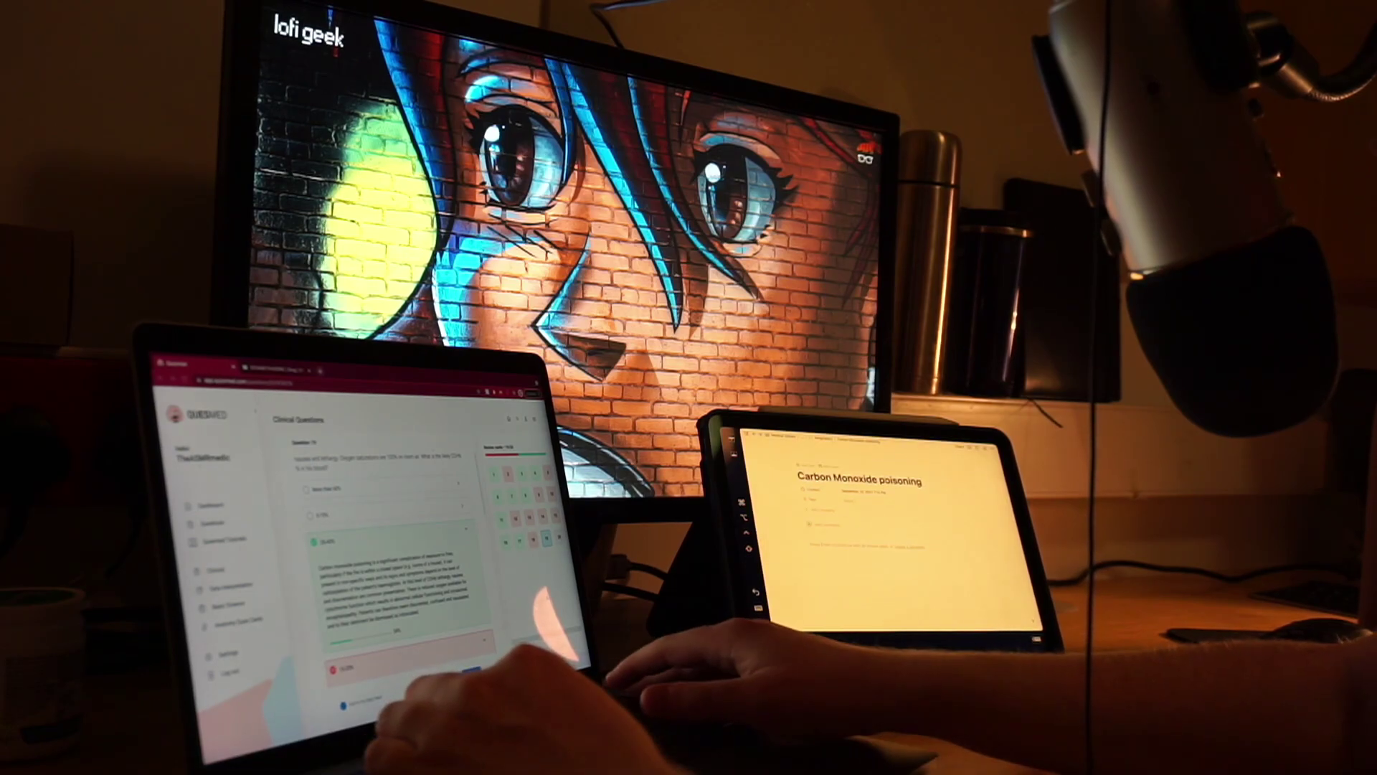
type("P")
key("Return")
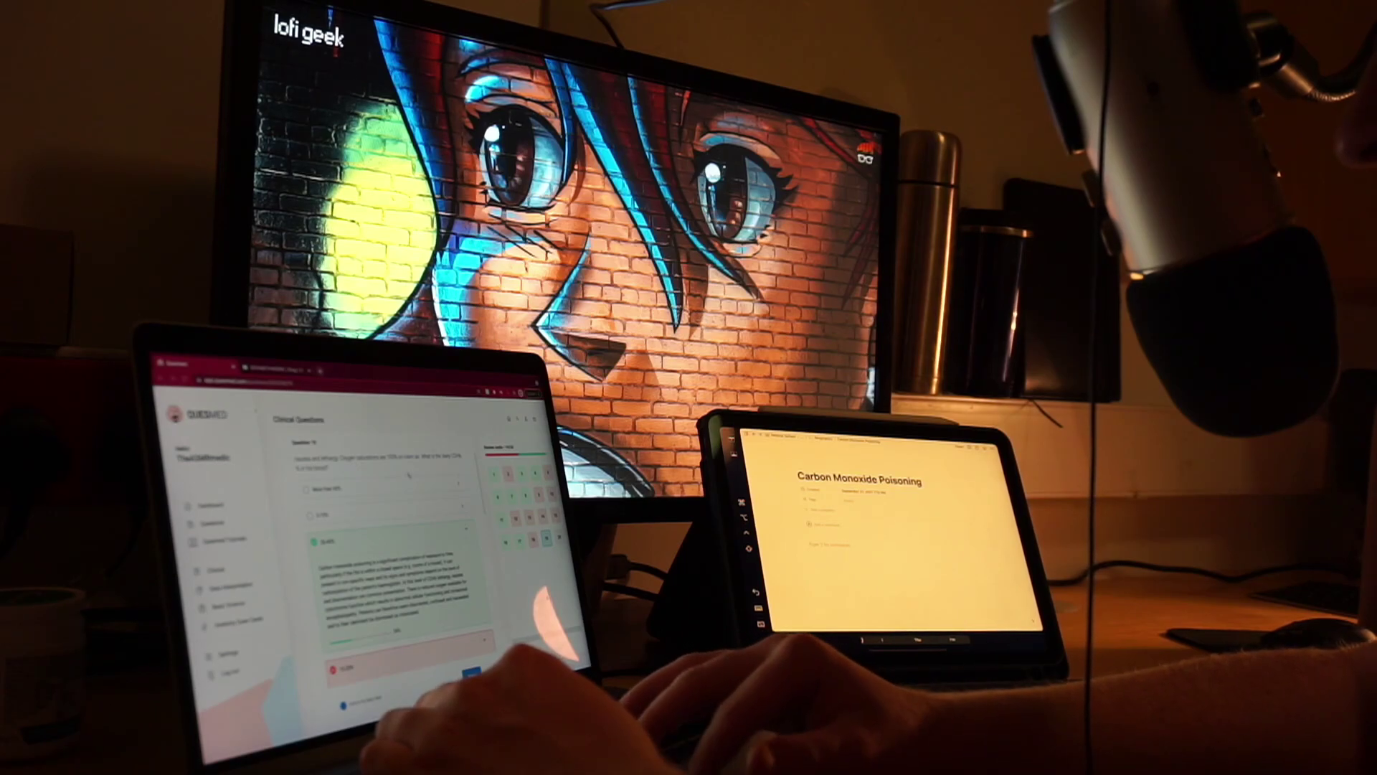
scroll(406, 470, "up", 1)
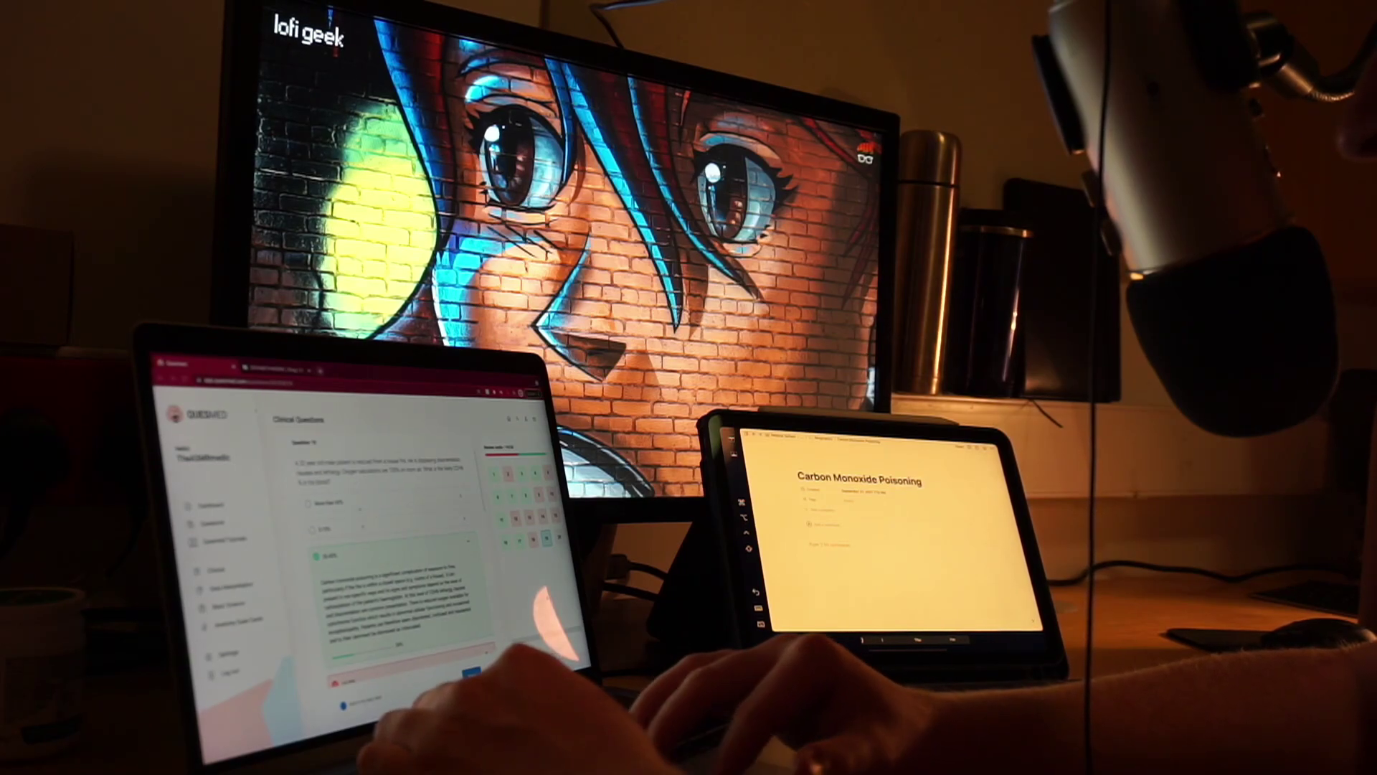
scroll(398, 560, "down", 2)
scroll(398, 560, "down", 1)
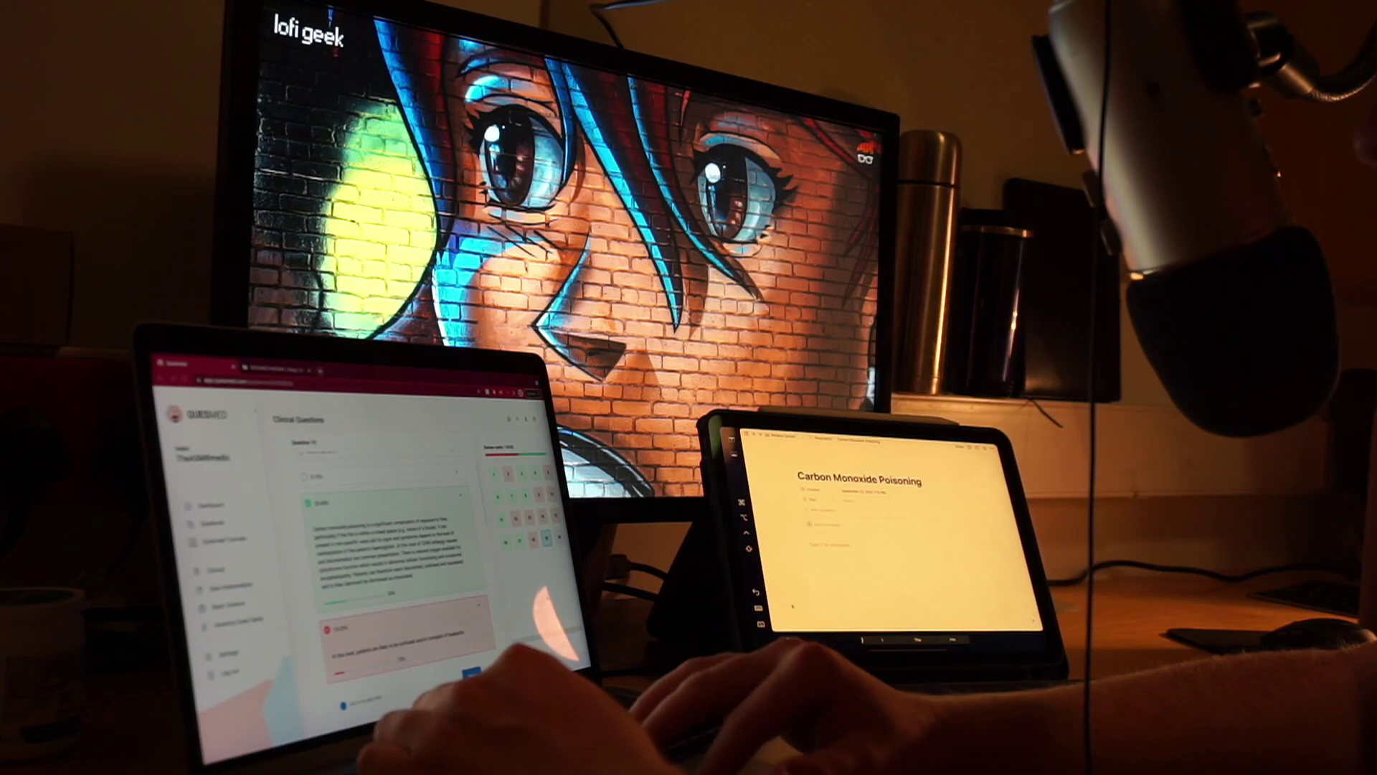
type("- Ex")
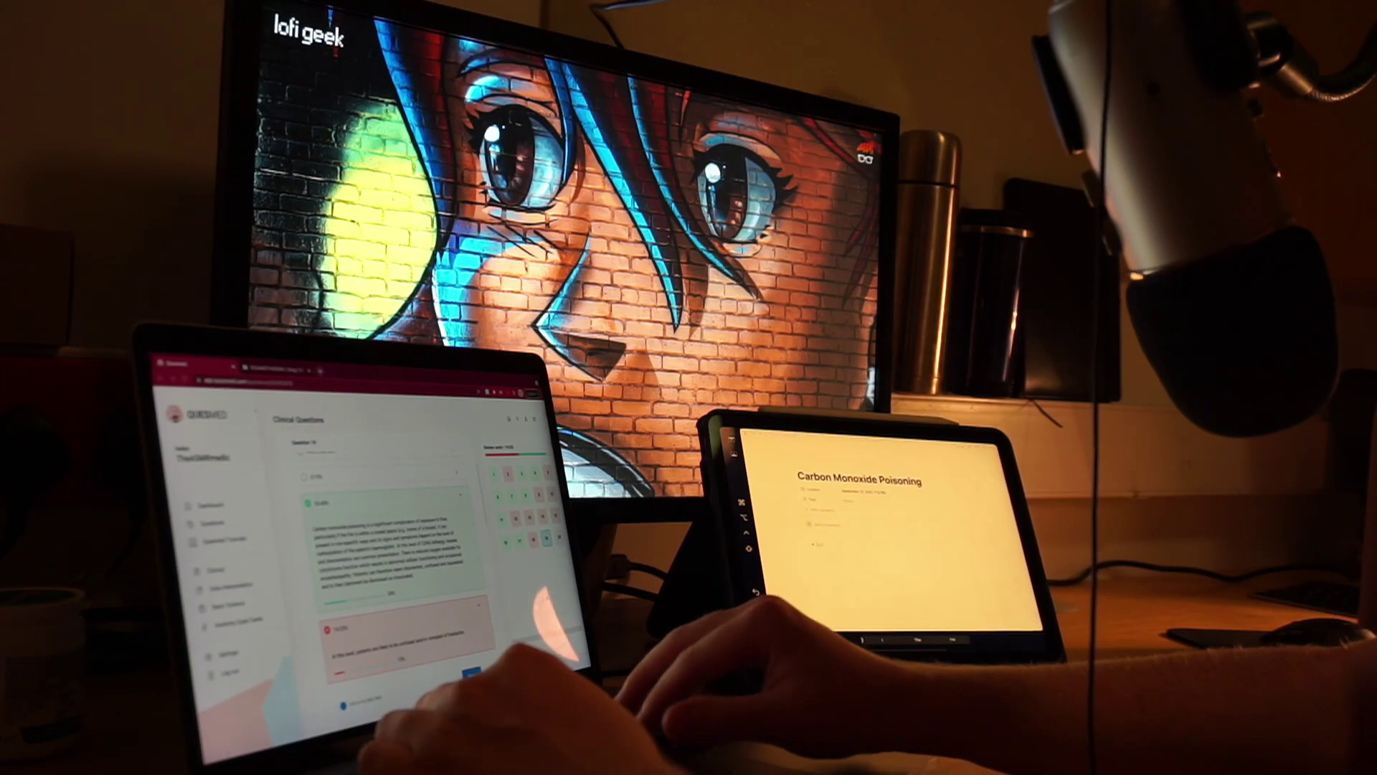
Step: Write a first bullet about CO poisoning and significant combustion, leaving blank lines above the next section
key("BackSpace")
key("BackSpace")
key("BackSpace")
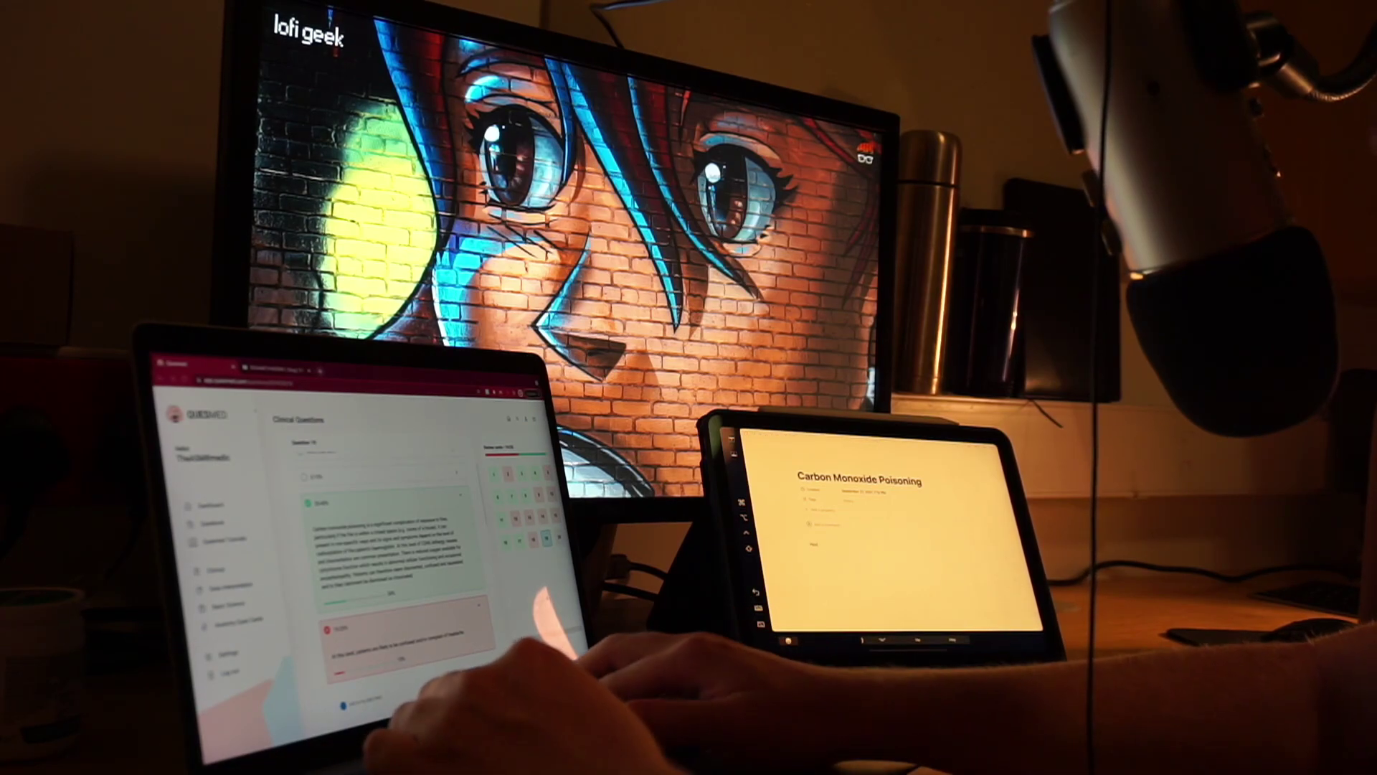
type("Cause ex")
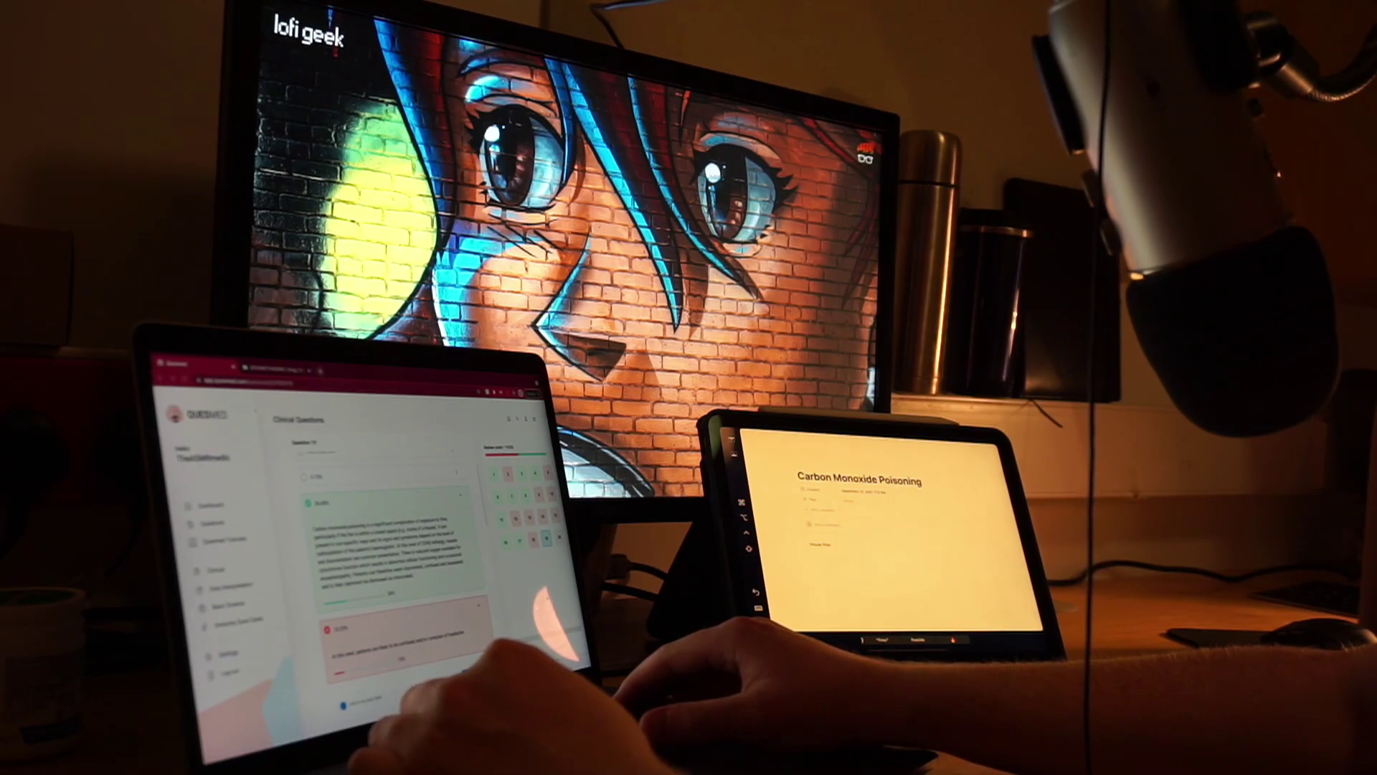
key("Return")
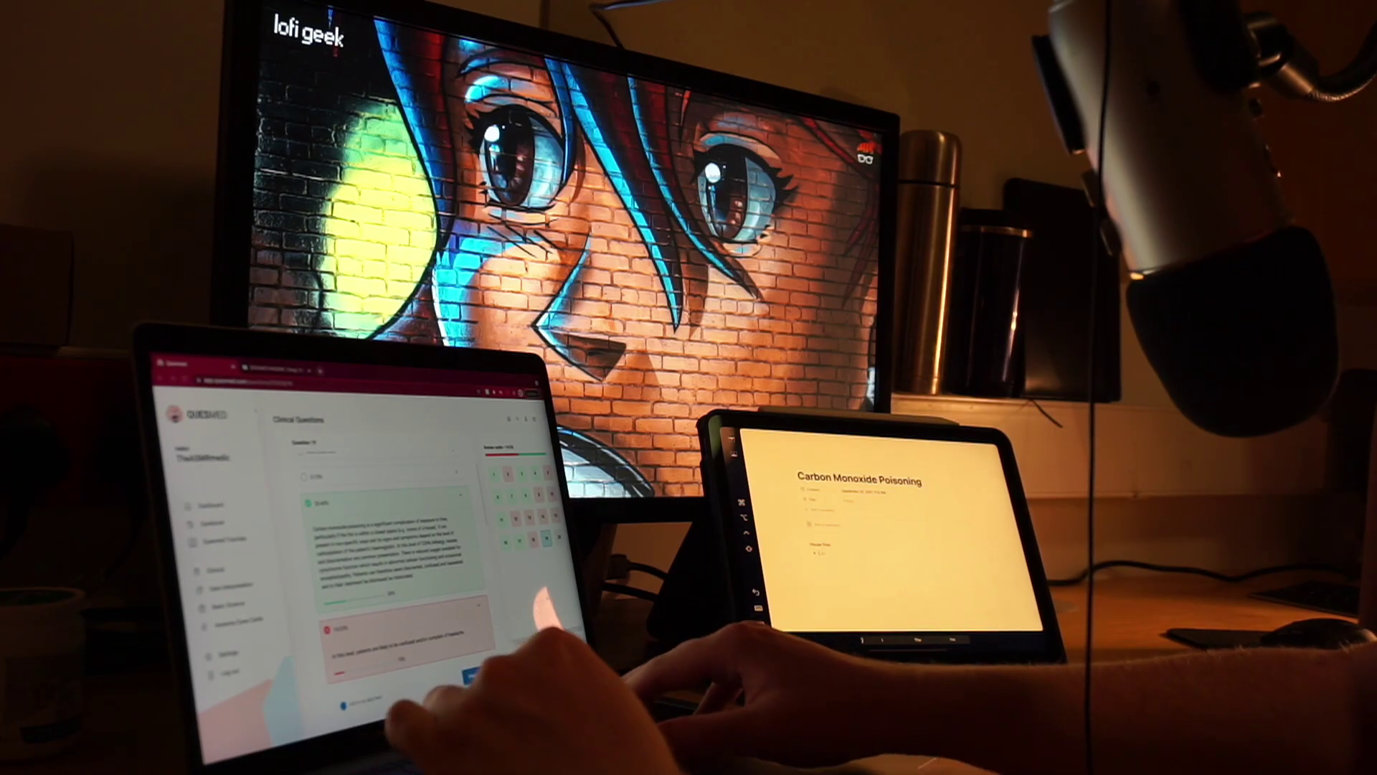
type("Co")
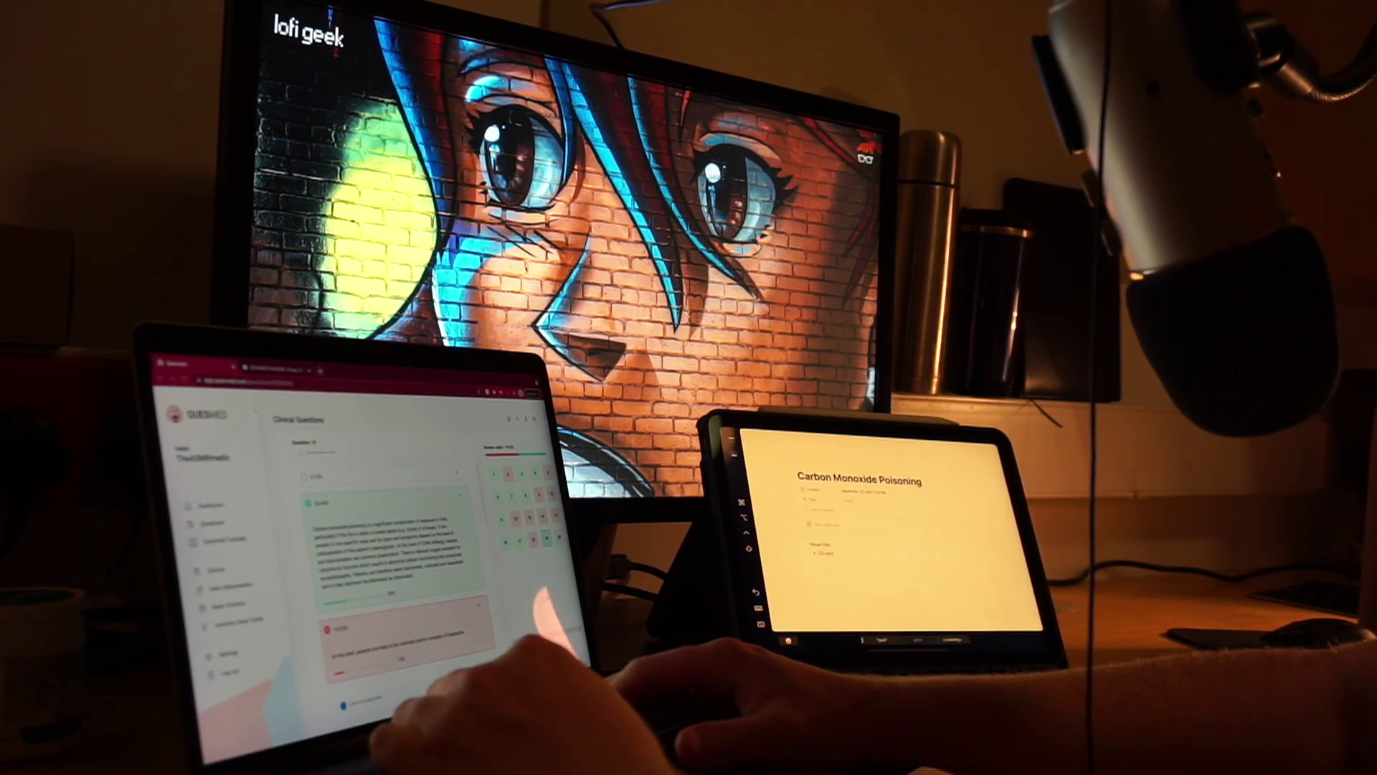
type(" poisoning")
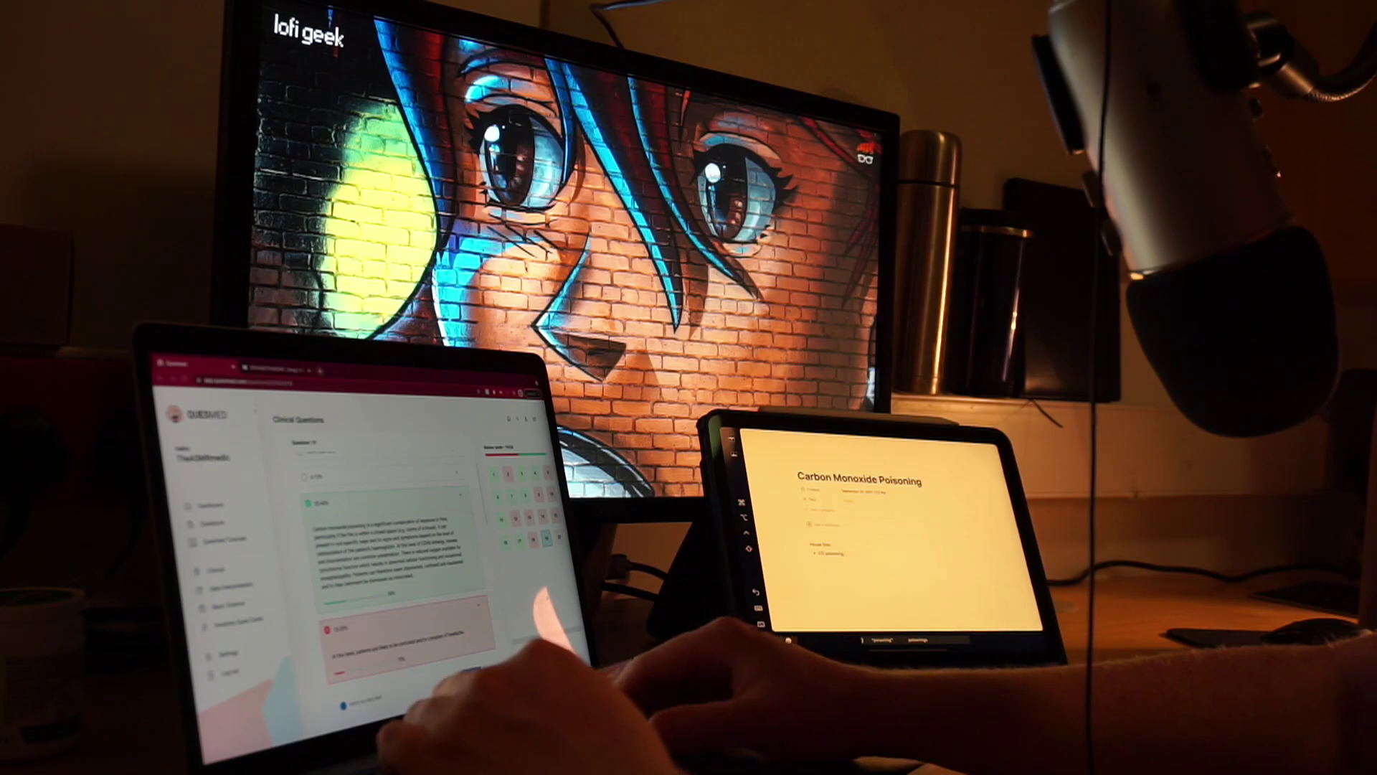
type(" signs")
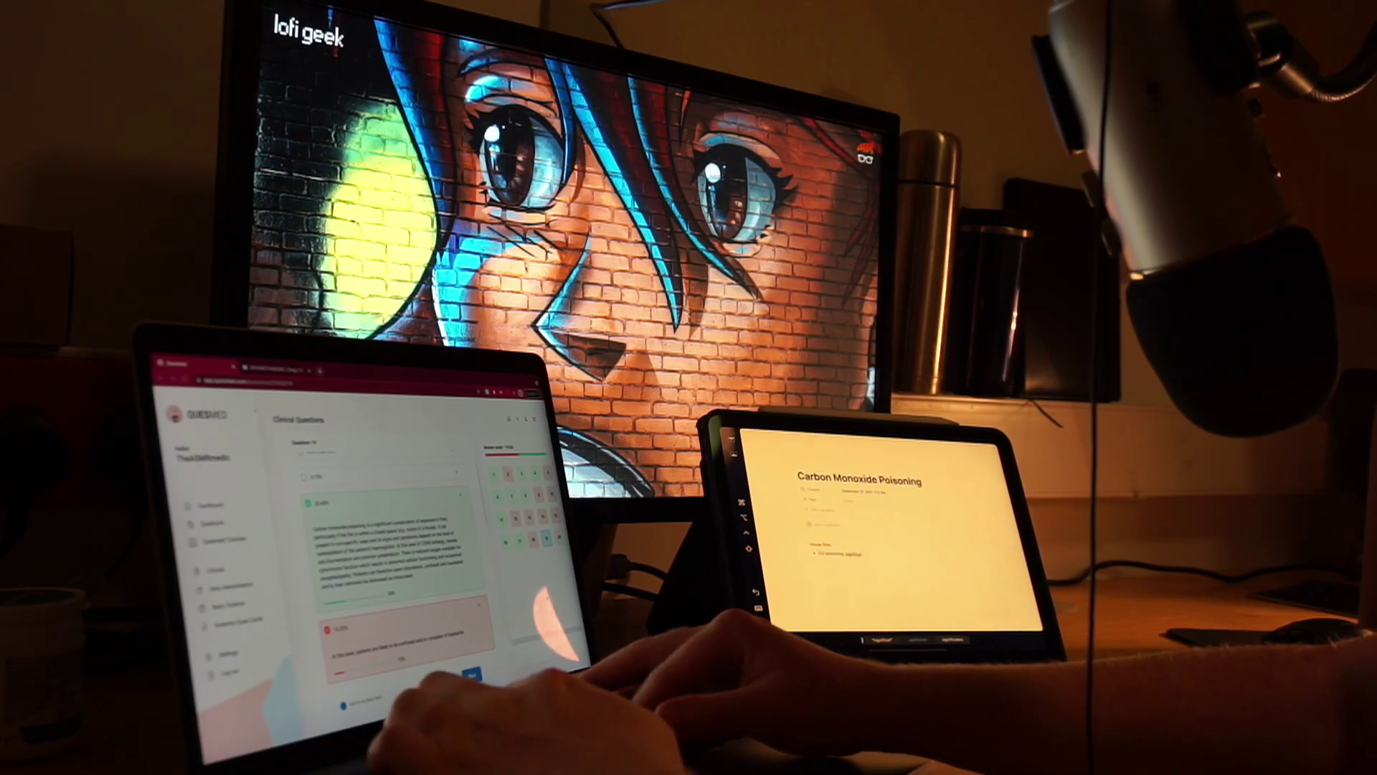
type(" and sym")
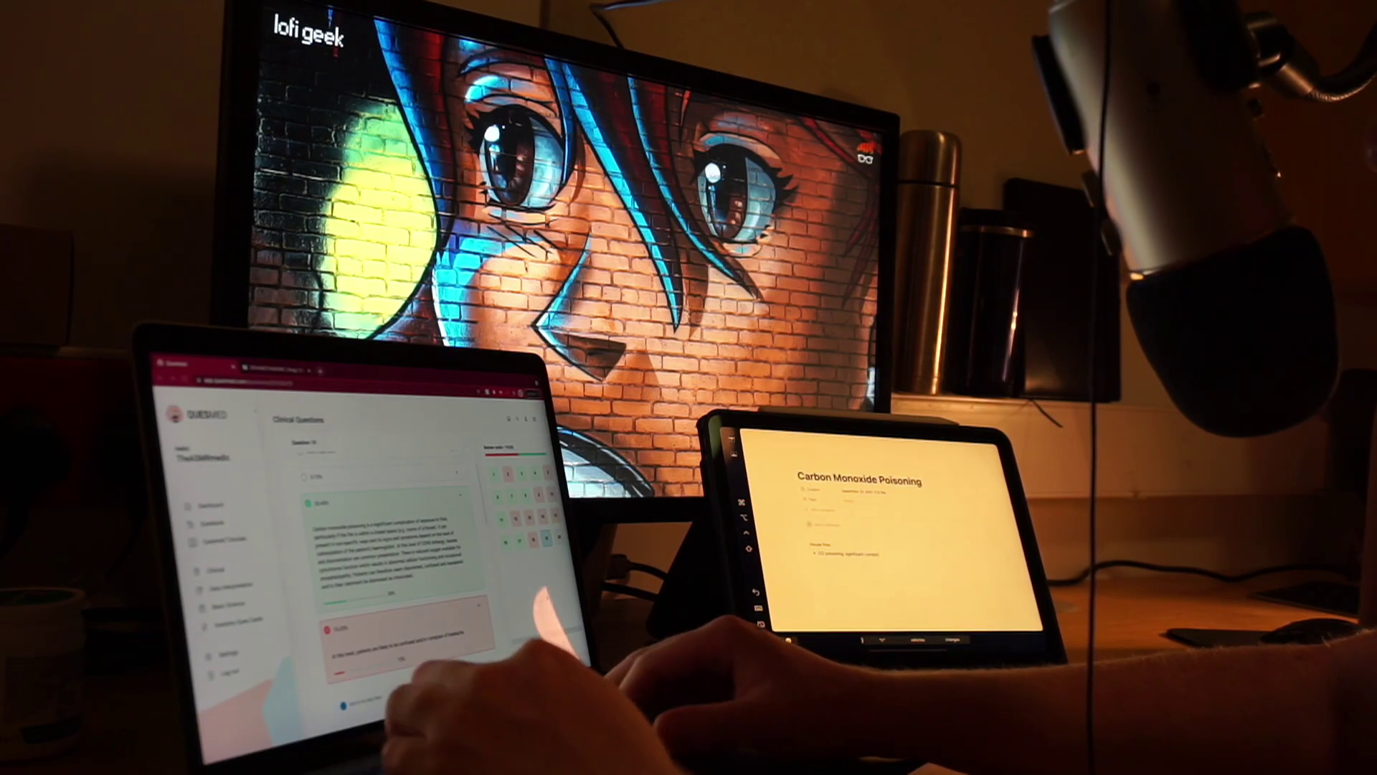
type("cation")
key("Return")
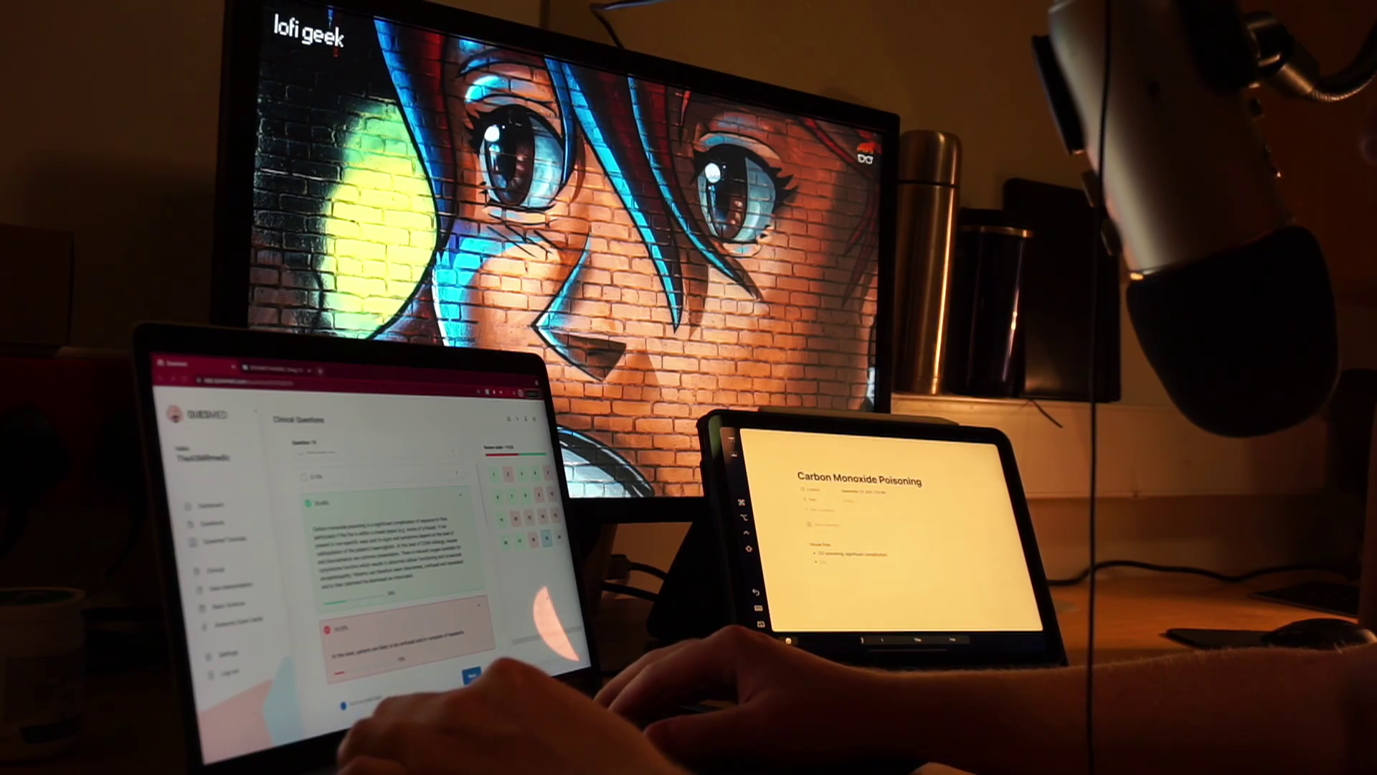
key("BackSpace")
key("BackSpace")
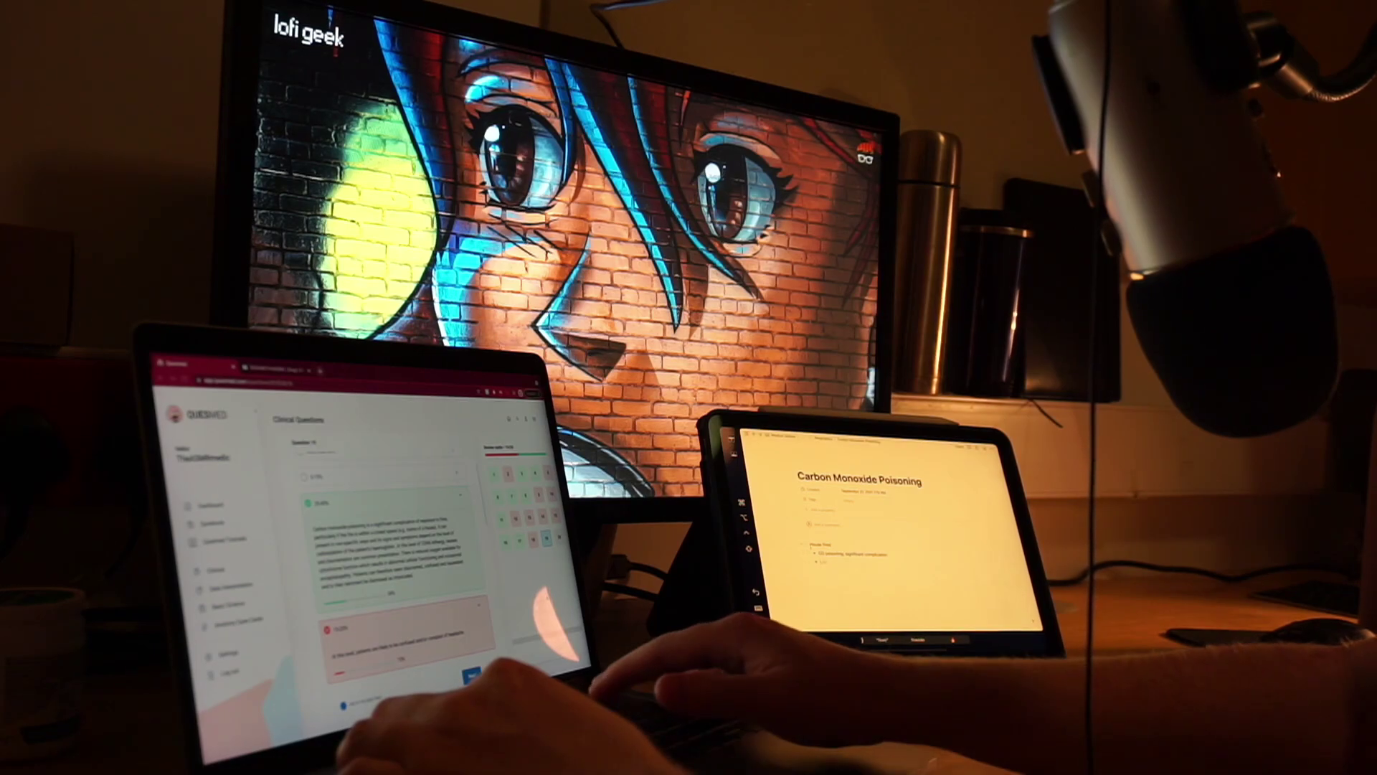
key("Return")
key("Return")
key("Return")
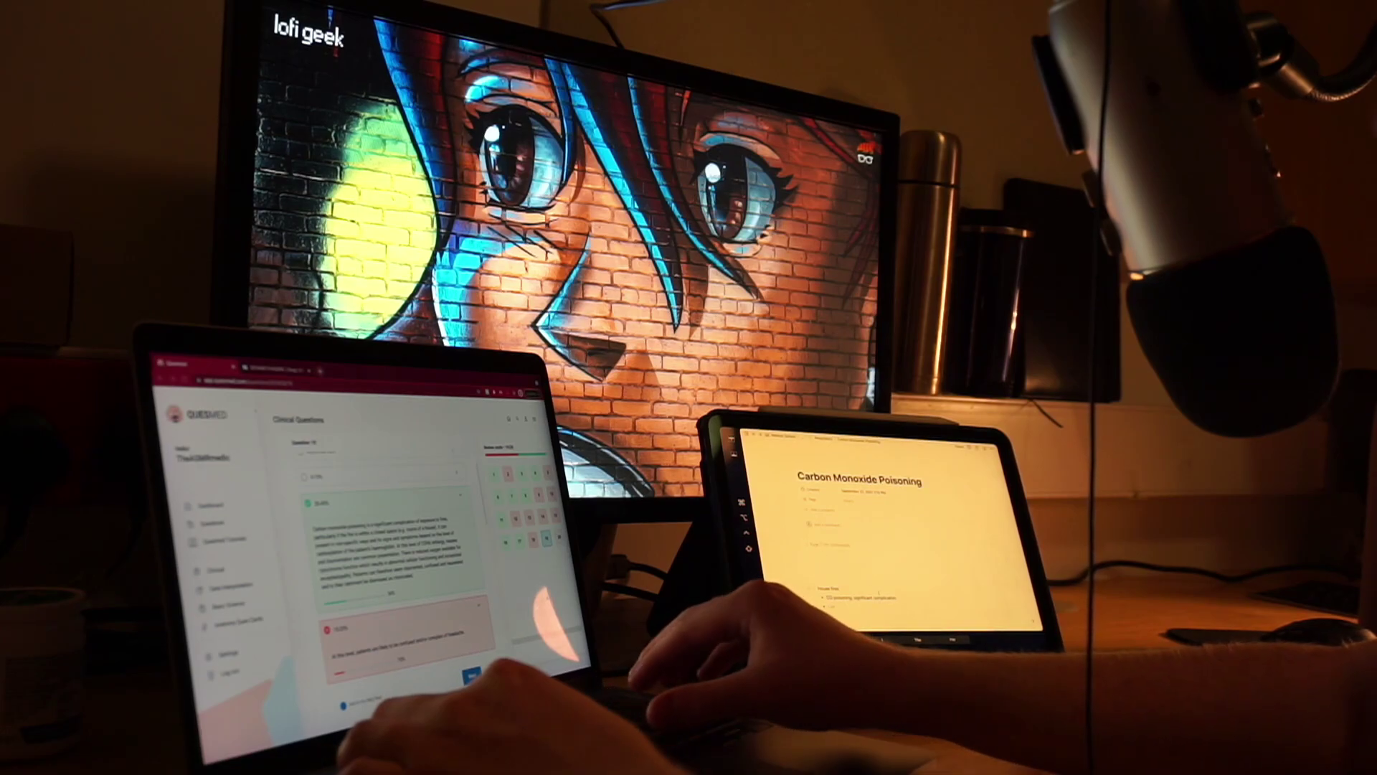
key("Return")
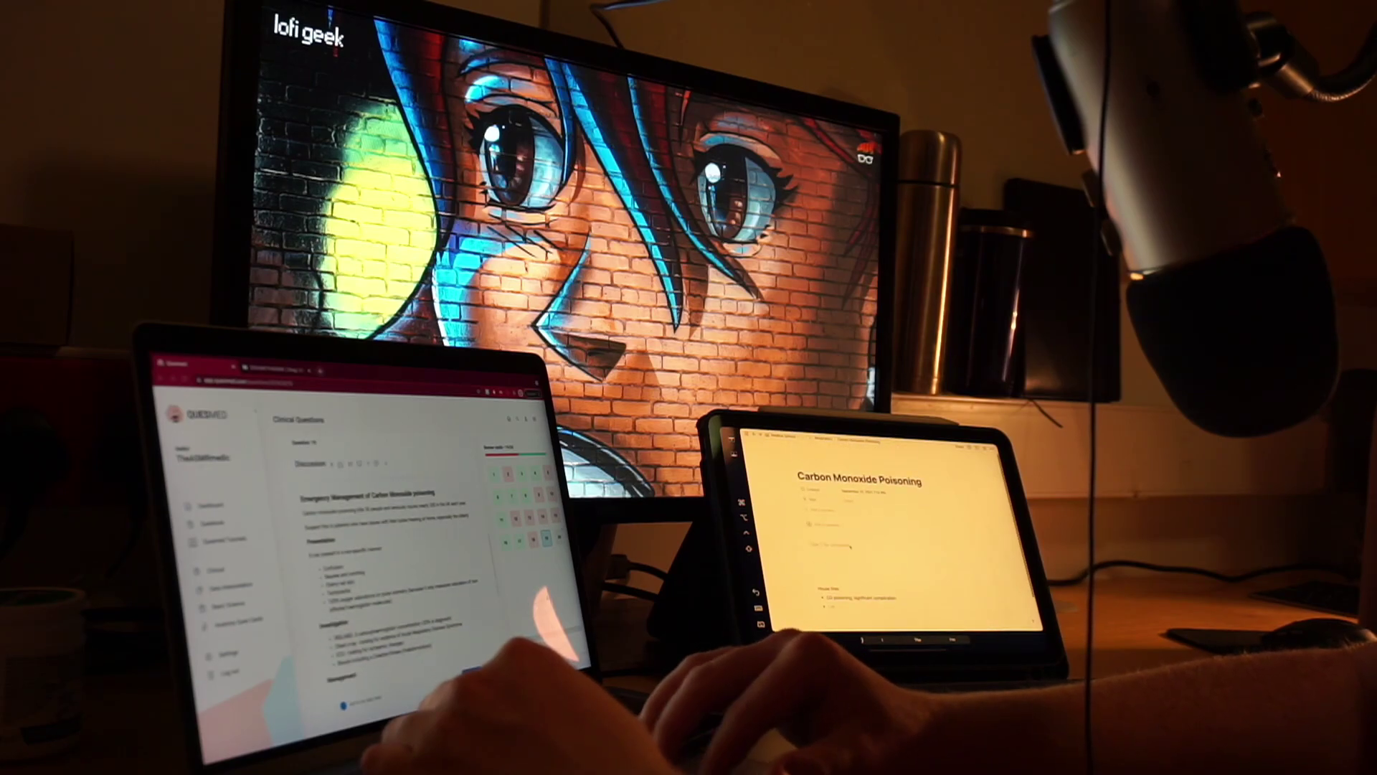
scroll(388, 560, "down", 2)
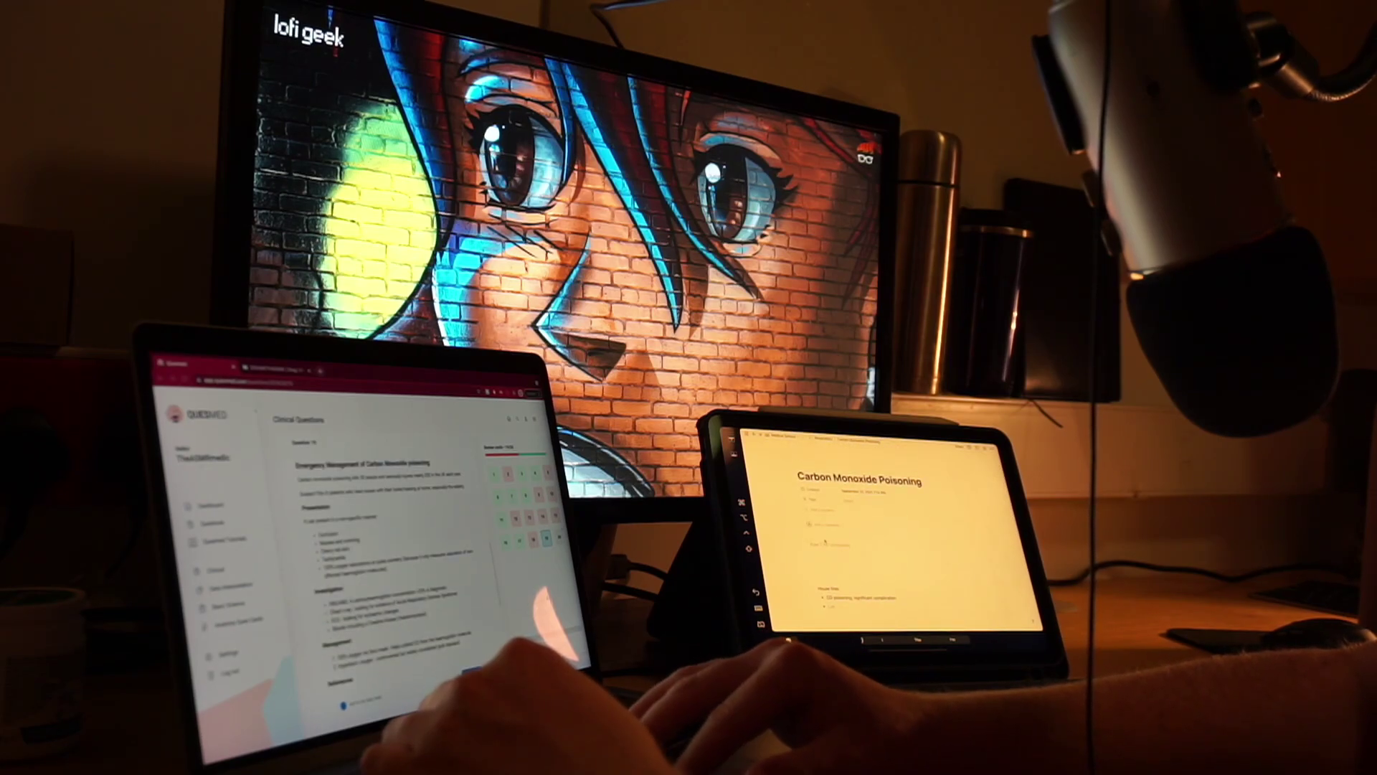
type("Present")
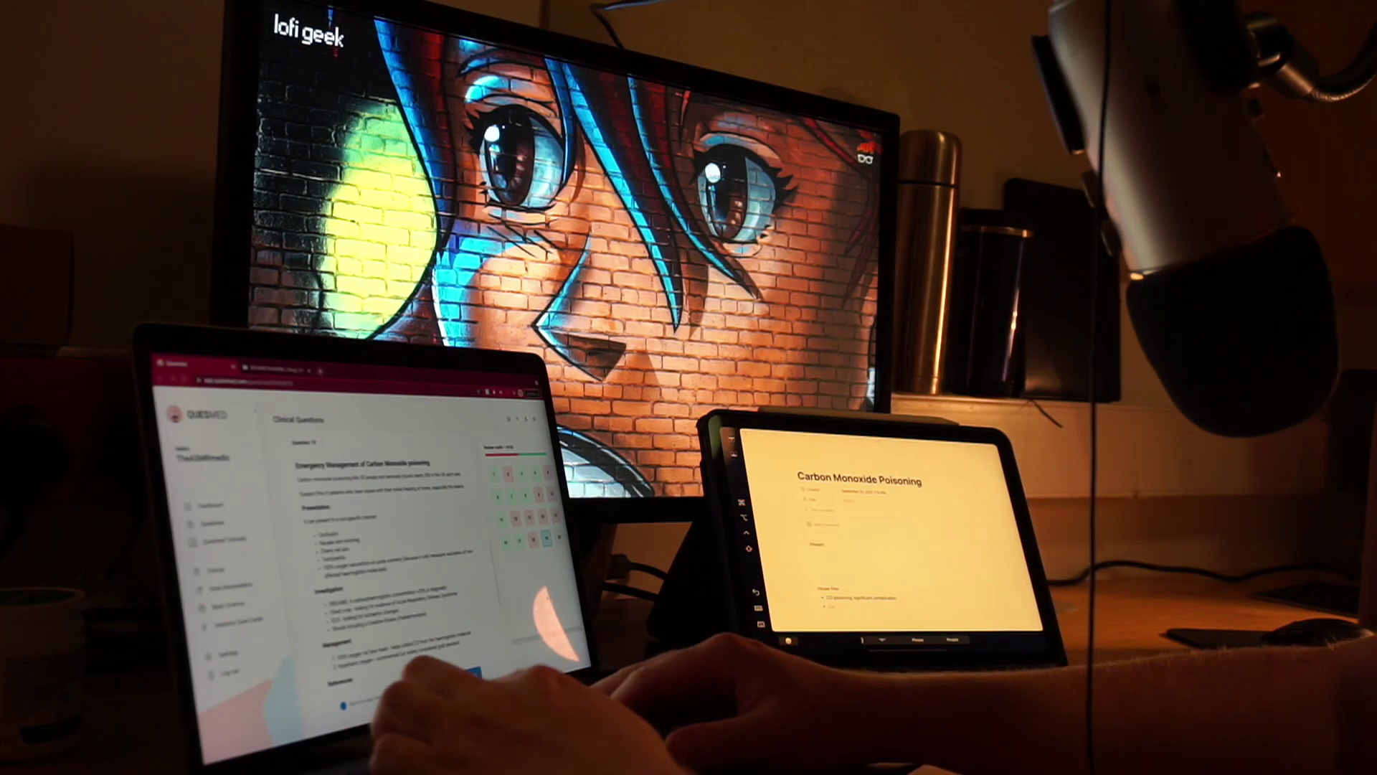
type("ation")
Step: Add a Presentation heading and paste the QuesMed symptom bullets, removing the duplicate Confusion line
key("Return")
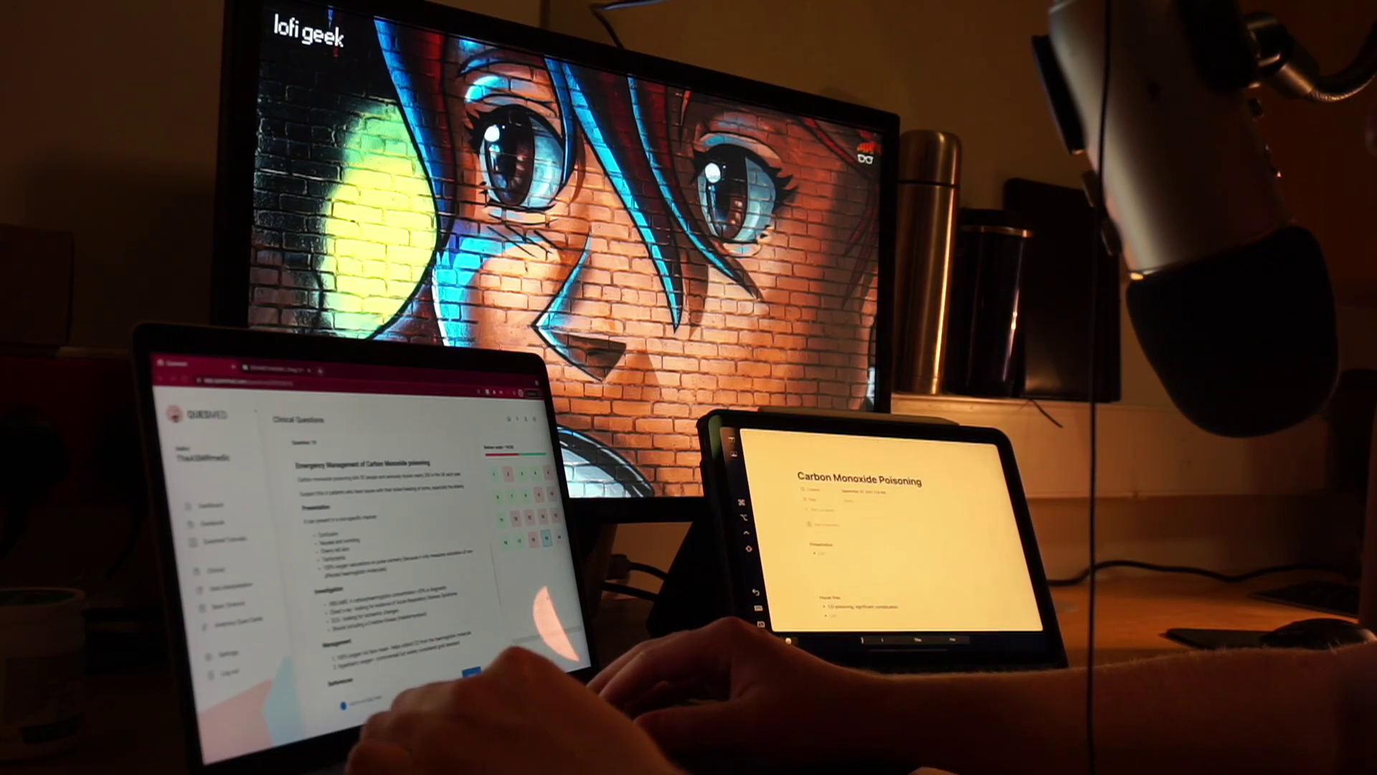
type("- ")
type("Confusion")
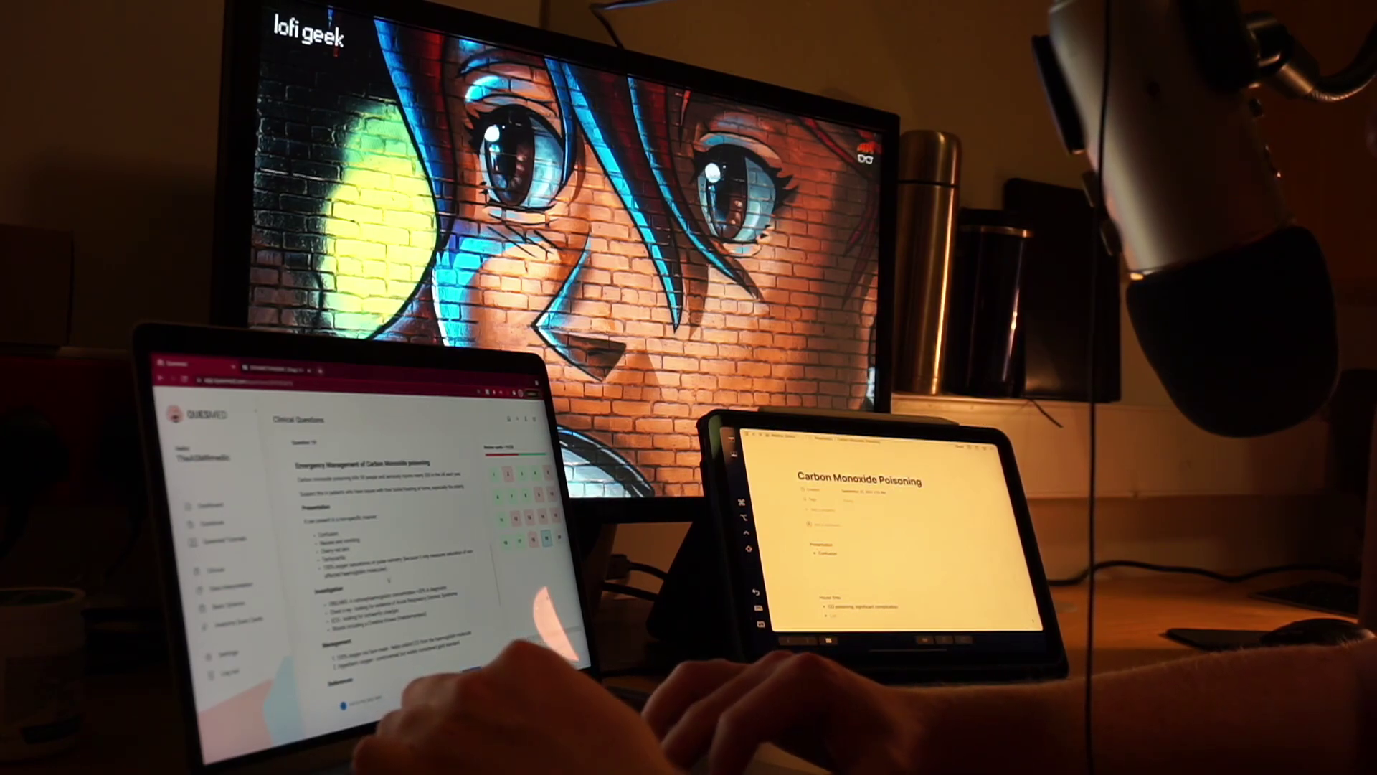
left_click_drag(320, 532, 474, 572)
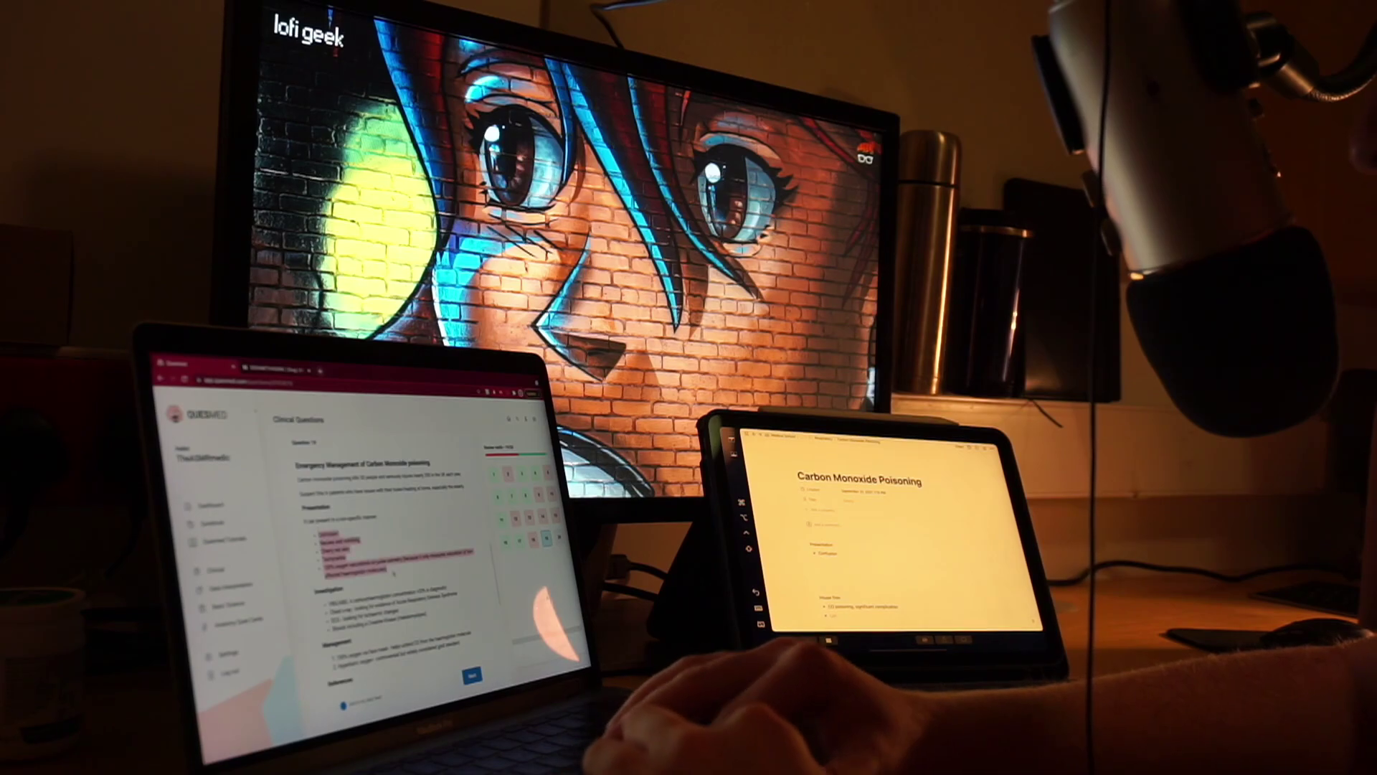
key("super+backslash")
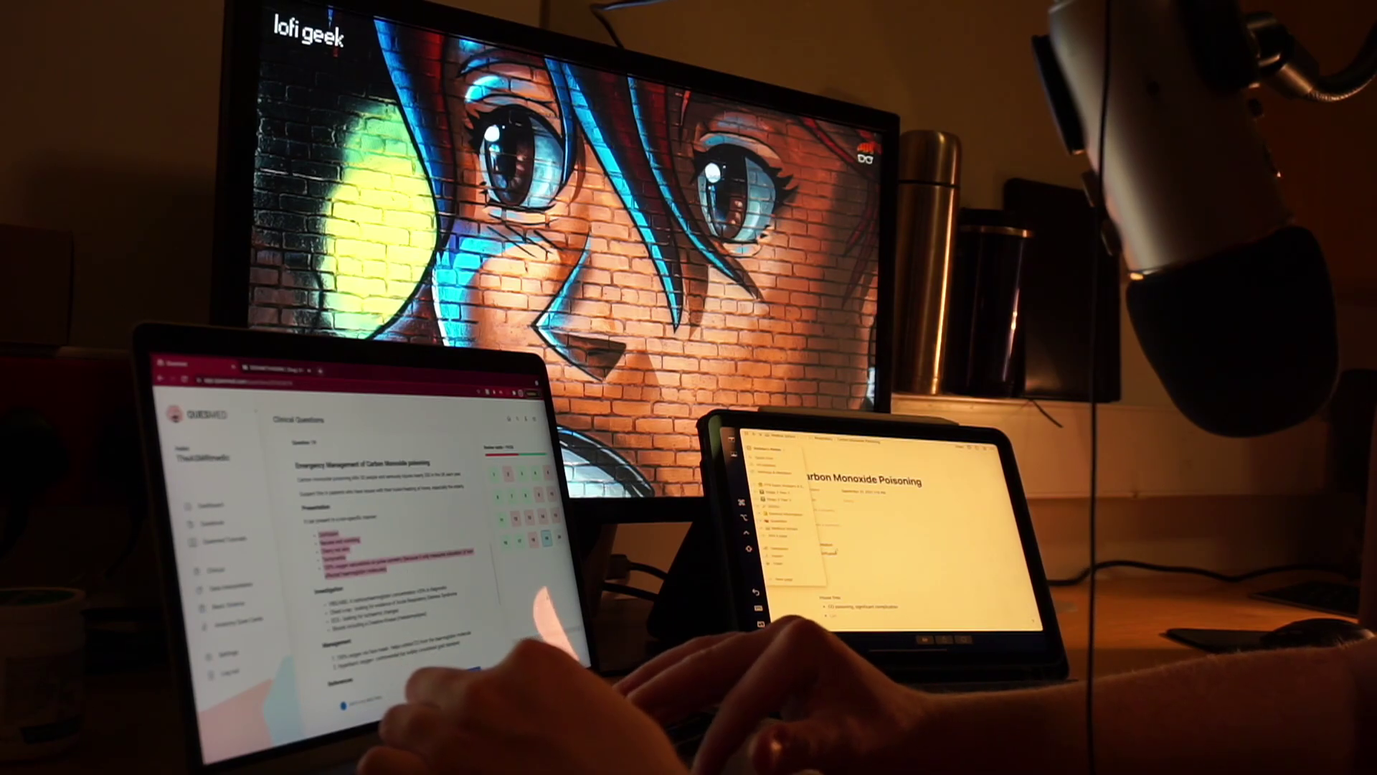
key("super+backslash")
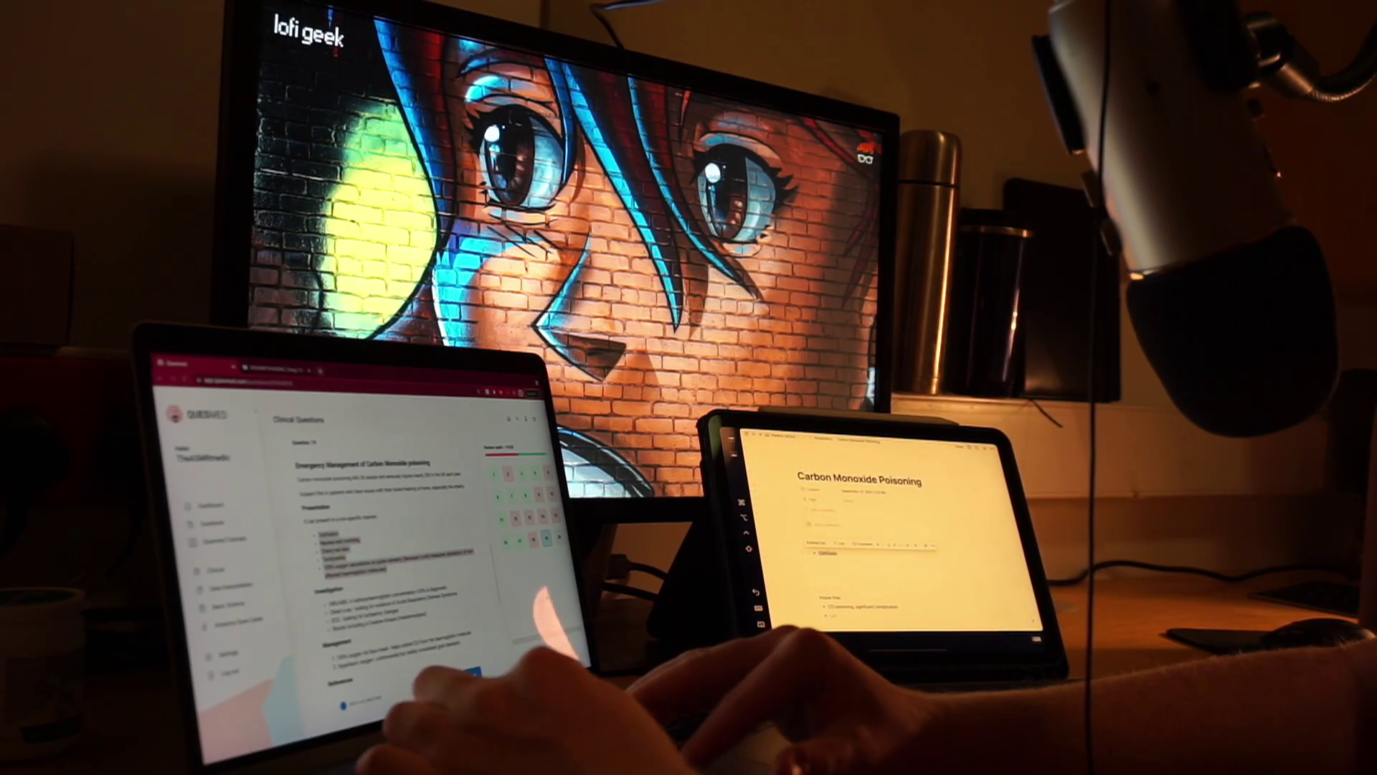
key("super+v")
key("alt+BackSpace")
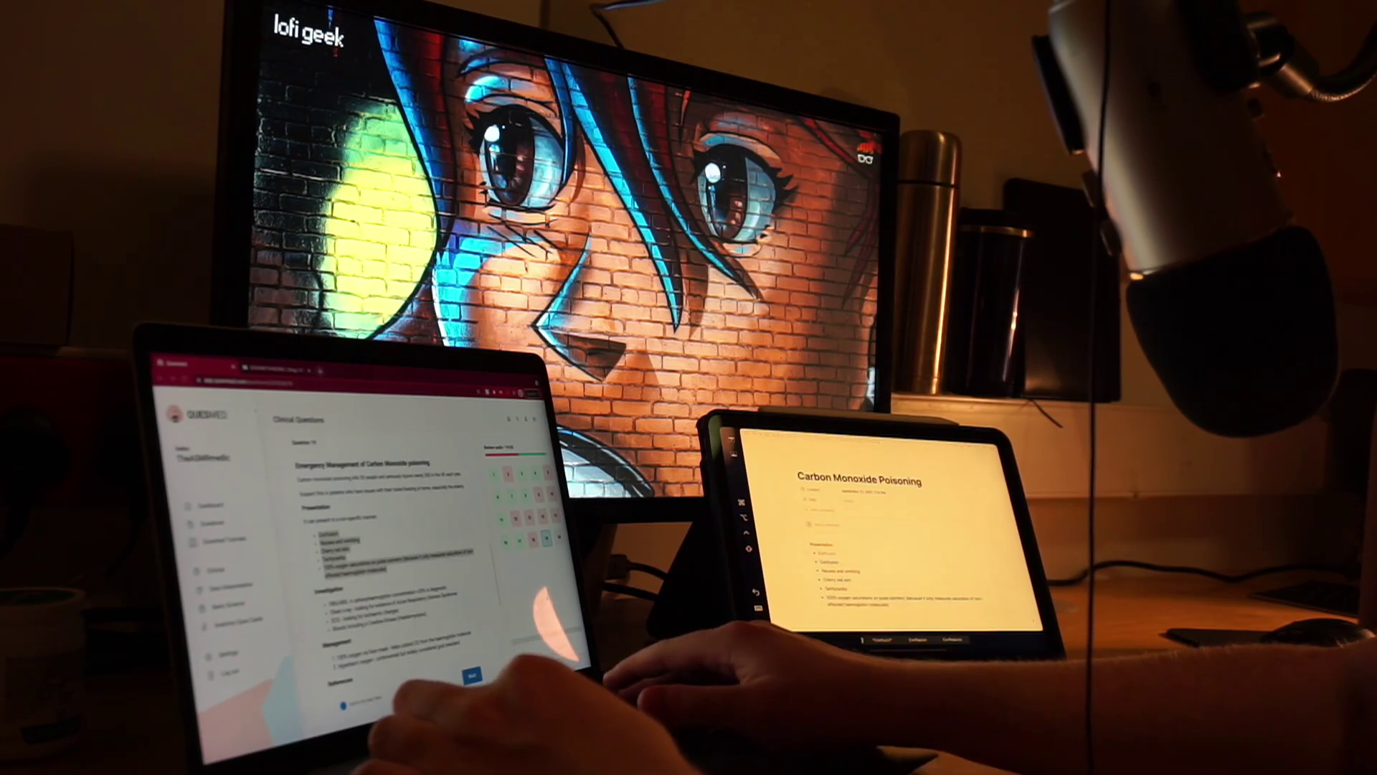
key("BackSpace")
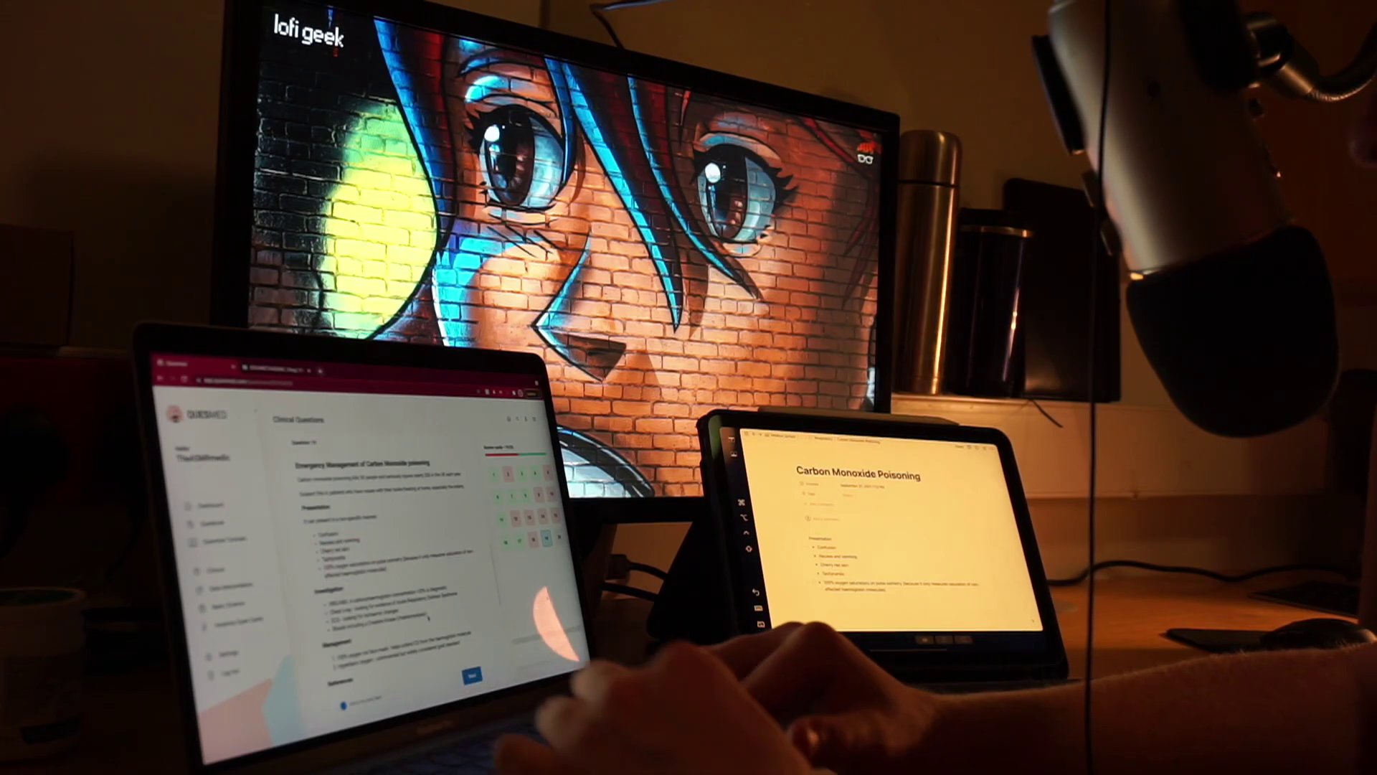
scroll(366, 559, "down", 3)
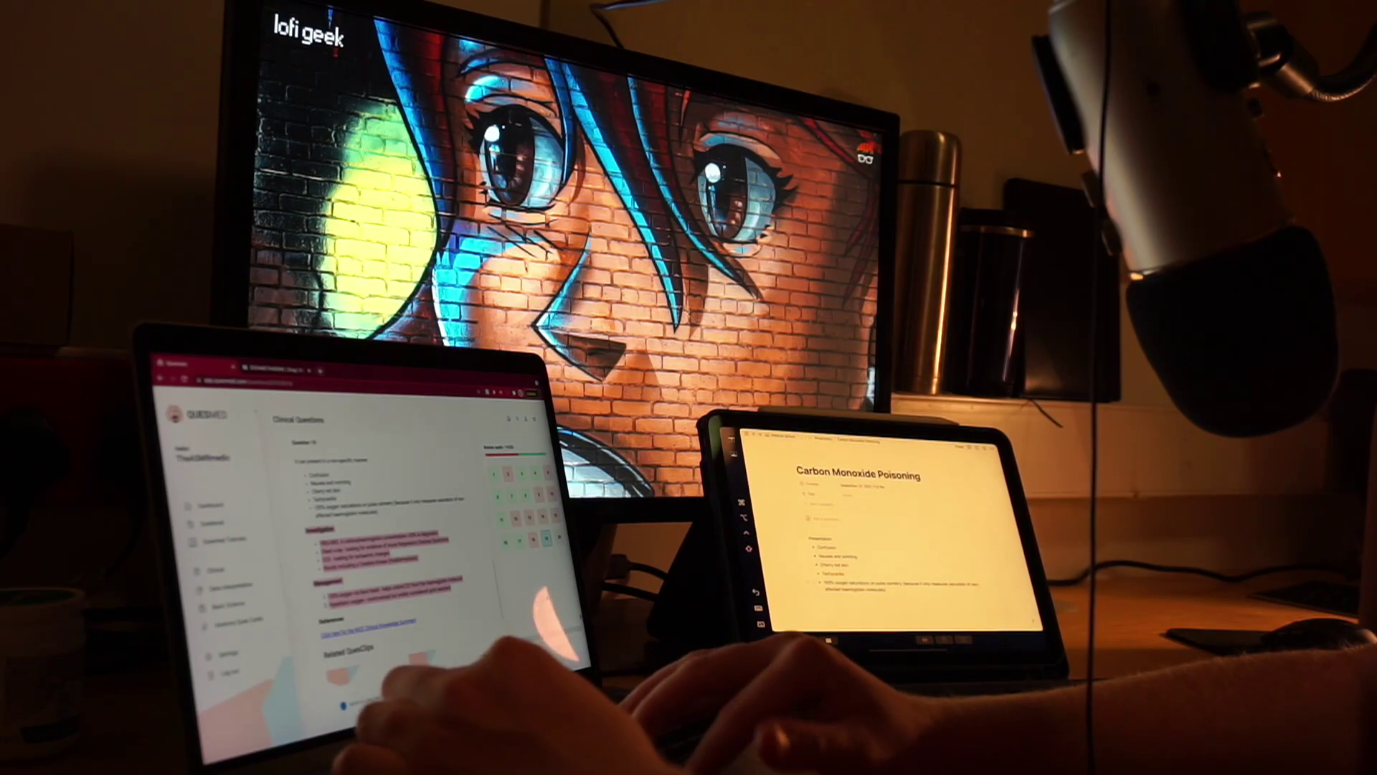
Step: Paste the Investigation and Management notes and turn Presentation and Investigation into headings
key("ctrl+v")
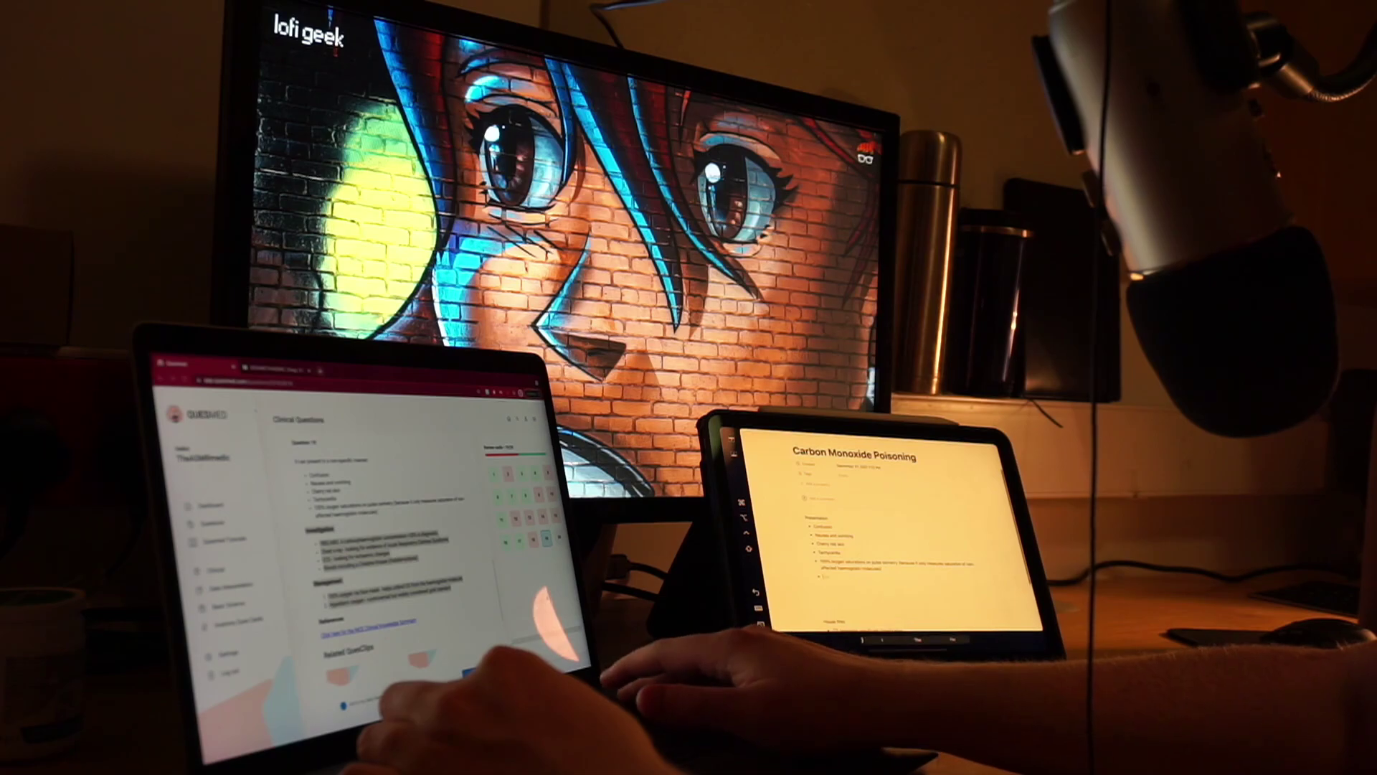
key("ctrl+v")
key("ctrl+v")
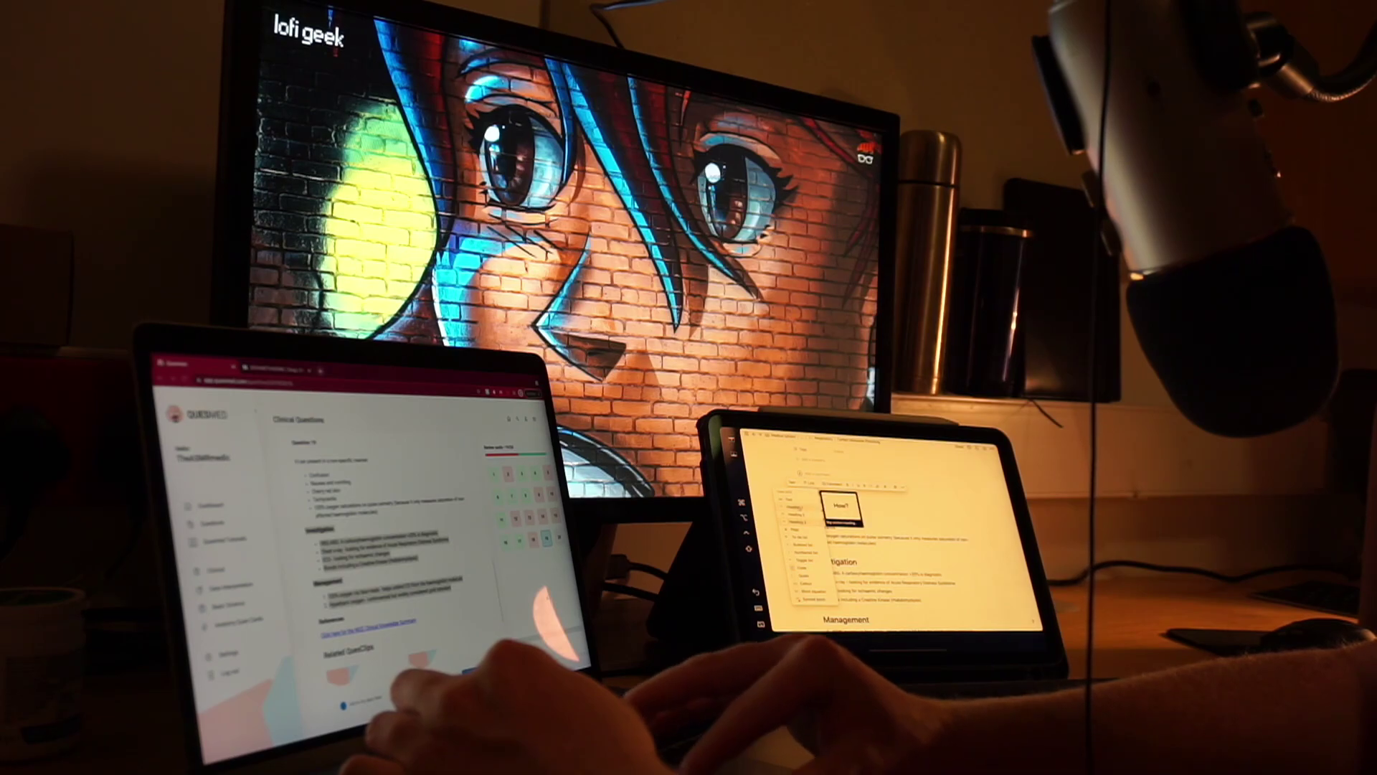
key("Return")
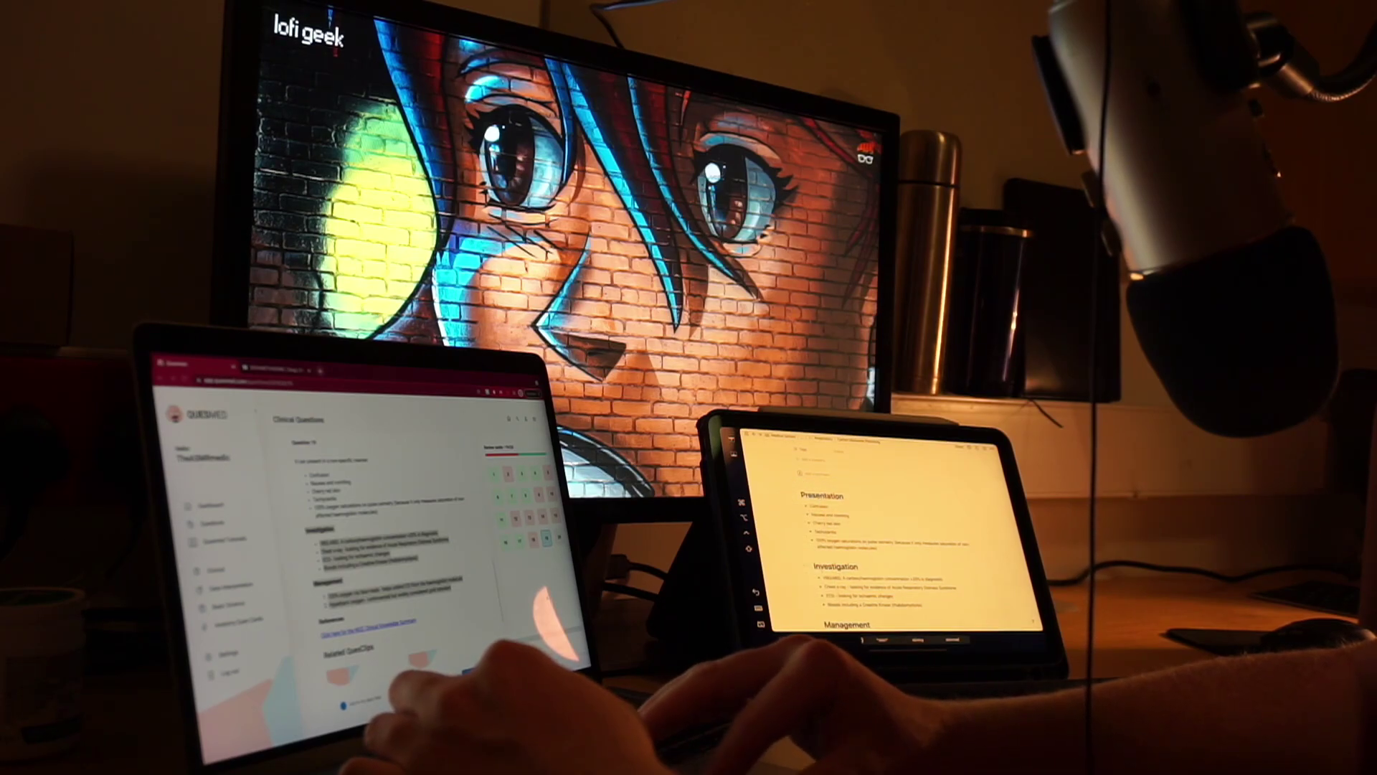
scroll(894, 538, "down", 3)
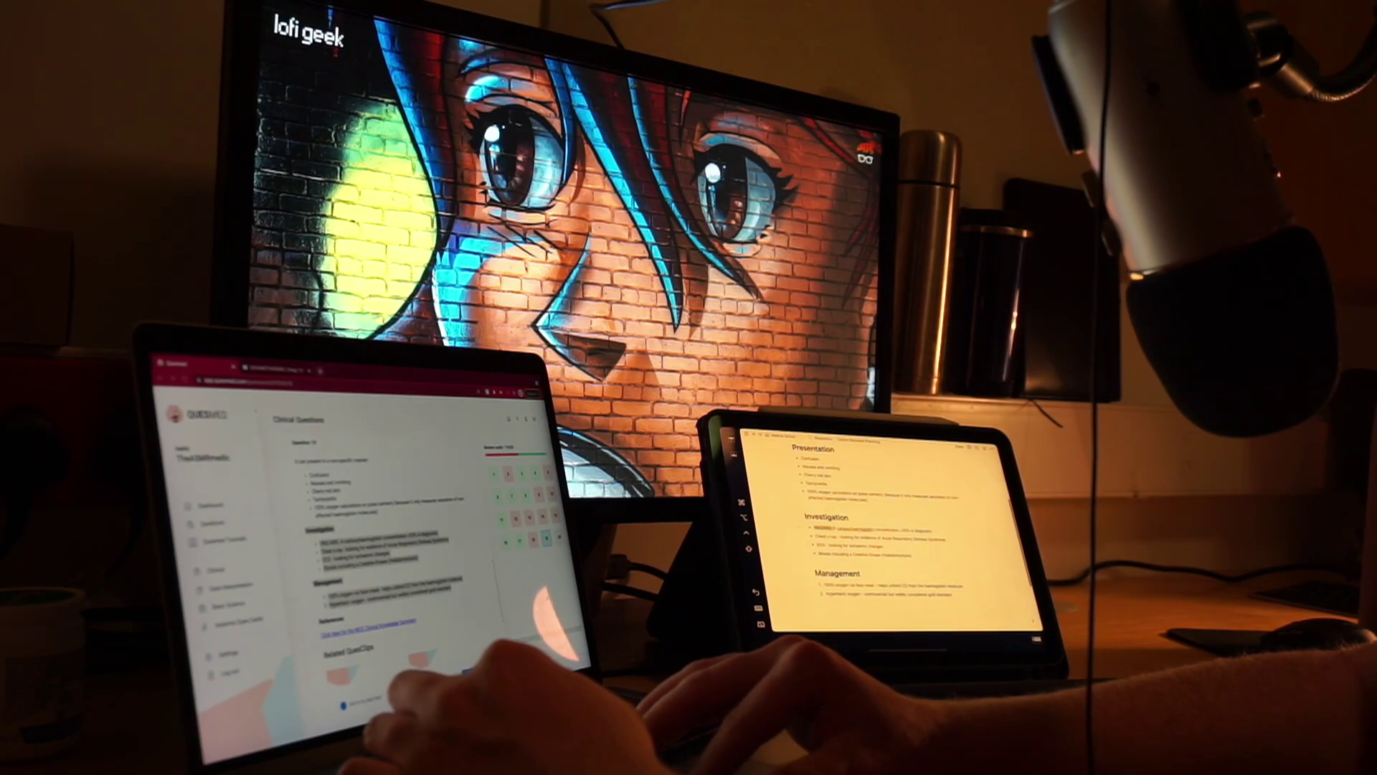
key("Return")
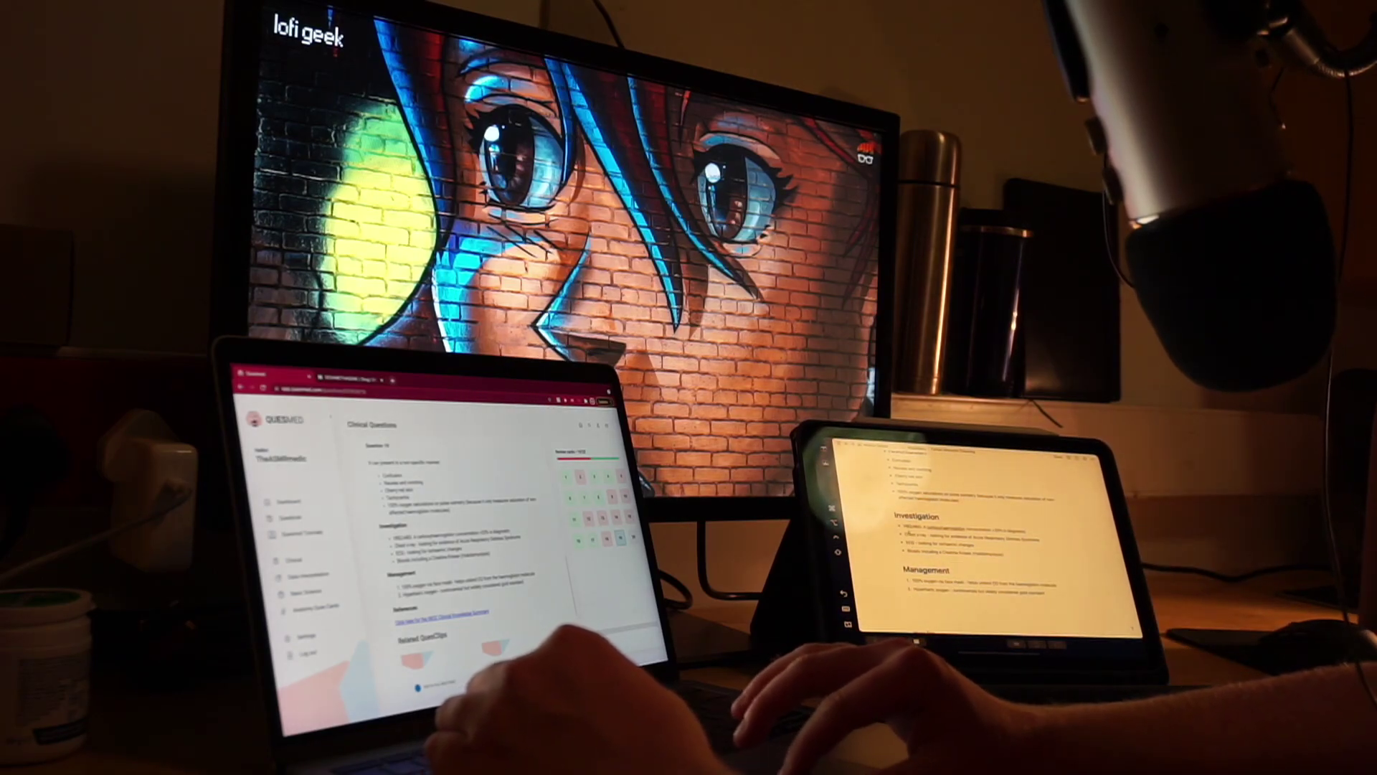
scroll(985, 538, "down", 1)
scroll(985, 538, "up", 1)
scroll(985, 539, "up", 1)
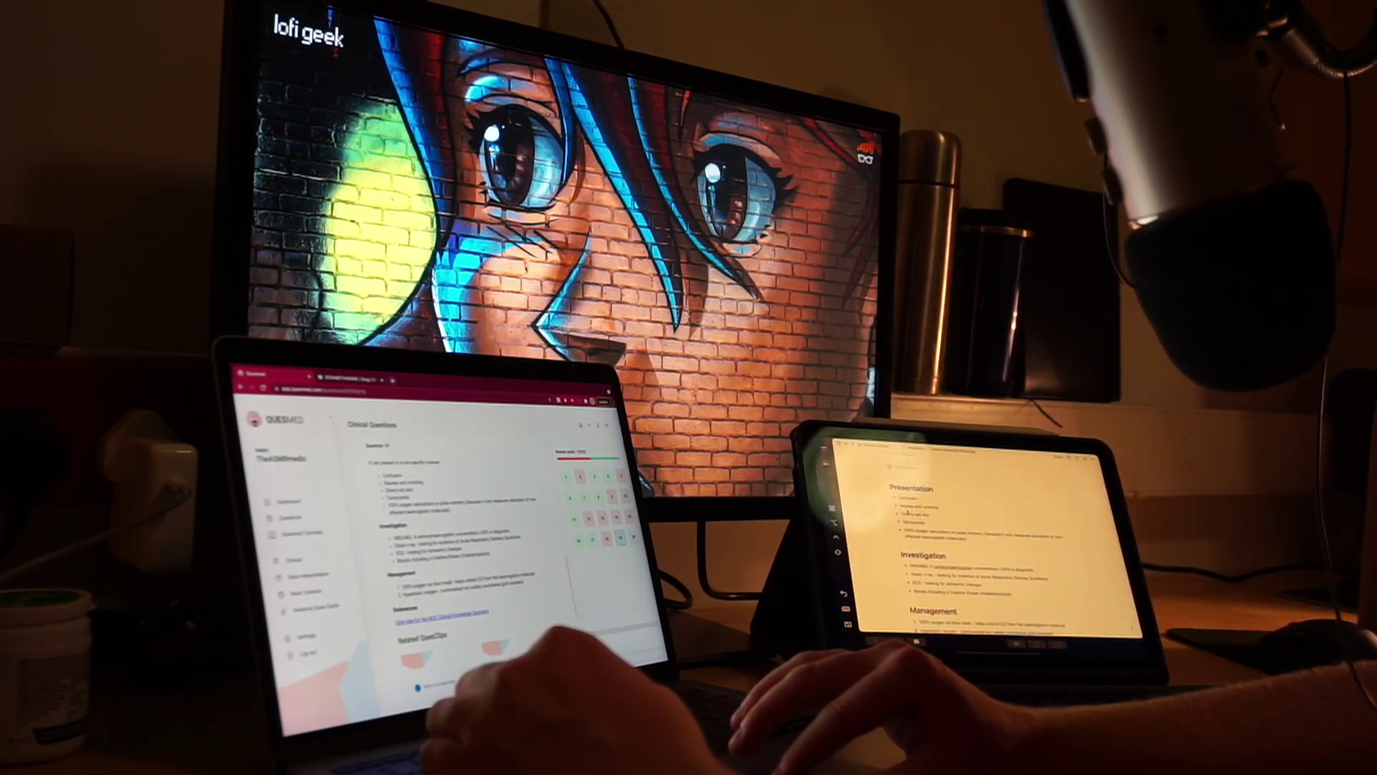
Step: Bold key phrases in the Presentation bullets and the first Investigation bullet
key("shift+Down")
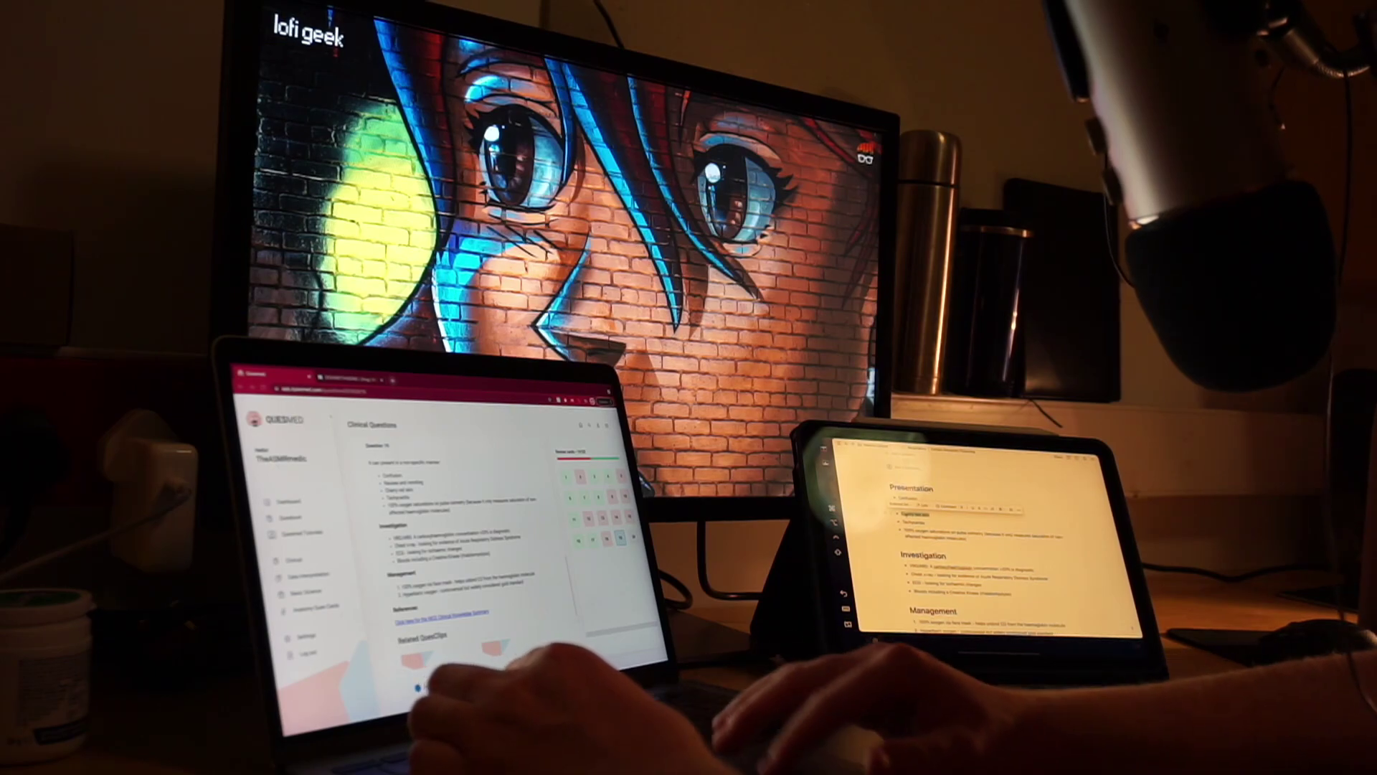
key("shift+Up")
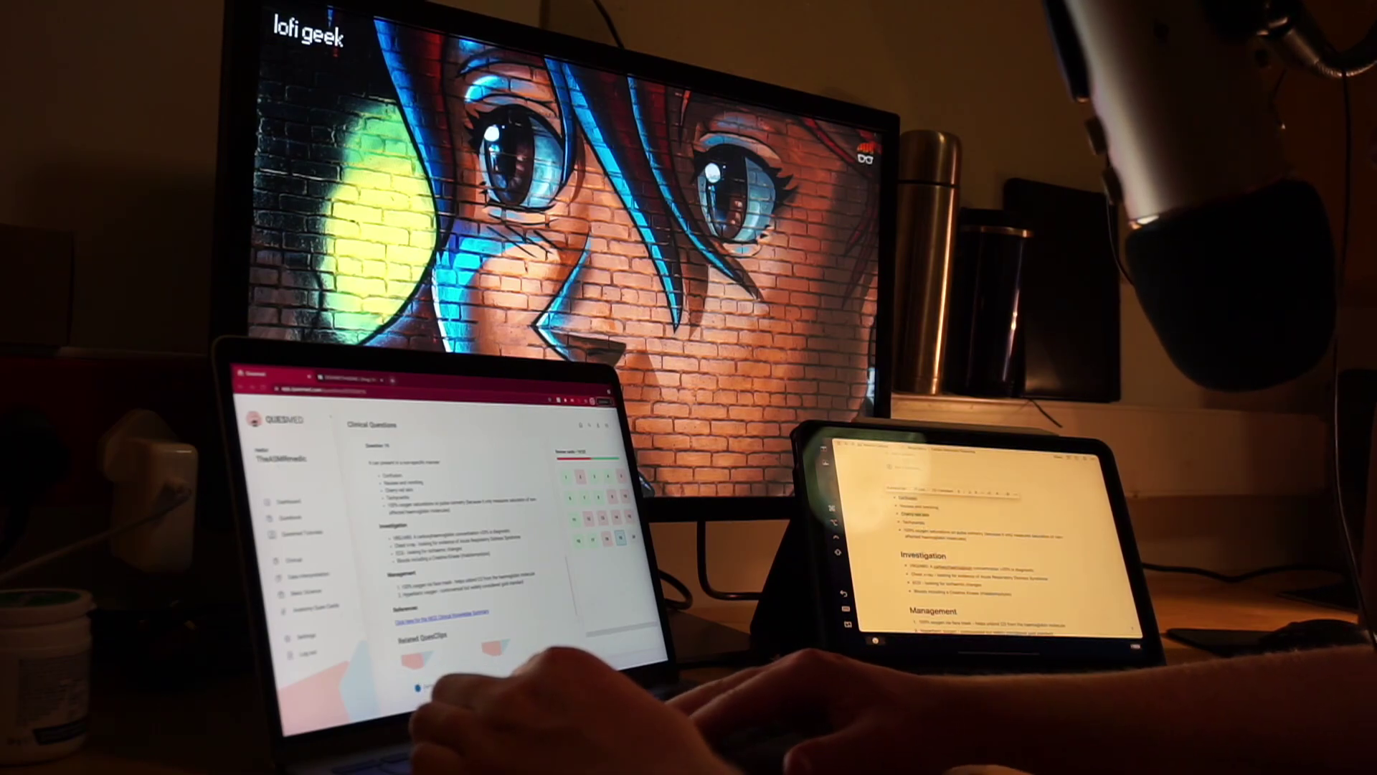
key("shift+Up")
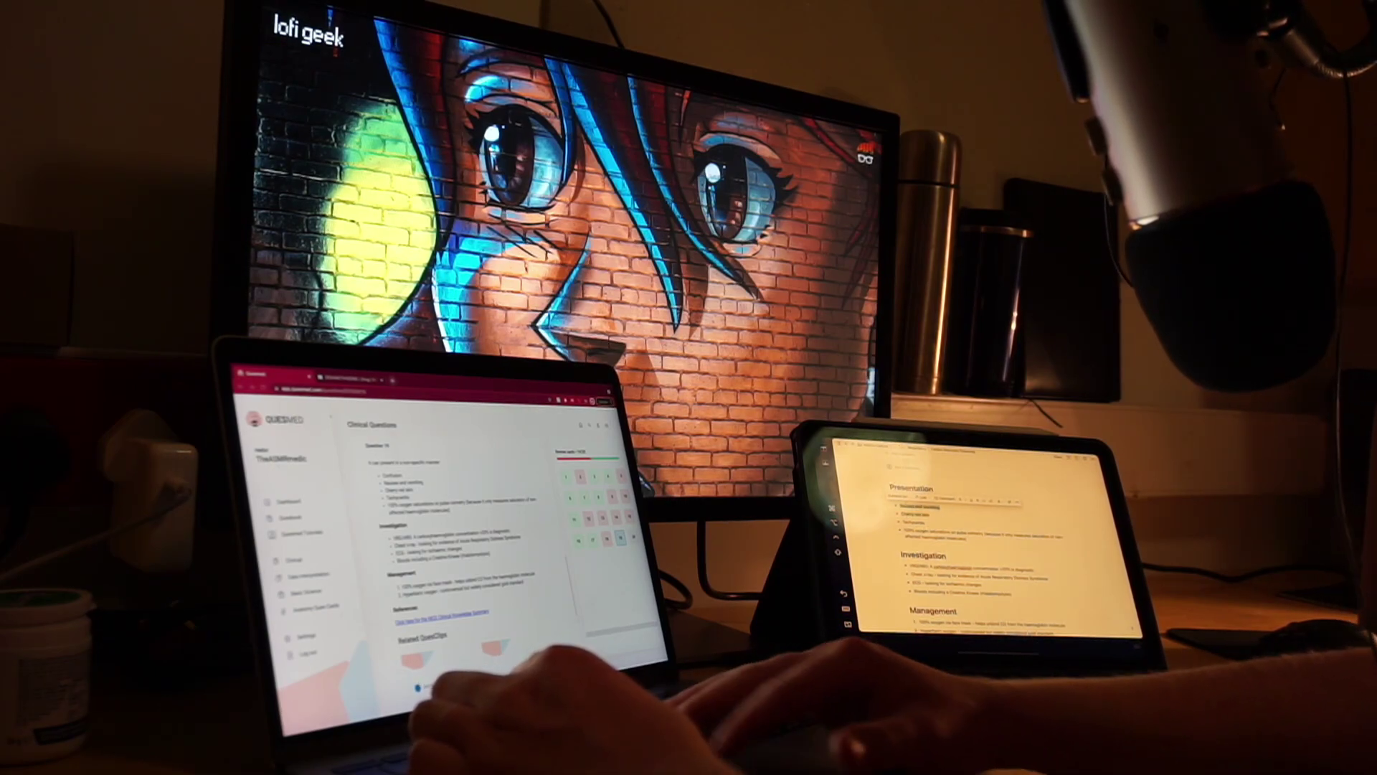
key("super+b")
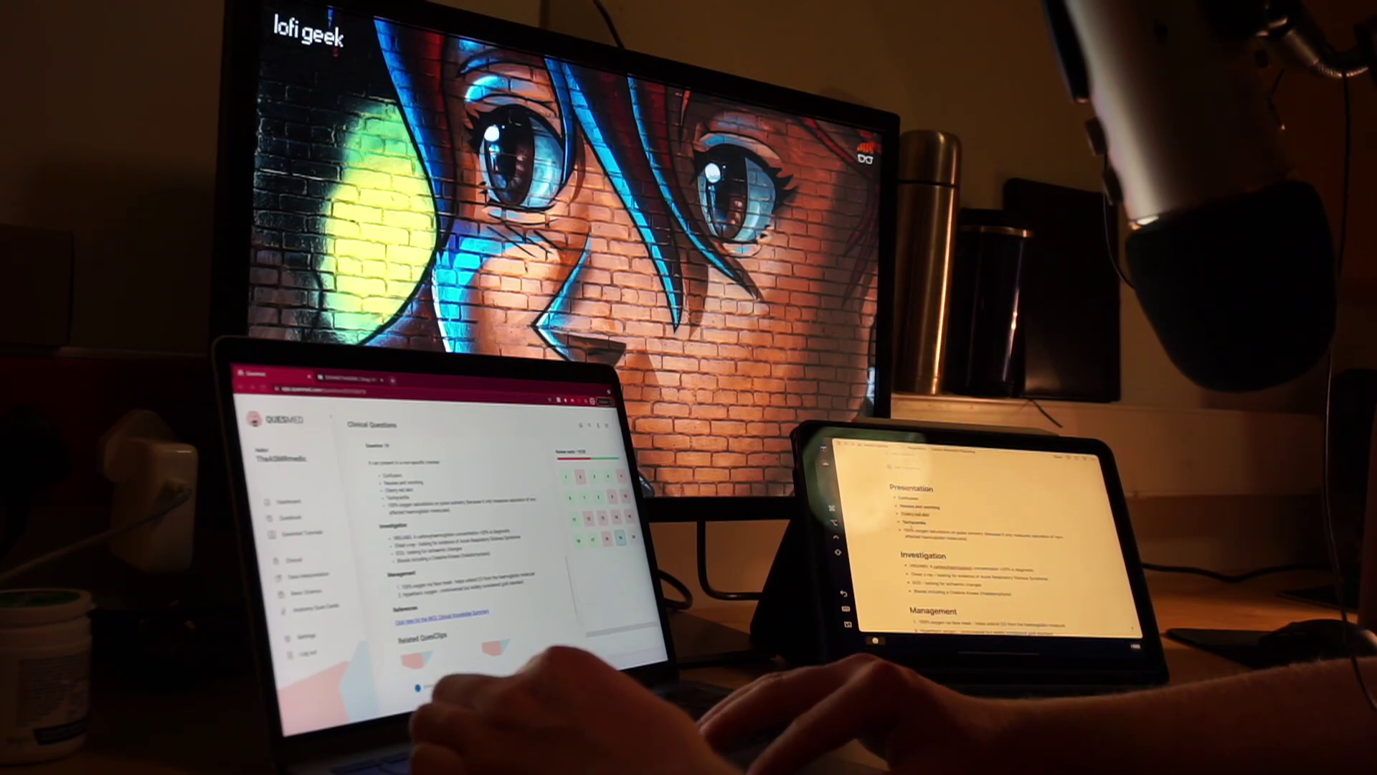
key("Down")
key("Down")
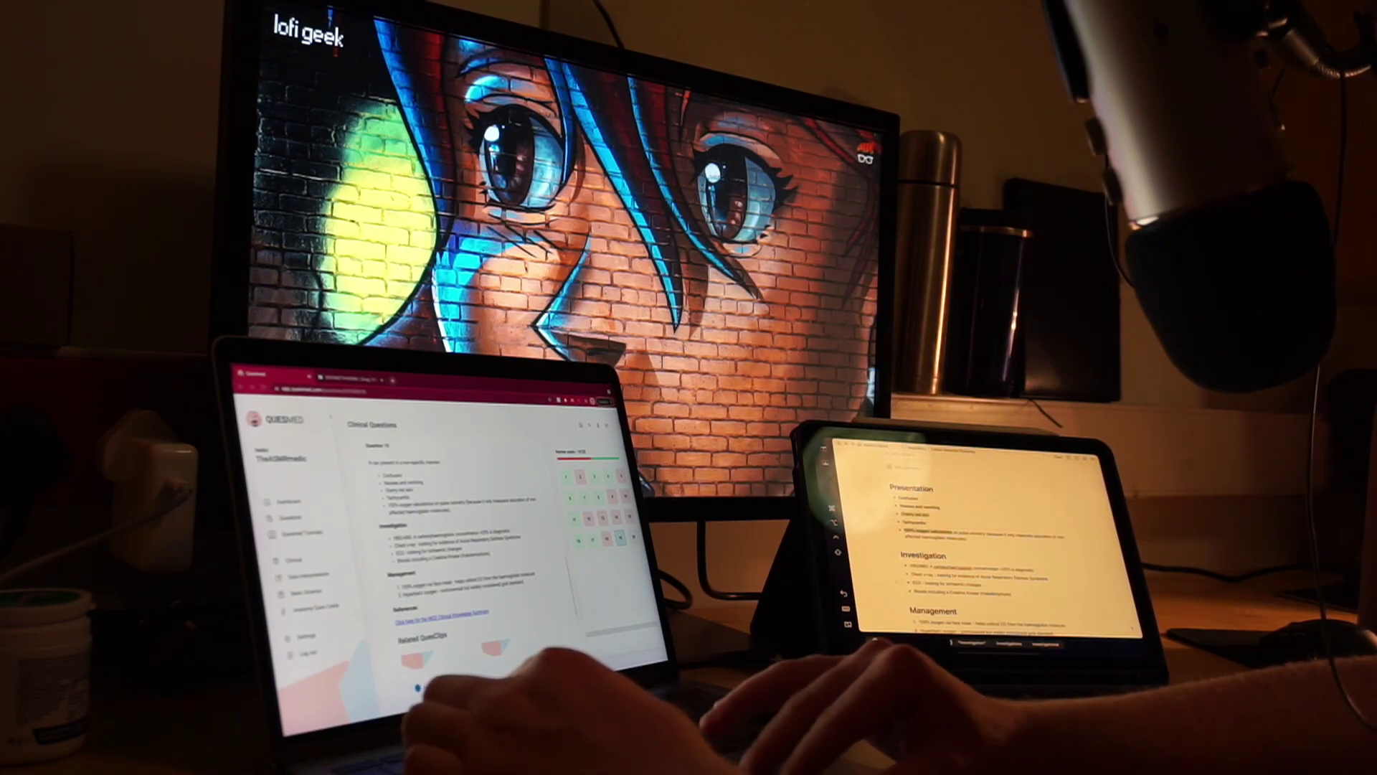
key("Down")
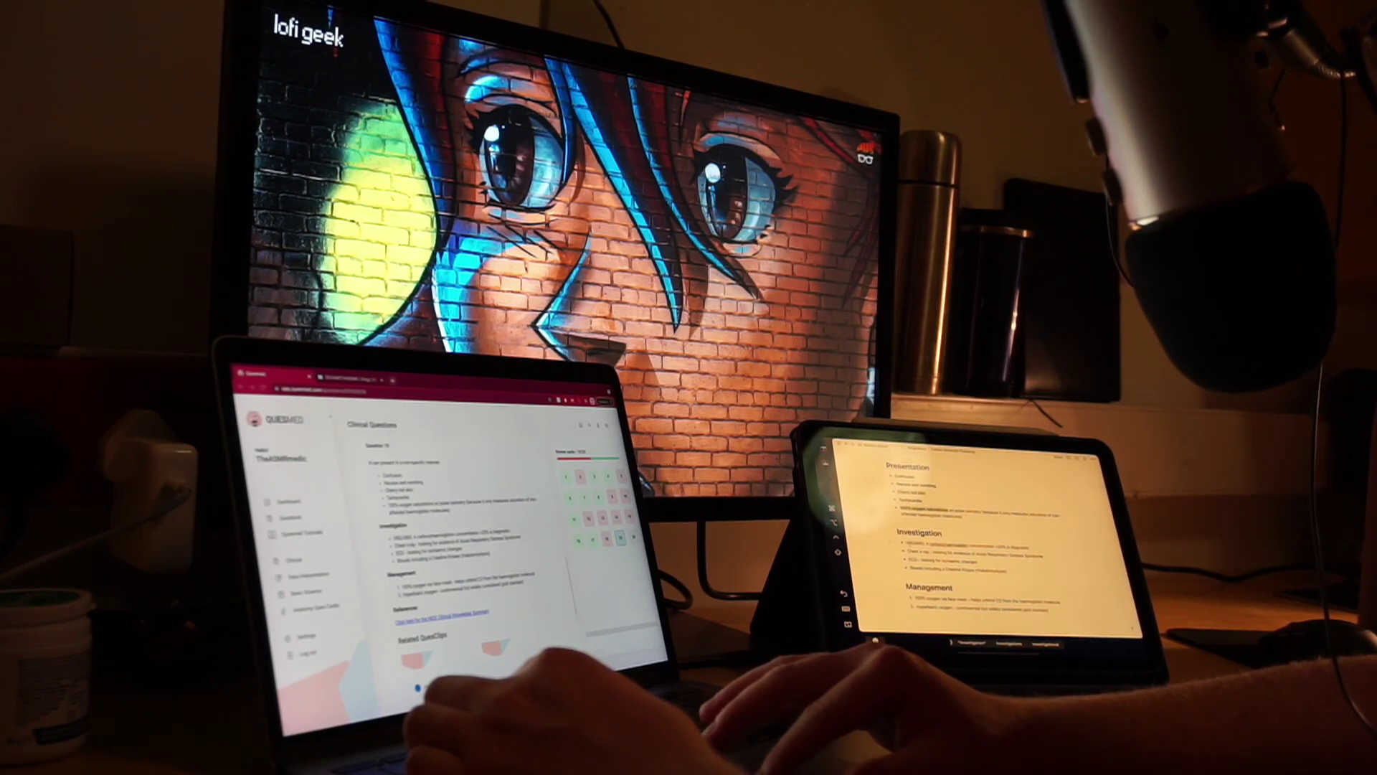
key("Up")
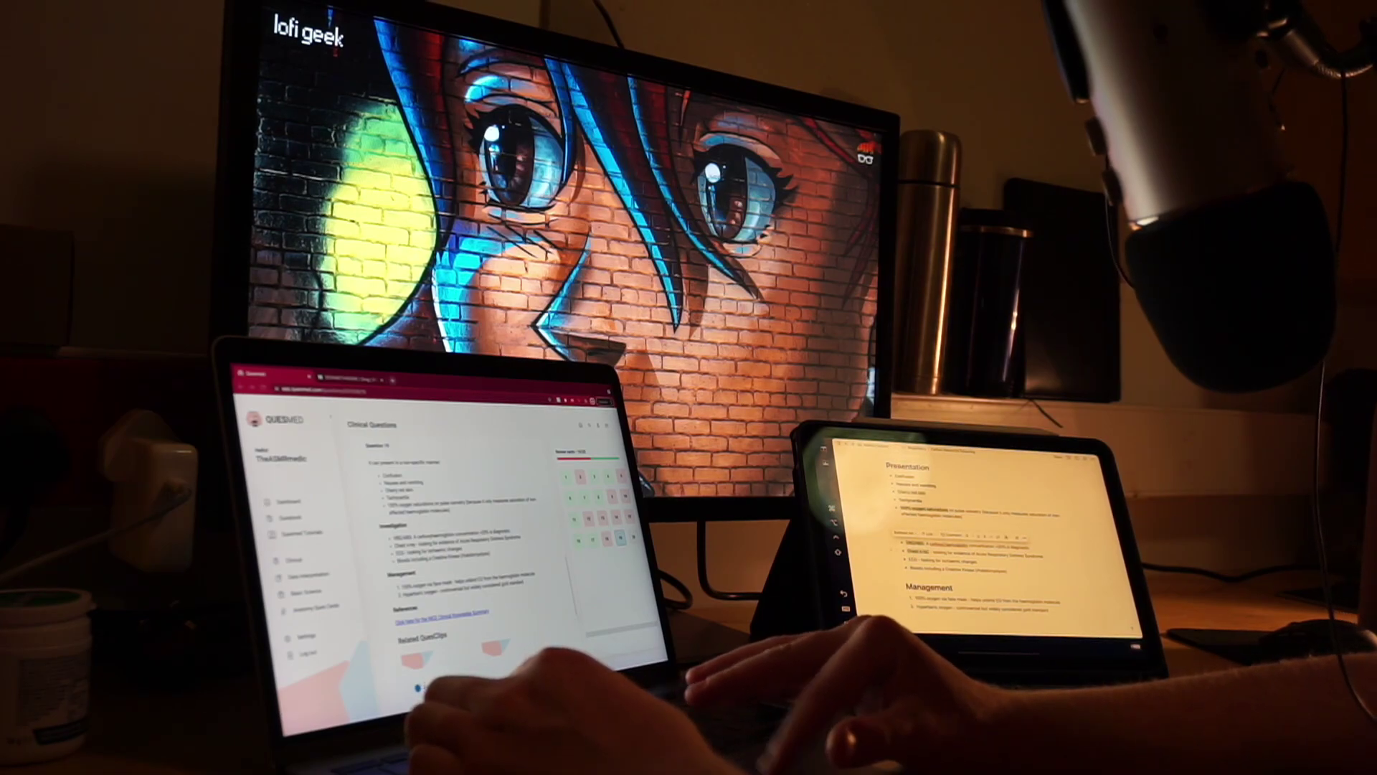
key("Down")
key("Down")
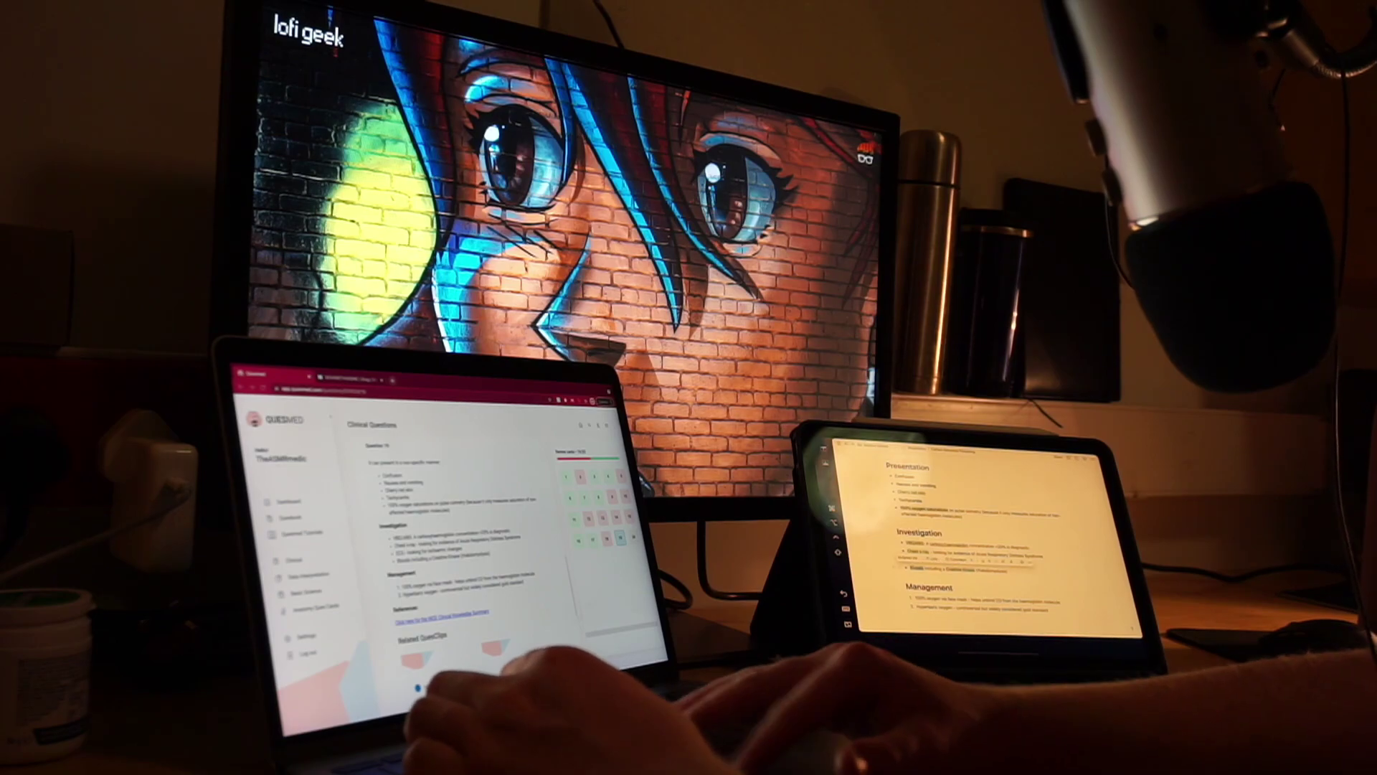
Step: Bold the opening phrase of the first Management bullet and add an empty line below it
key("Return")
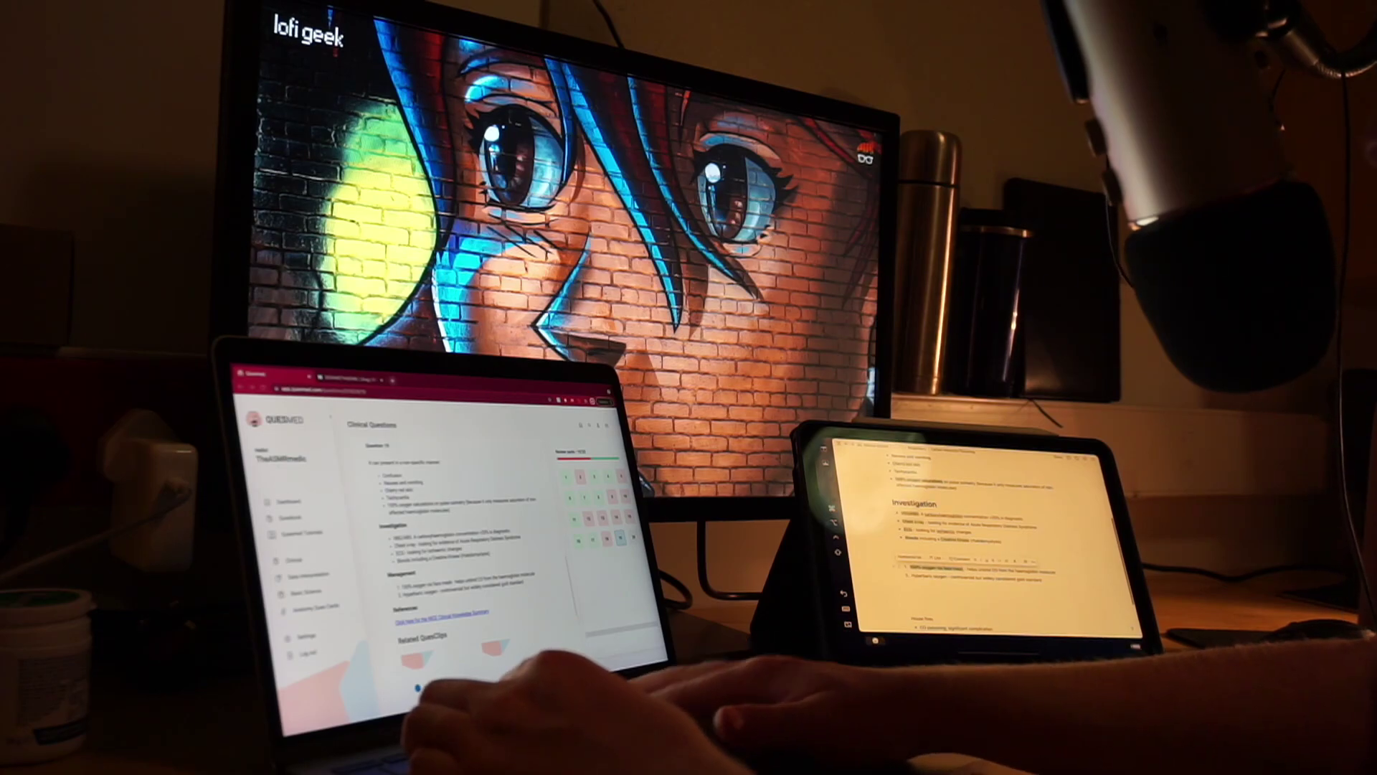
key("shift+Home")
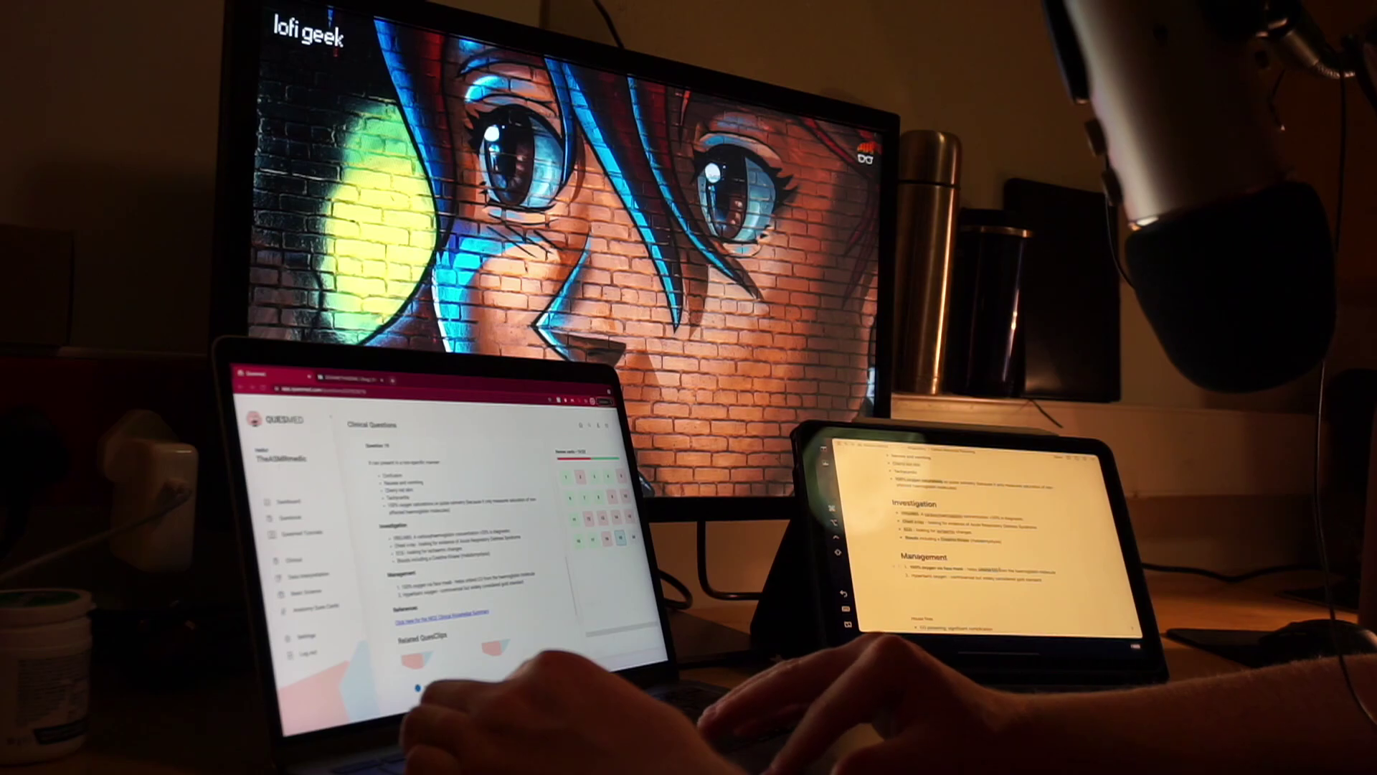
key("shift+Home")
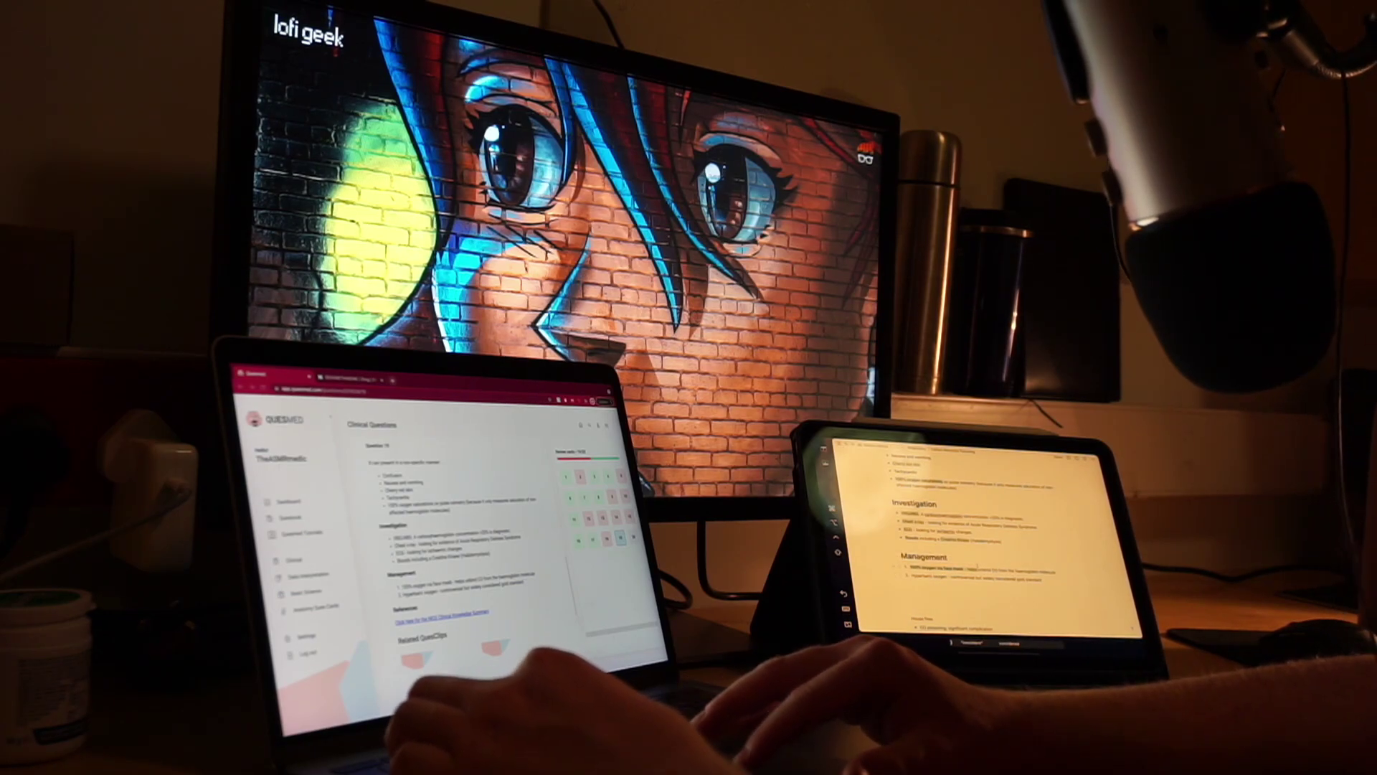
key("shift+Home")
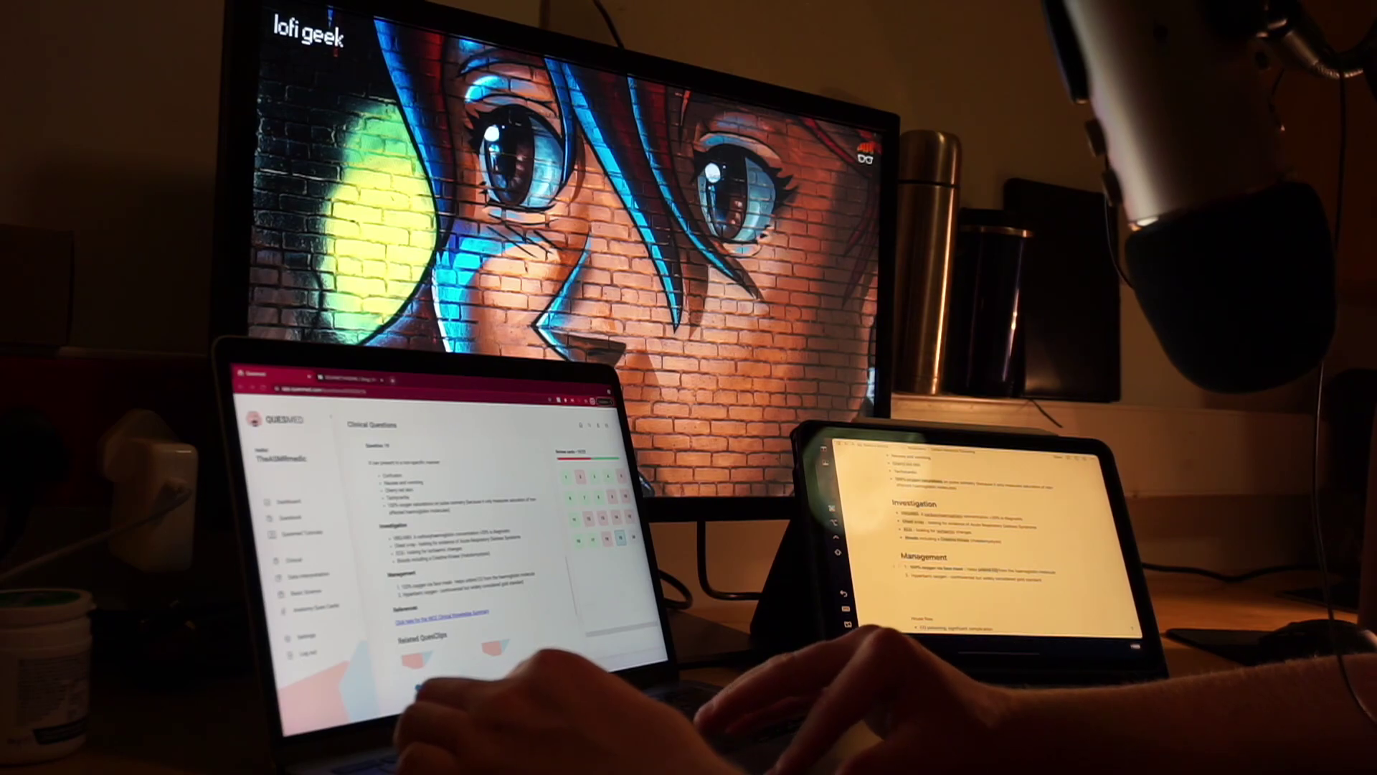
key("shift+Home")
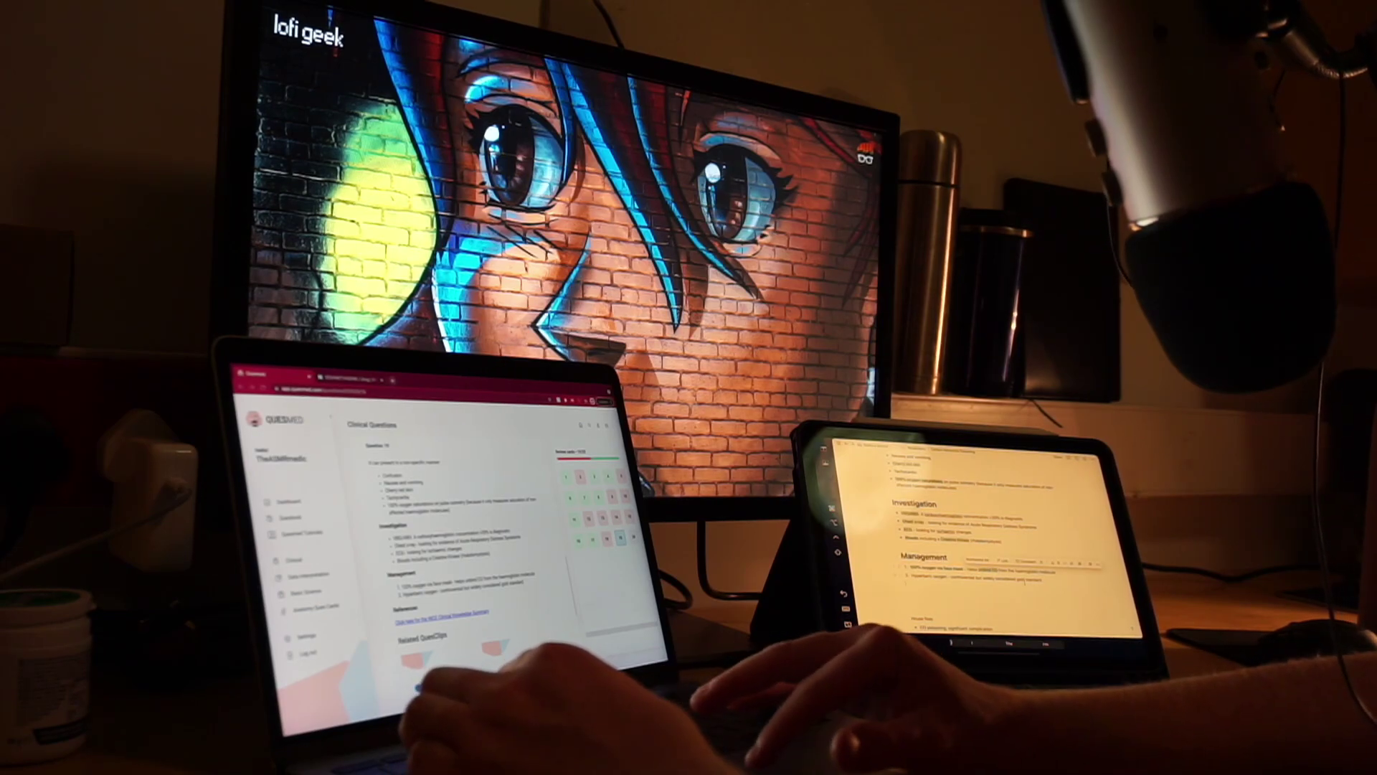
key("Return")
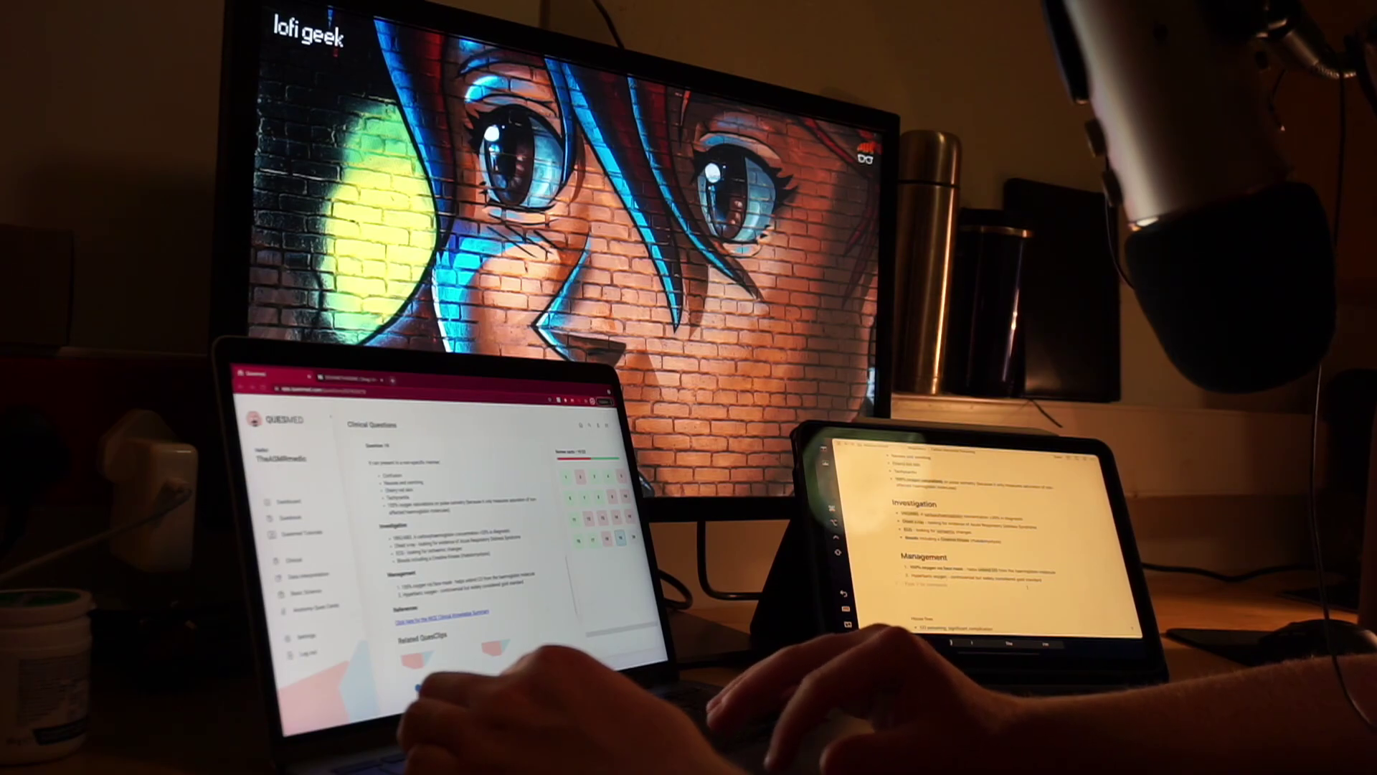
key("Up")
key("Up")
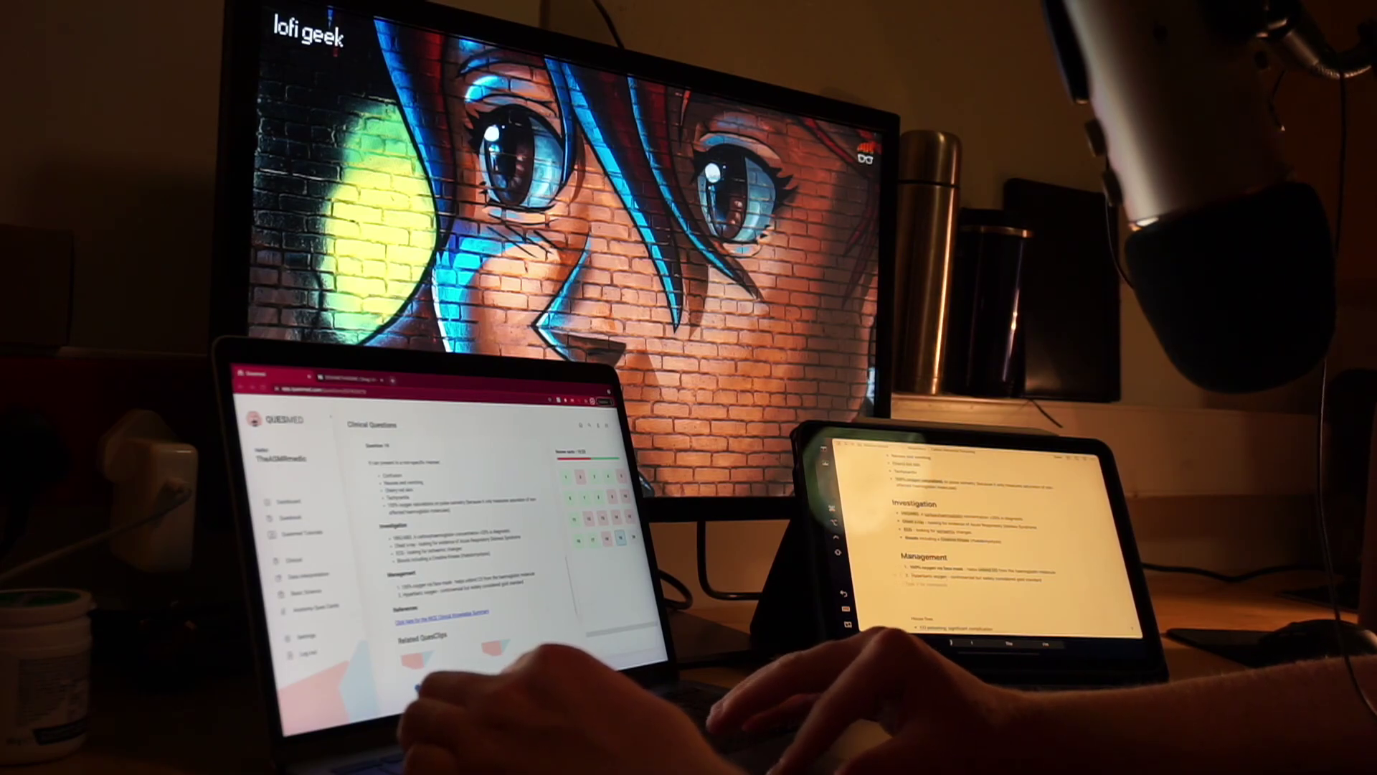
Step: Bold the Hyperbaric oxygen phrase in Management and review the QuesMed answer explanations
key("Up")
key("Up")
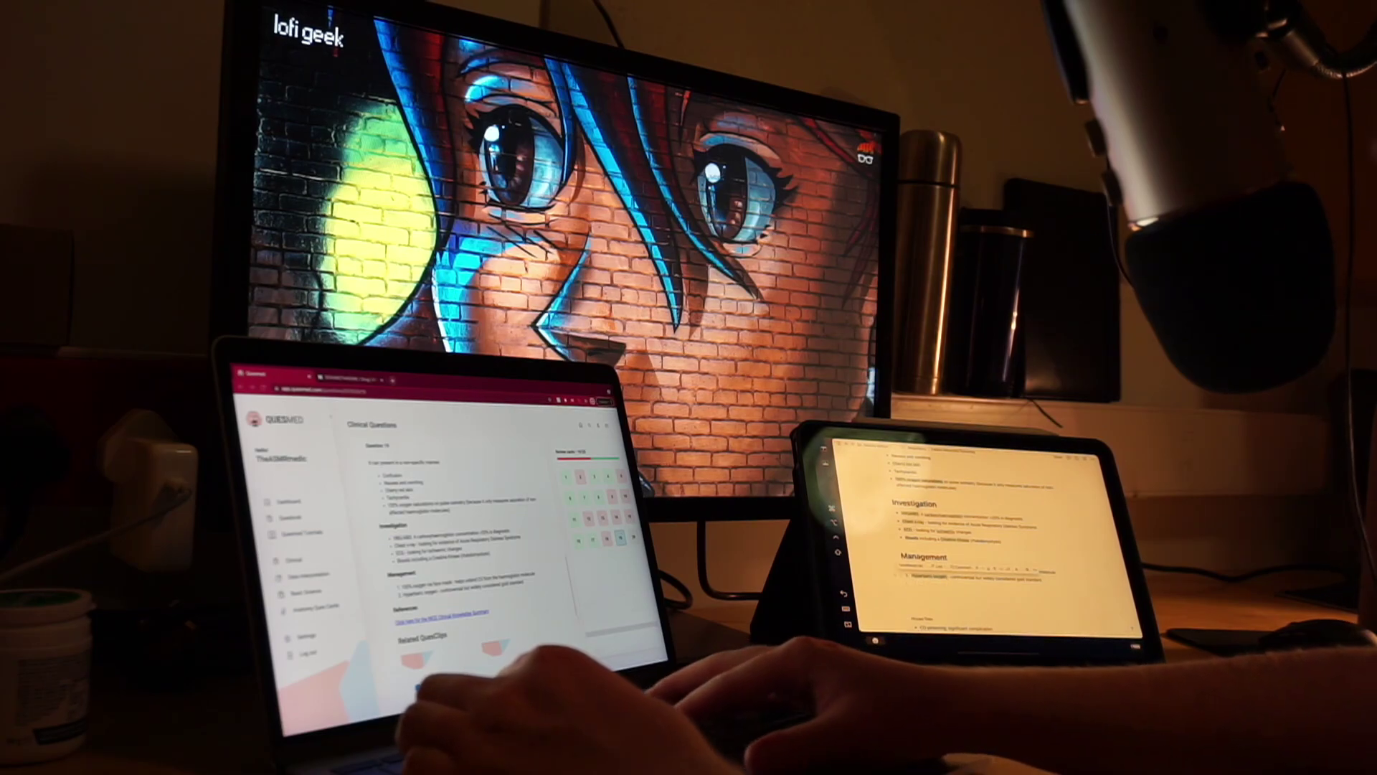
key("shift+Home")
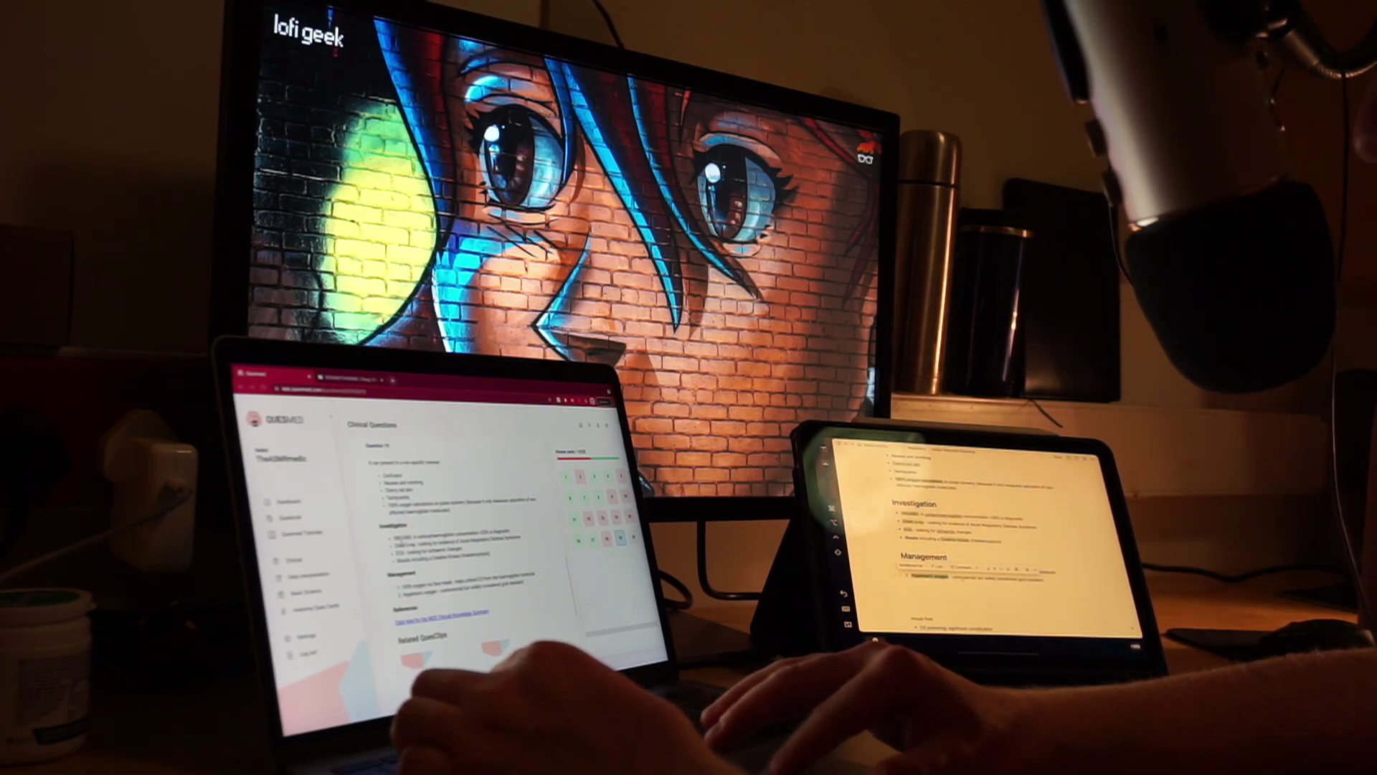
key("Return")
left_click(460, 568)
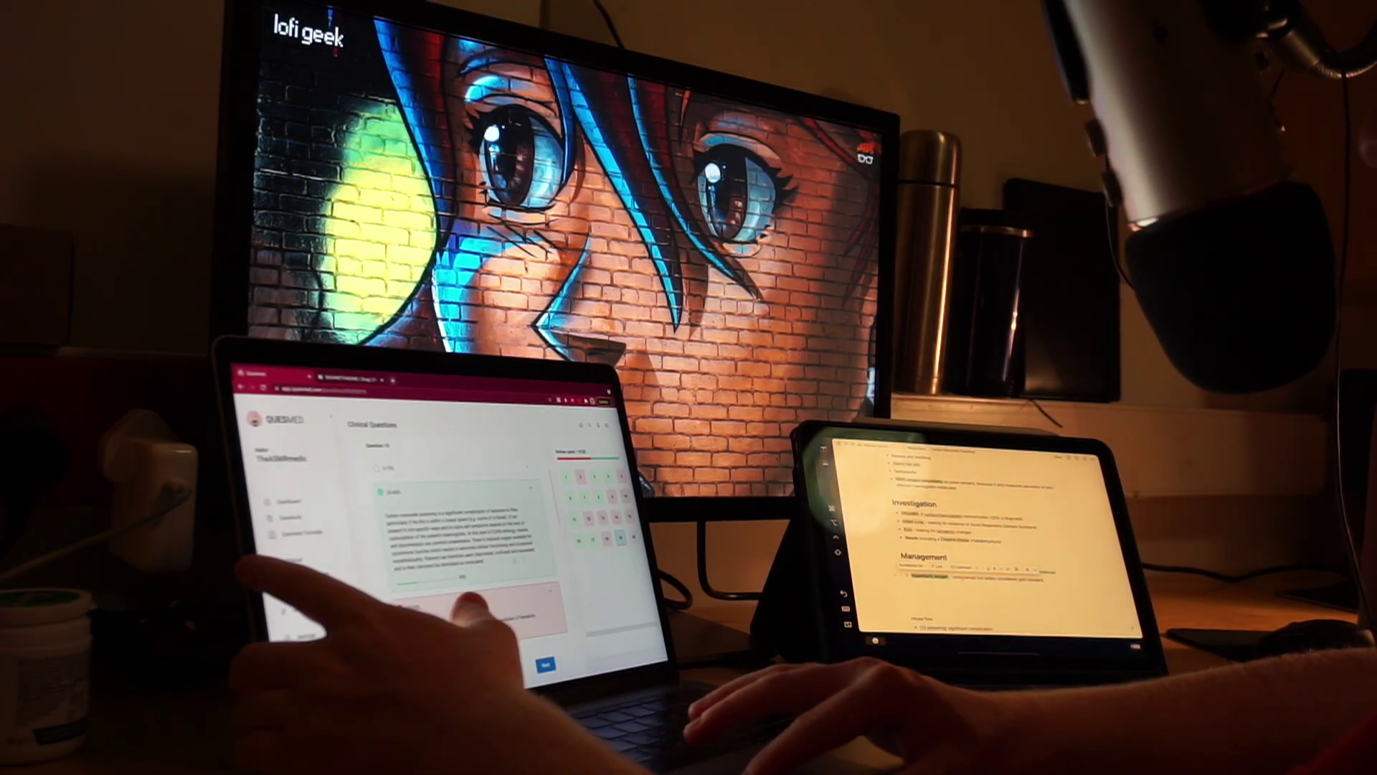
left_click(465, 610)
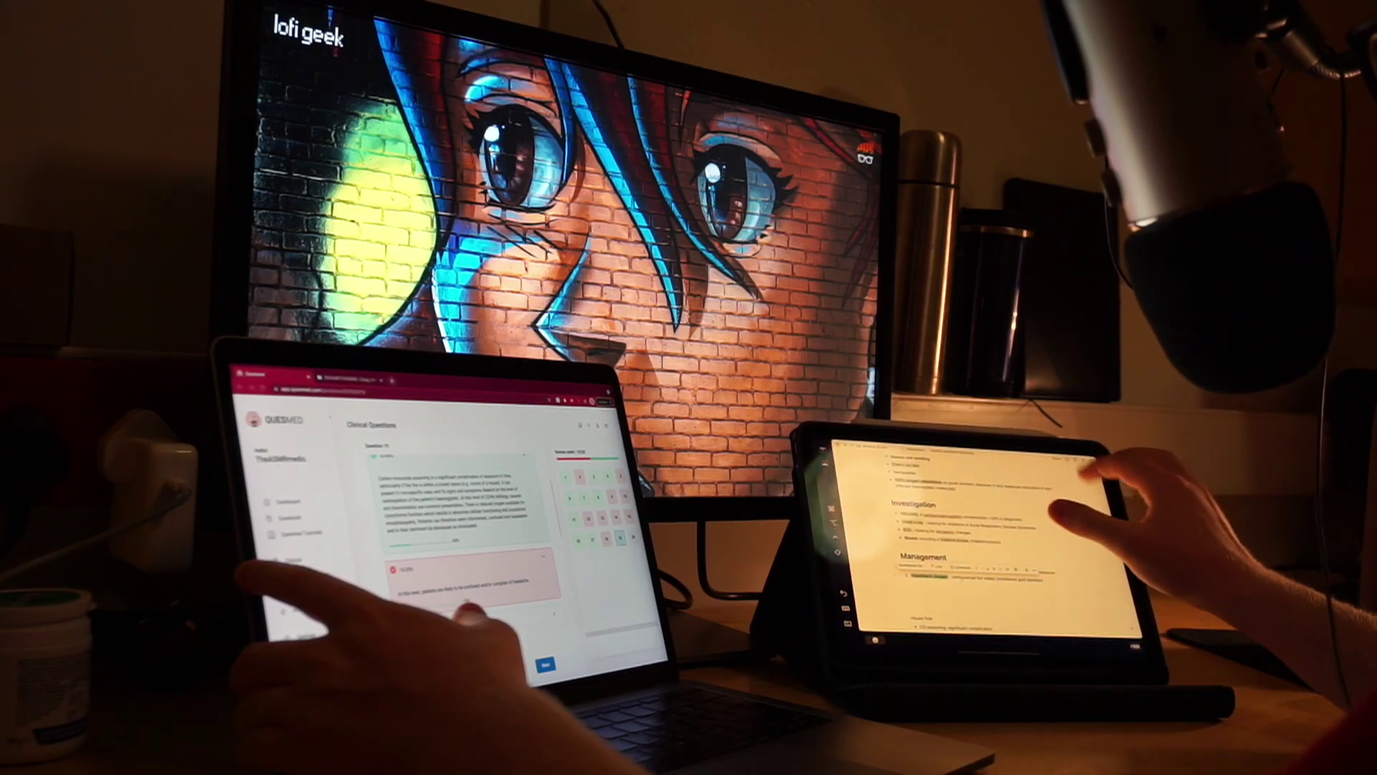
Step: Disconnect and reconnect the iPad as a second display via the menu-bar display menu and Mission Control
left_click_drag(1098, 444, 1093, 506)
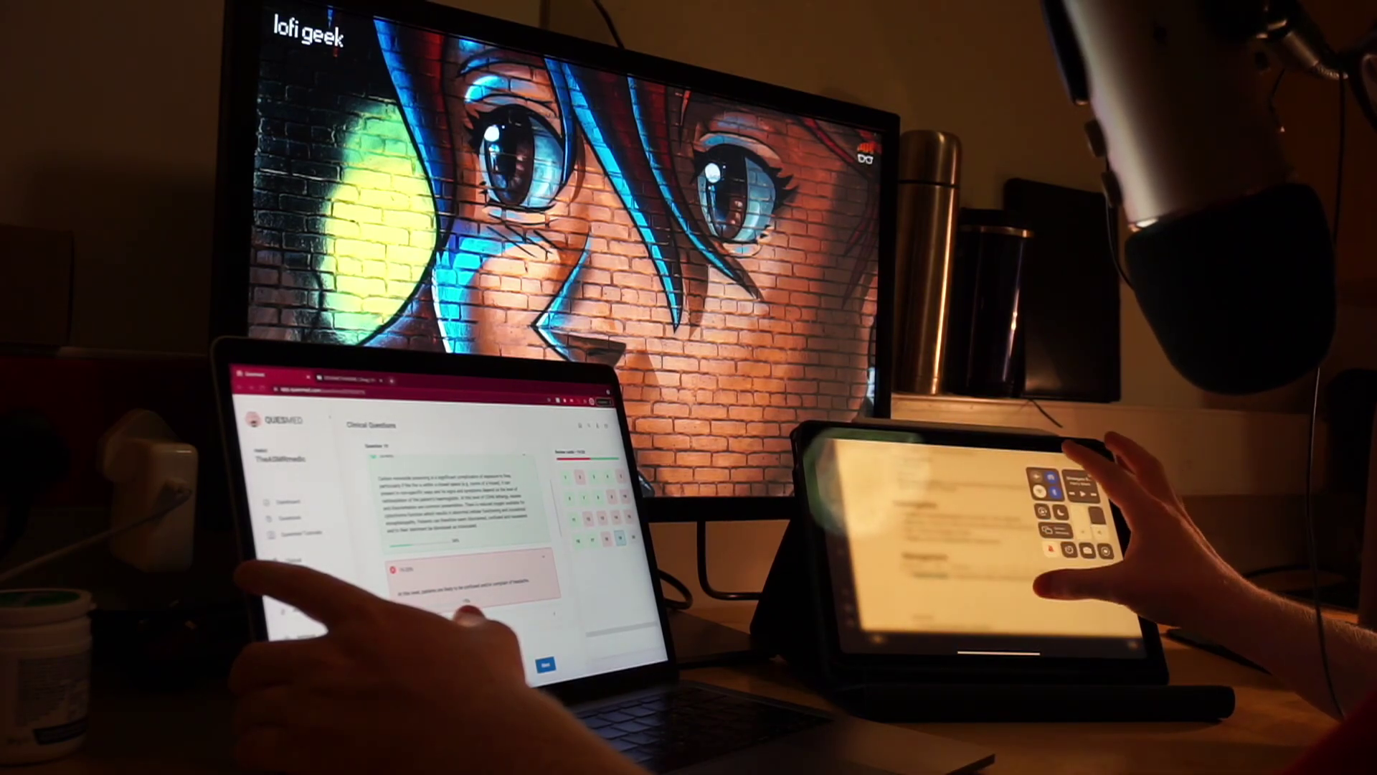
left_click(948, 559)
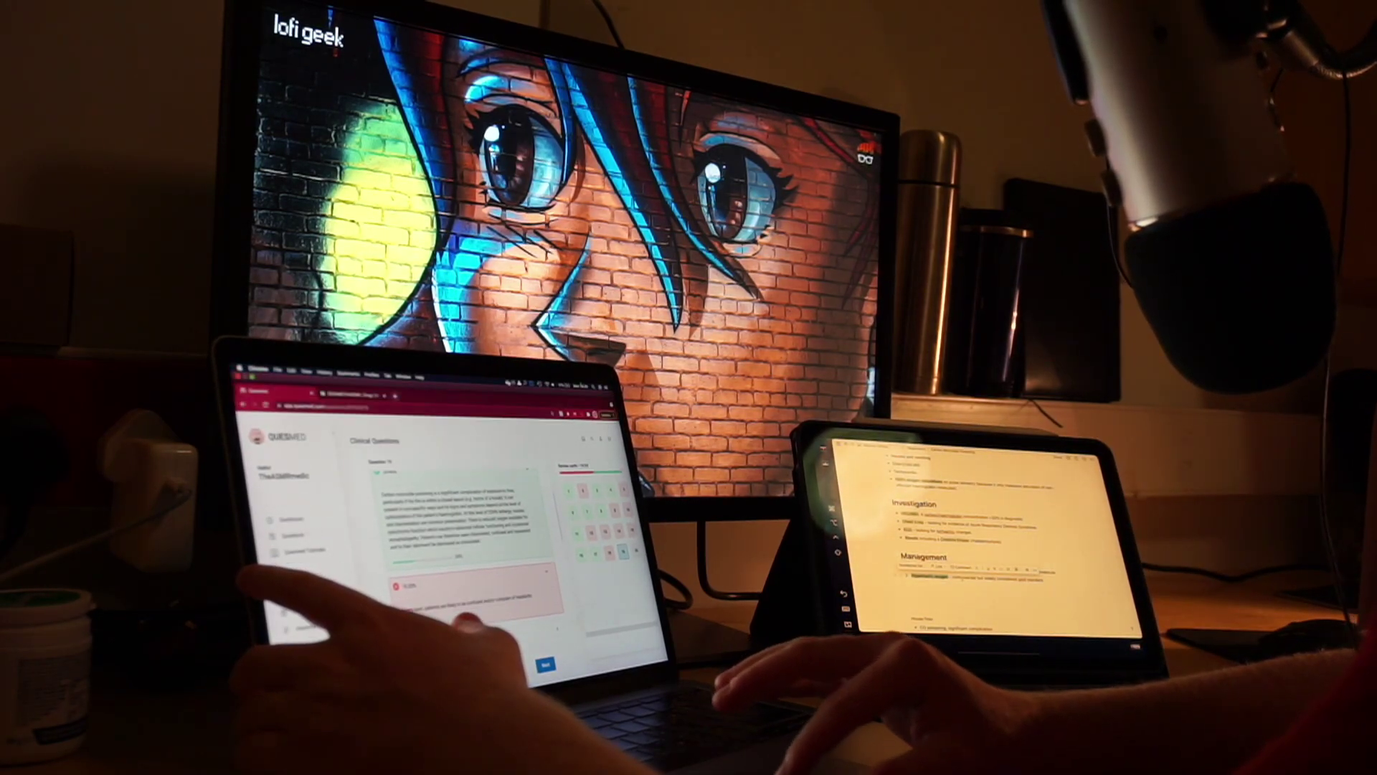
left_click(532, 383)
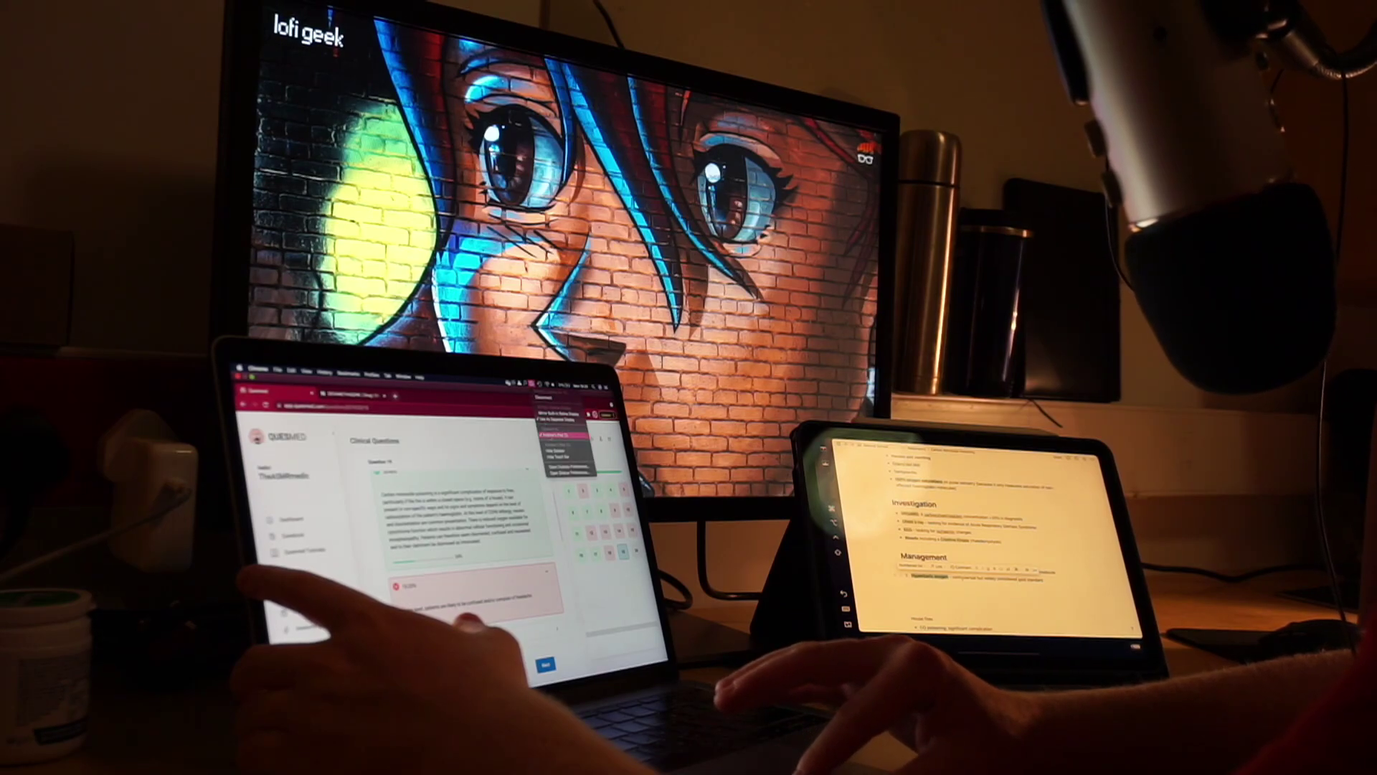
left_click(560, 434)
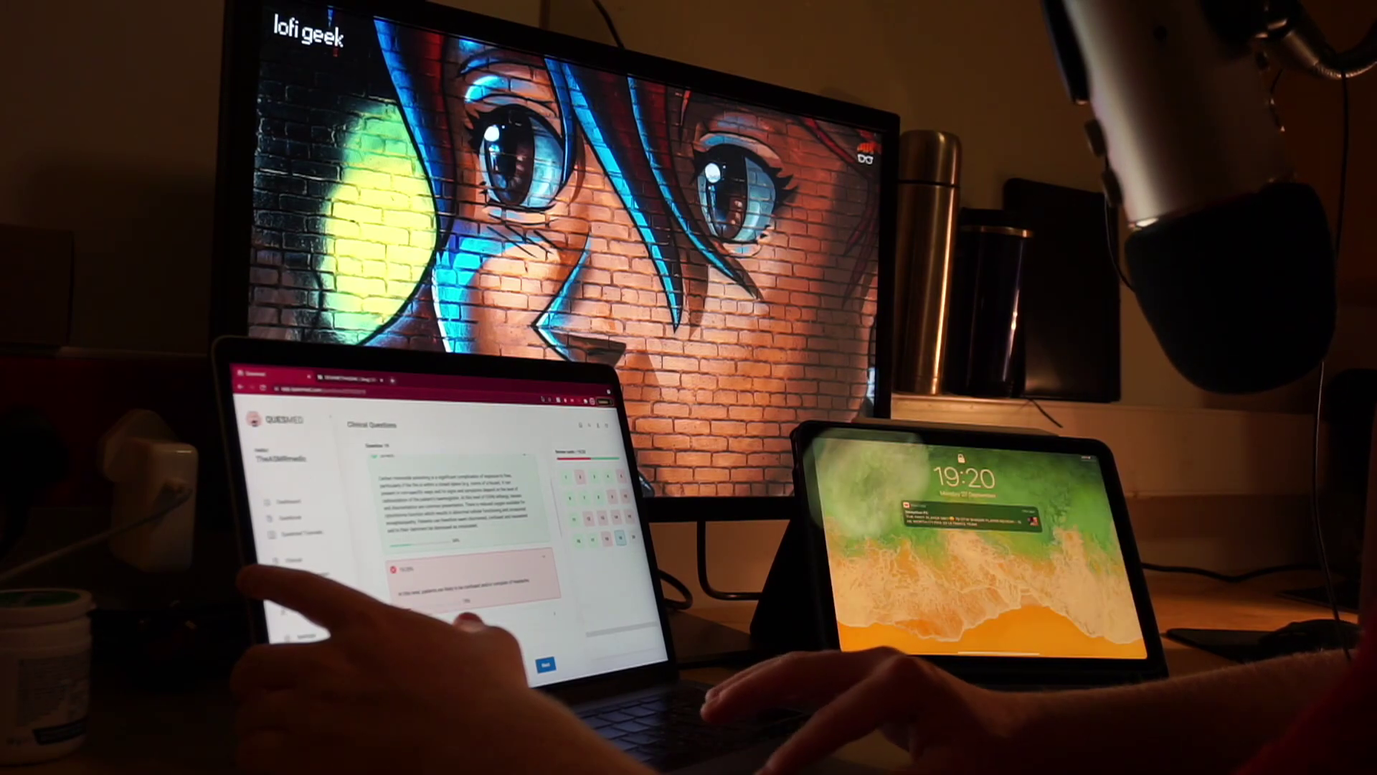
left_click_drag(1012, 514, 915, 514)
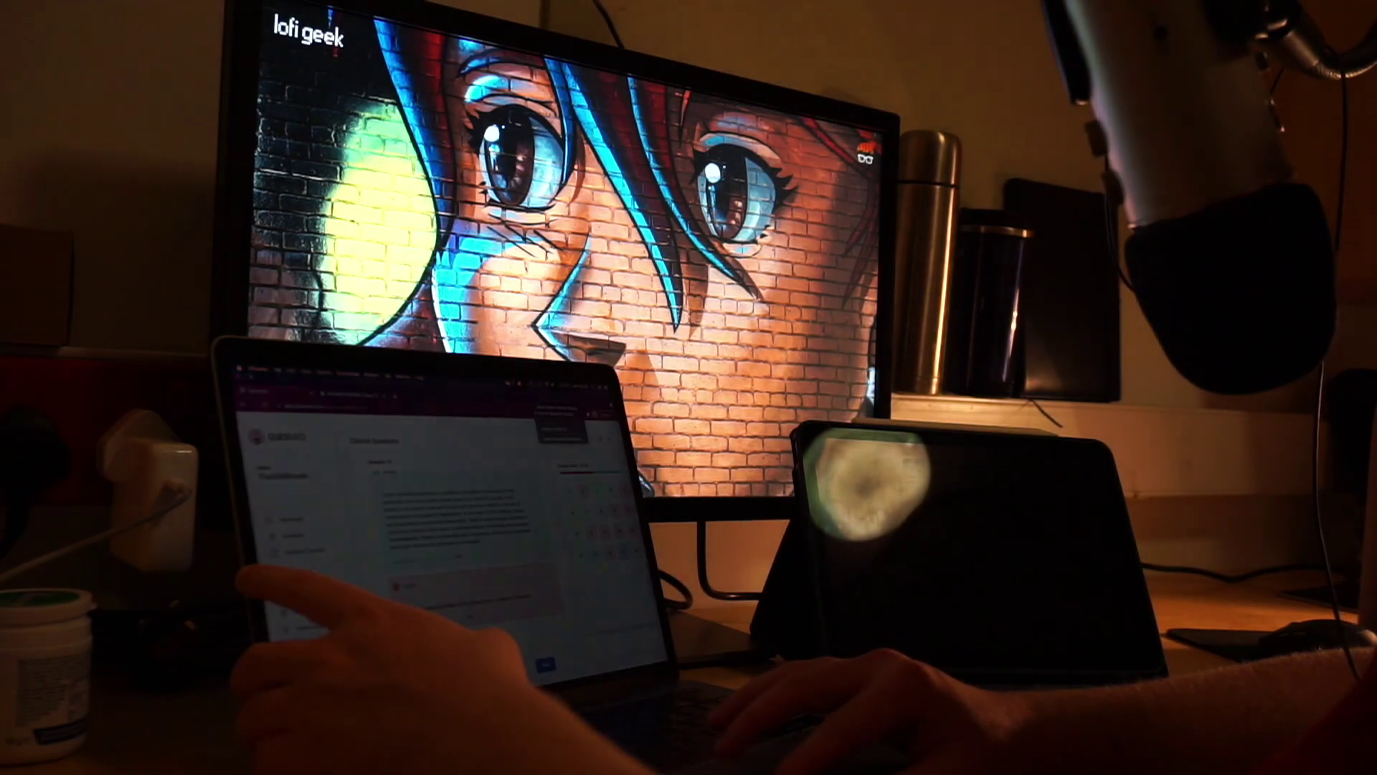
left_click(533, 384)
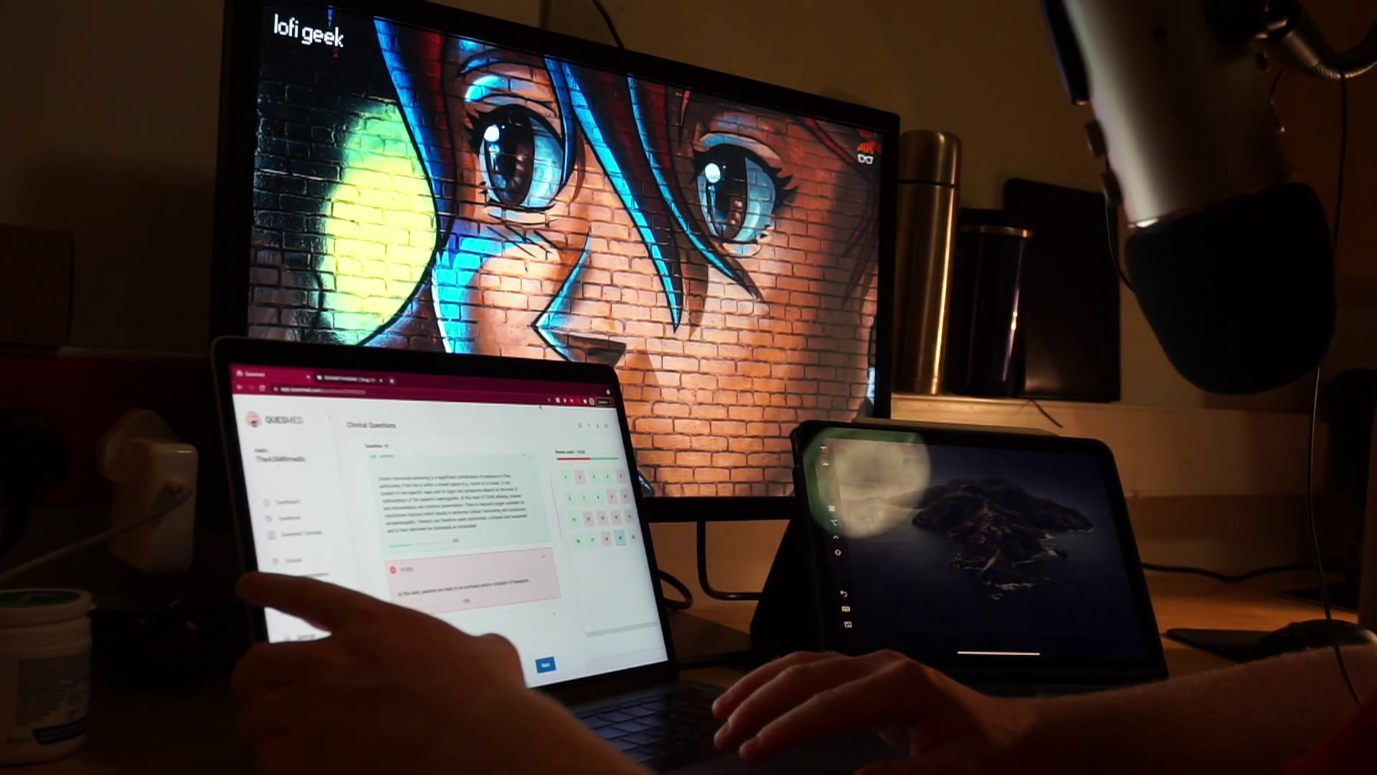
key("ctrl+Up")
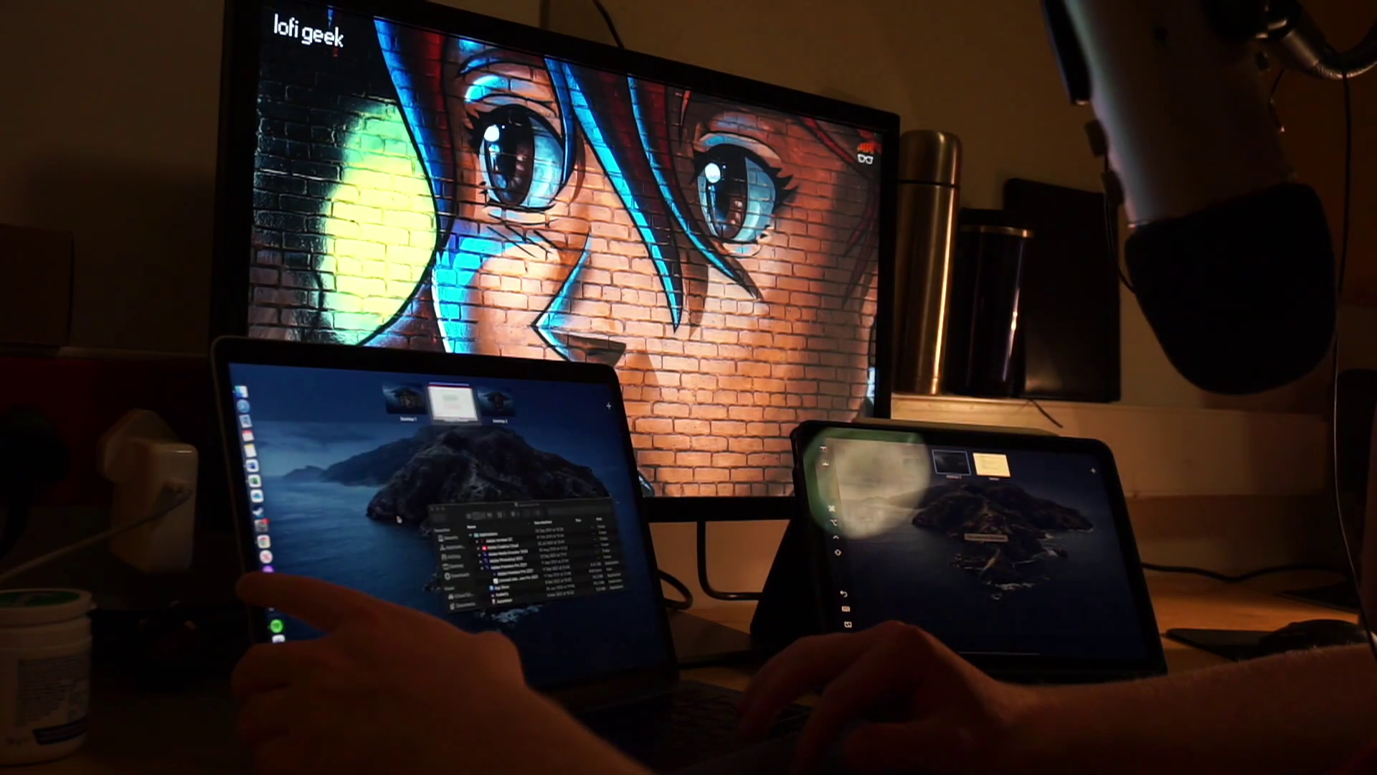
key("Escape")
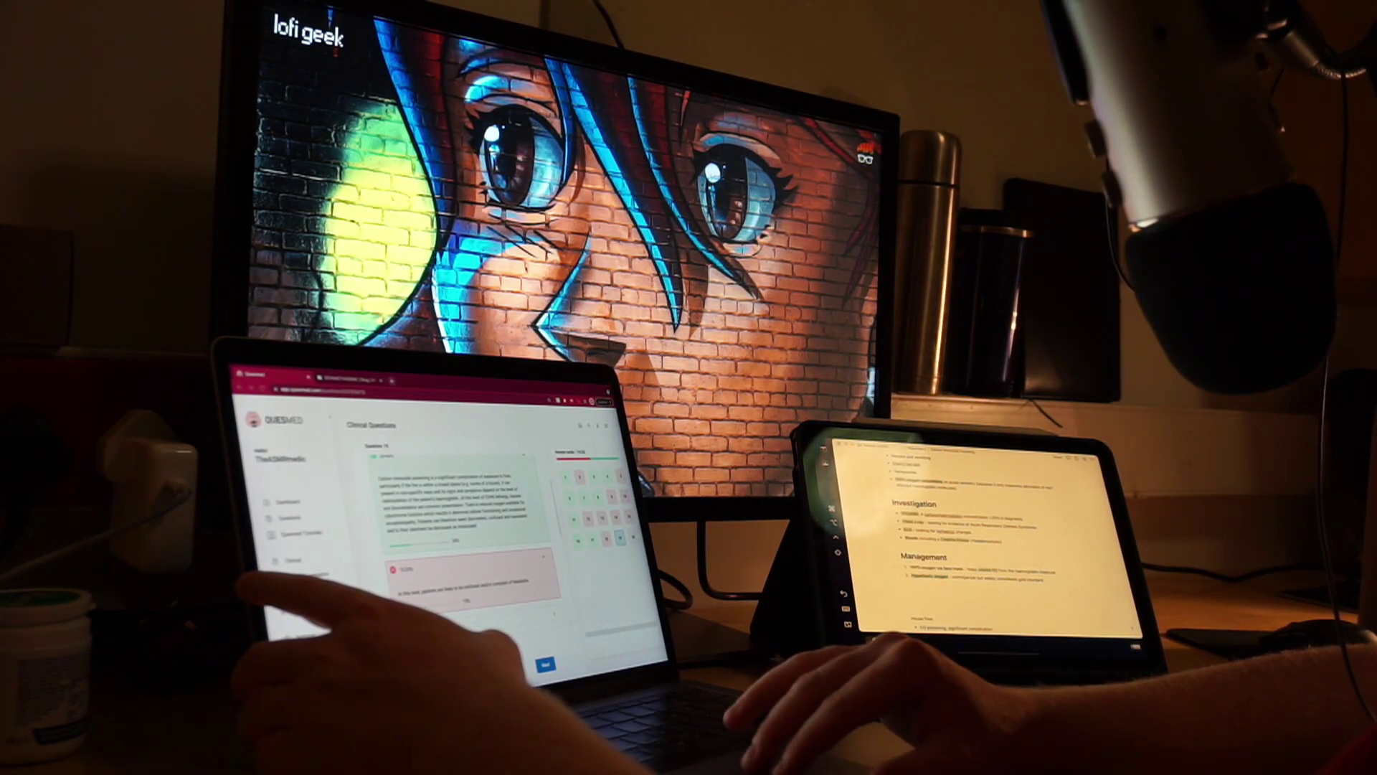
scroll(985, 538, "down", 2)
scroll(464, 539, "up", 2)
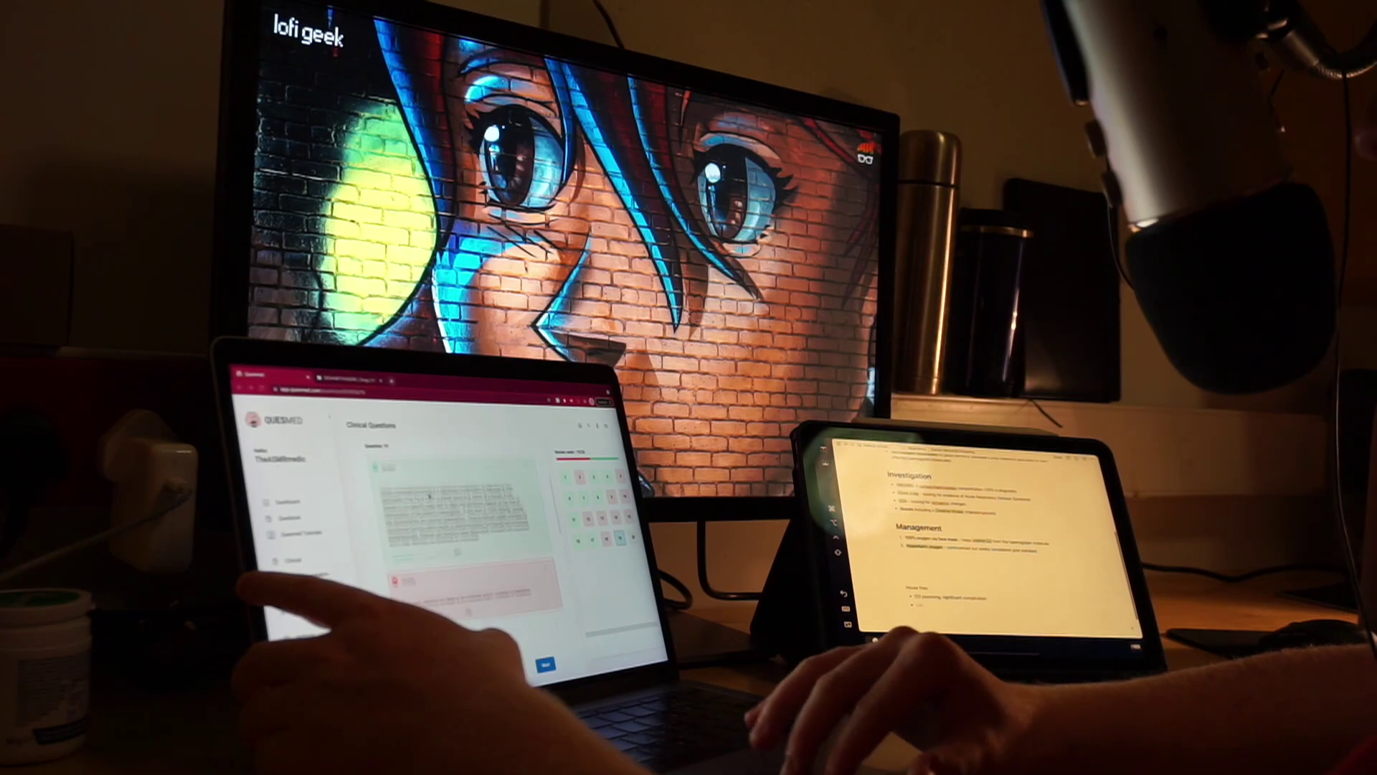
scroll(463, 538, "up", 3)
scroll(463, 538, "up", 2)
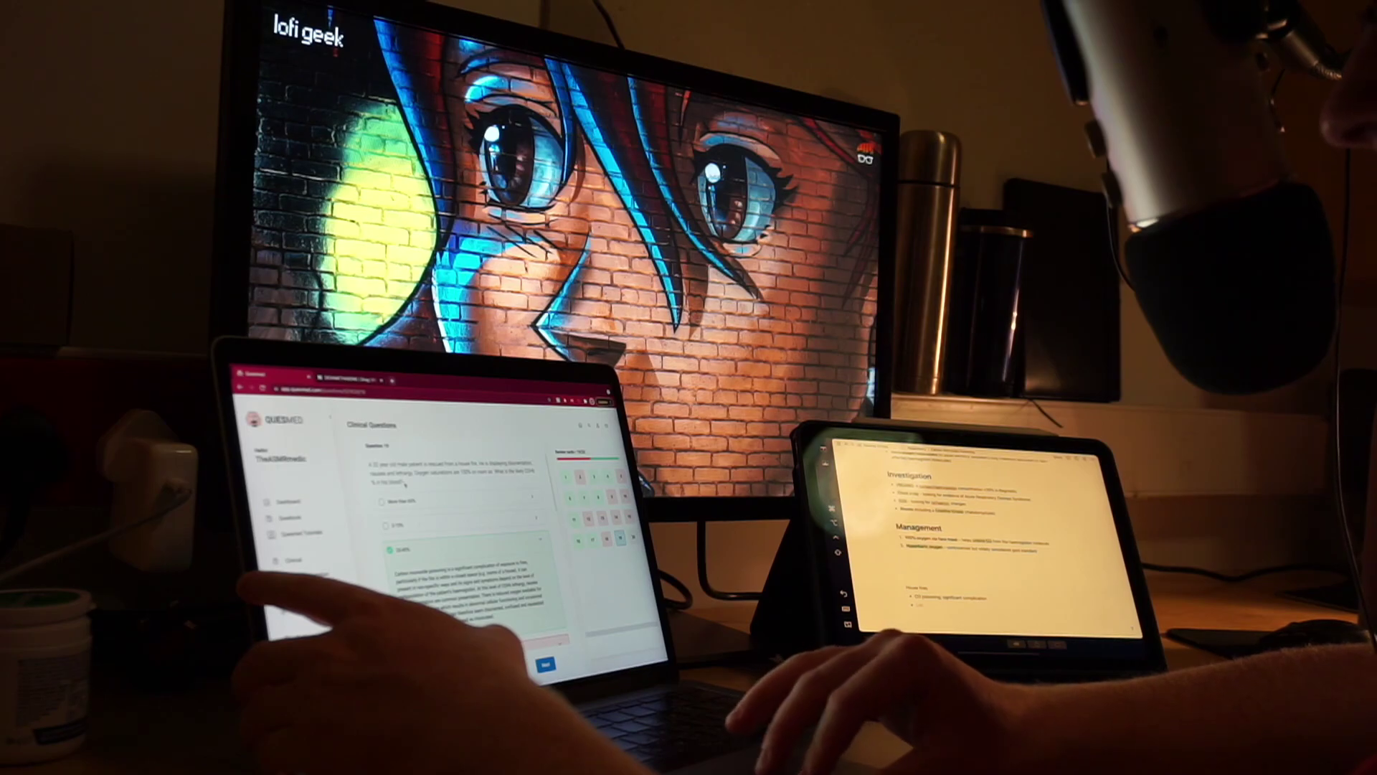
Step: Copy the QuesMed question and paste it under a new 'SUBSEQUENT example' bullet in Management
left_click_drag(370, 462, 533, 475)
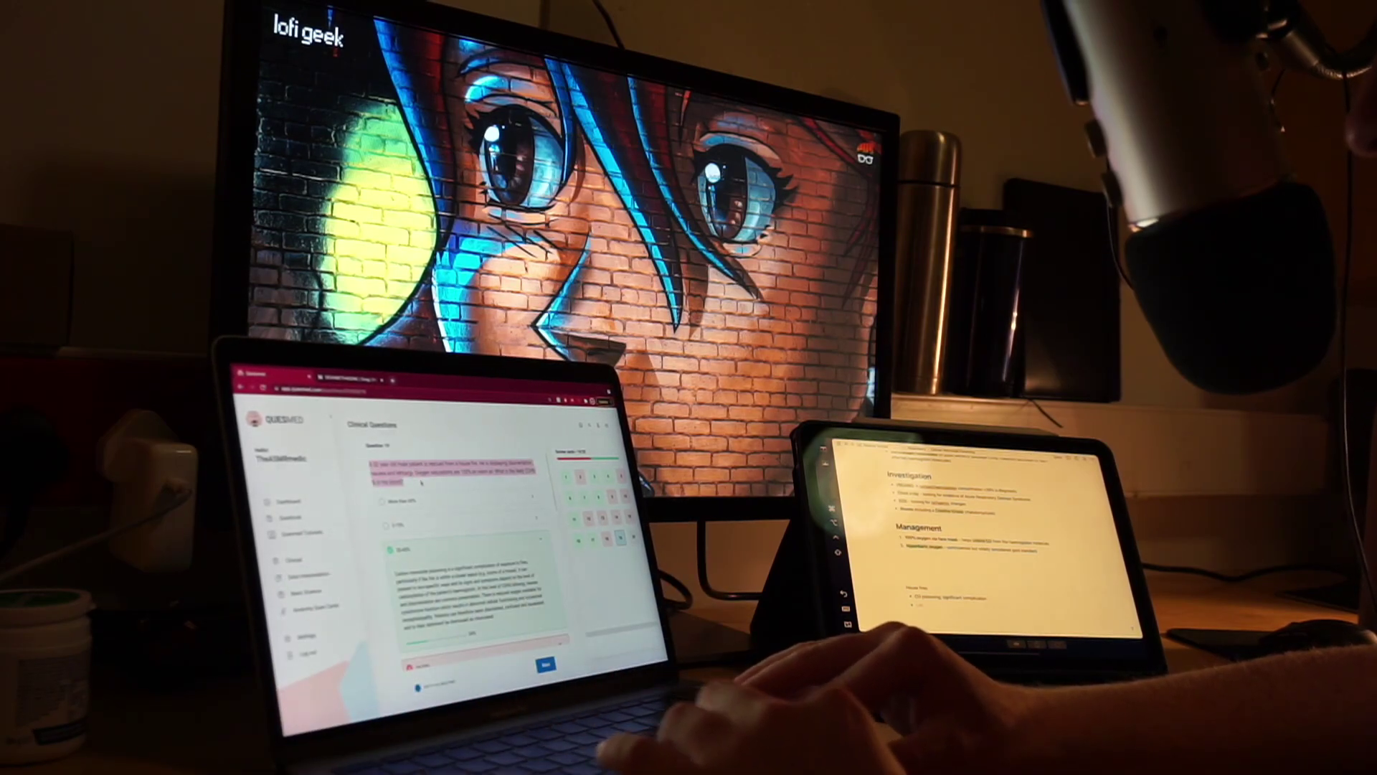
left_click_drag(429, 472, 413, 482)
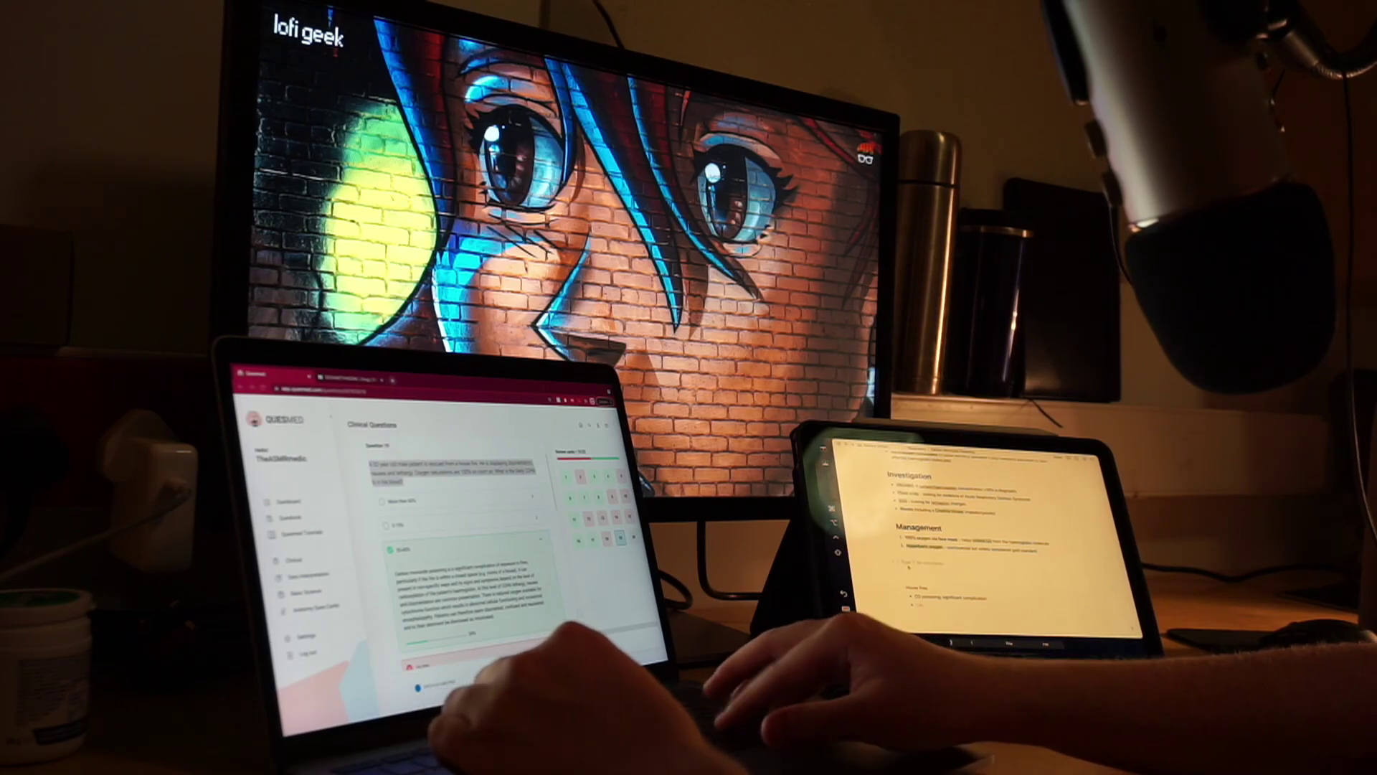
type("SU")
type("BSEQU")
type("UENT example")
key("Return")
key("super+v")
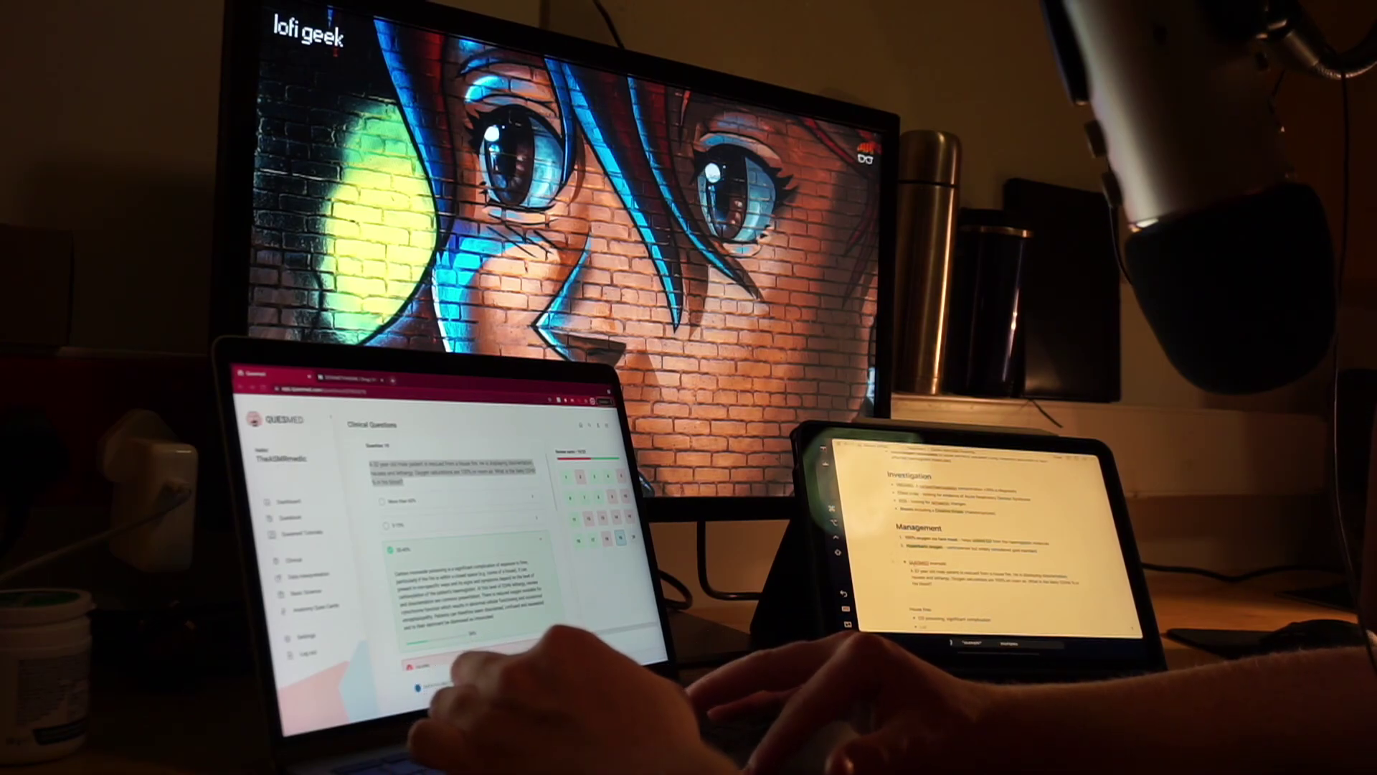
Step: Format the SUBSEQUENT example heading and add short answer sub-bullets under the question
key("shift+Up")
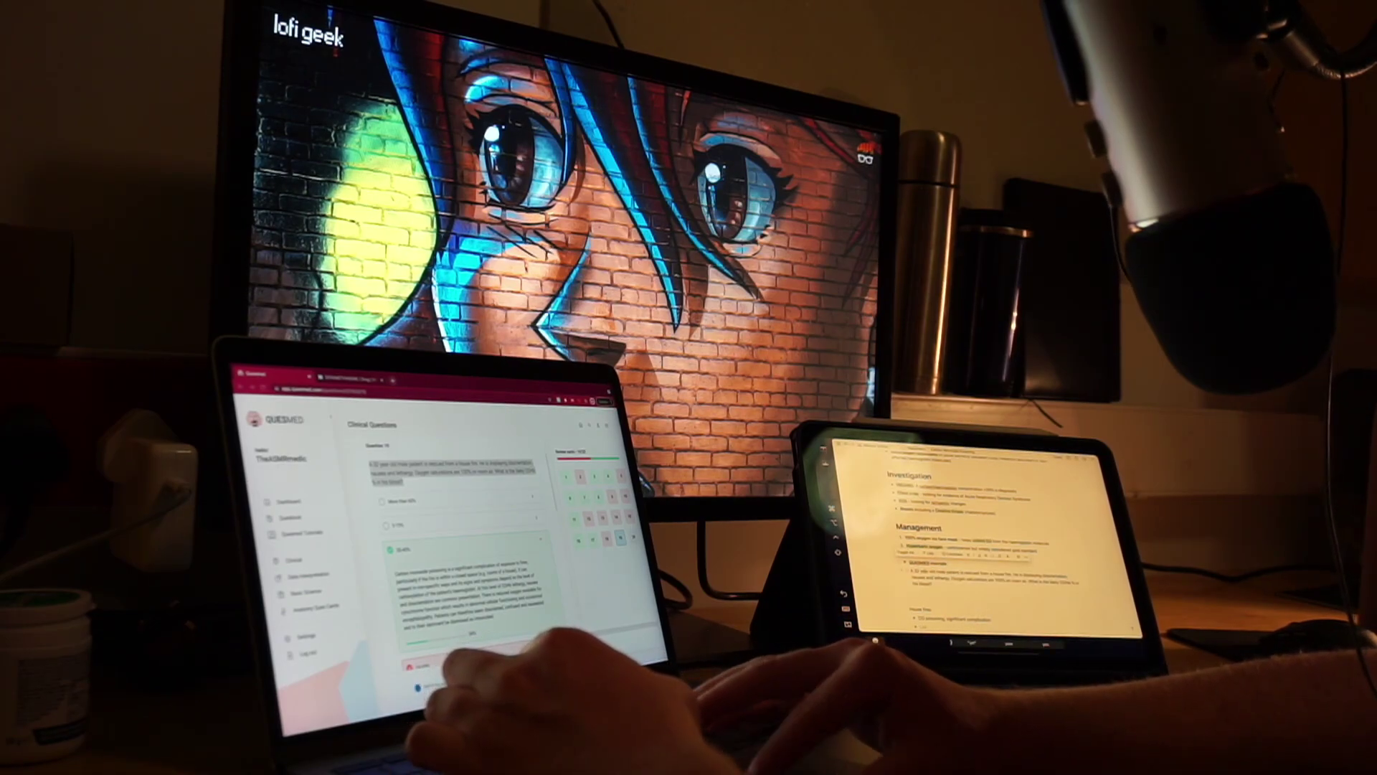
key("Right")
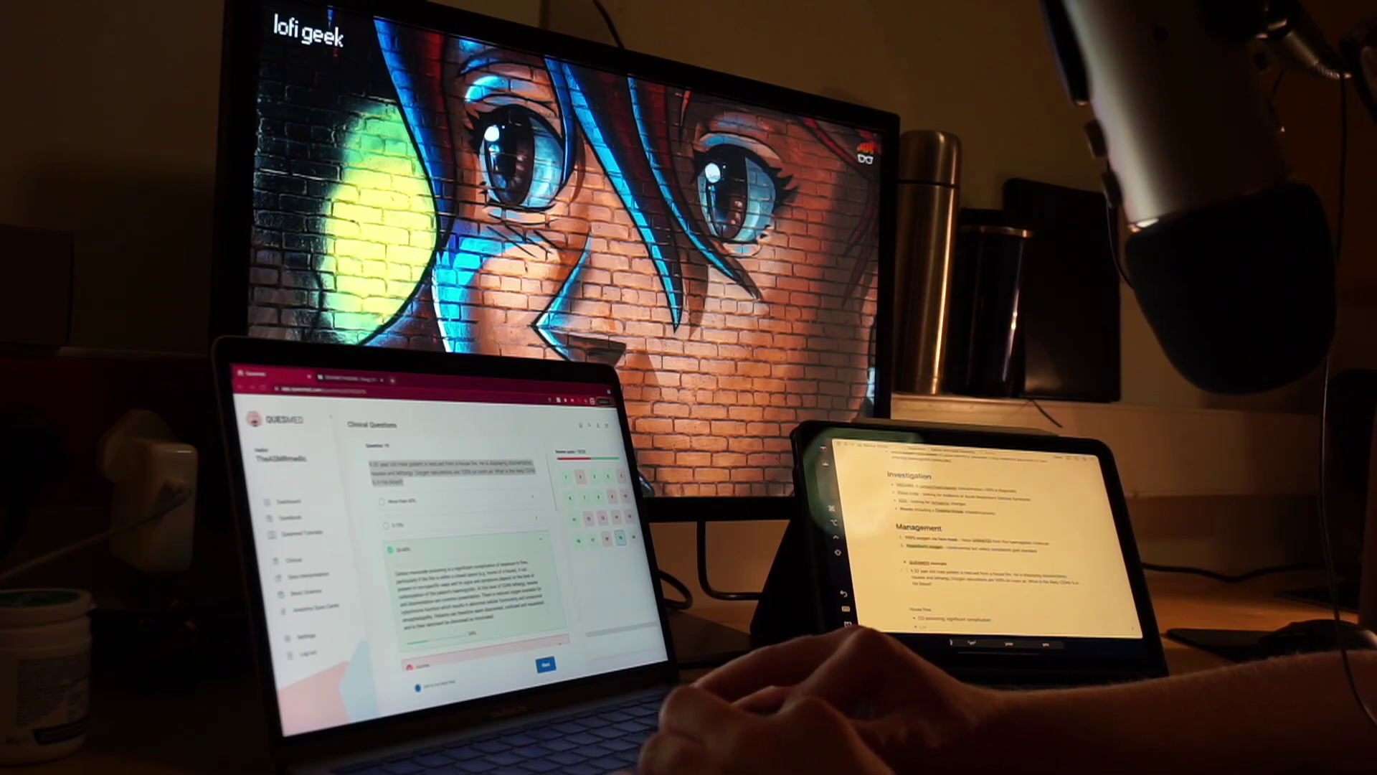
key("shift+Down")
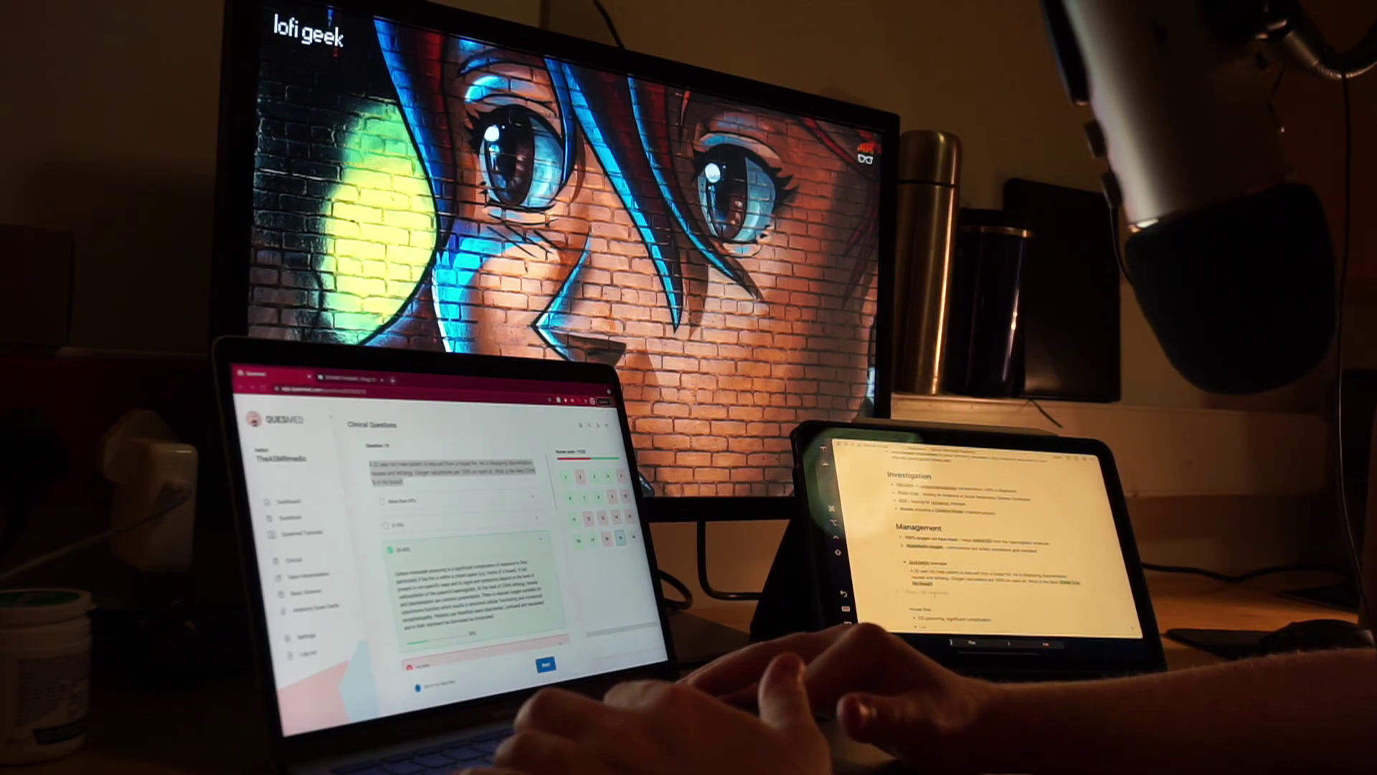
key("Return")
type("- Ear")
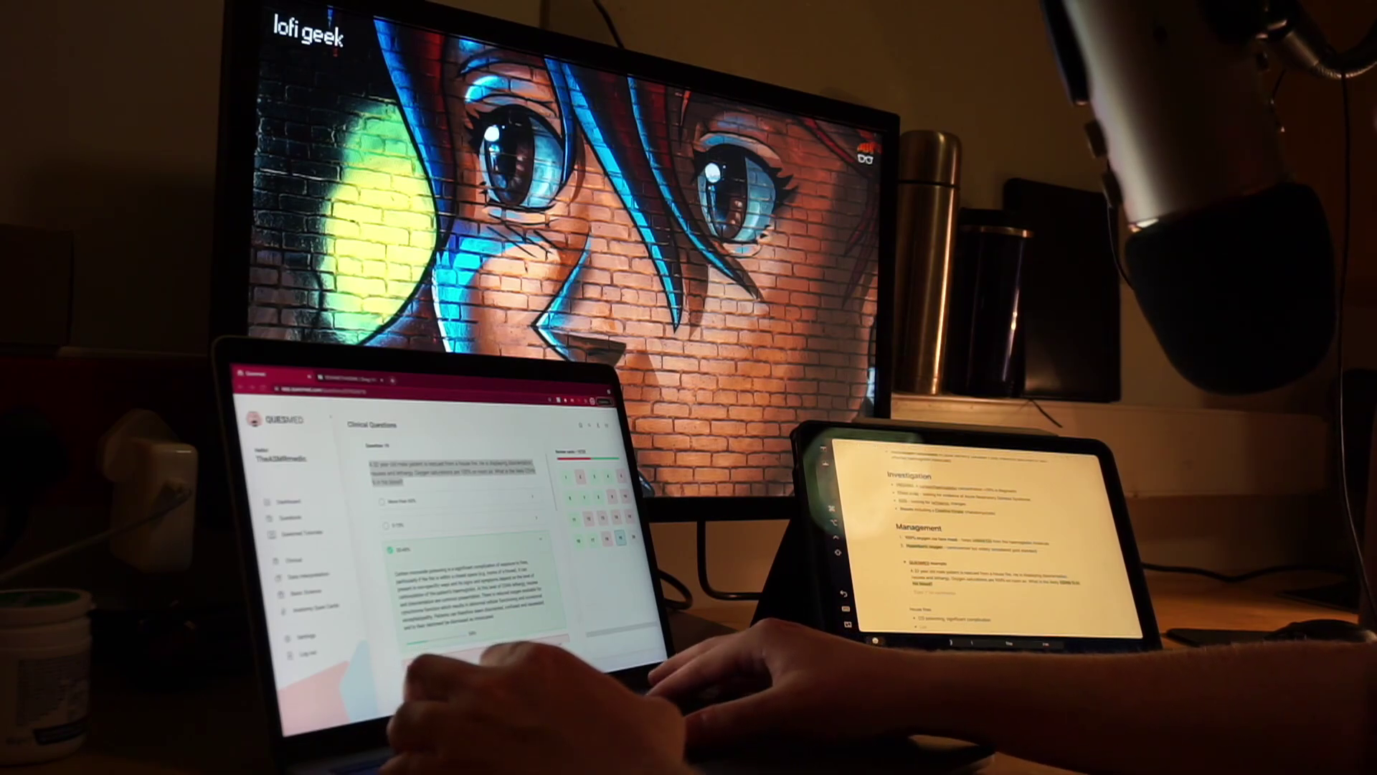
scroll(463, 538, "down", 3)
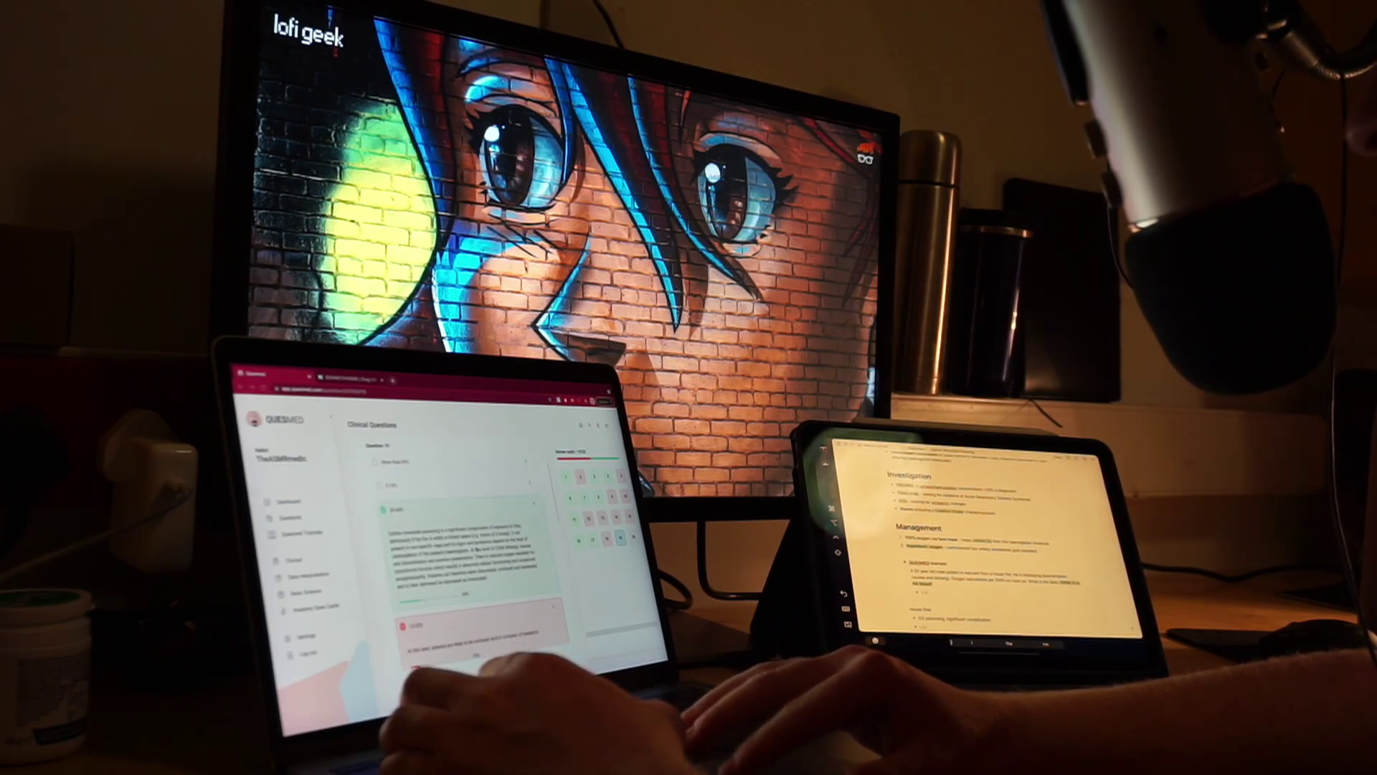
type("sat")
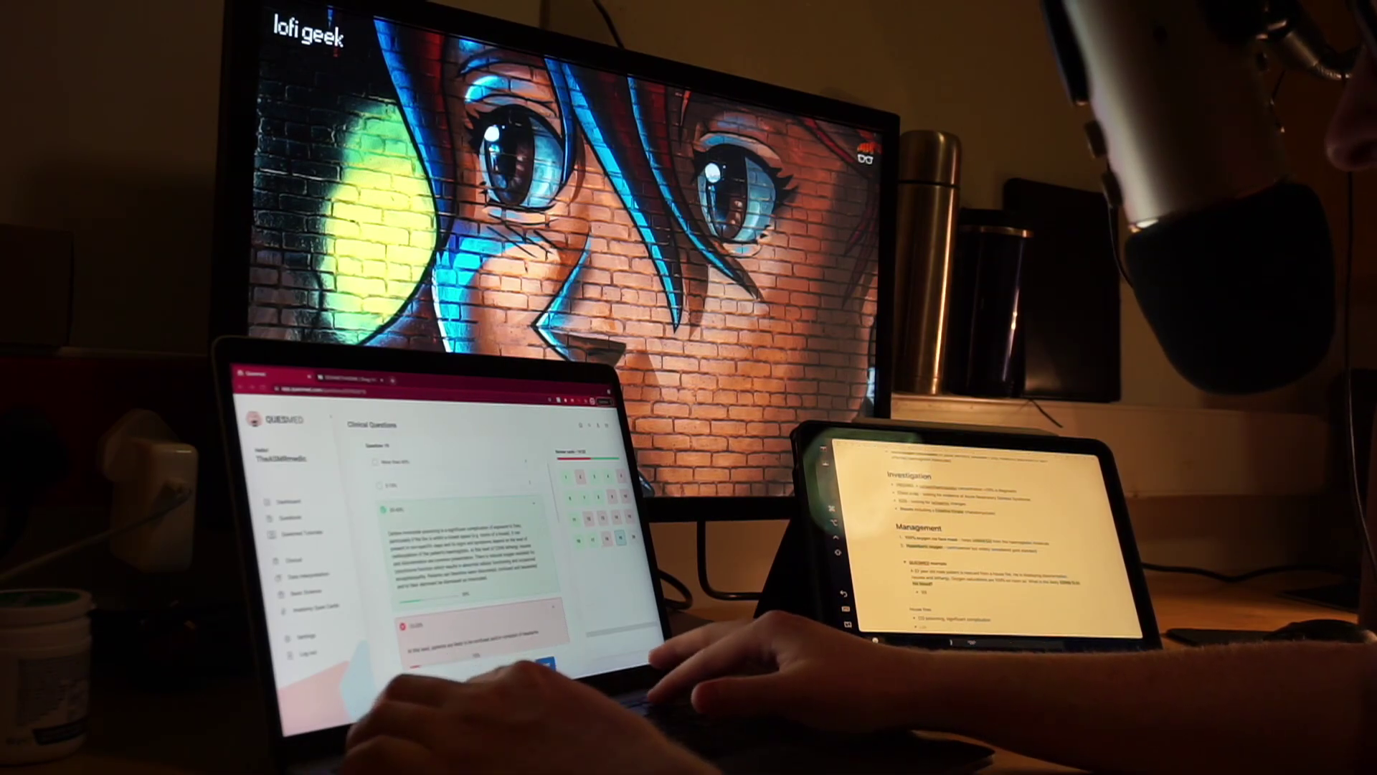
type(" 90%")
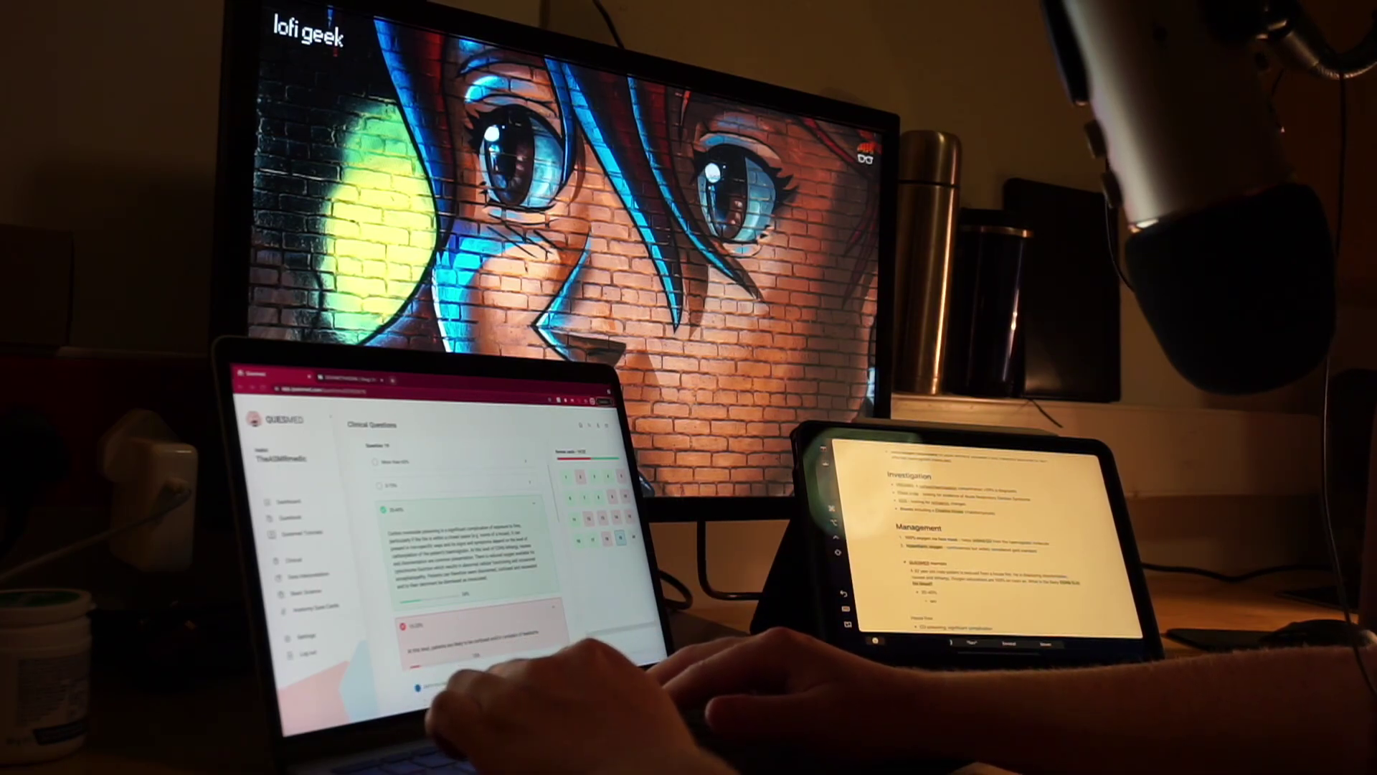
type("erity")
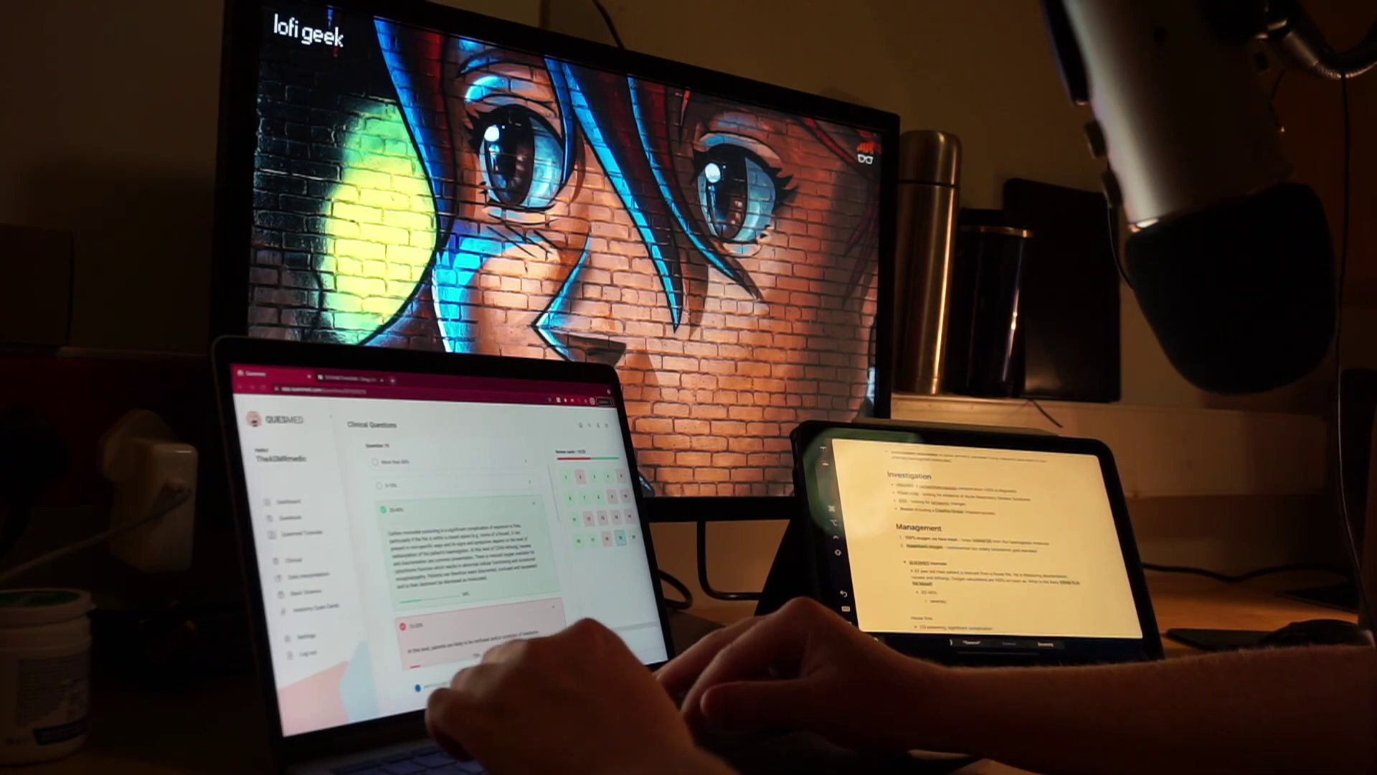
type(" high")
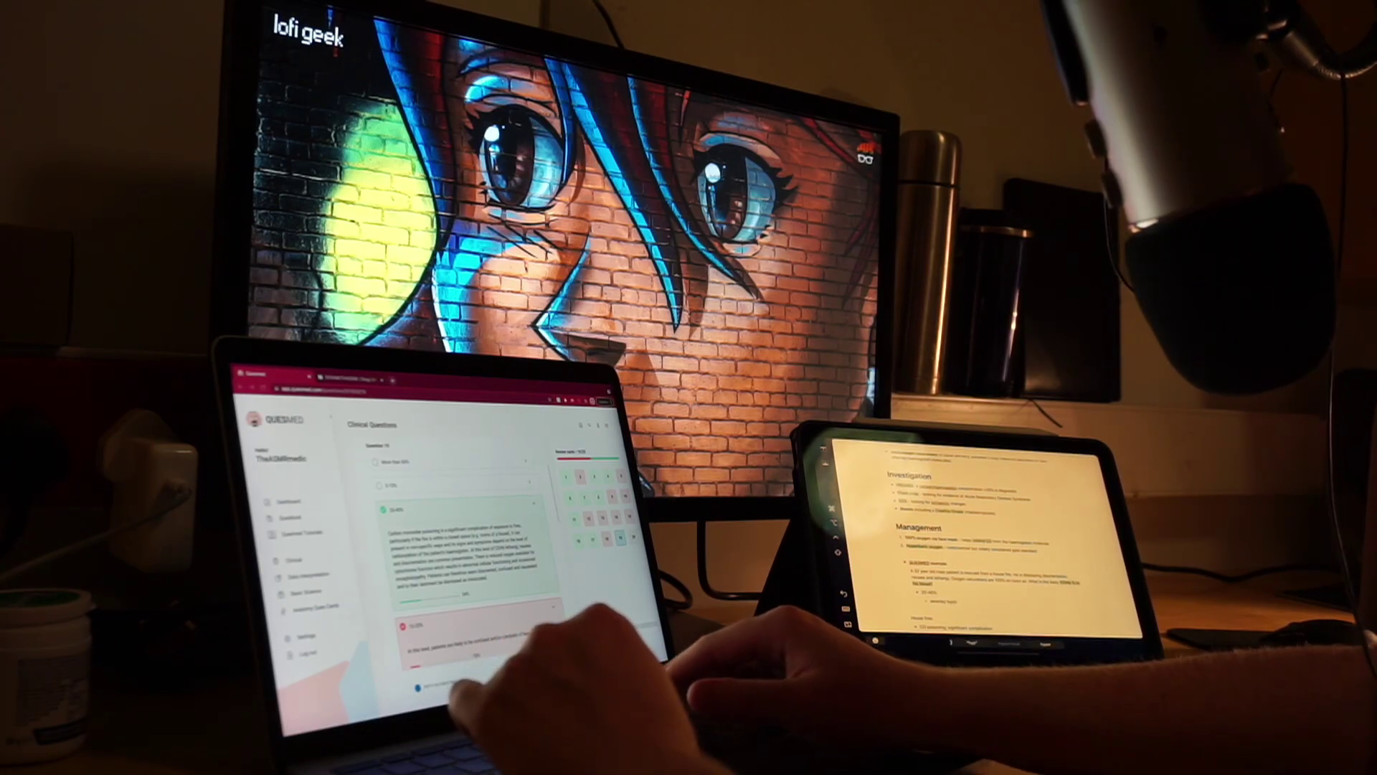
key("Return")
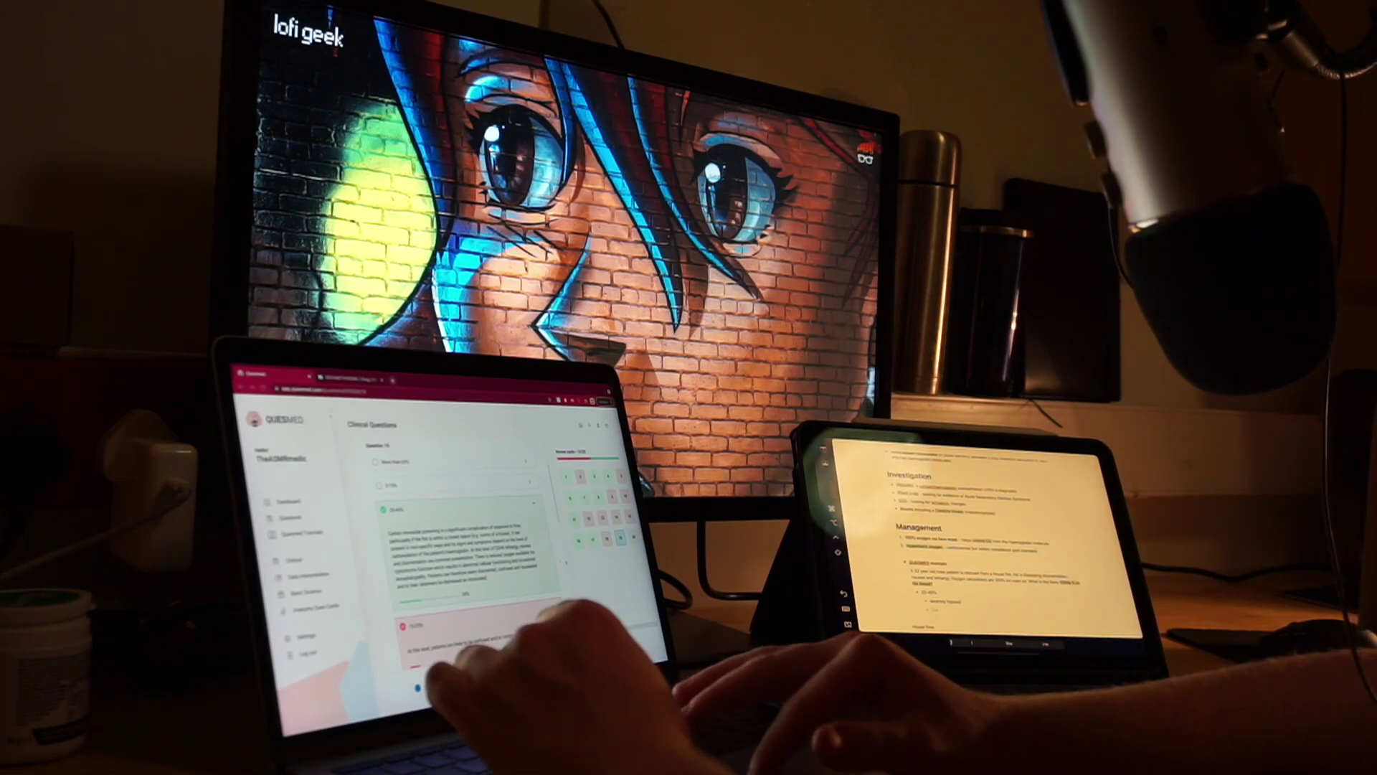
type("Dose")
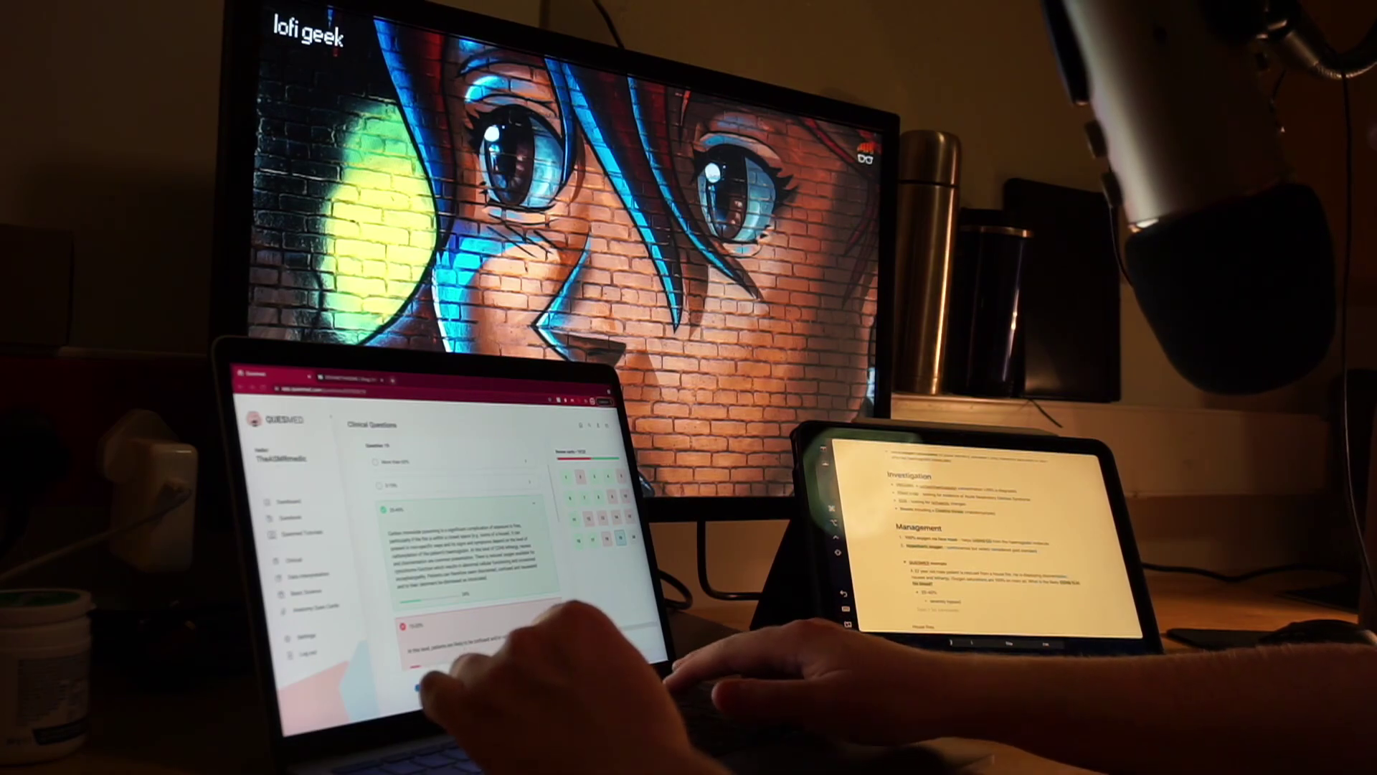
type(" 1")
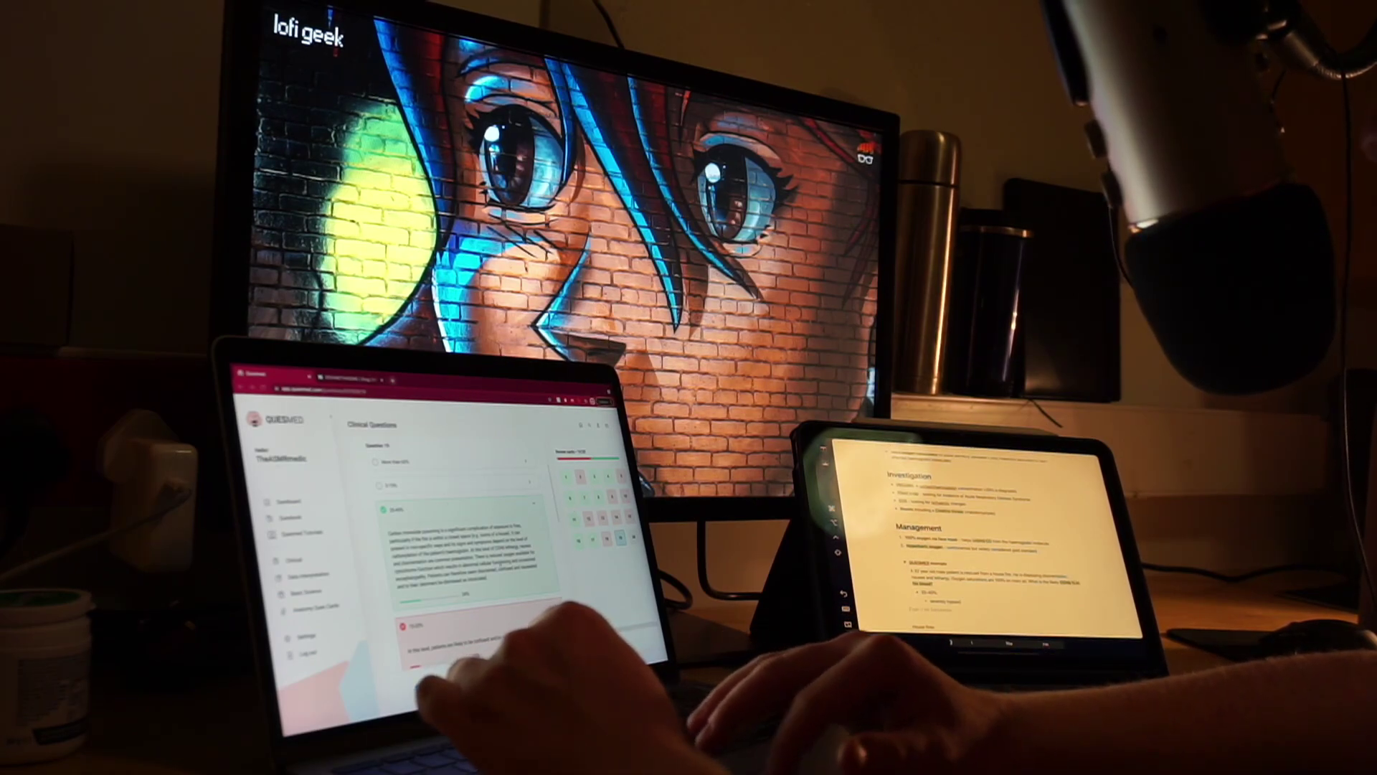
scroll(463, 539, "down", 3)
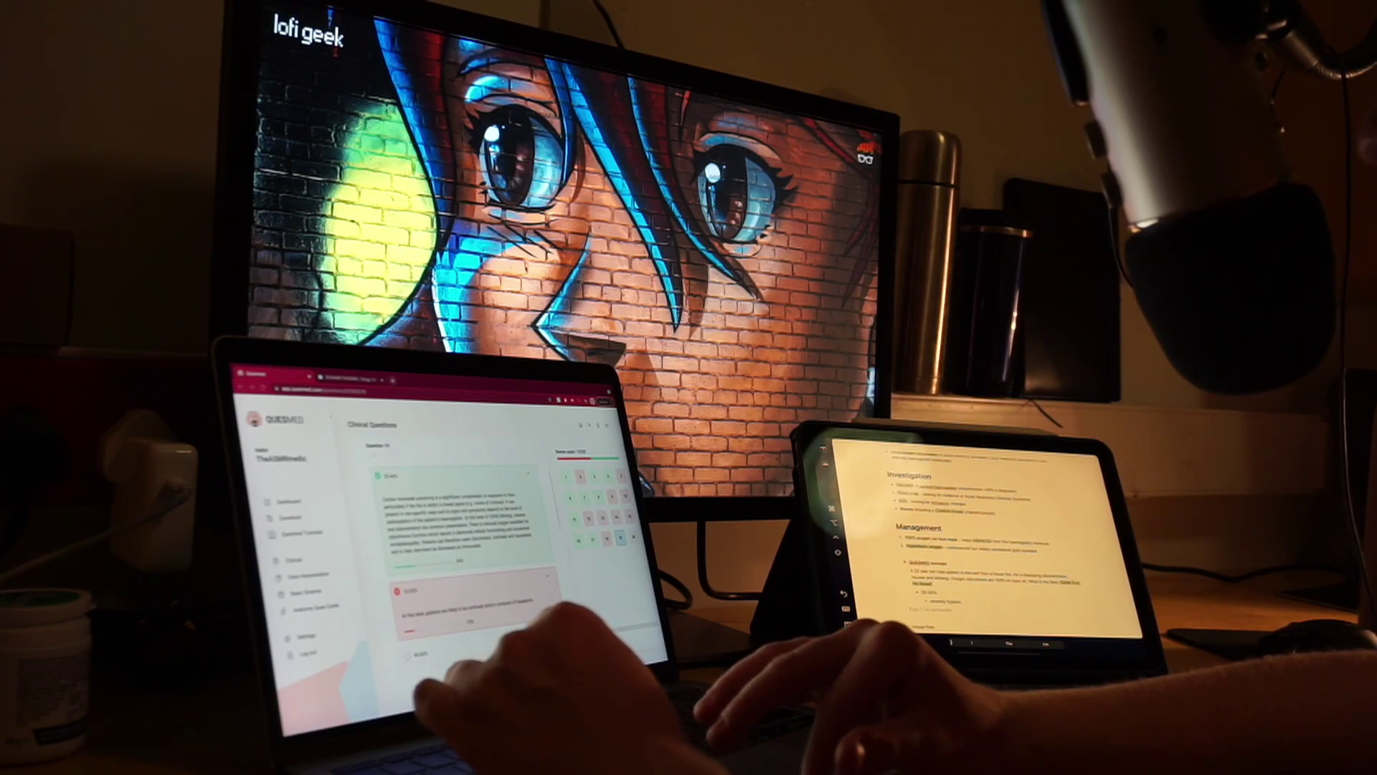
Step: Move to the next QuesMed question, choose the last answer option and submit to reveal the explanation
left_click(469, 621)
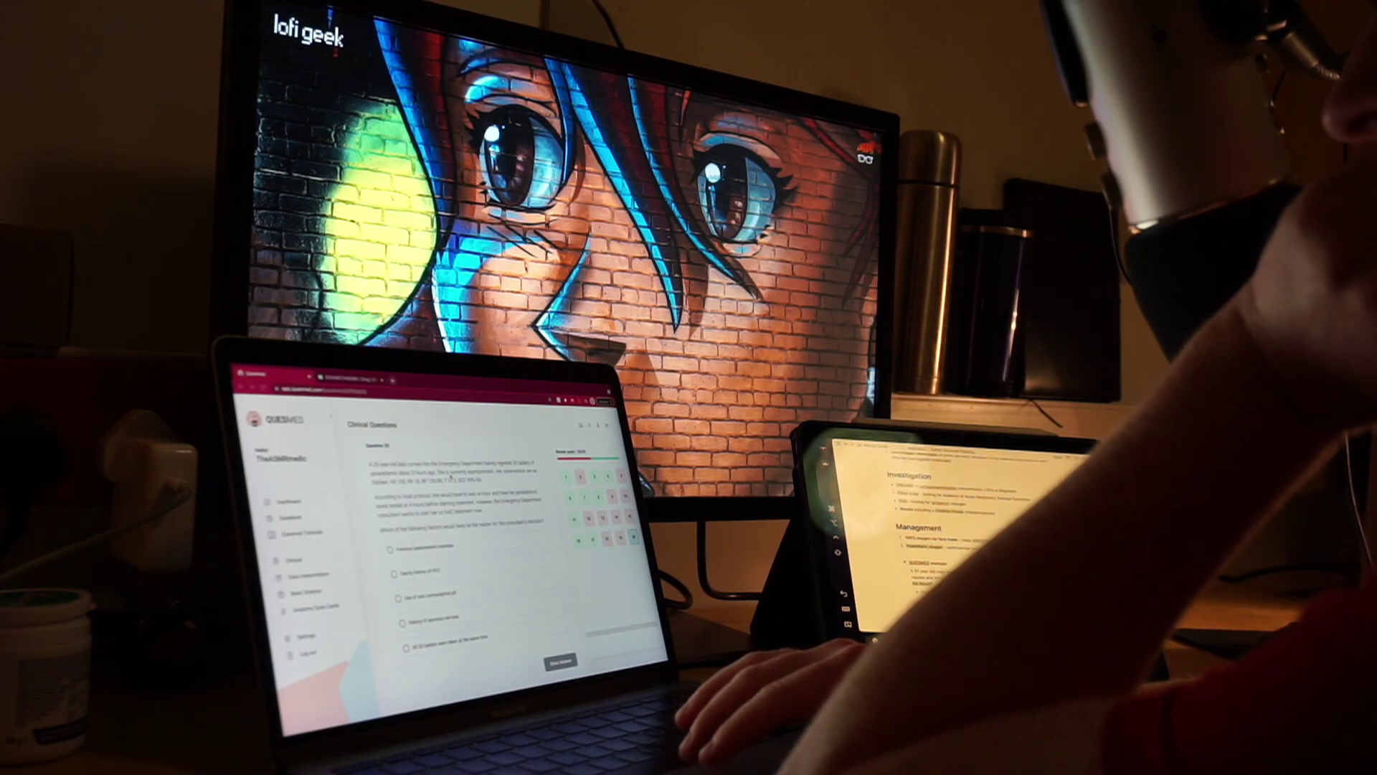
key("Return")
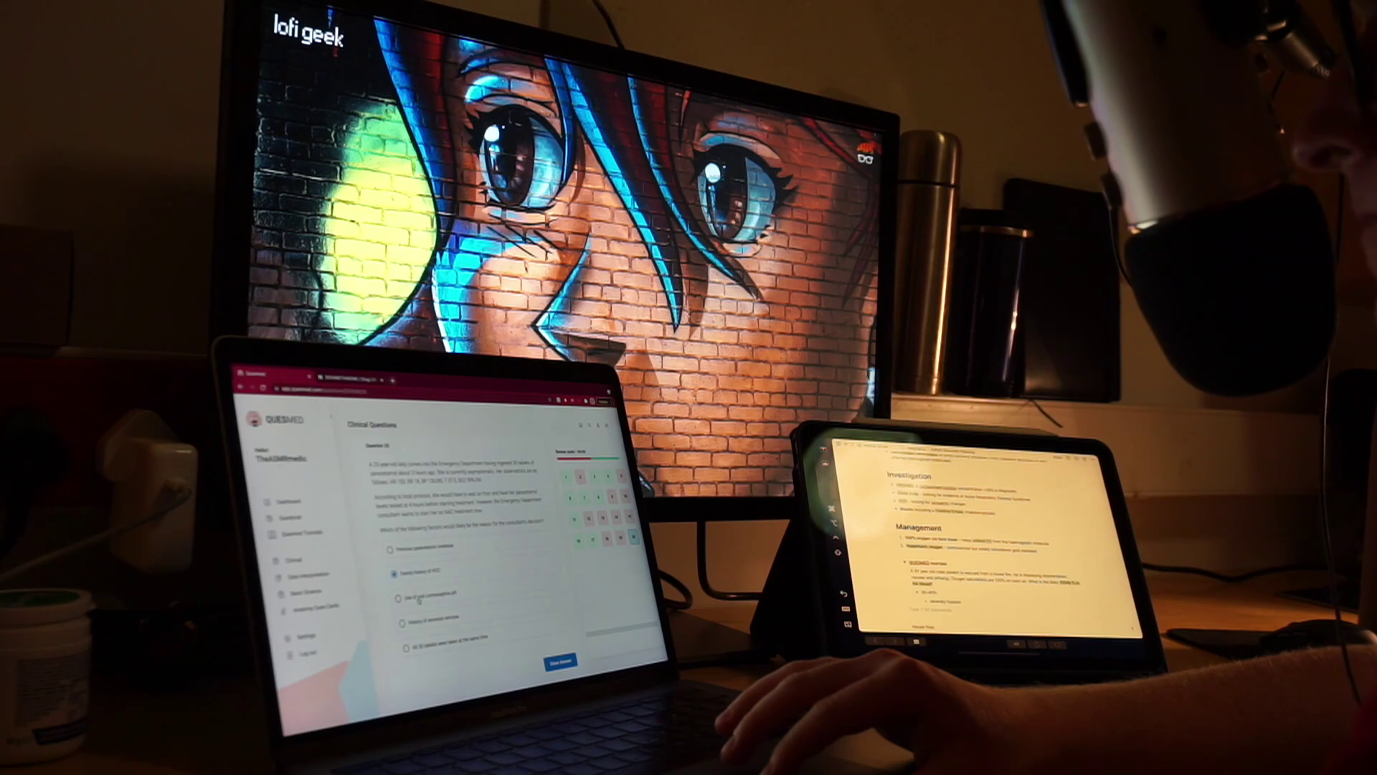
left_click(414, 598)
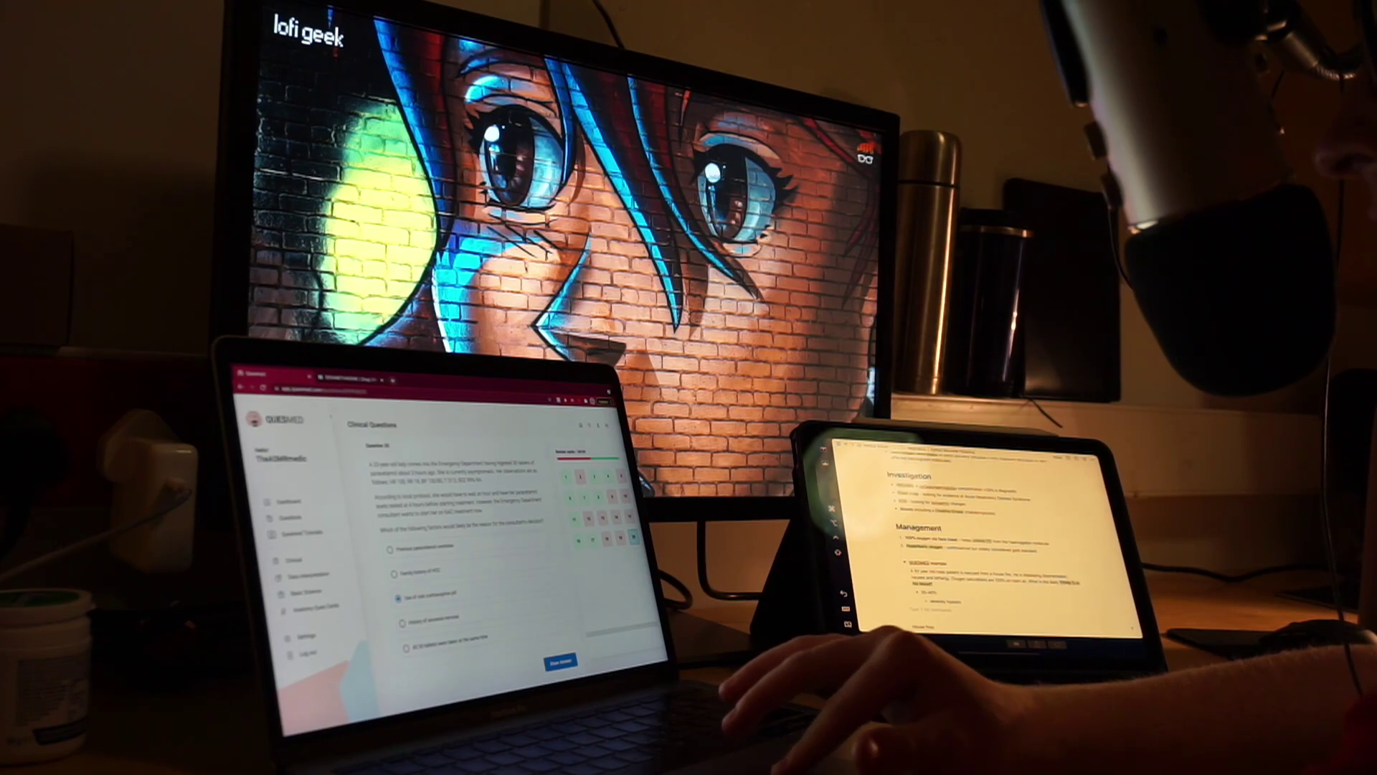
left_click(430, 647)
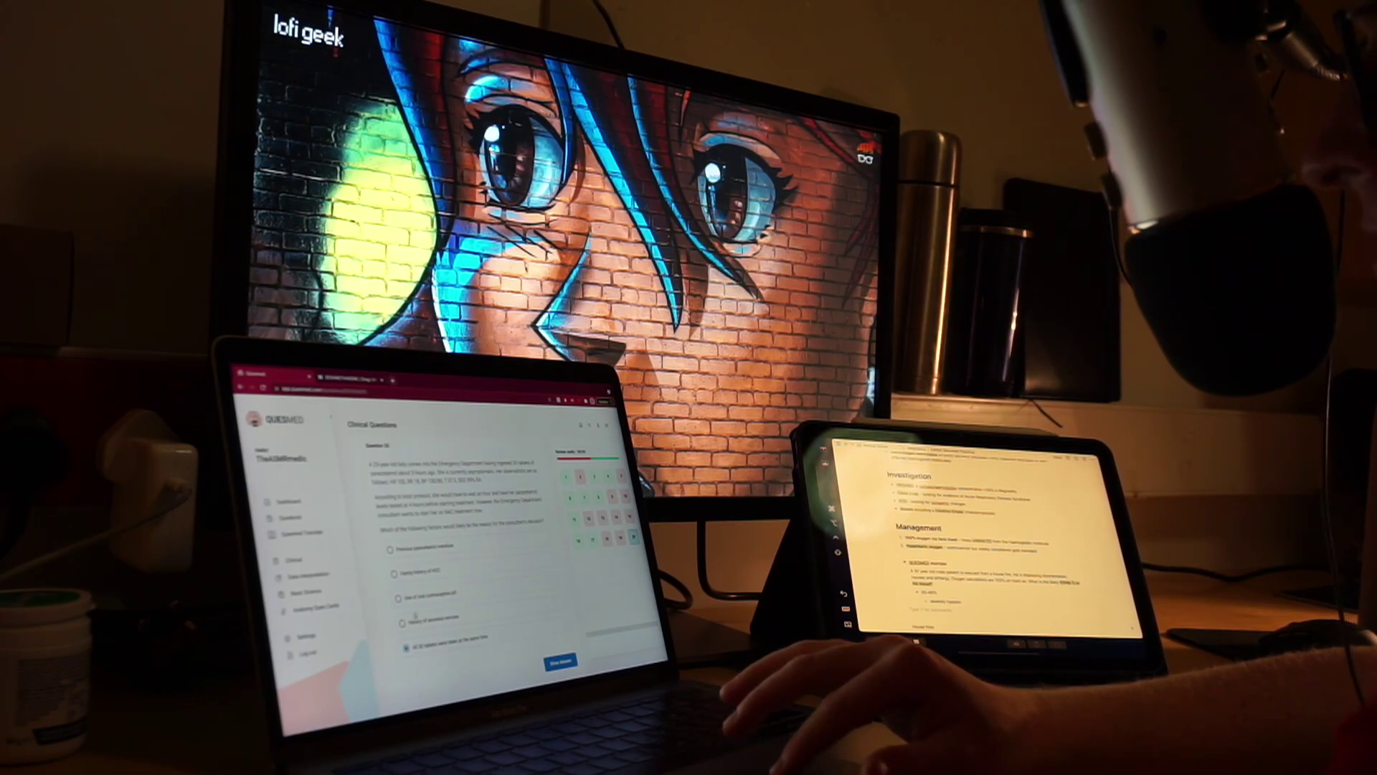
left_click(556, 664)
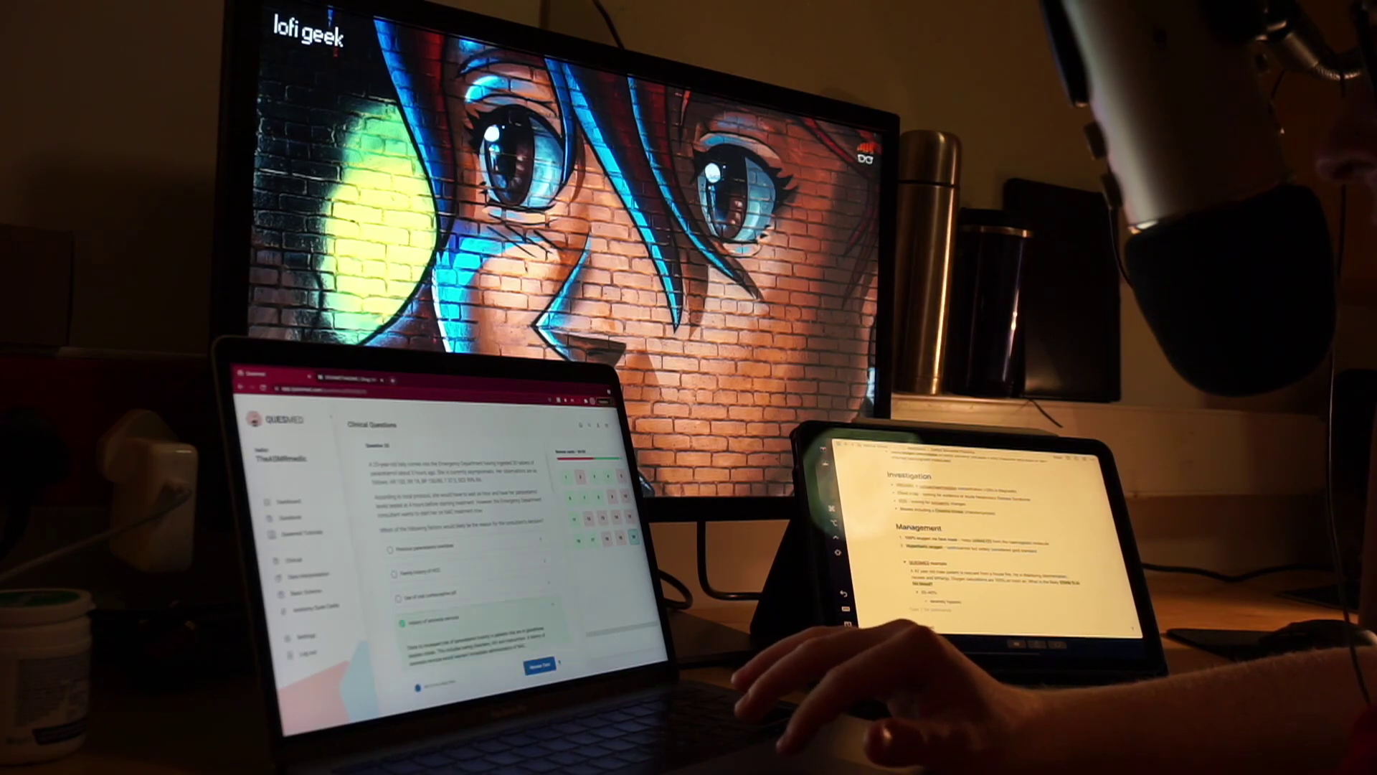
scroll(463, 539, "down", 2)
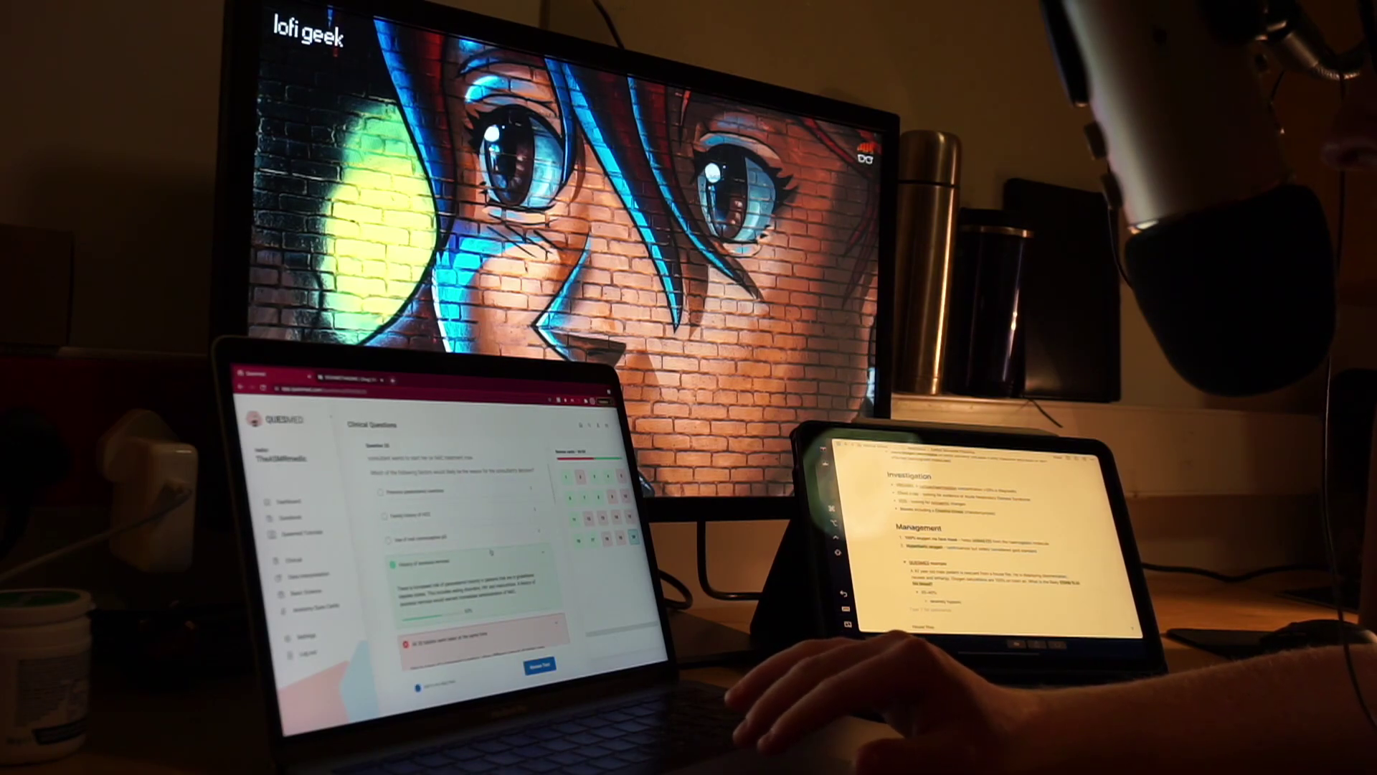
scroll(463, 538, "up", 3)
scroll(462, 538, "down", 3)
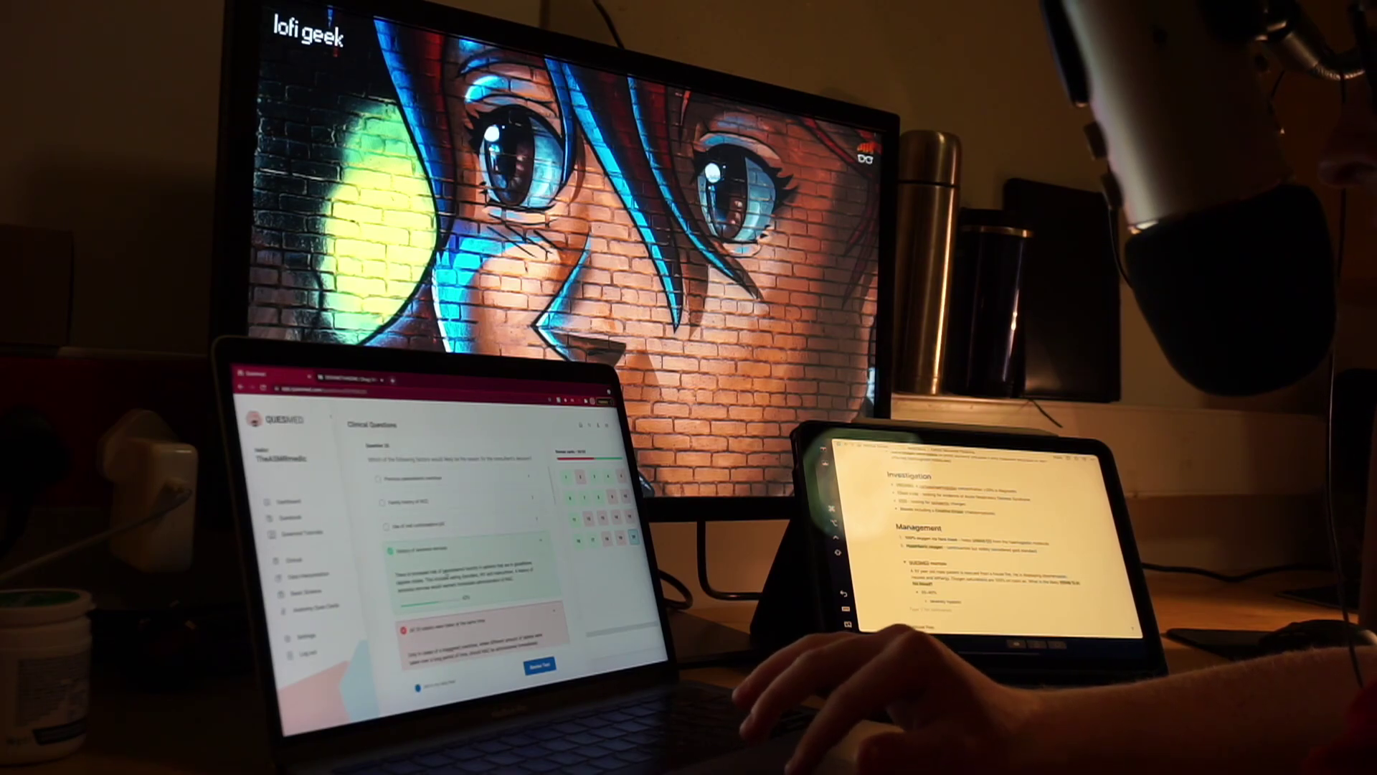
scroll(463, 538, "down", 2)
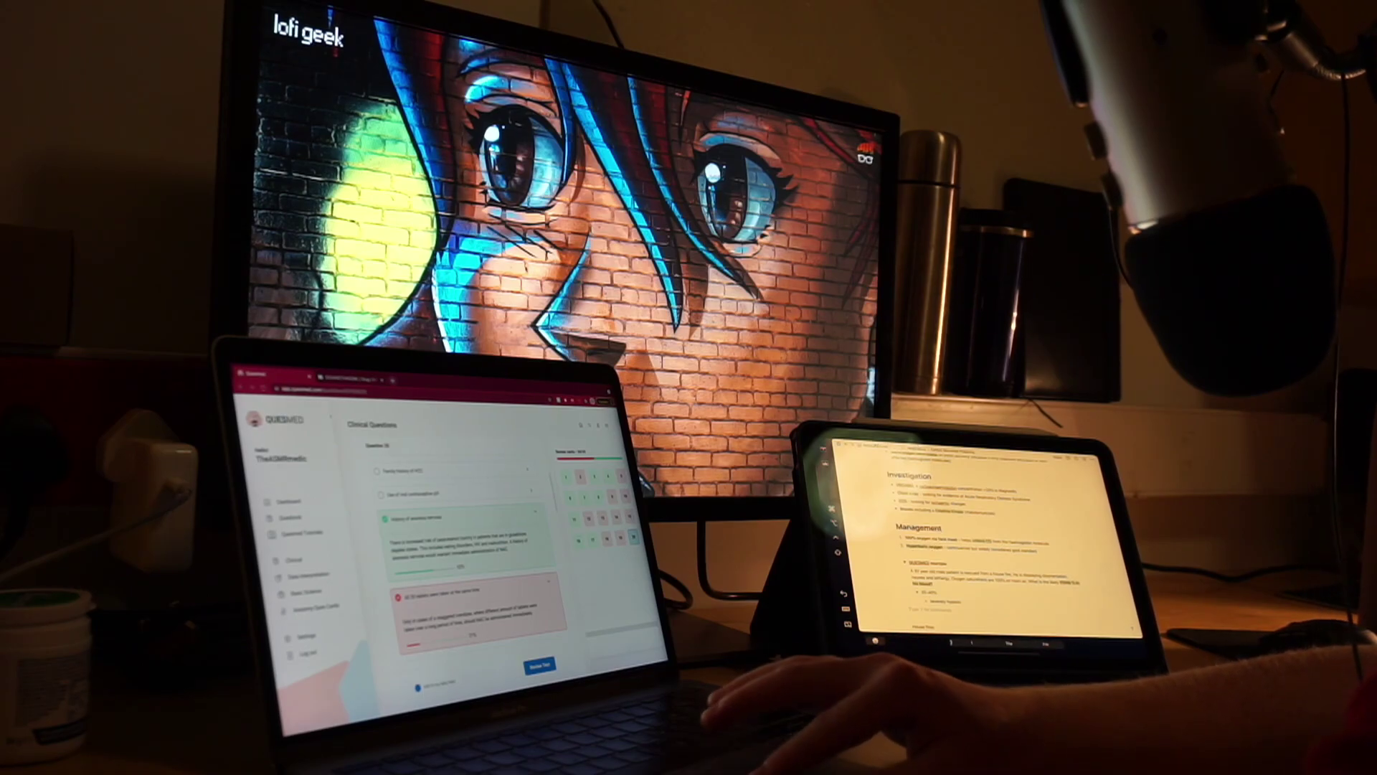
Step: Return to the Medical School notes and reopen the Conditions page in Notion
key("super+bracketleft")
left_click(912, 525)
scroll(985, 538, "down", 1)
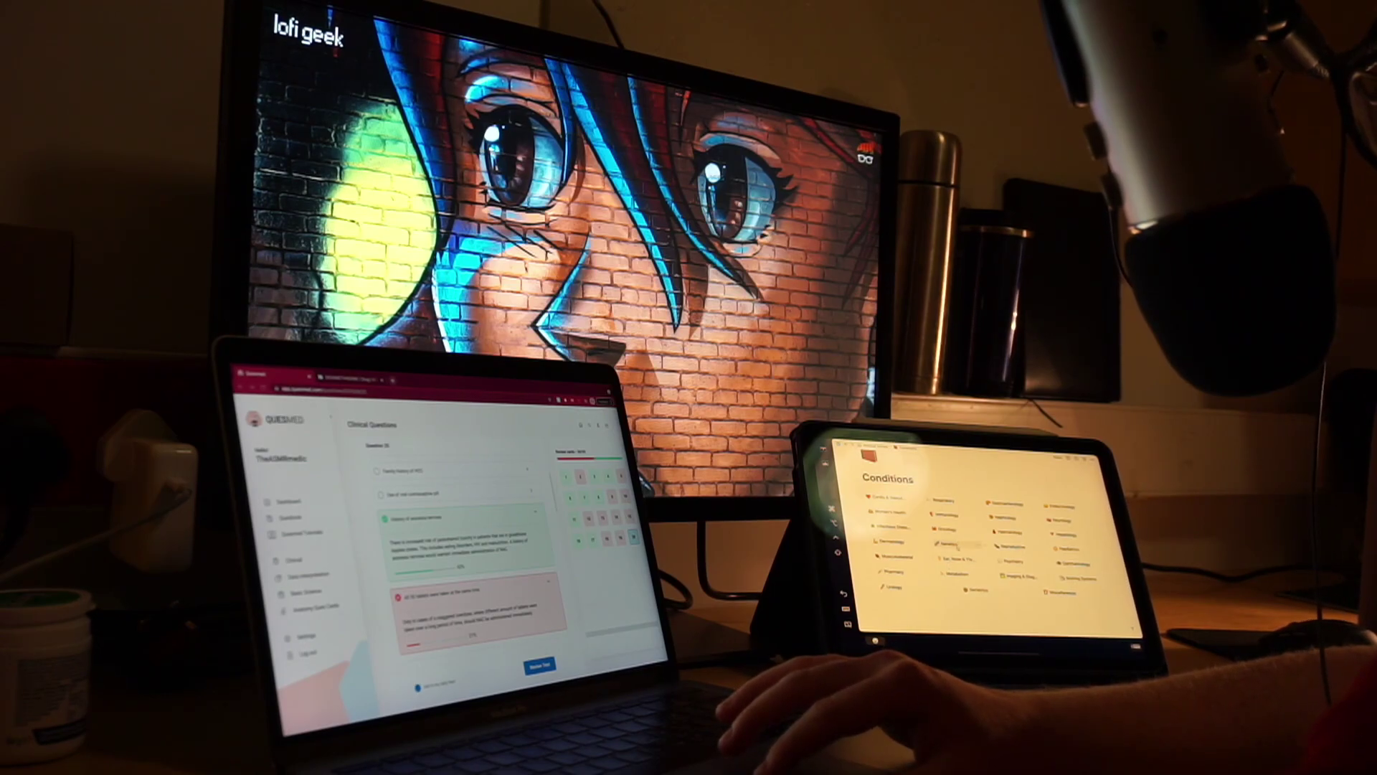
Step: Browse Metabolism and Hepatology from Conditions, then return to the Medical School page via its breadcrumb
left_click(951, 574)
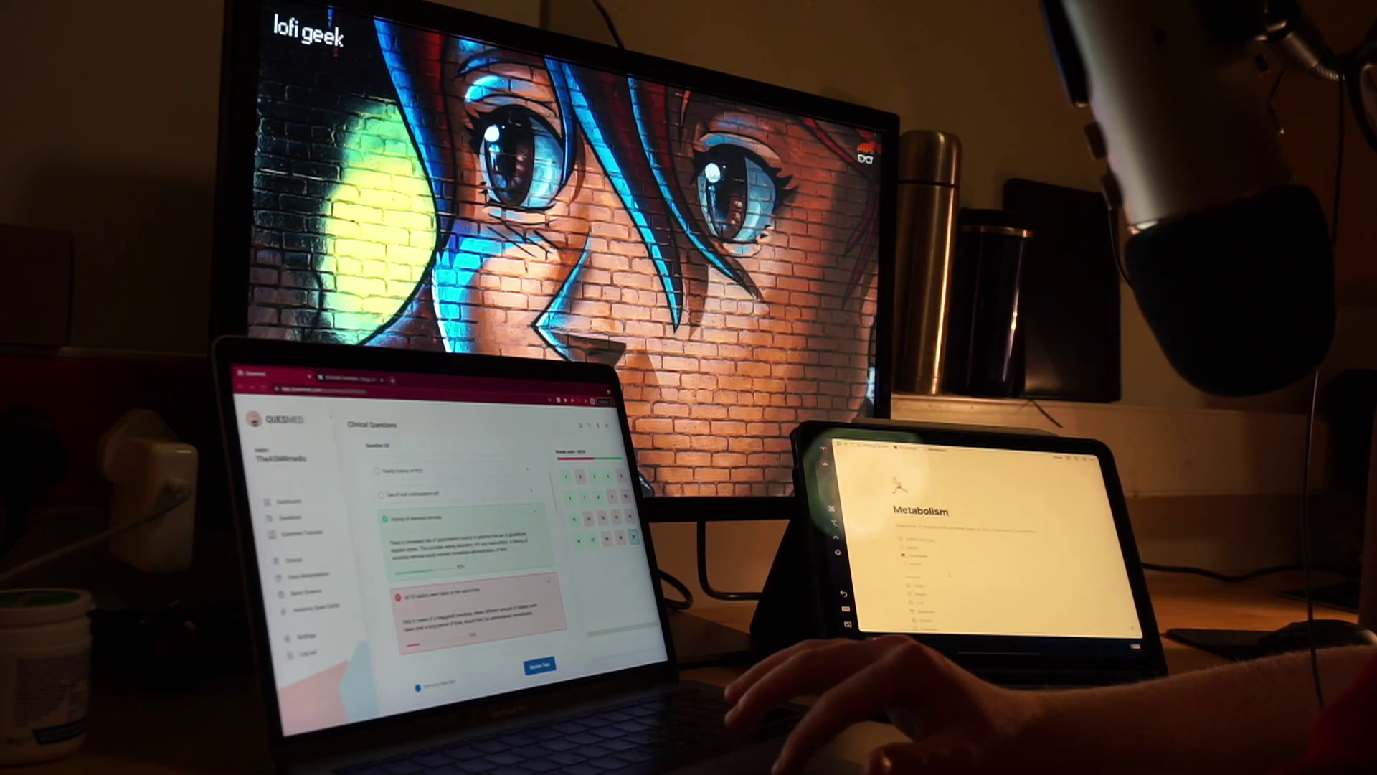
key("alt+Left")
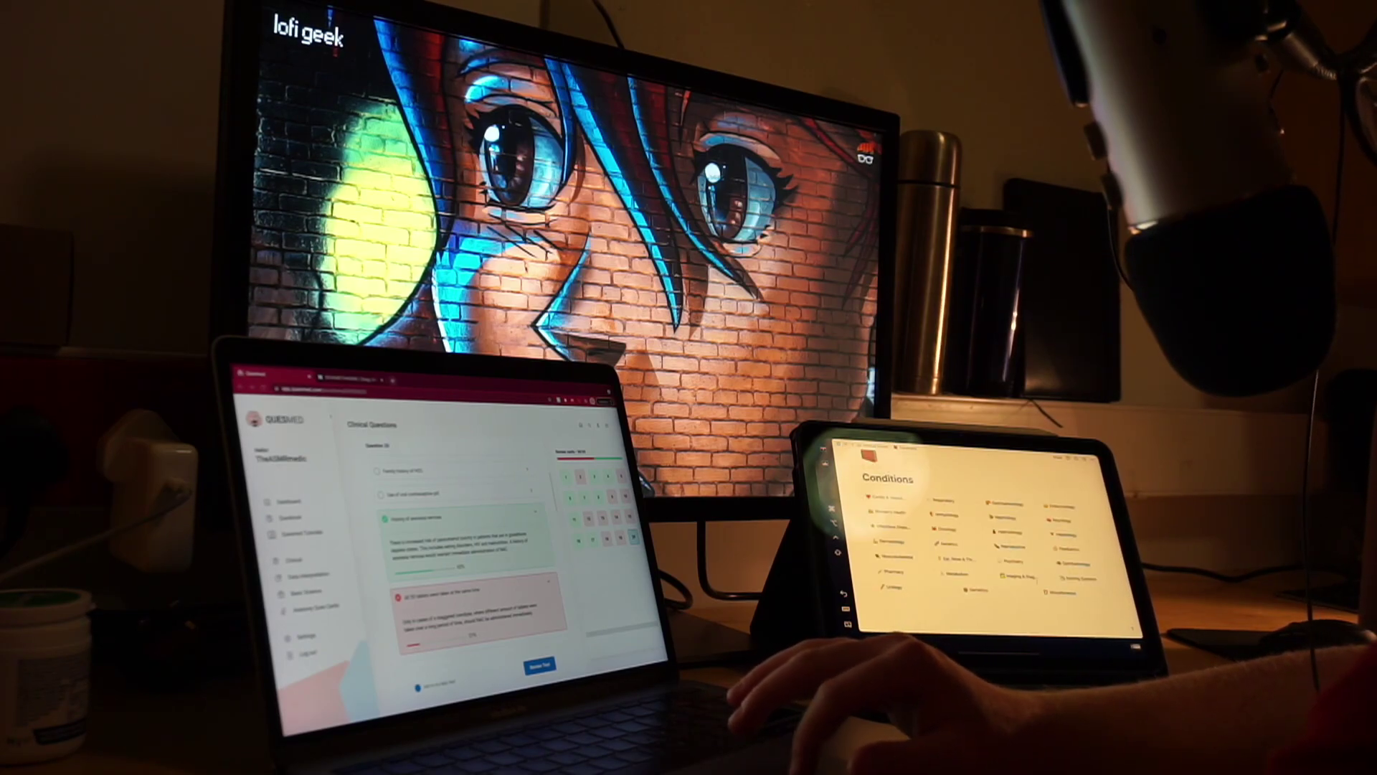
left_click(1063, 535)
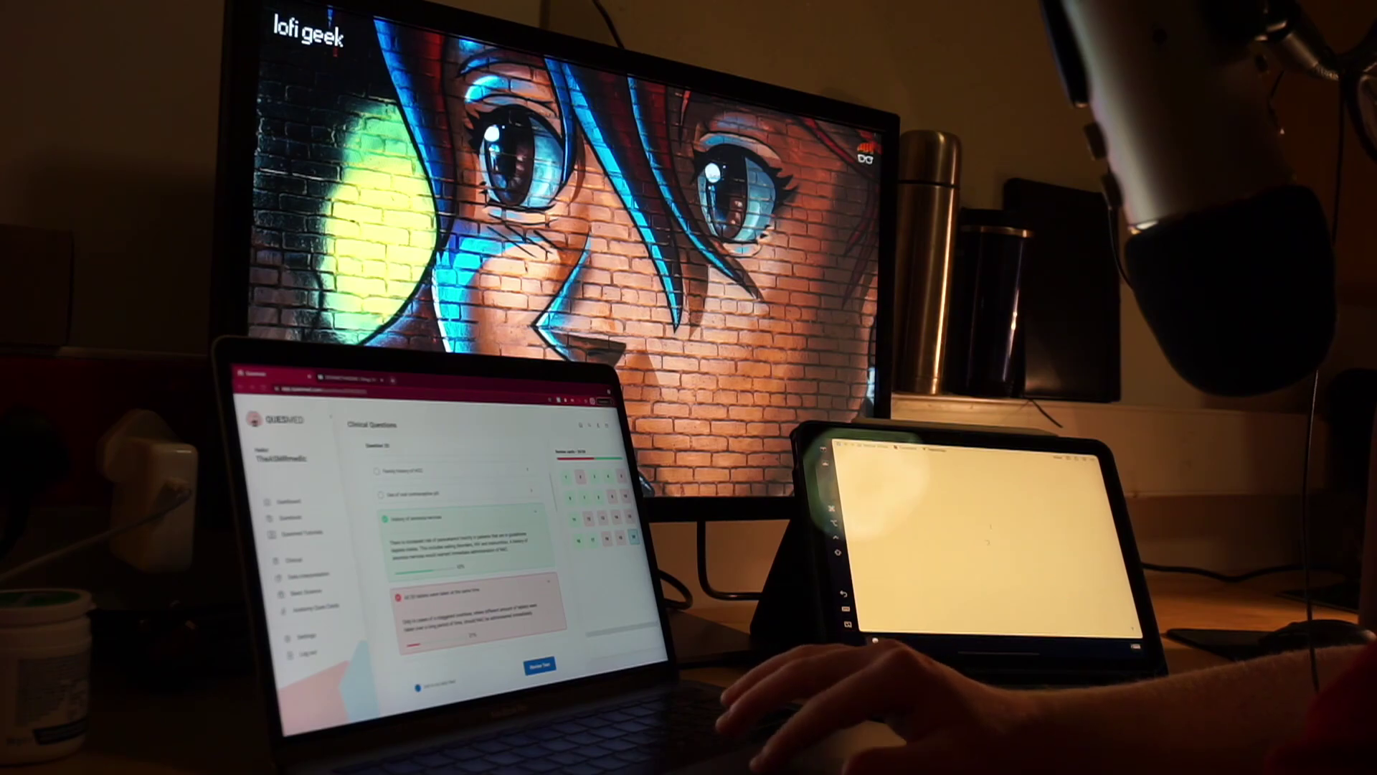
left_click(865, 446)
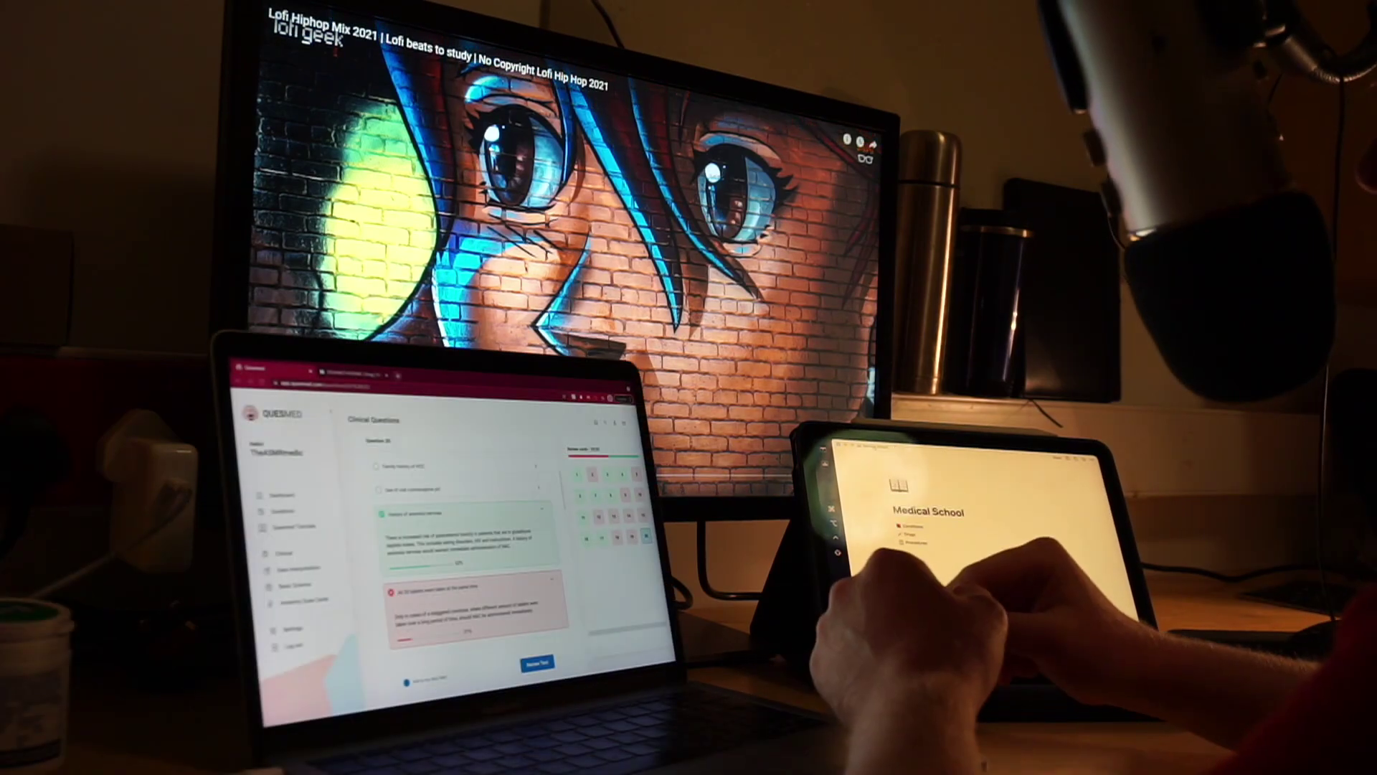